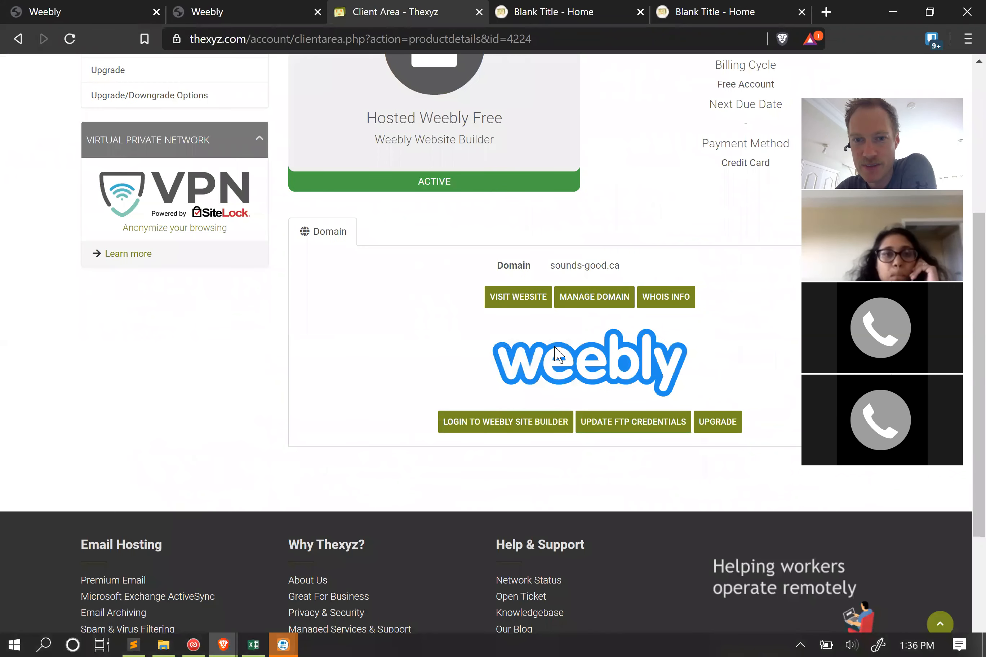
# - Open the Weebly site builder for the sounds-good.ca Hosted Weebly Free product
pyautogui.scroll(3, 556, 355)
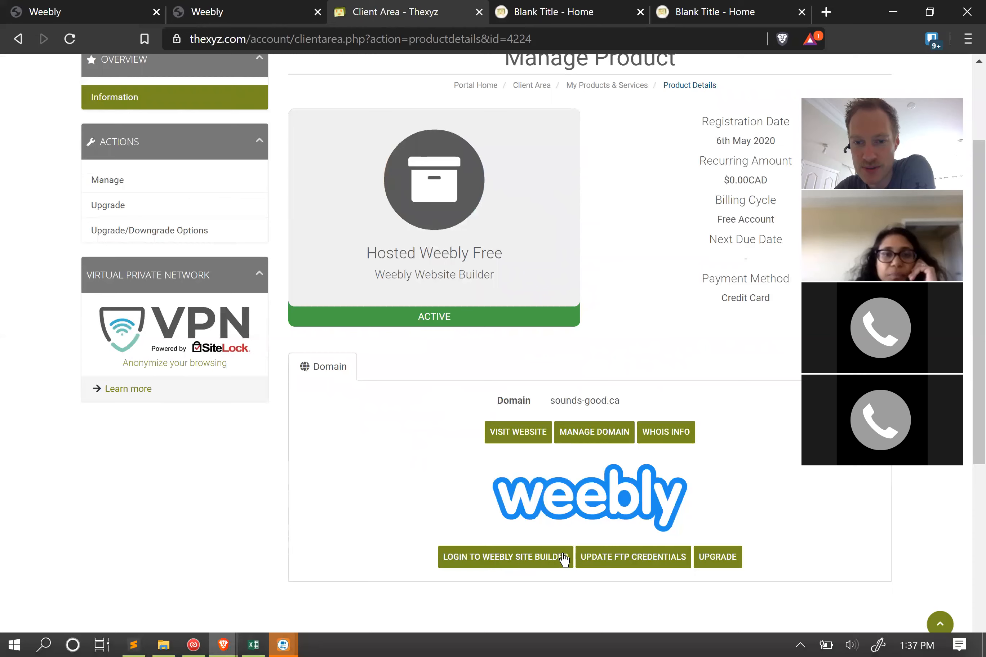
pyautogui.click(504, 558)
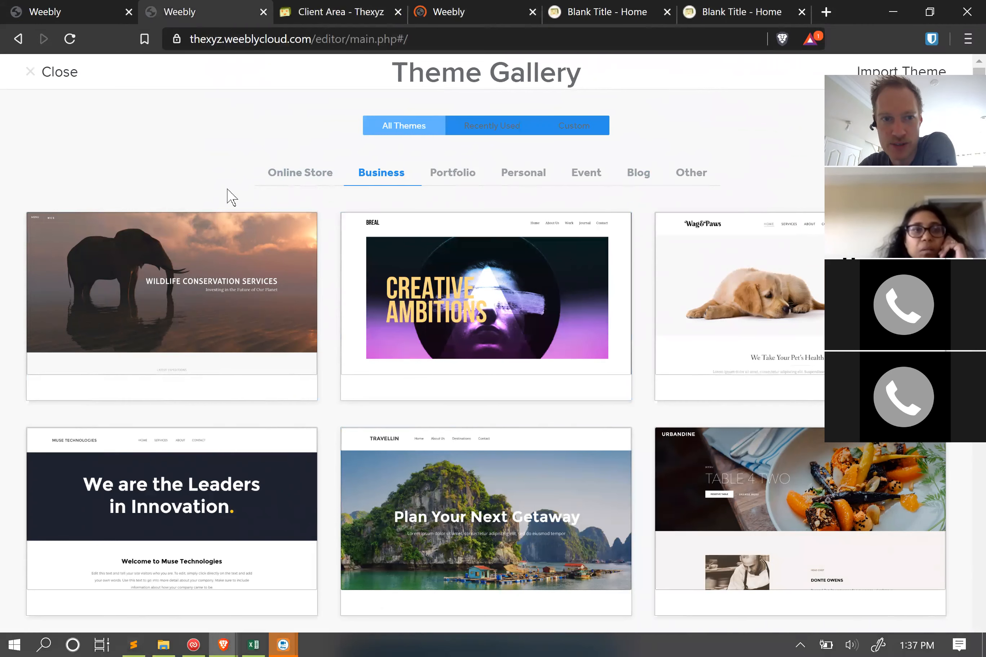
# - Look through the Business themes in the Theme Gallery, from the first designs to the end of the list
pyautogui.scroll(-3, 429, 263)
pyautogui.scroll(3, 443, 297)
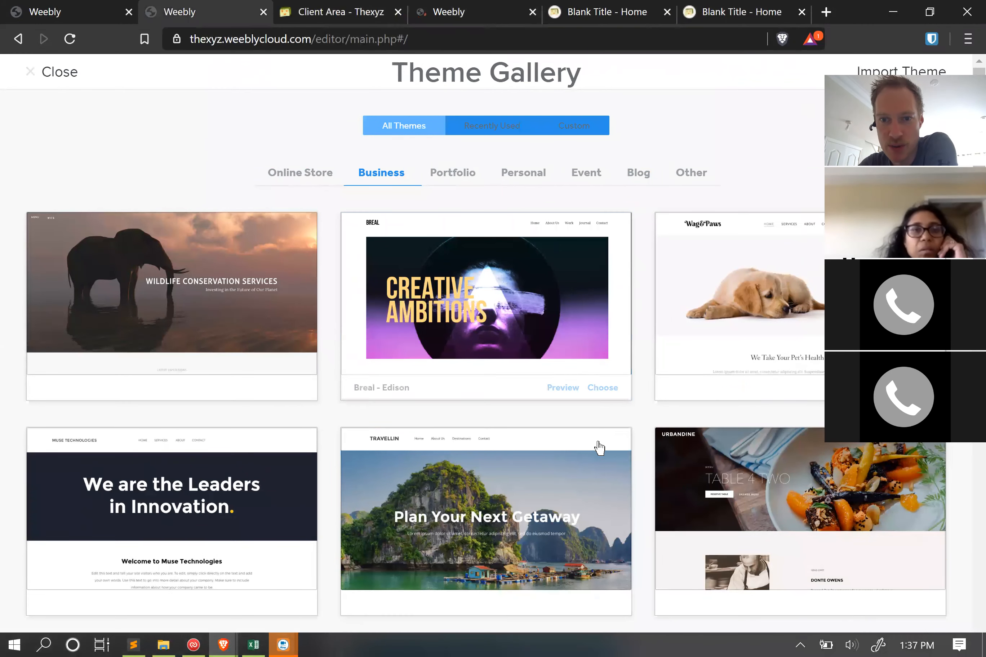
pyautogui.scroll(-10, 461, 271)
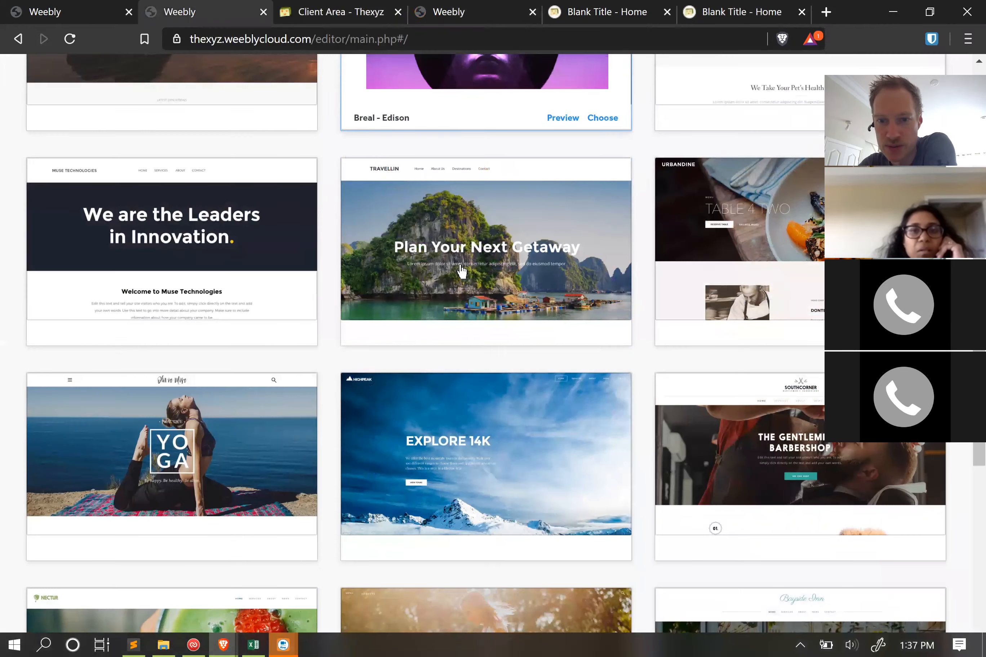
pyautogui.scroll(-5, 462, 271)
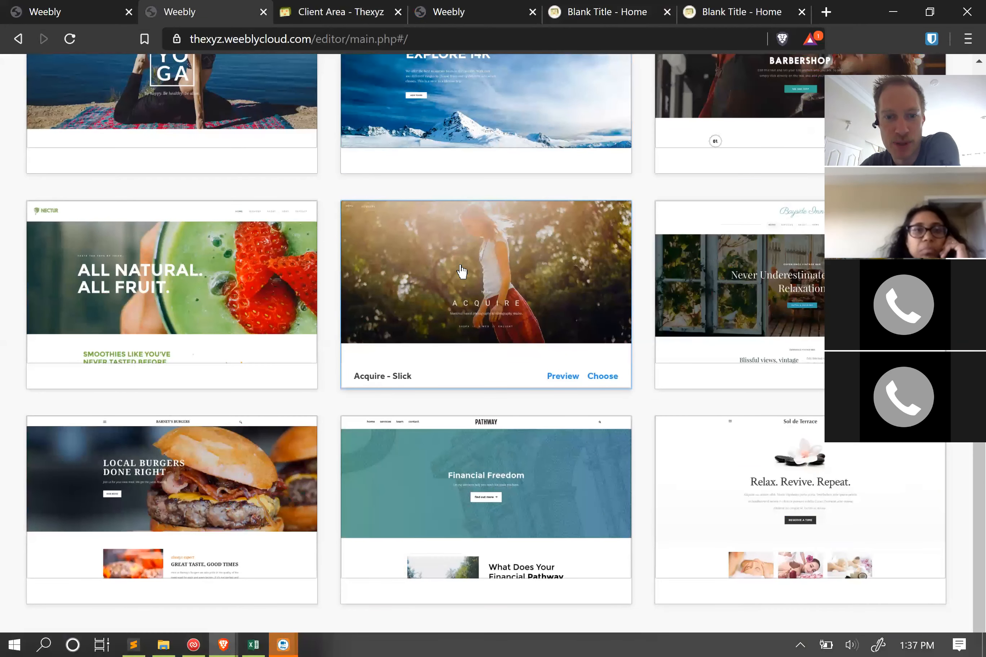
pyautogui.moveTo(75, 281)
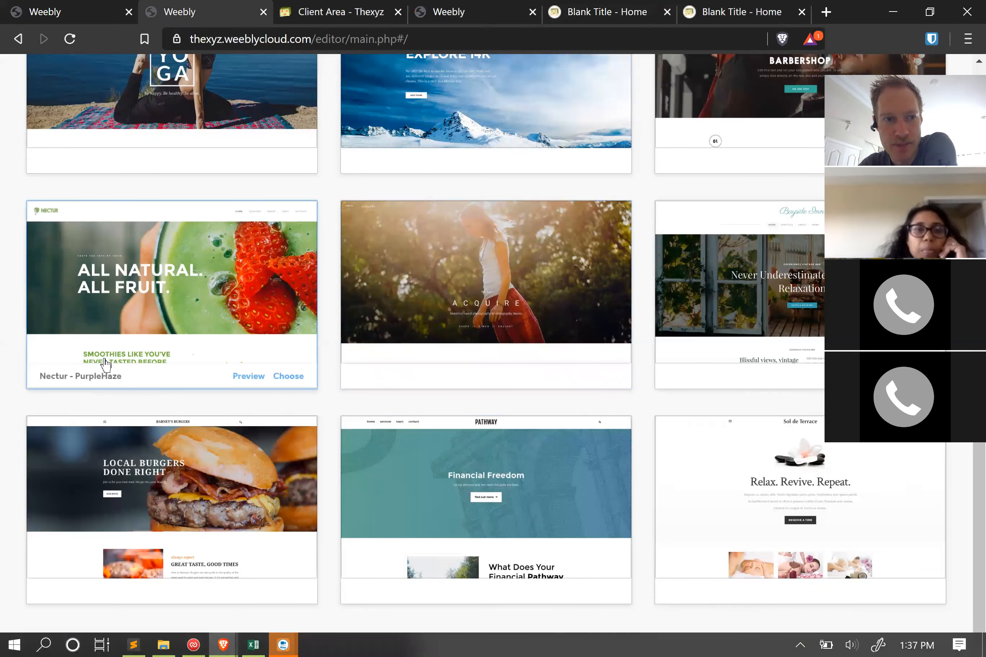
pyautogui.scroll(6, 43, 418)
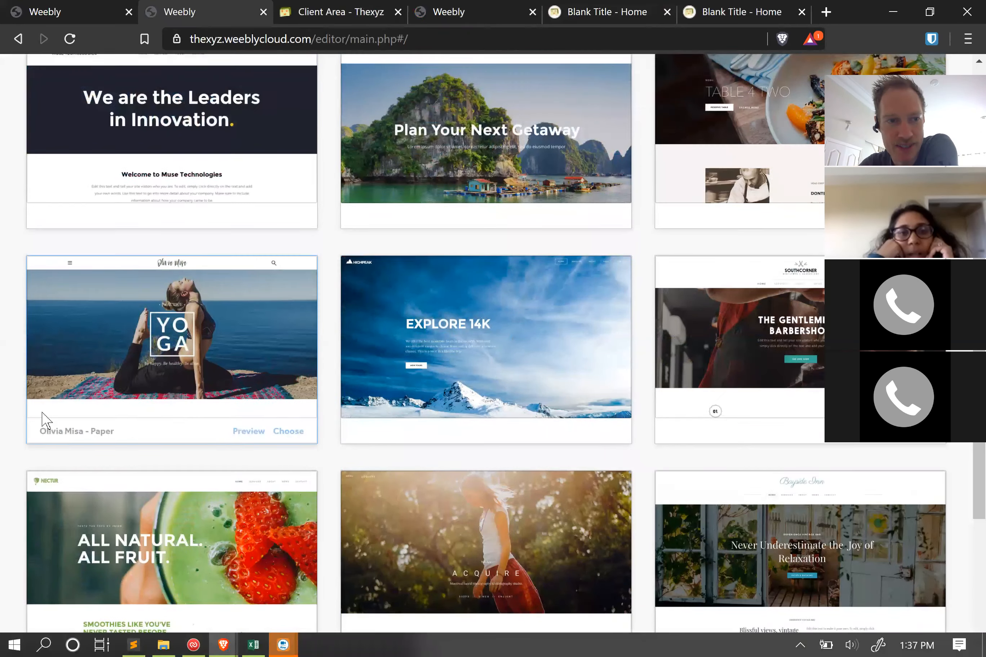
pyautogui.moveTo(487, 352)
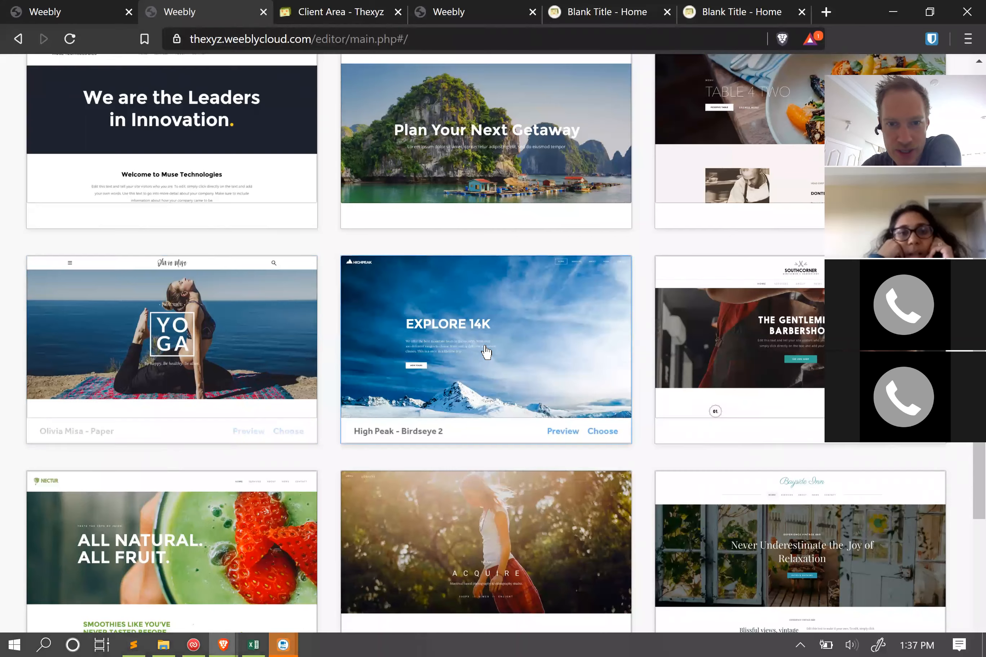
pyautogui.scroll(-6, 486, 352)
pyautogui.moveTo(250, 315)
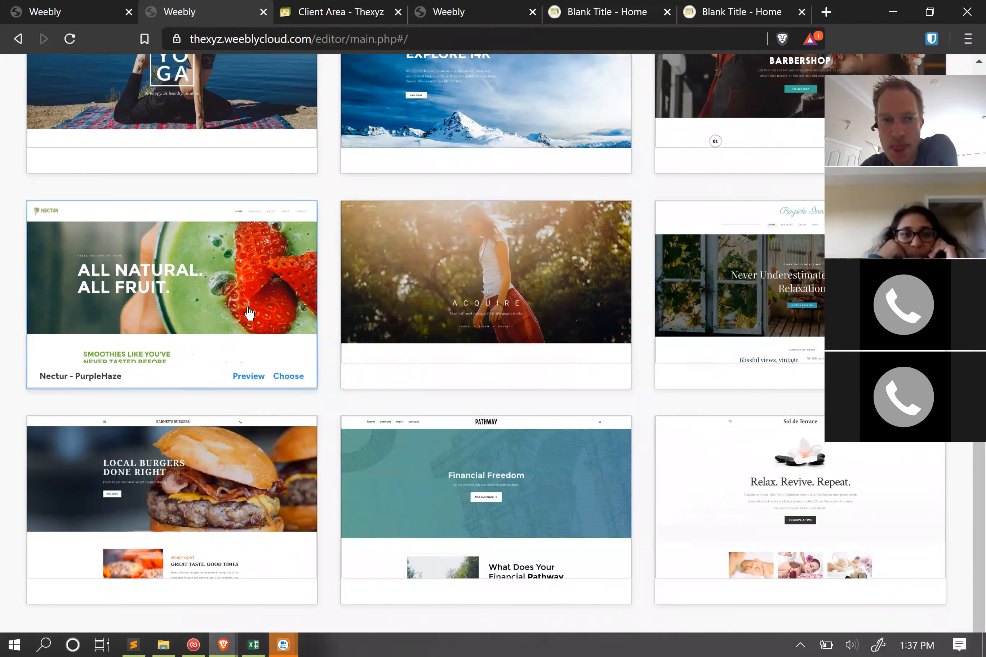
# - Preview the Nectur - PurpleHaze theme, view its home page down to the footer, and return to the gallery
pyautogui.click(248, 377)
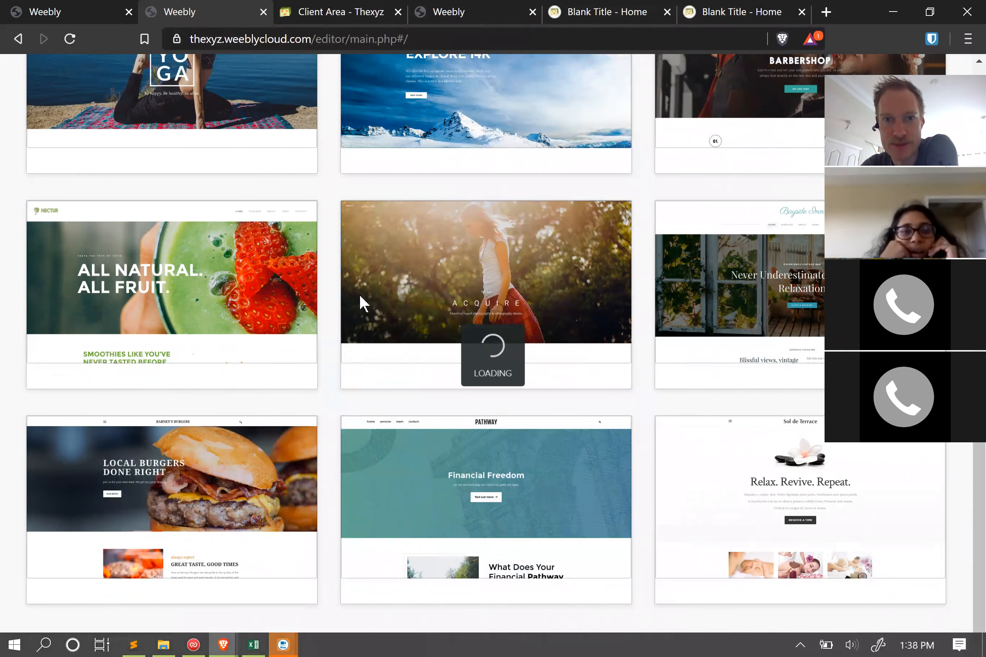
pyautogui.scroll(-12, 508, 319)
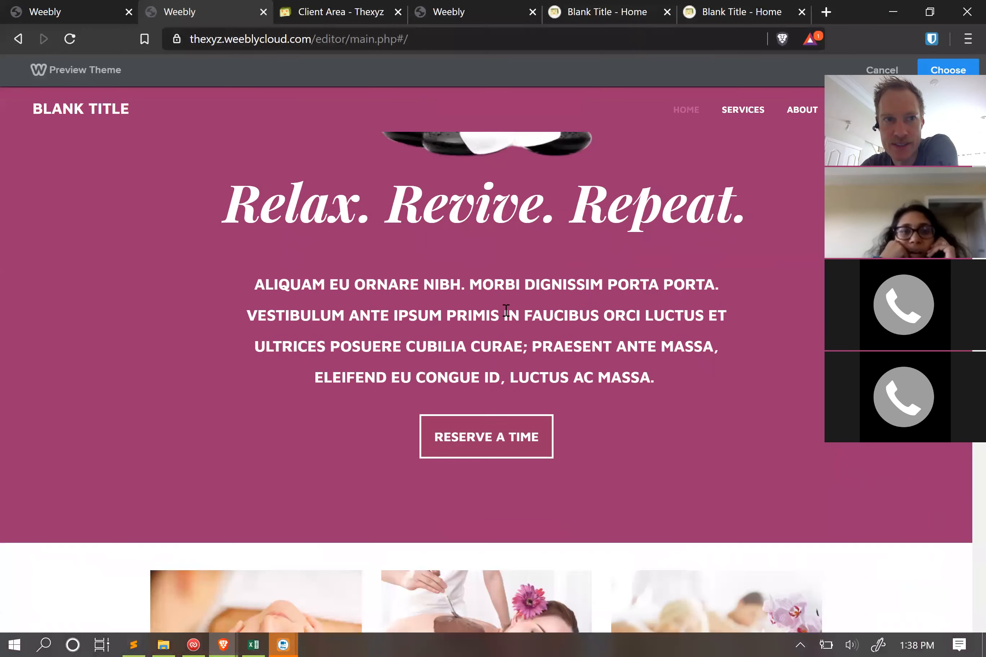
pyautogui.scroll(-15, 506, 311)
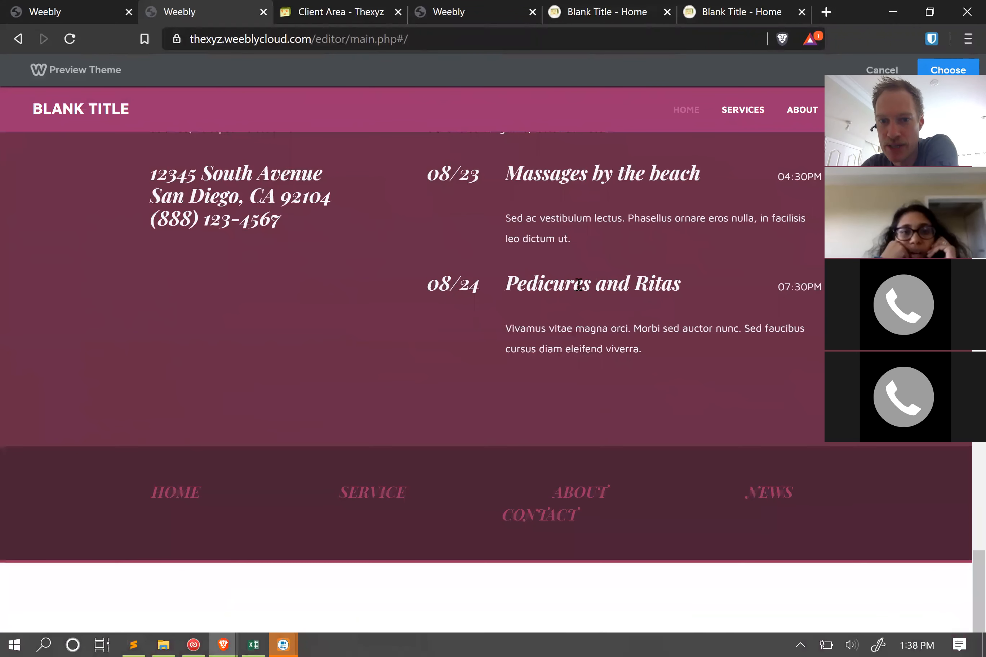
pyautogui.scroll(20, 448, 397)
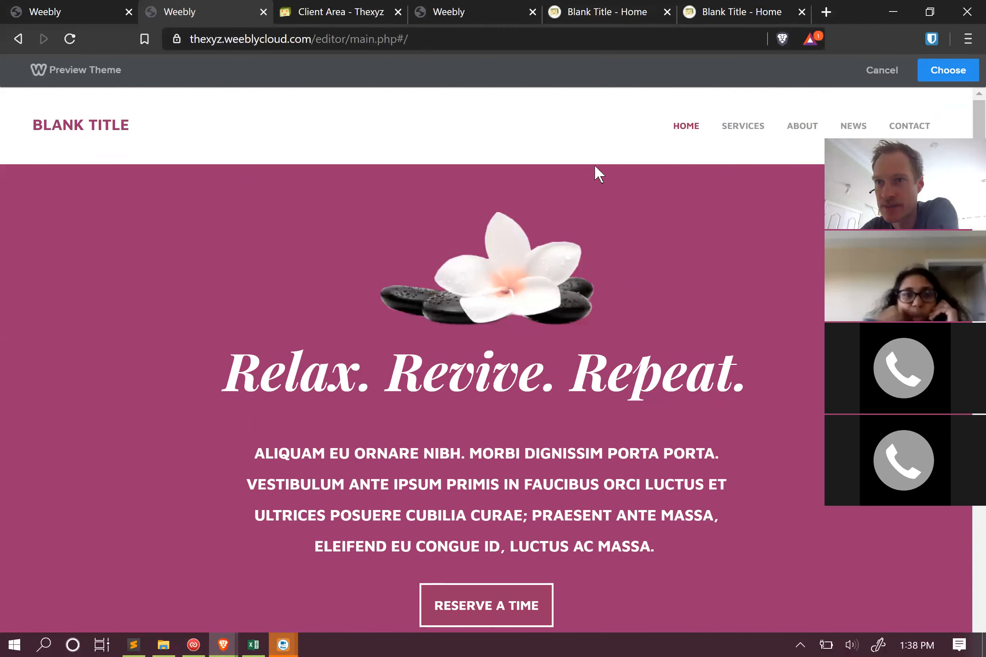
pyautogui.click(882, 70)
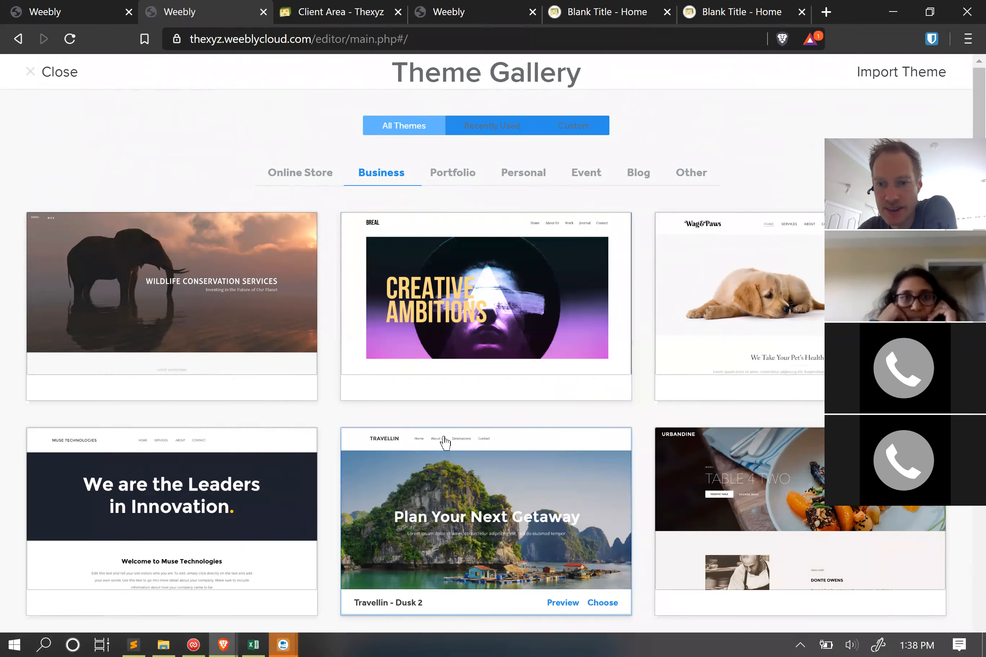
# - Review the Business theme designs once more to compare their layouts
pyautogui.scroll(-5, 444, 441)
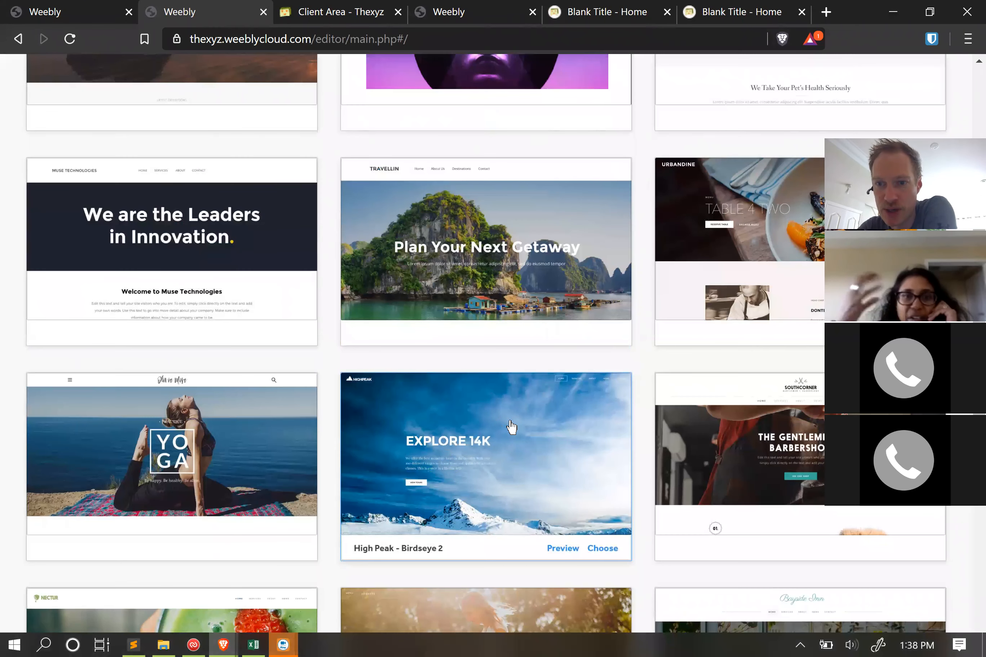
pyautogui.scroll(5, 511, 422)
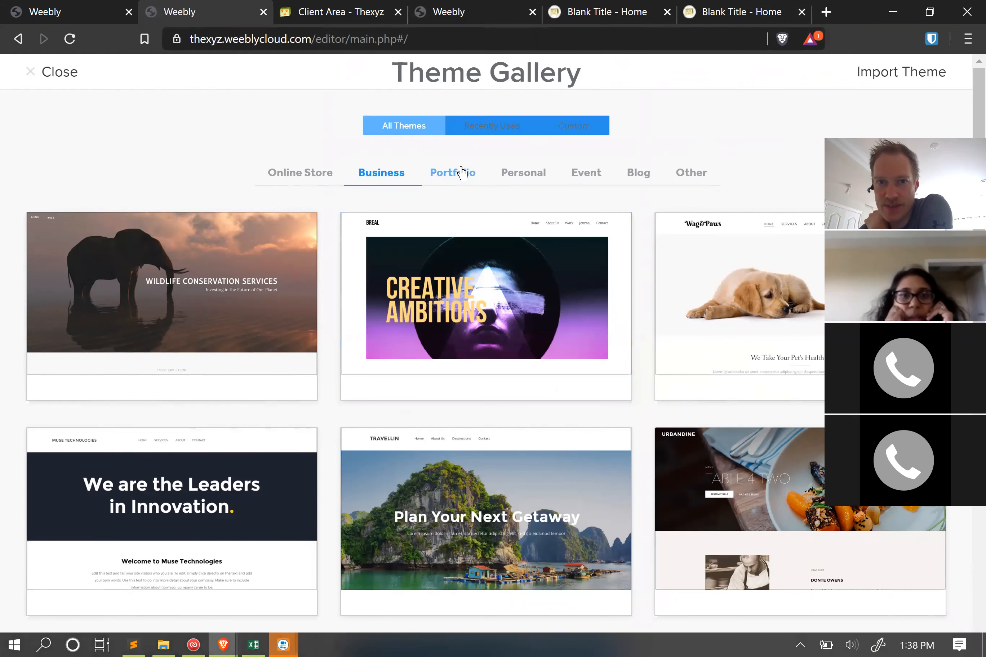
pyautogui.scroll(-10, 632, 218)
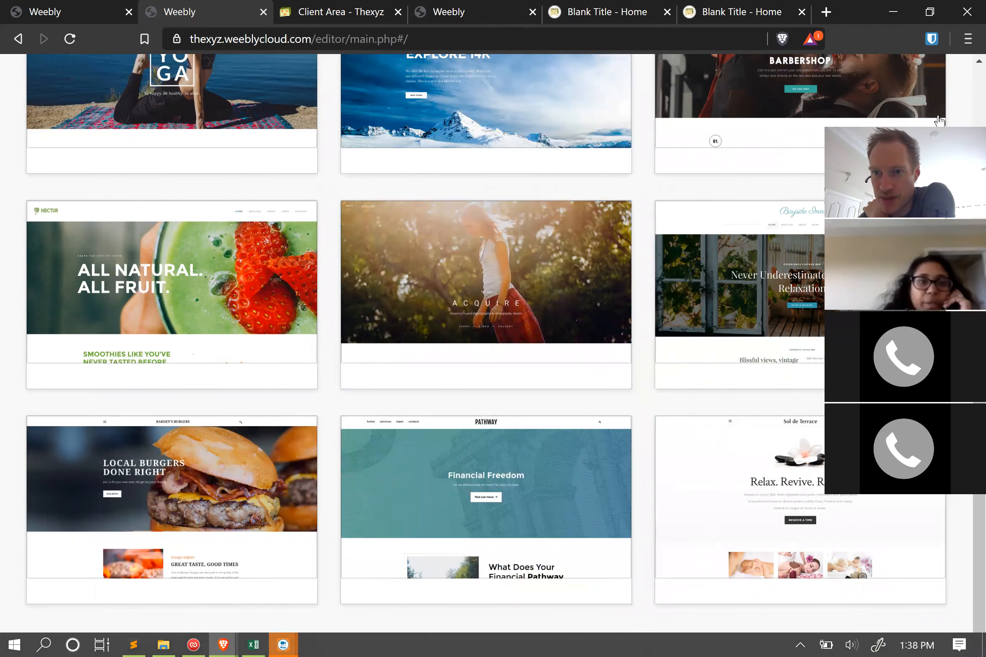
pyautogui.moveTo(782, 465)
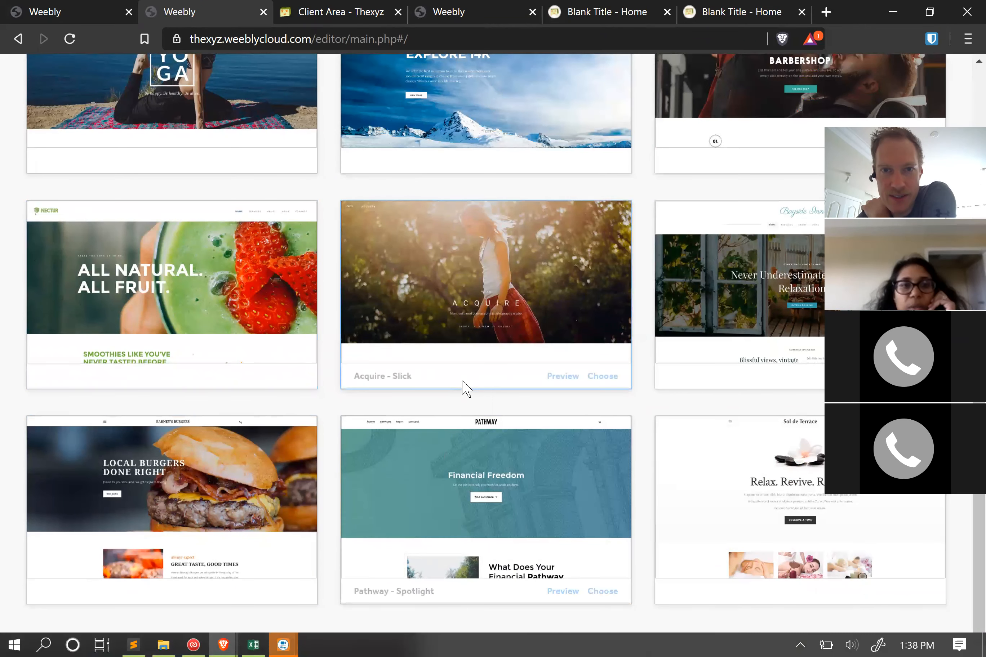
pyautogui.scroll(6, 466, 388)
pyautogui.scroll(4, 466, 389)
pyautogui.scroll(-8, 201, 430)
pyautogui.scroll(8, 199, 429)
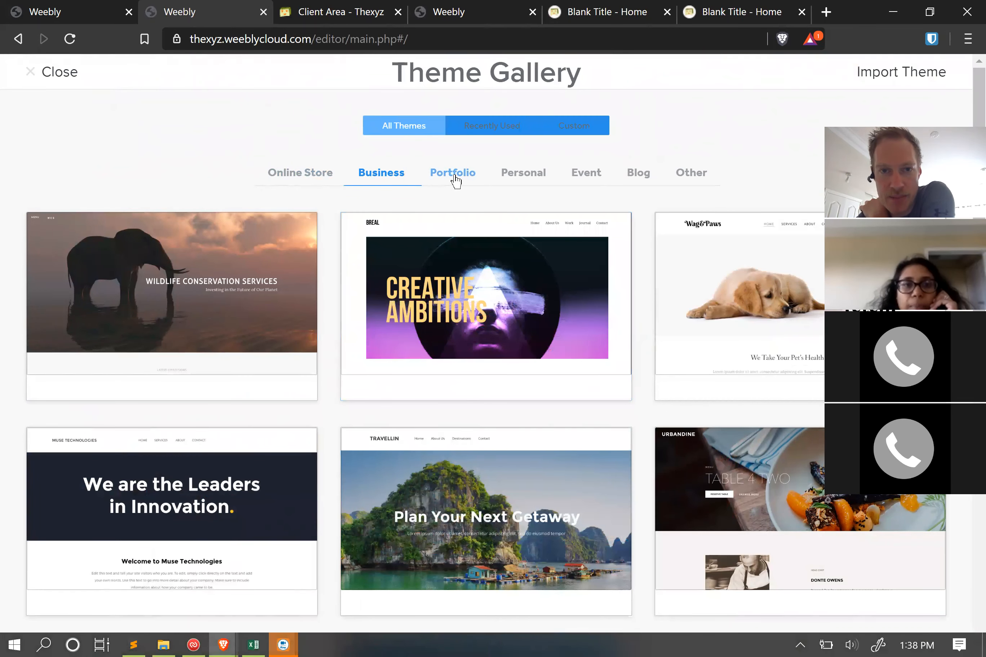
# - Browse the themes in the Portfolio and Personal categories
pyautogui.click(453, 175)
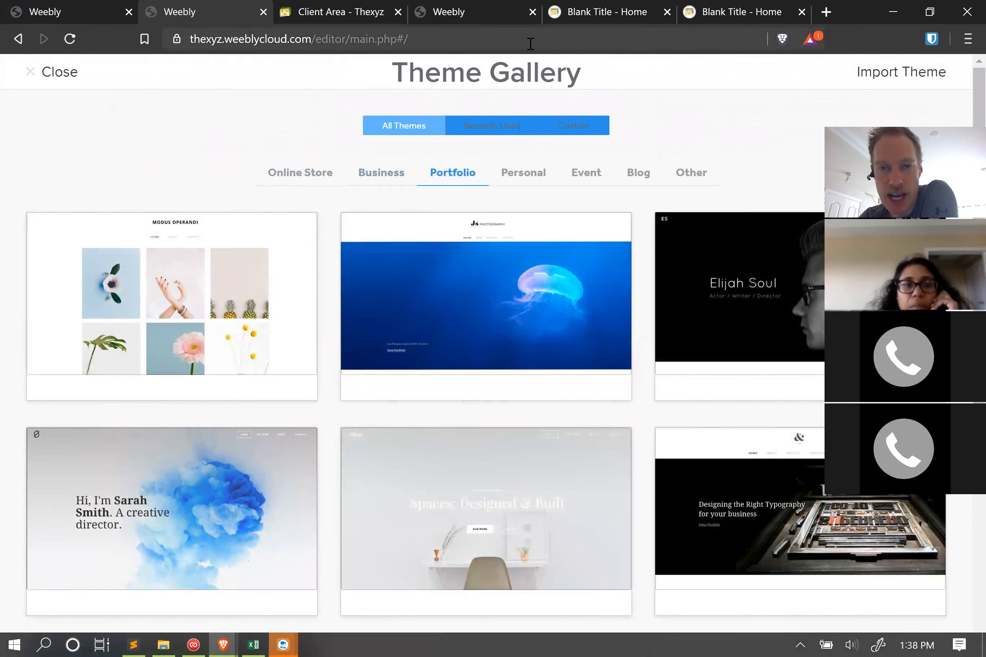
pyautogui.scroll(-5, 510, 209)
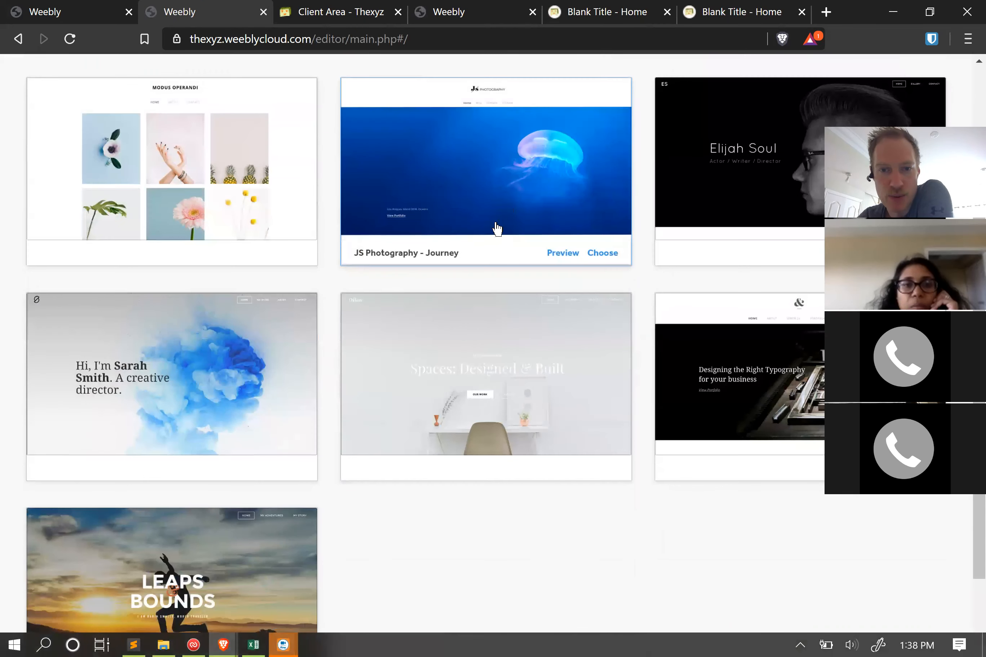
pyautogui.scroll(5, 407, 345)
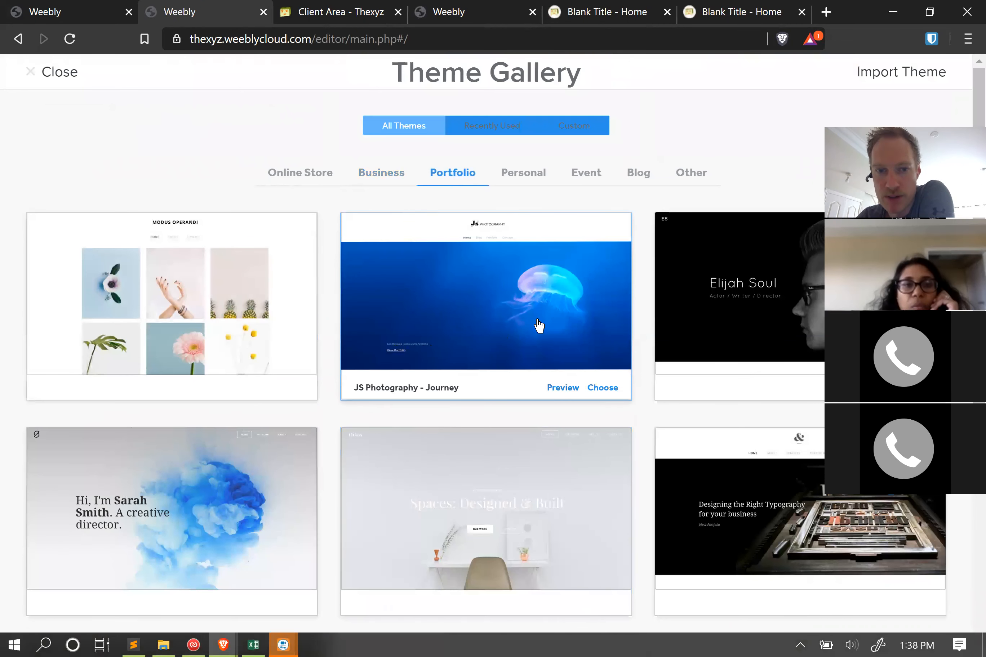
pyautogui.click(526, 180)
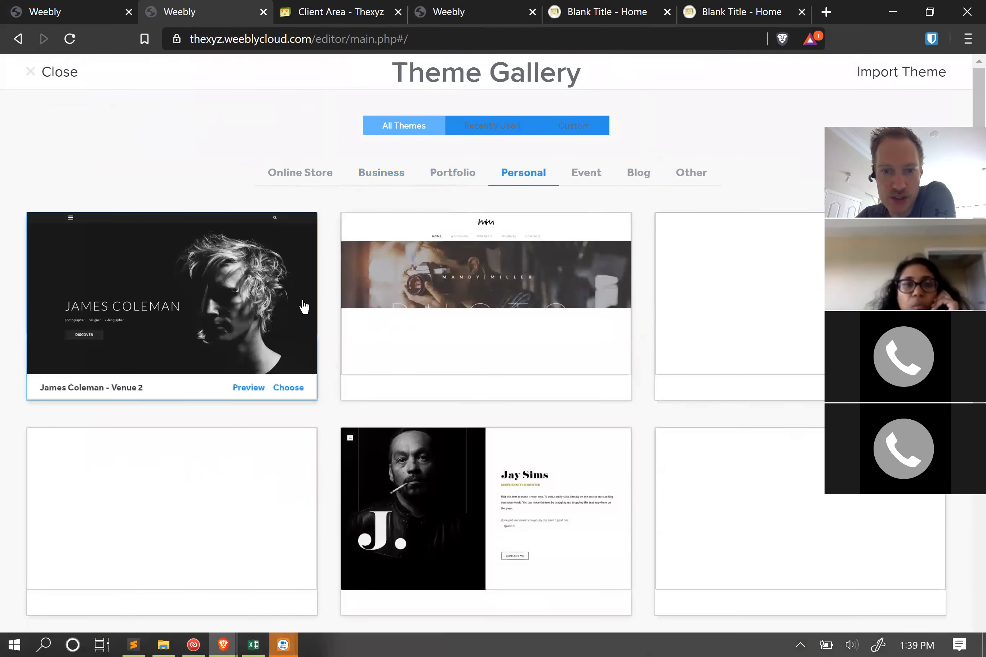
pyautogui.scroll(-5, 345, 309)
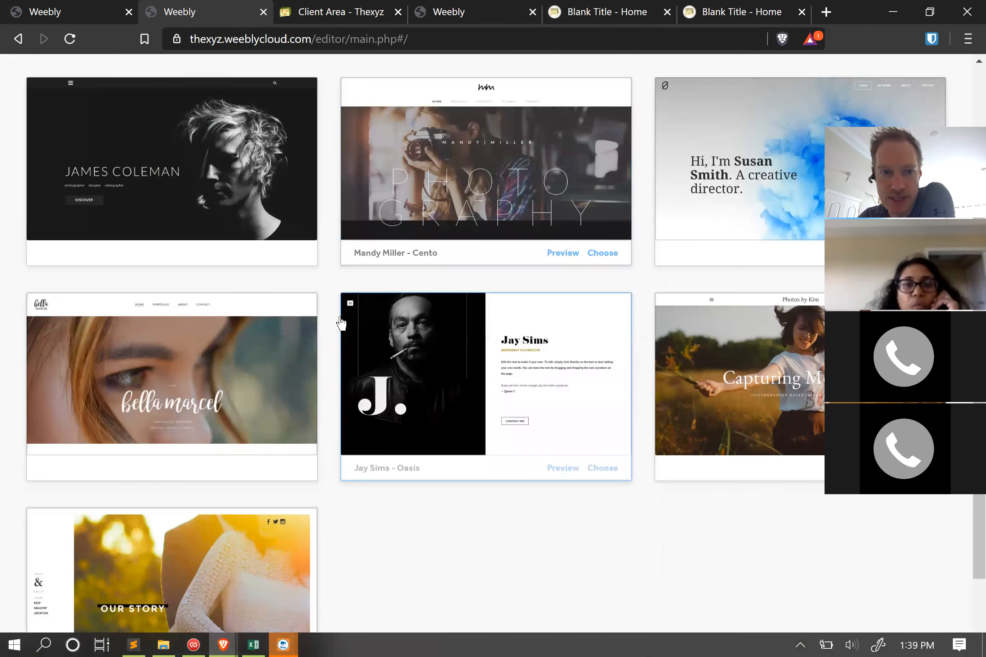
pyautogui.scroll(5, 343, 327)
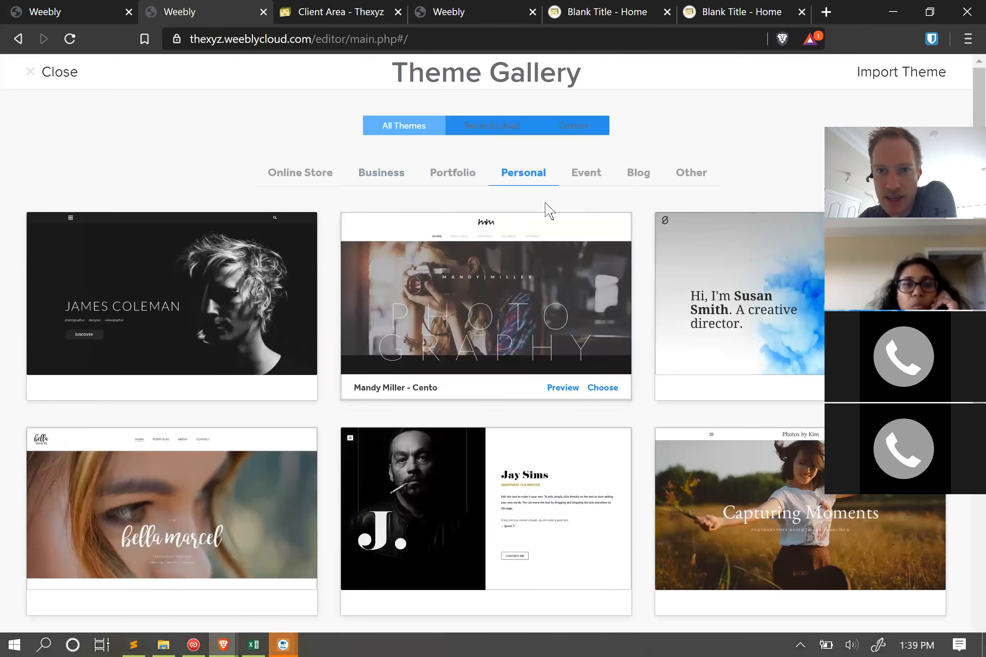
# - Browse the themes in the Event and Other categories
pyautogui.click(595, 174)
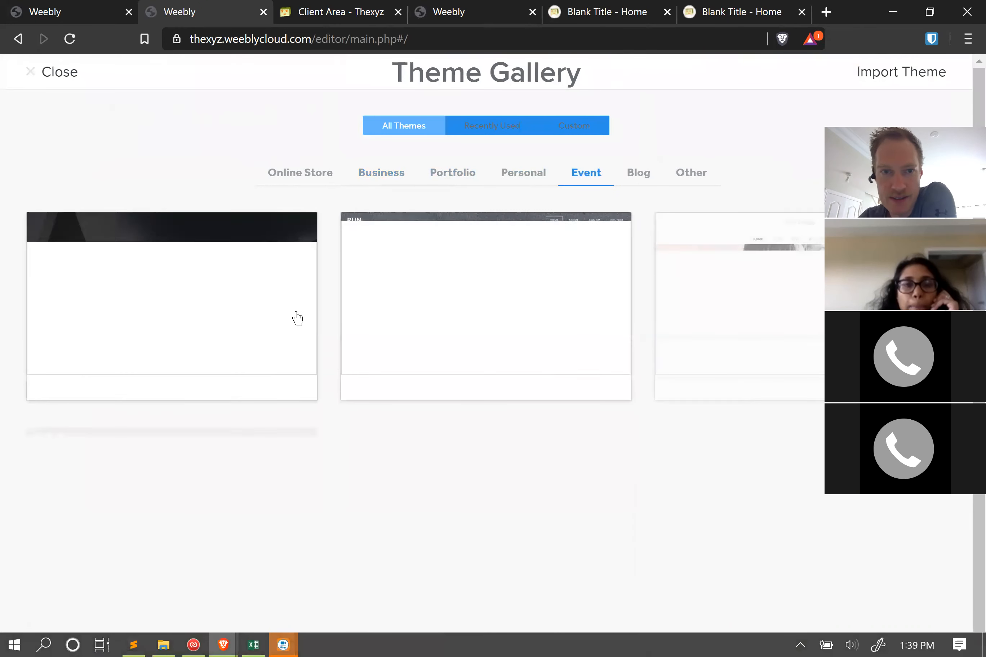
pyautogui.scroll(-1, 419, 299)
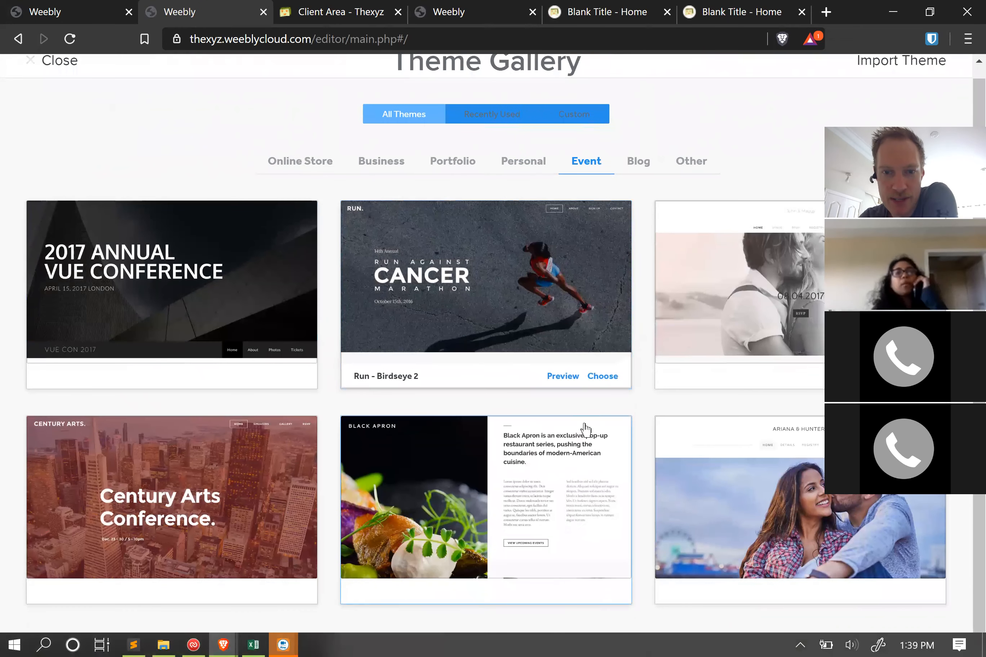
pyautogui.click(683, 165)
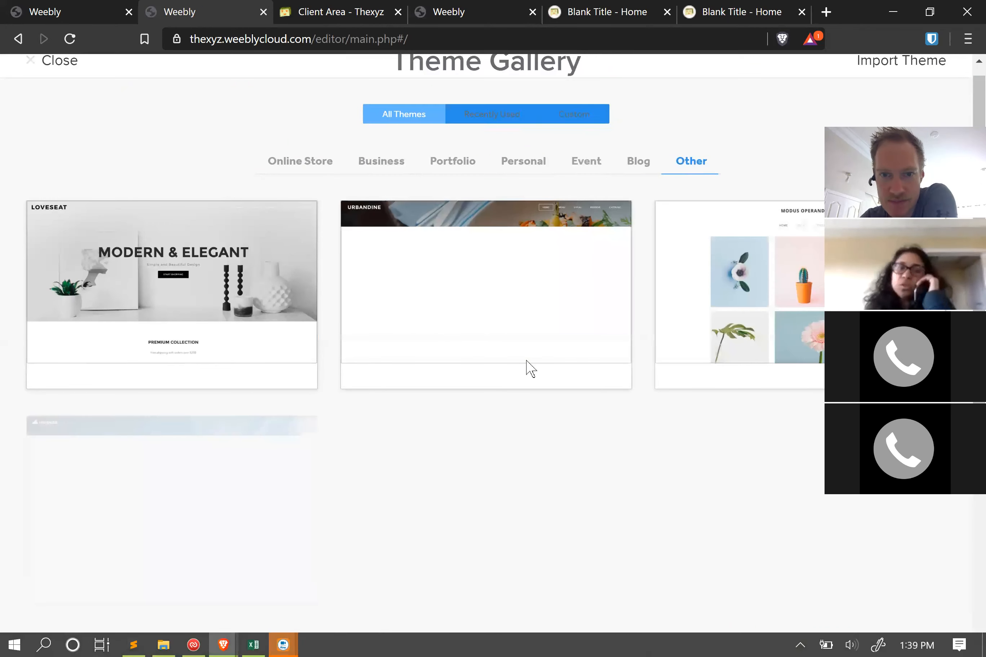
pyautogui.scroll(-5, 529, 368)
pyautogui.scroll(5, 528, 367)
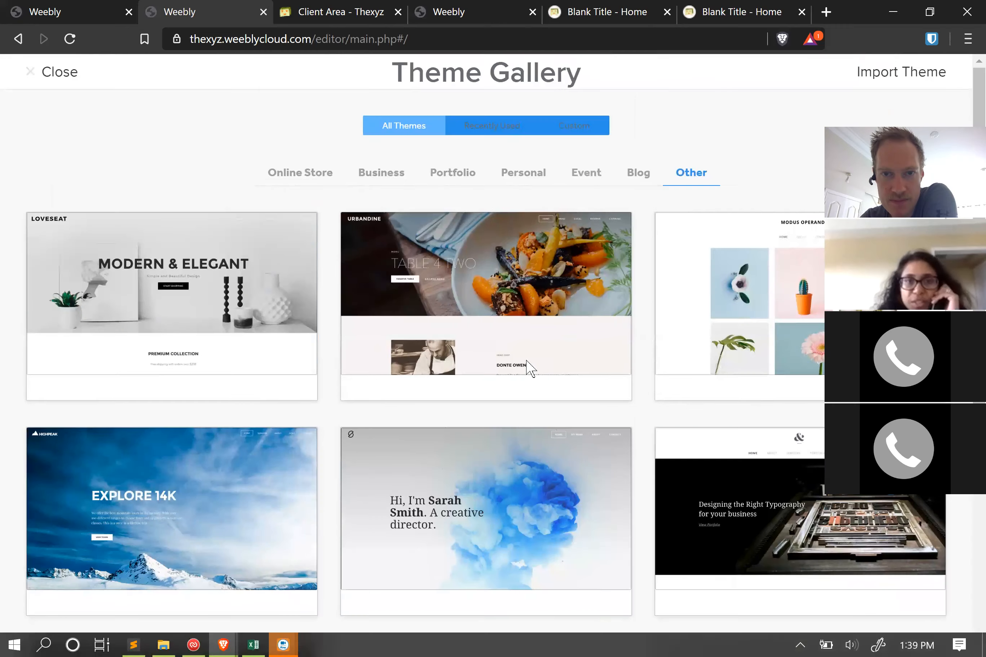
# - Return to the Portfolio category and compare its themes, including JS Photography - Journey and Sarah Smith - Birdseye 2
pyautogui.click(458, 176)
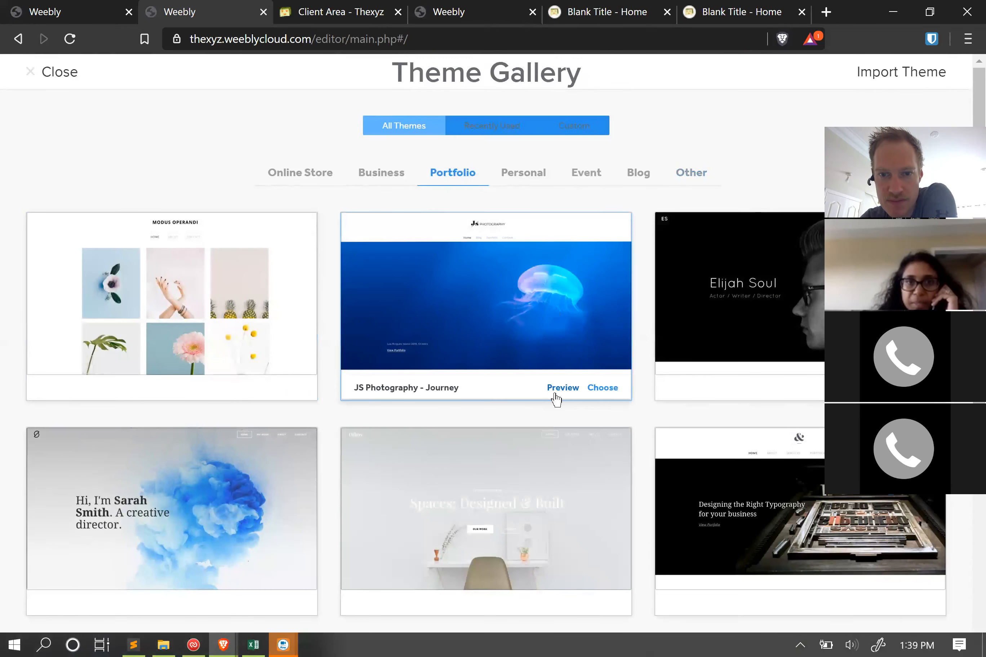
pyautogui.scroll(-5, 491, 418)
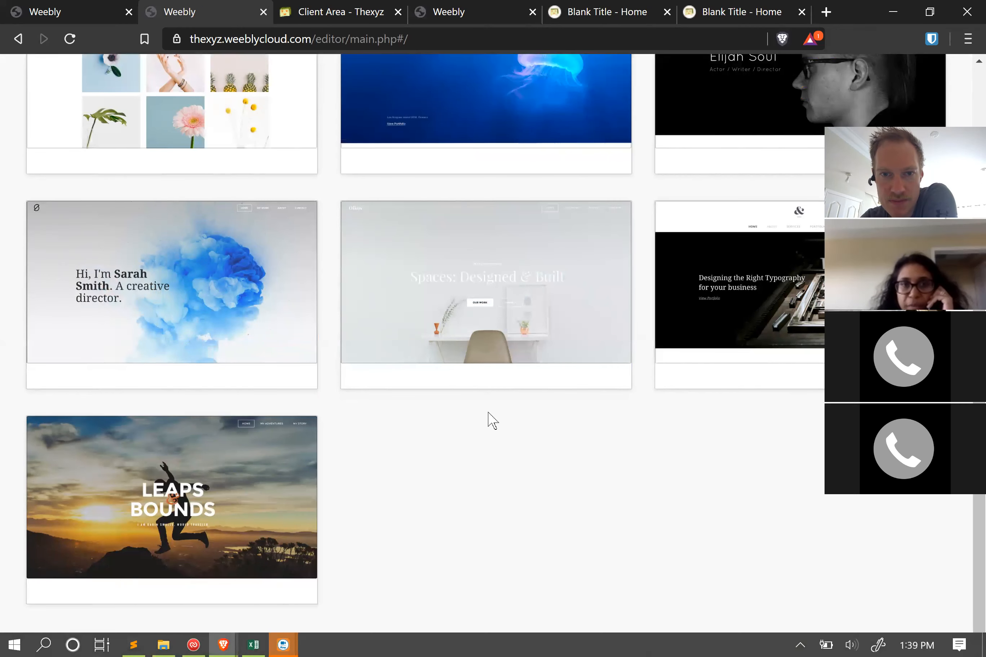
pyautogui.scroll(5, 488, 413)
pyautogui.moveTo(469, 325)
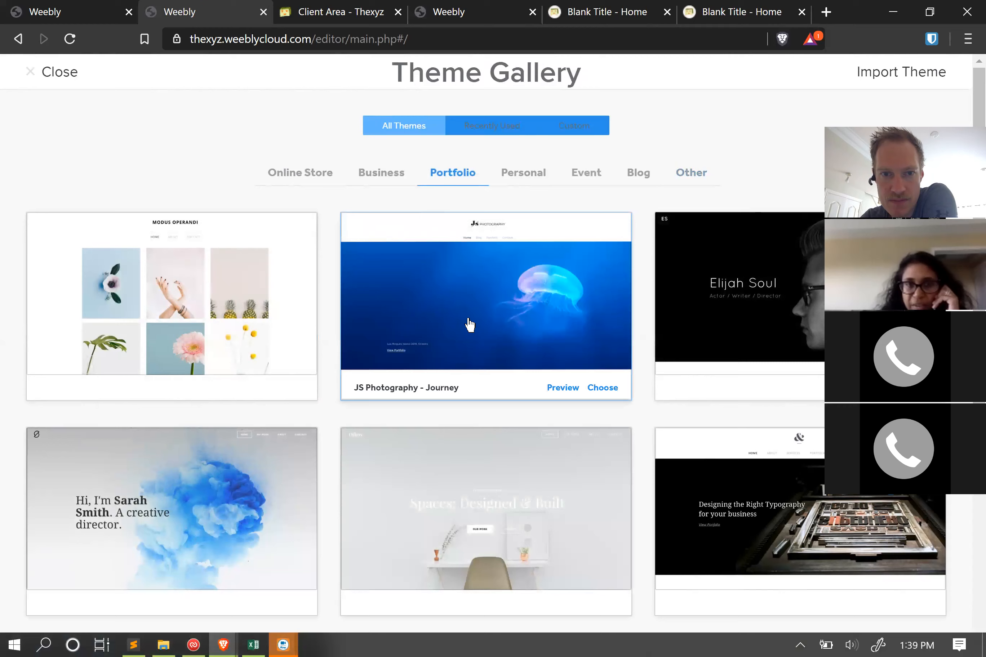
pyautogui.scroll(-5, 413, 343)
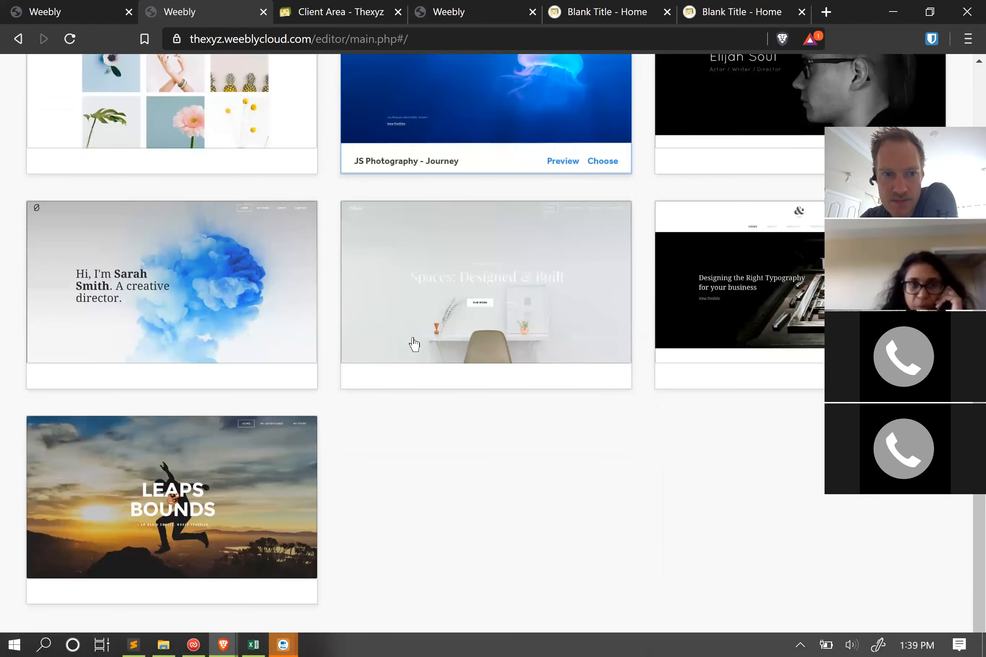
pyautogui.scroll(5, 414, 344)
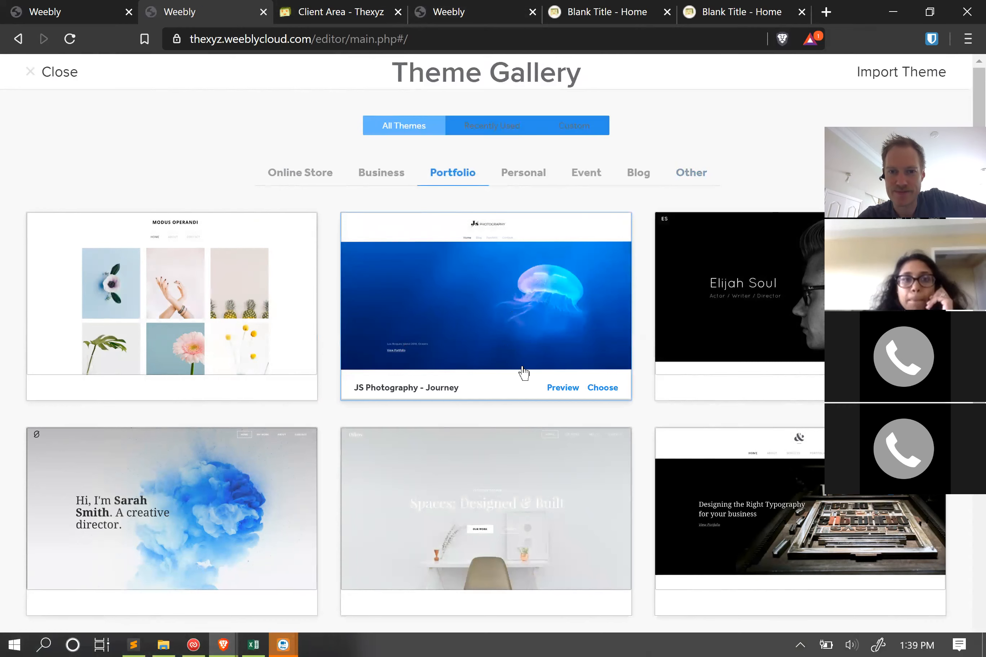
pyautogui.scroll(-4, 209, 332)
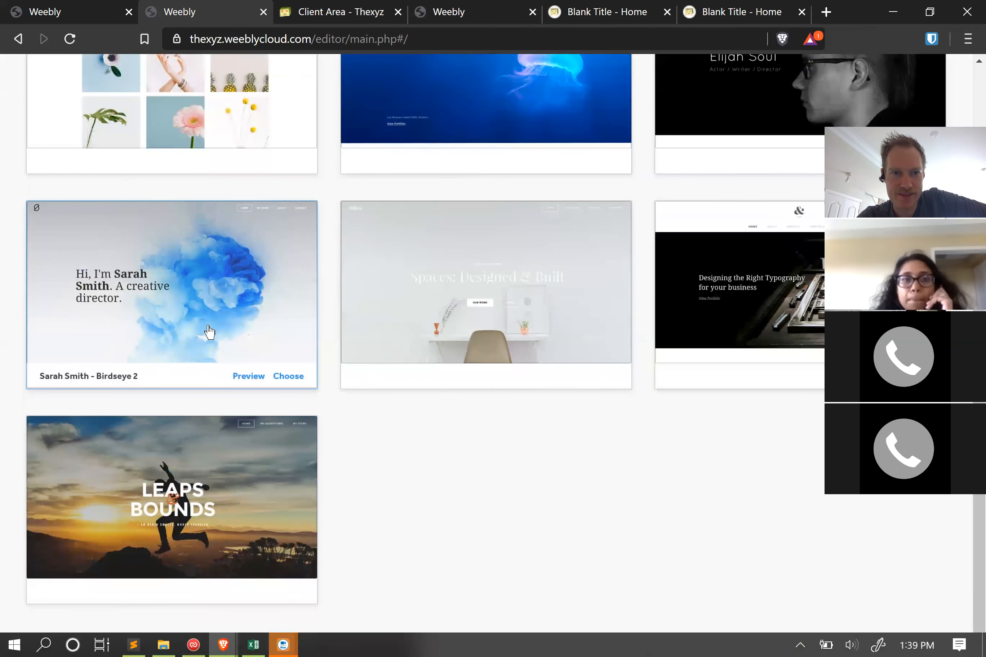
# - Preview the Birdseye 2 theme and examine its Home page layout from the header to the footer
pyautogui.click(249, 378)
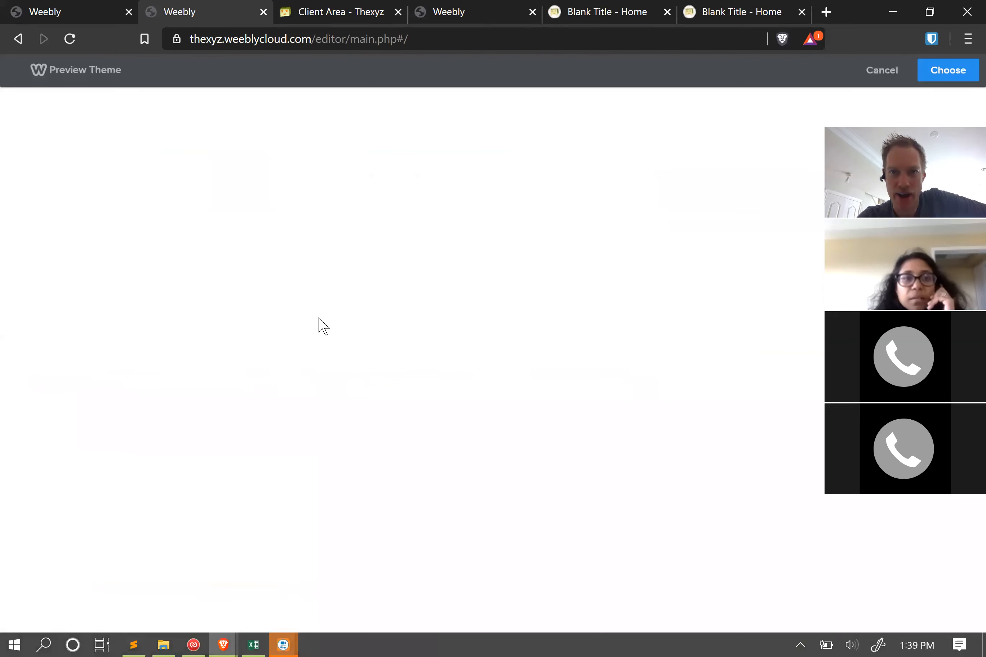
pyautogui.scroll(-5, 519, 276)
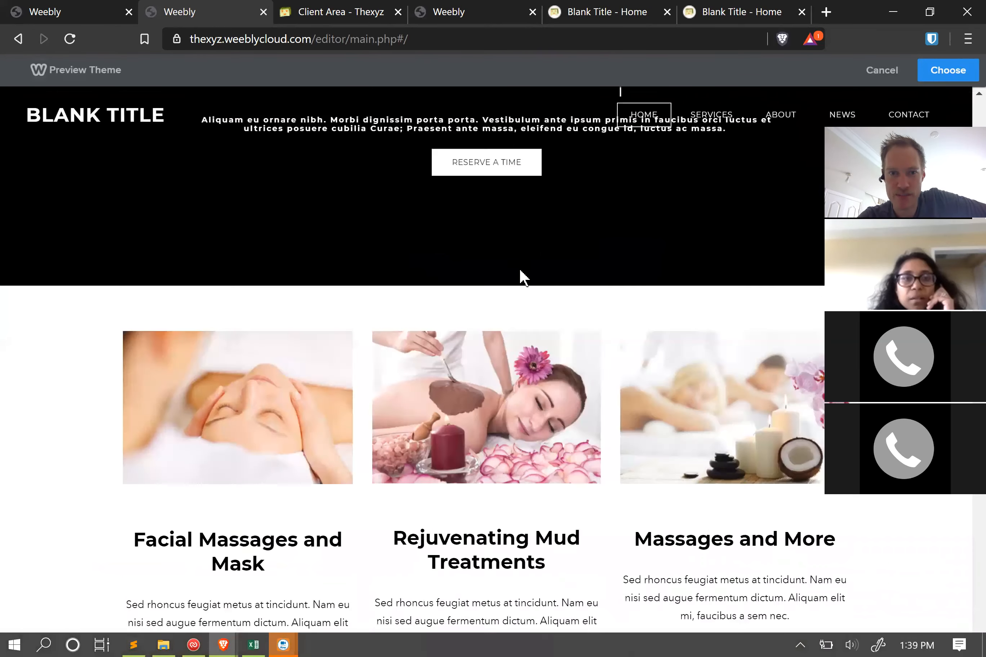
pyautogui.scroll(-10, 524, 278)
pyautogui.scroll(3, 524, 278)
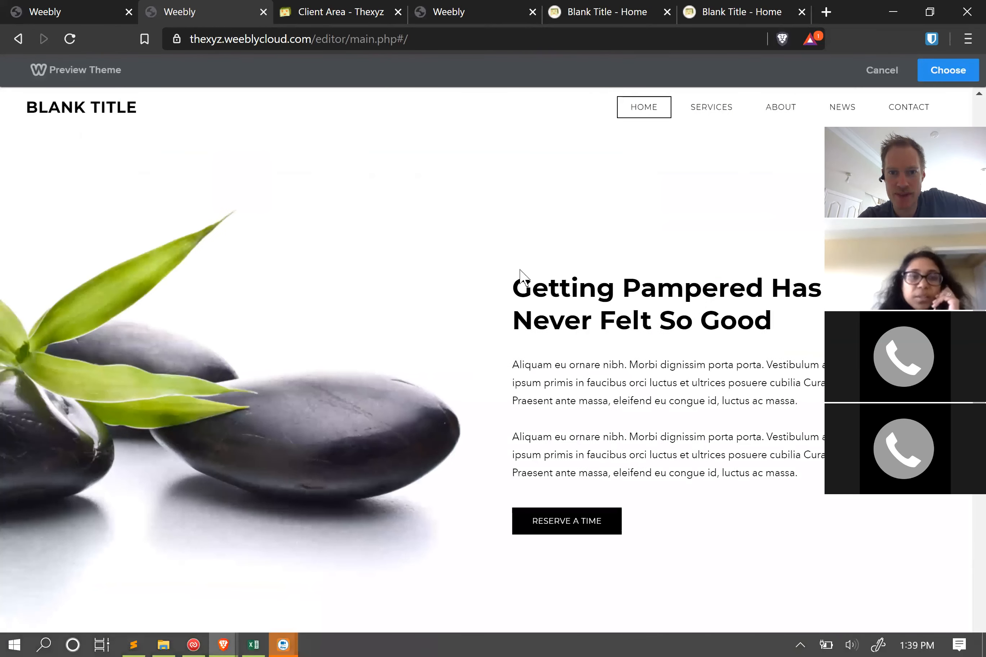
pyautogui.scroll(10, 524, 278)
pyautogui.scroll(-12, 524, 277)
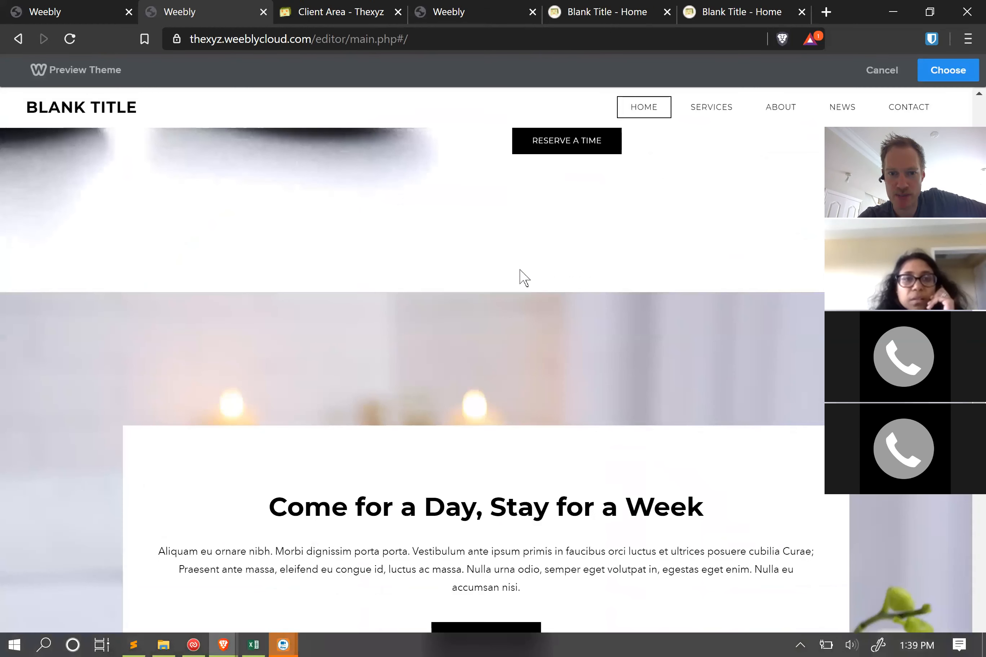
pyautogui.scroll(-10, 524, 277)
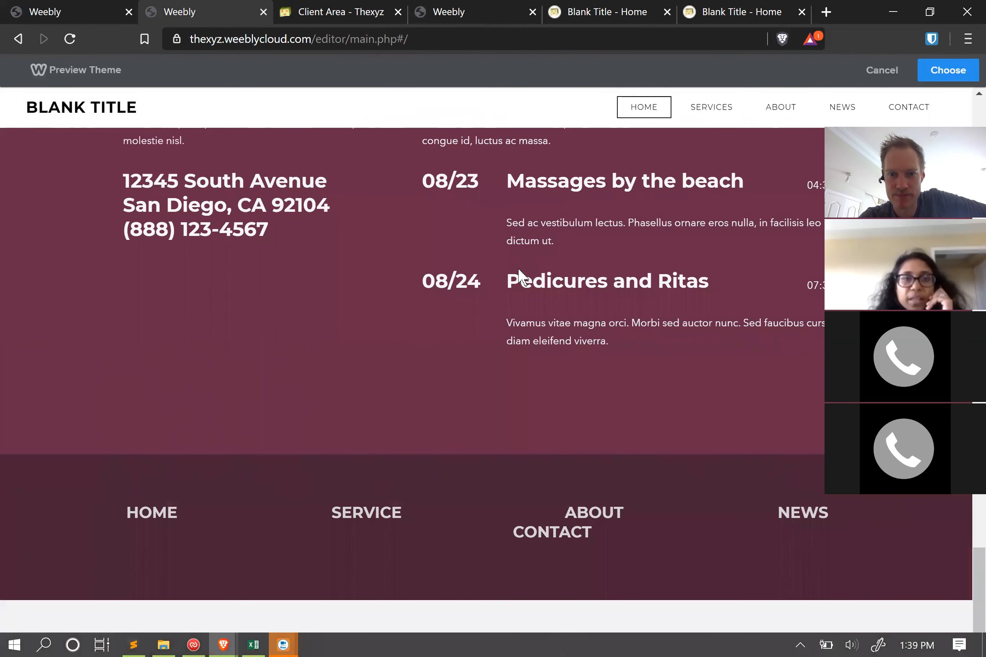
pyautogui.scroll(2, 522, 278)
pyautogui.scroll(10, 522, 278)
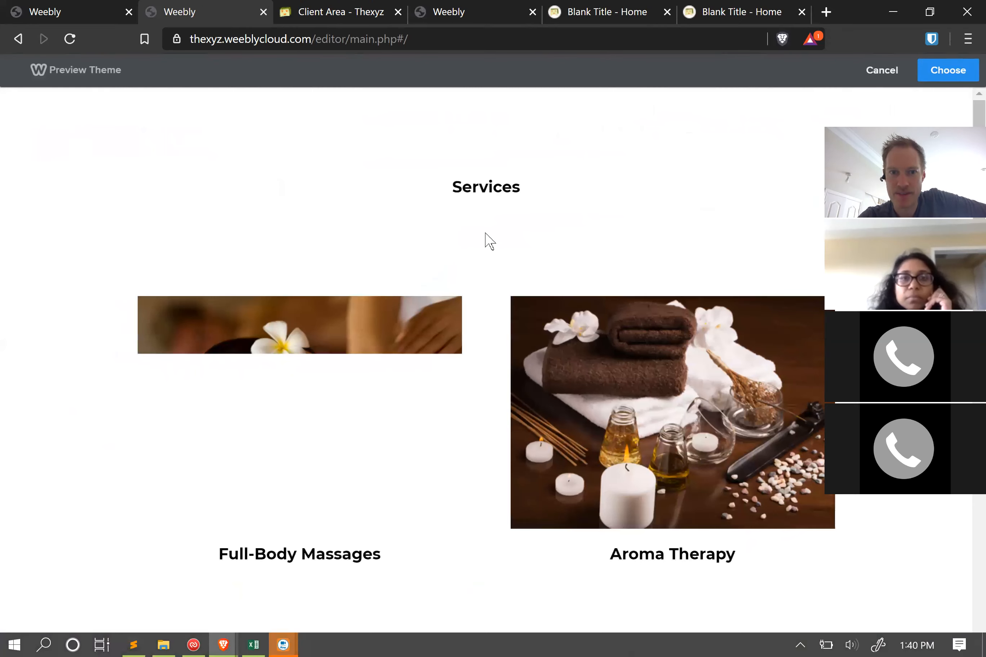
# - Examine the Services page and the Contact page with its map in the theme preview
pyautogui.scroll(-5, 488, 240)
pyautogui.scroll(-3, 490, 241)
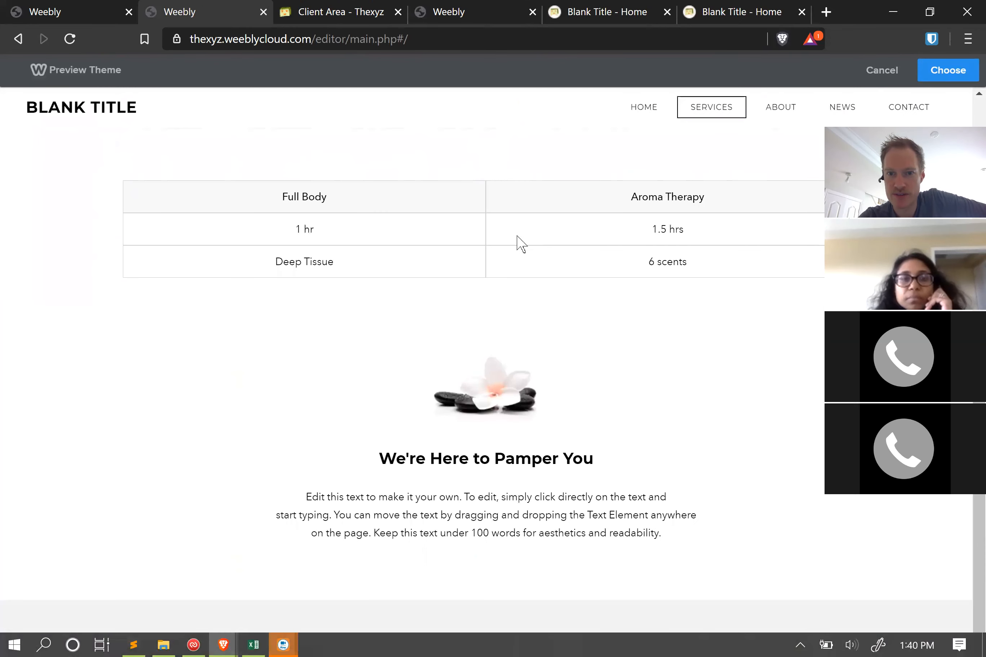
pyautogui.scroll(10, 514, 257)
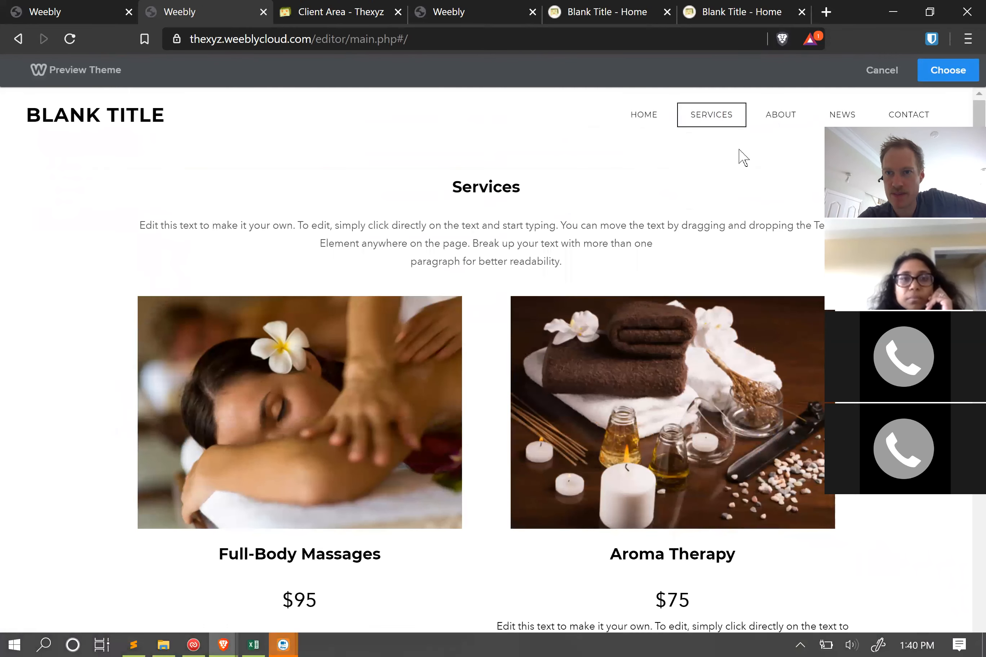
pyautogui.click(925, 120)
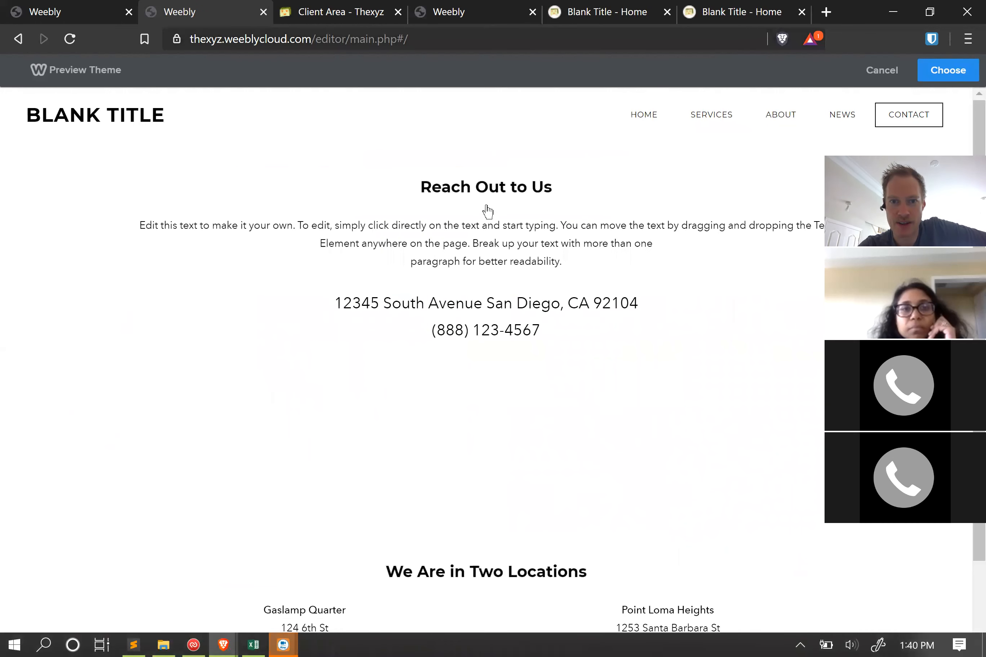
pyautogui.scroll(-3, 486, 210)
pyautogui.scroll(3, 484, 210)
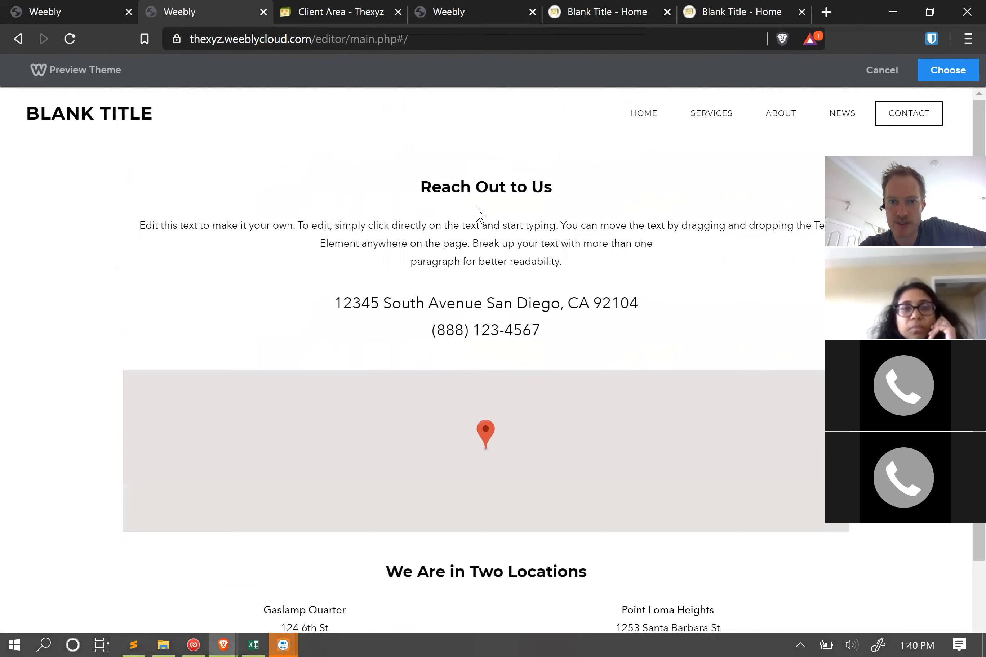
pyautogui.scroll(-3, 227, 246)
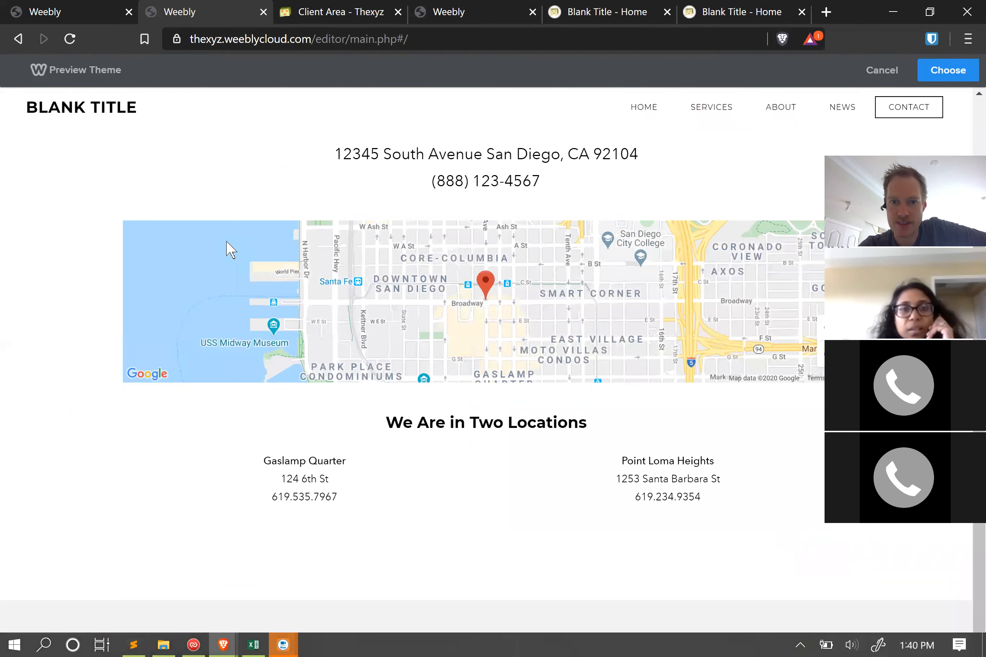
pyautogui.scroll(3, 224, 241)
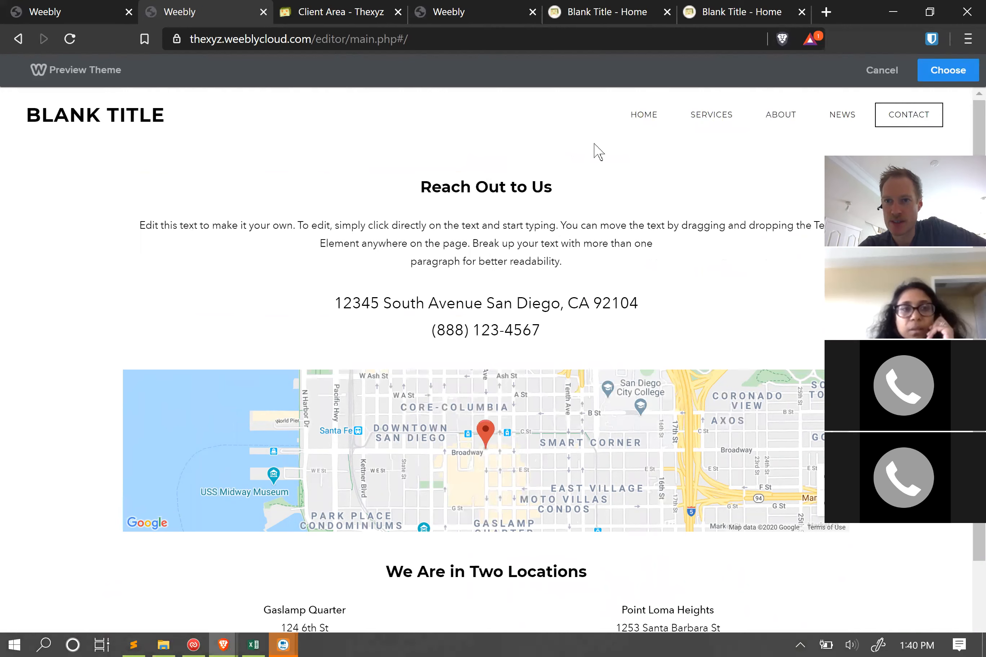
# - Recheck the Home page in the preview and choose this theme for the site
pyautogui.click(641, 124)
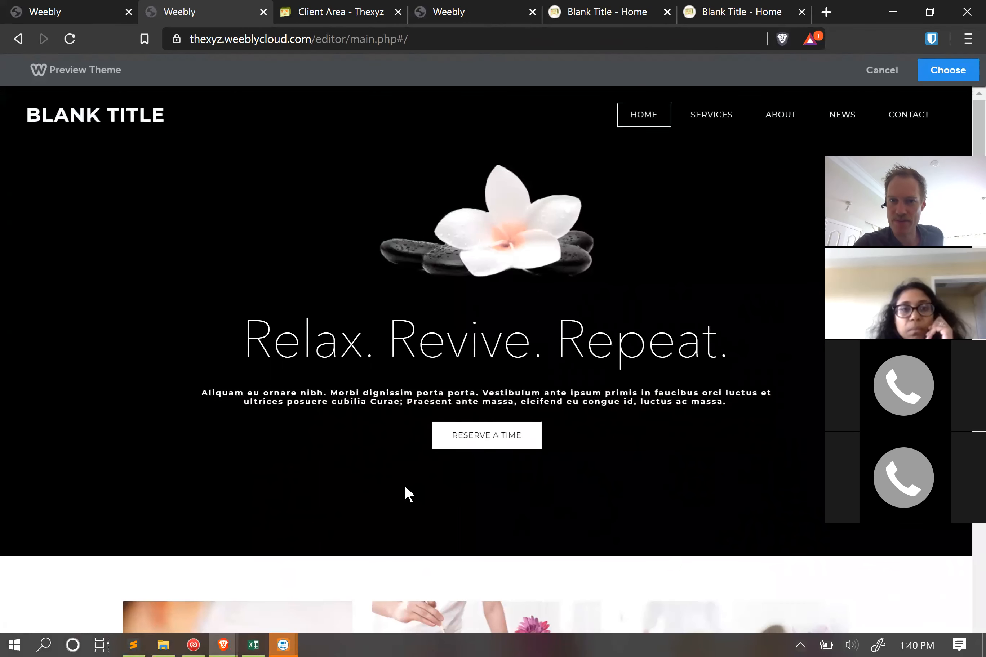
pyautogui.scroll(-10, 450, 446)
pyautogui.scroll(-12, 450, 445)
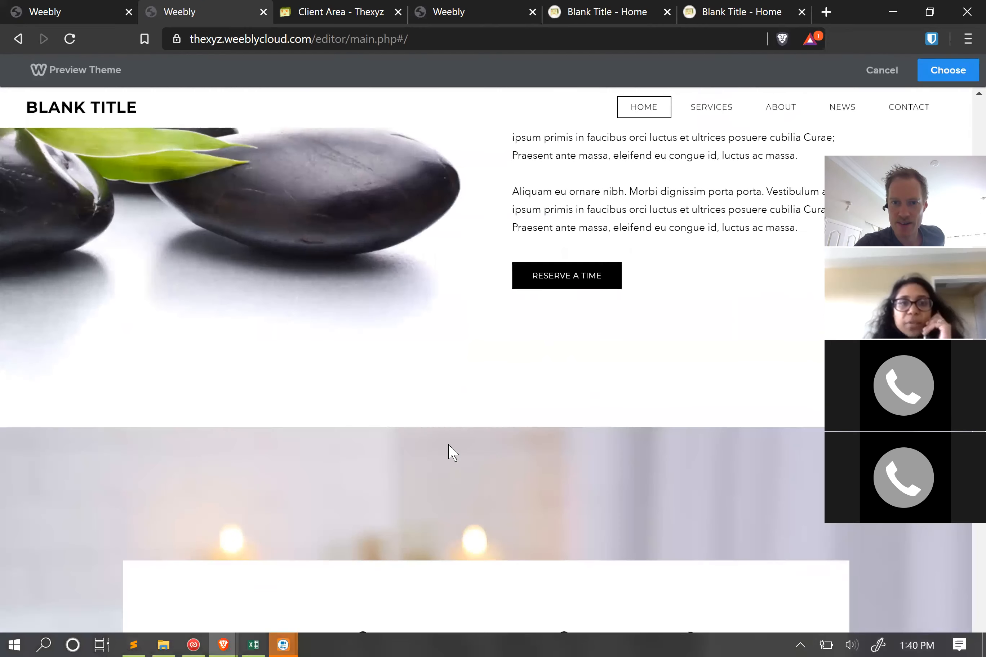
pyautogui.scroll(10, 442, 451)
pyautogui.scroll(6, 439, 451)
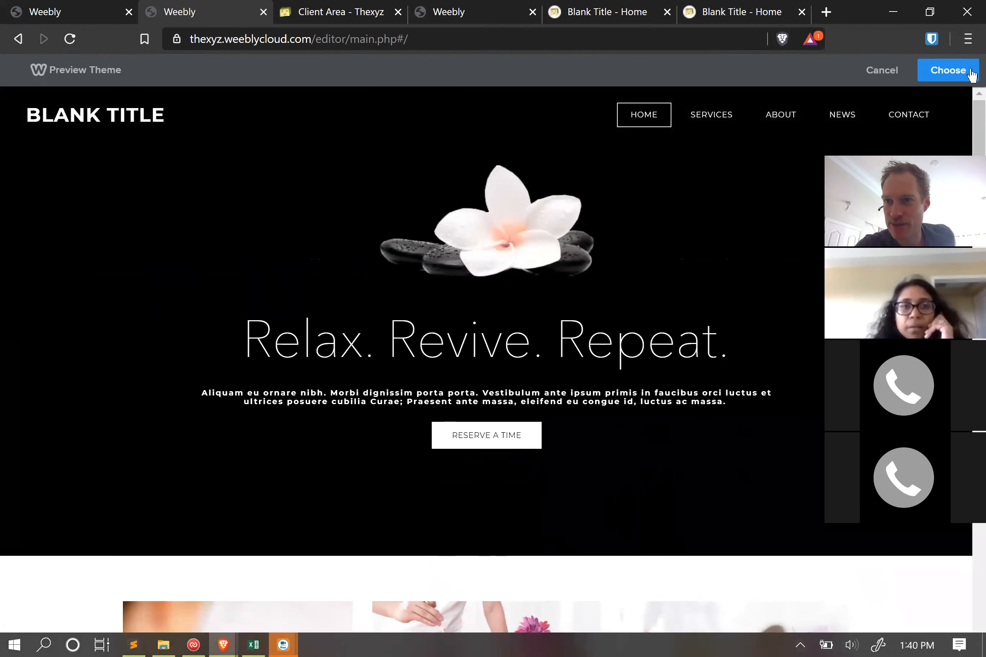
pyautogui.click(948, 75)
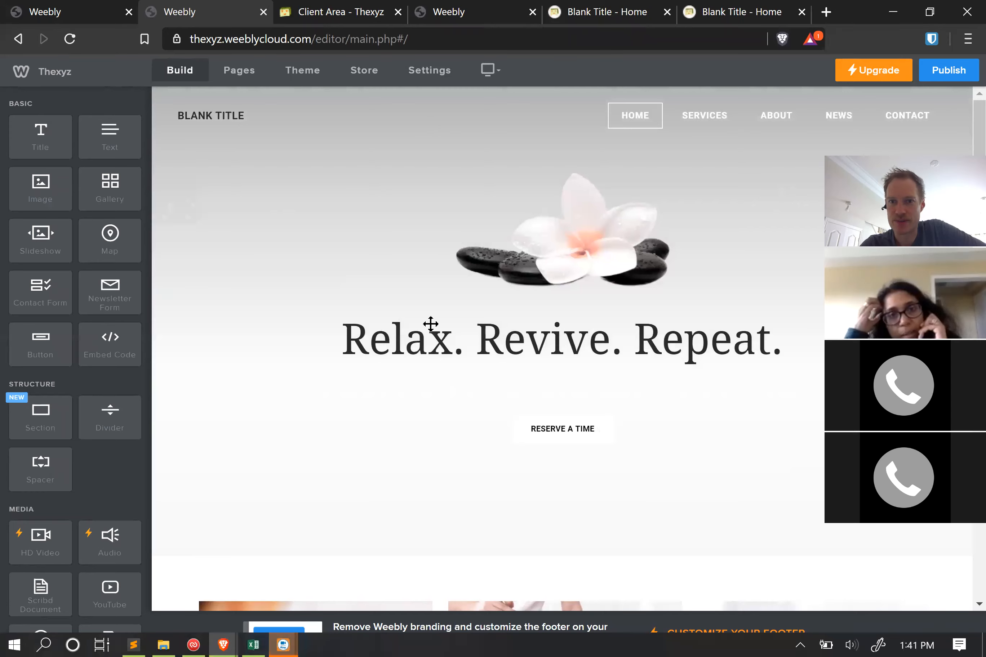
# - Review the Home page sections in the editor with the chosen theme applied
pyautogui.scroll(-5, 419, 294)
pyautogui.scroll(6, 418, 297)
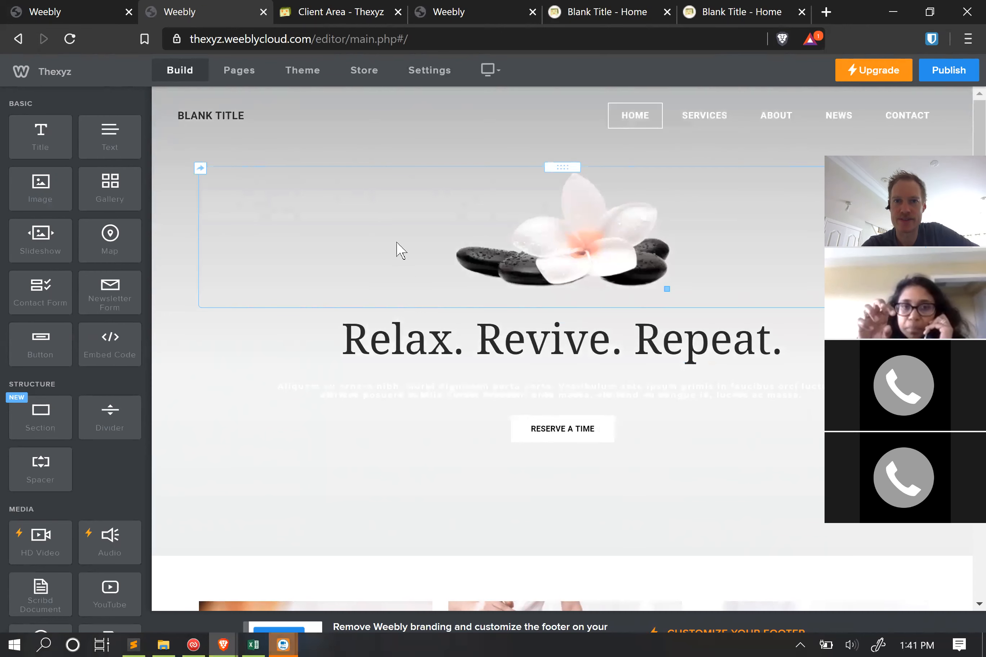
pyautogui.moveTo(242, 133)
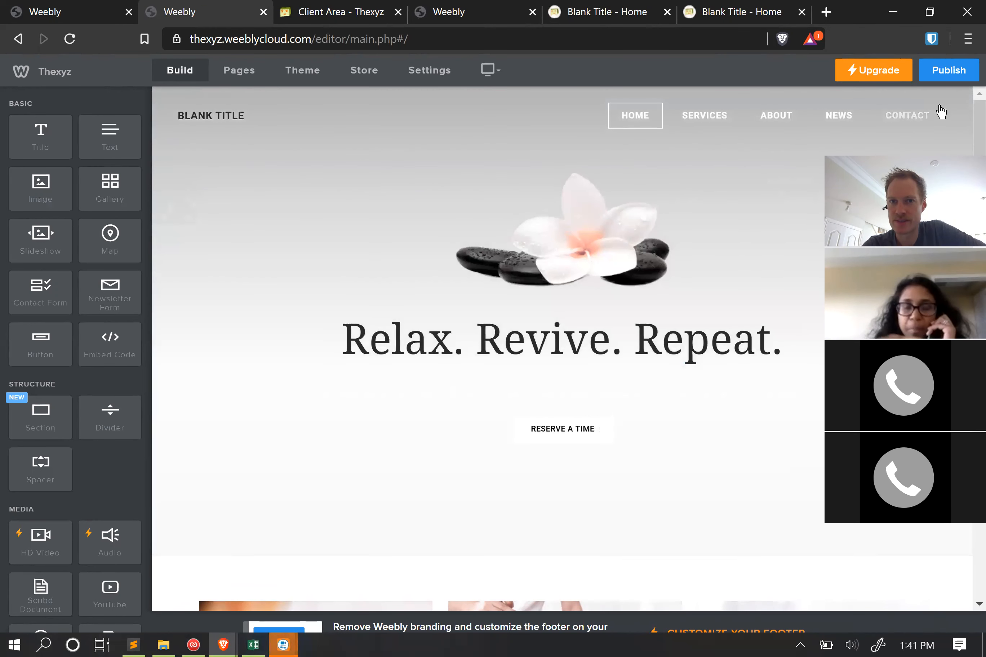
pyautogui.scroll(-10, 775, 187)
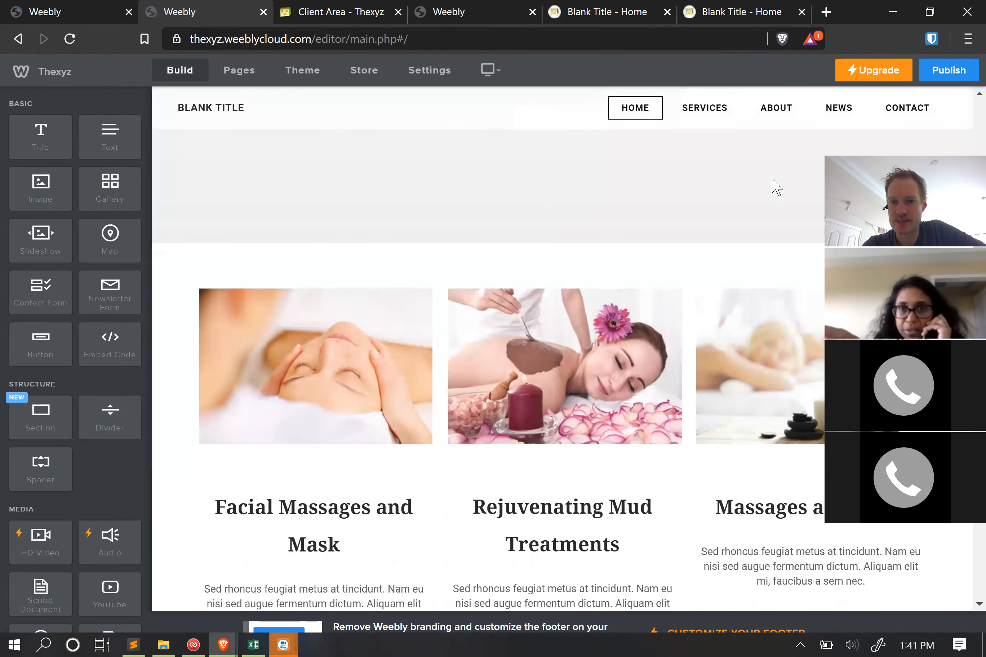
pyautogui.scroll(-15, 775, 187)
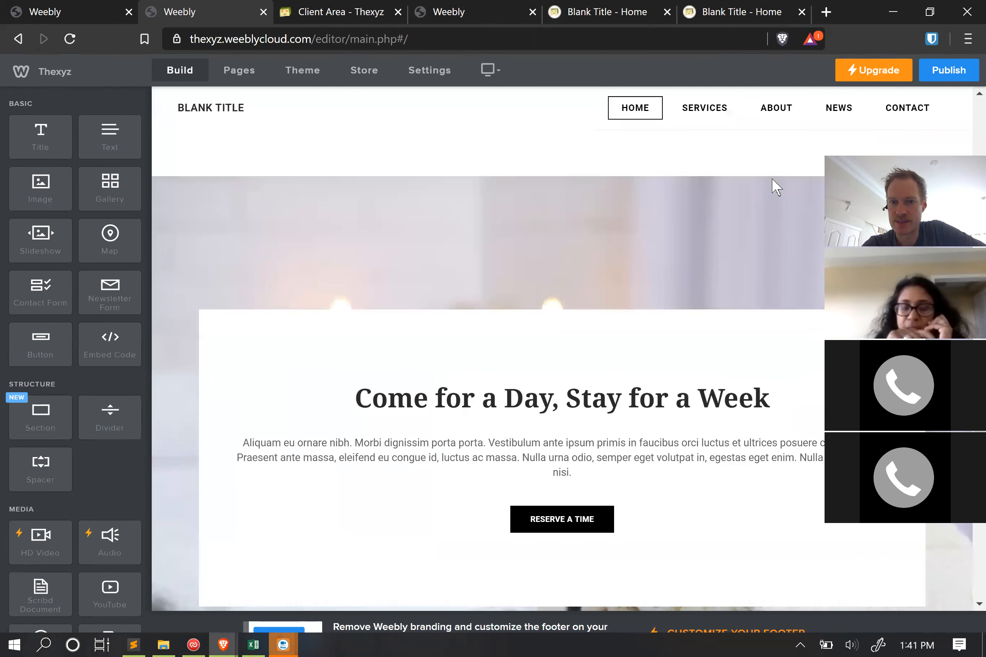
pyautogui.scroll(20, 775, 187)
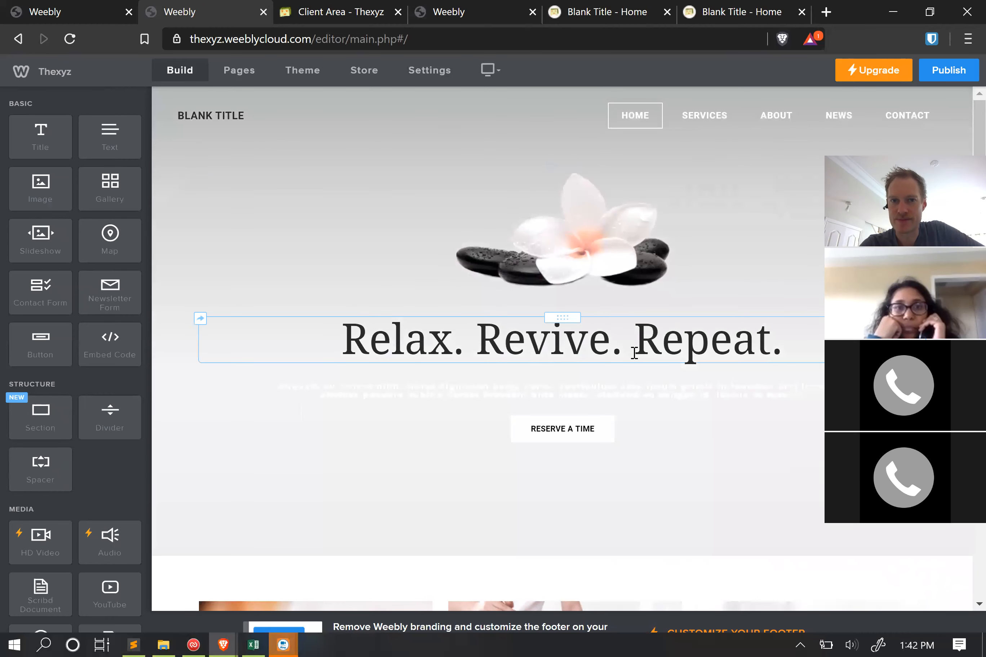
pyautogui.click(591, 349)
pyautogui.scroll(-6, 650, 253)
pyautogui.scroll(6, 649, 253)
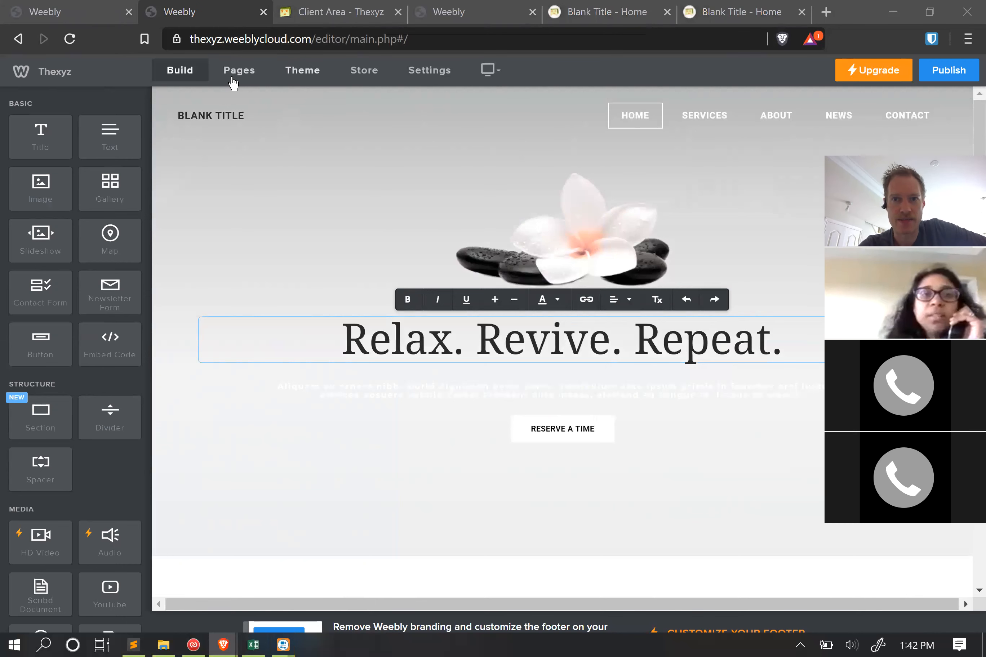
pyautogui.click(450, 256)
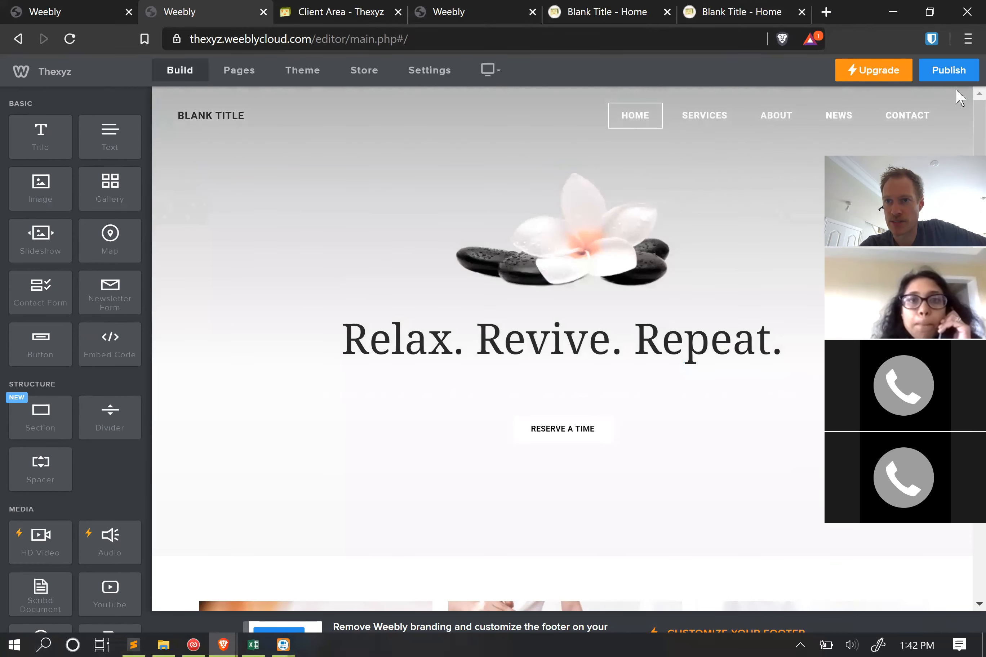
# - Publish the website and open the live sounds-good.ca page
pyautogui.click(960, 71)
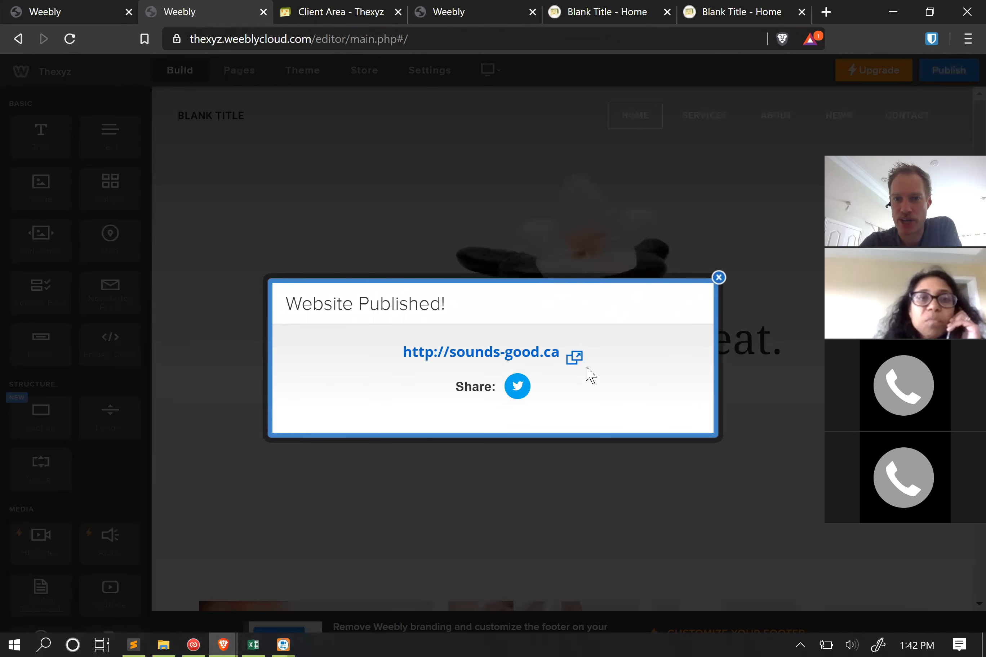
pyautogui.click(575, 359)
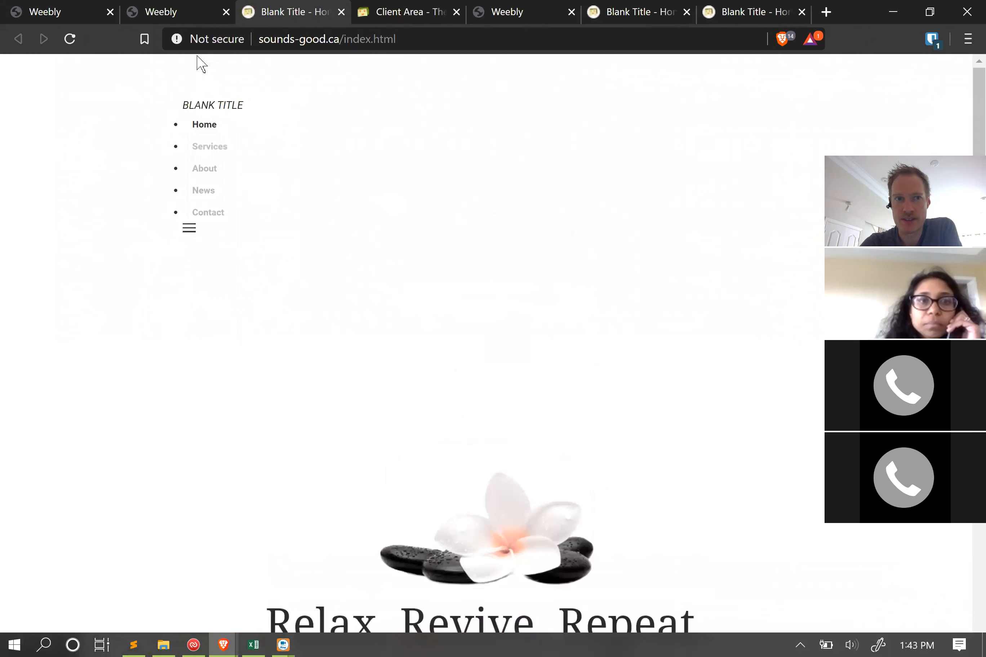
# - Reload the live page and turn the browser's Shields off for sounds-good.ca
pyautogui.click(70, 39)
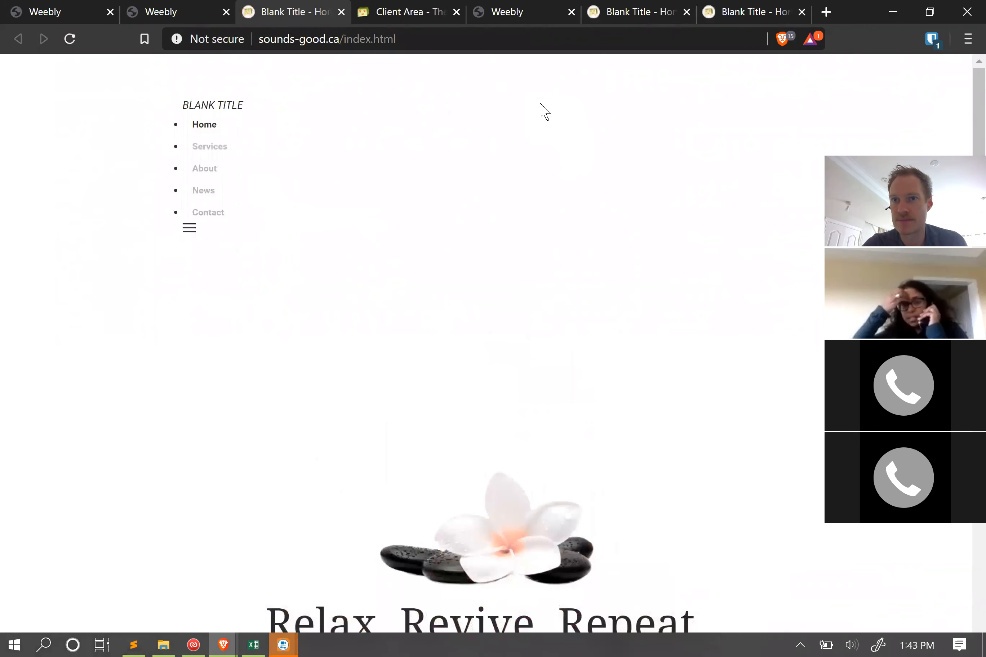
pyautogui.click(784, 39)
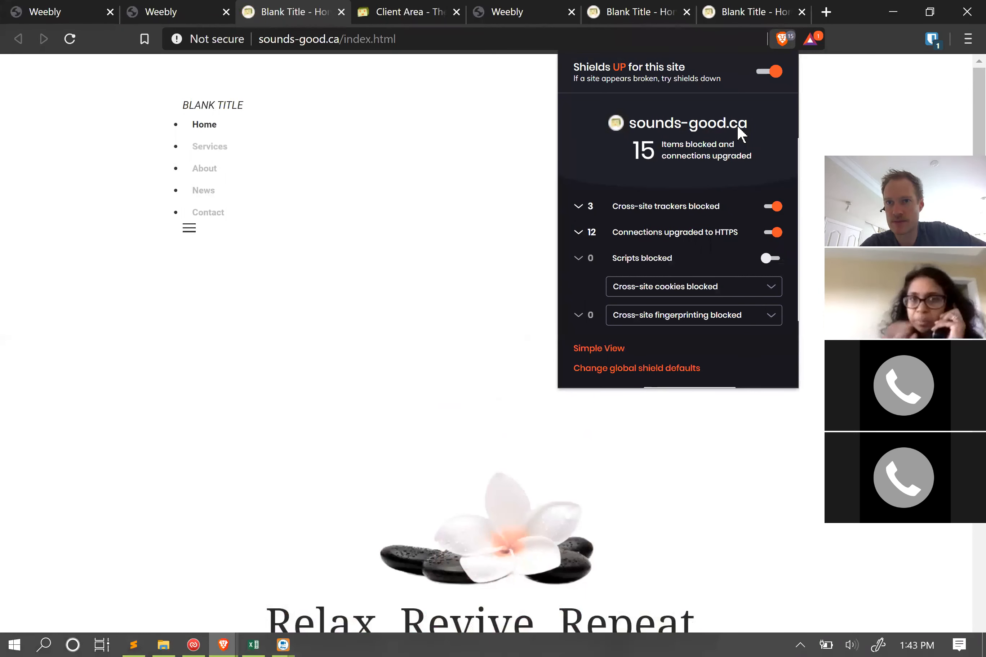
pyautogui.click(774, 71)
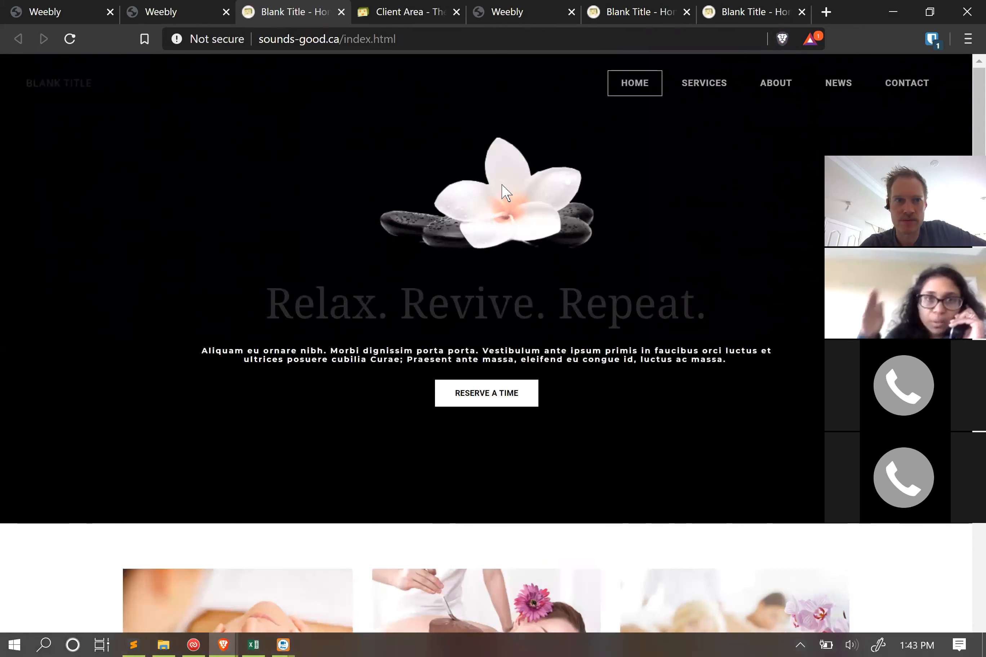
# - Look through the published Home page to check how its header and content sections are displayed
pyautogui.scroll(-7, 511, 259)
pyautogui.scroll(3, 510, 259)
pyautogui.scroll(5, 510, 258)
pyautogui.scroll(-15, 163, 199)
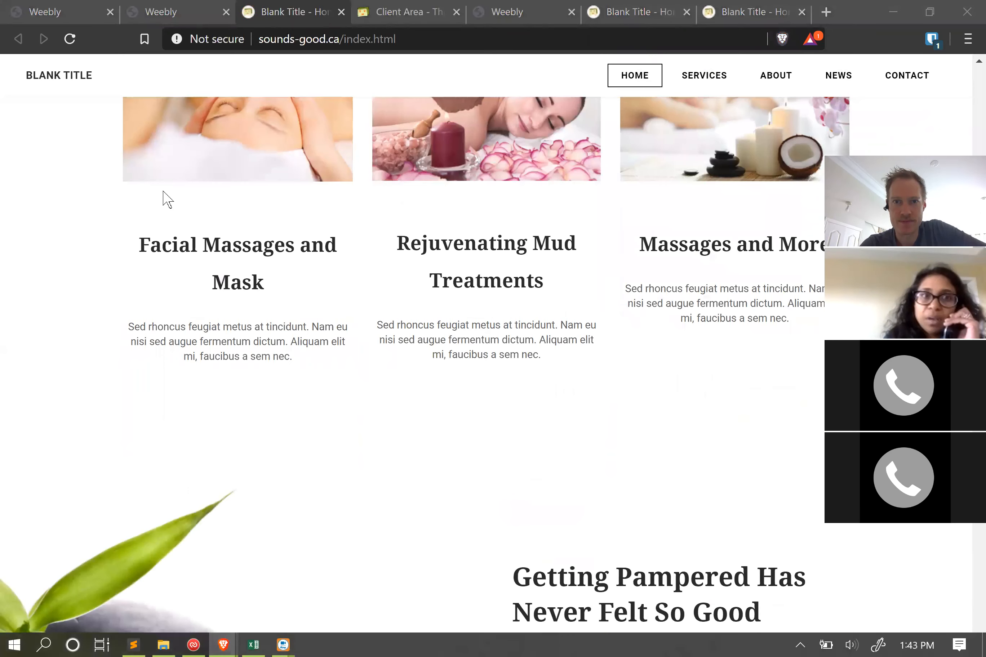
pyautogui.scroll(15, 165, 211)
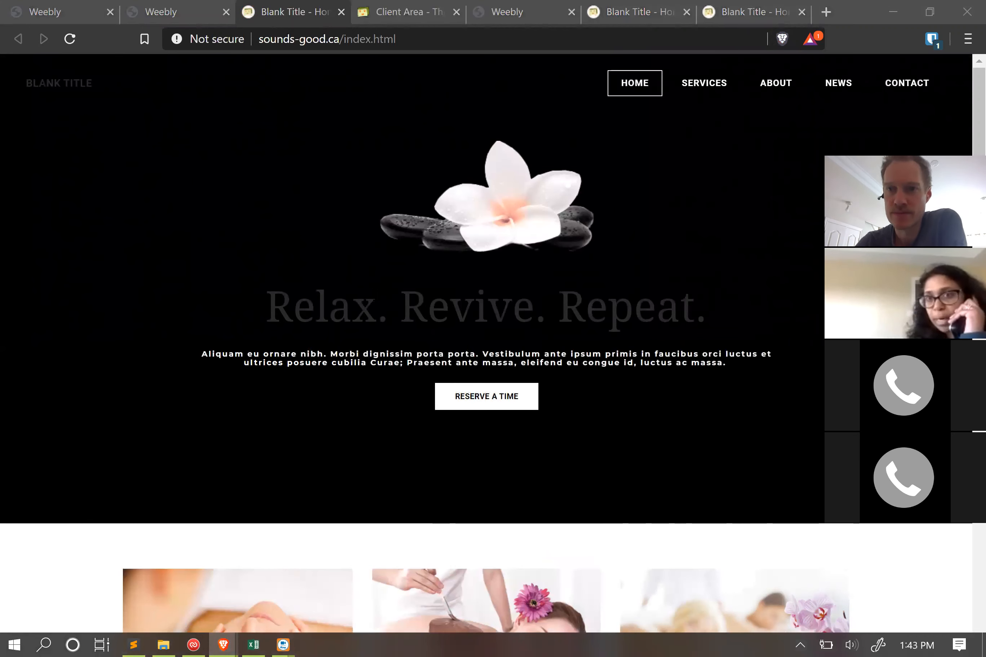
pyautogui.scroll(-3, 346, 396)
pyautogui.scroll(3, 345, 400)
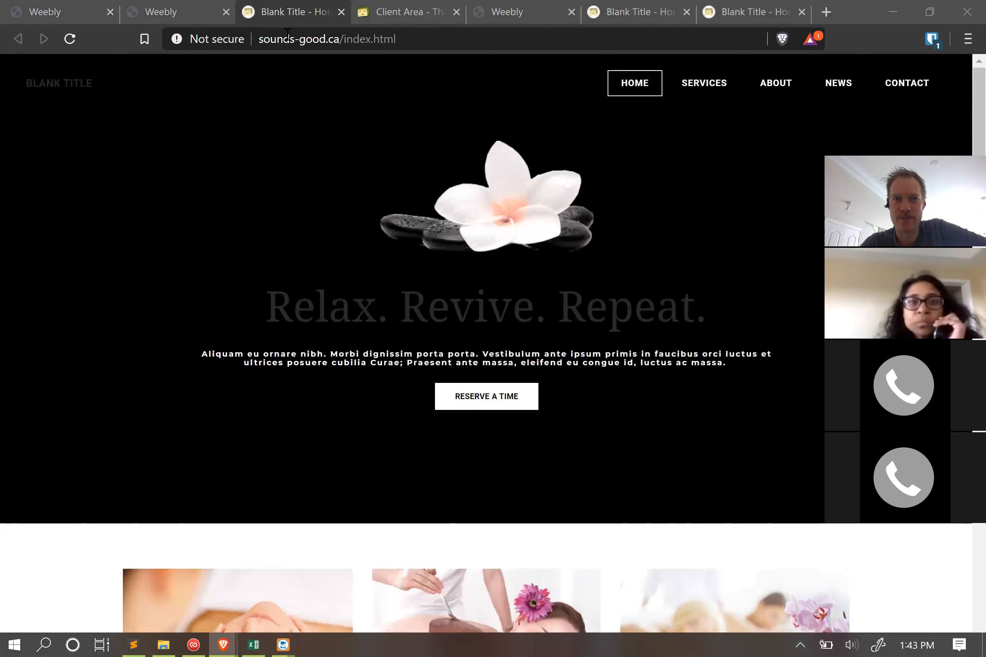
# - Return to the Weebly editor and dismiss the website-published dialog
pyautogui.click(296, 17)
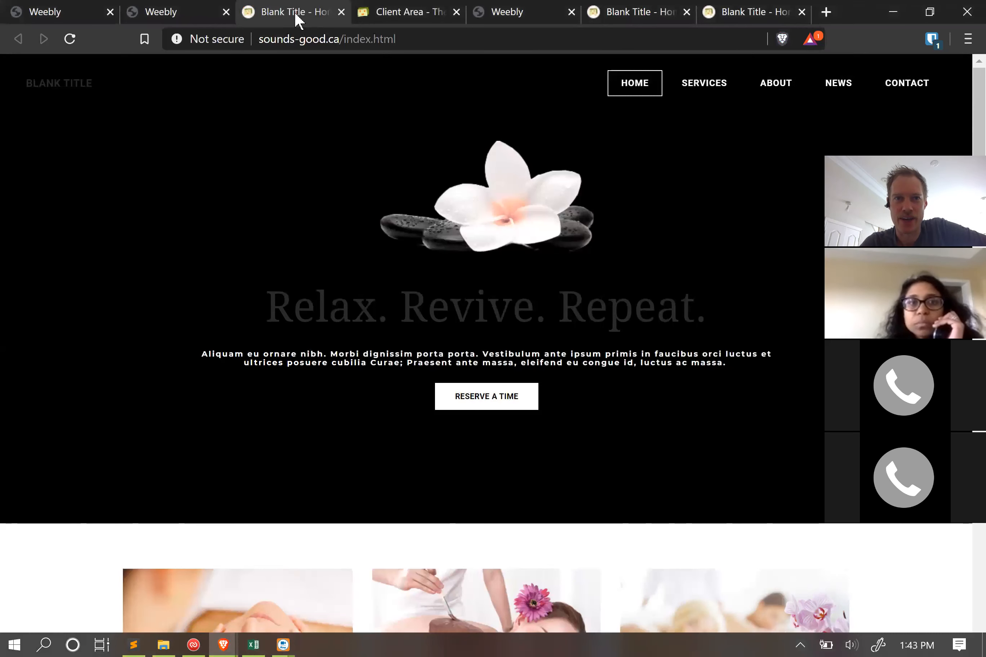
pyautogui.click(198, 18)
pyautogui.click(719, 277)
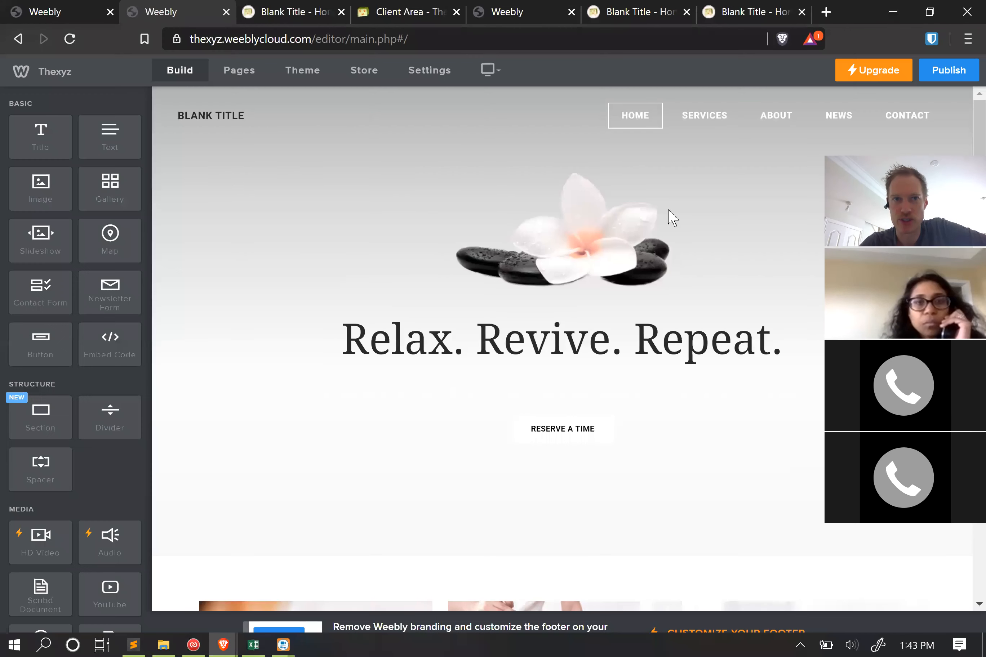
# - Switch back to the live sounds-good.ca site and compare its Home page with the editor version
pyautogui.click(268, 12)
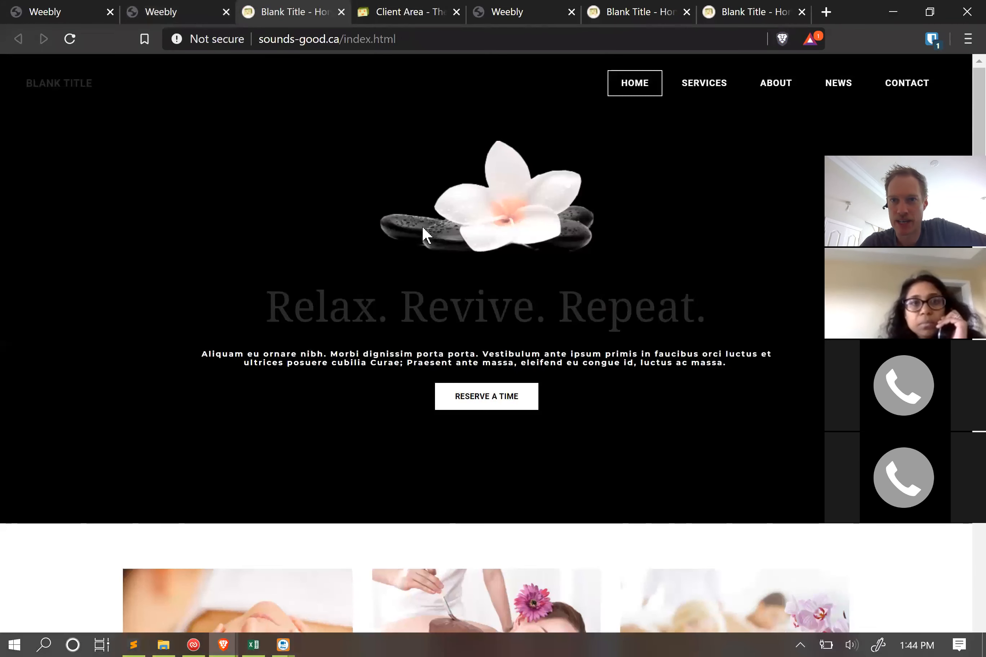
pyautogui.scroll(-10, 440, 215)
pyautogui.scroll(3, 505, 226)
pyautogui.scroll(8, 508, 232)
pyautogui.scroll(-5, 570, 200)
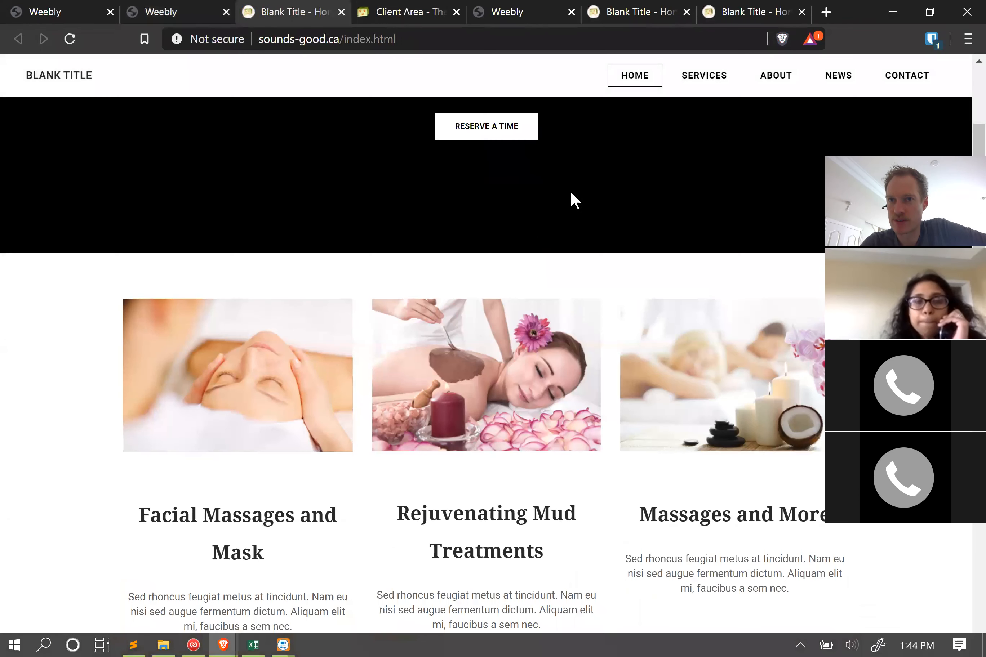
# - Look through the live Home page's header, treatment sections and Upcoming Events area
pyautogui.scroll(5, 264, 259)
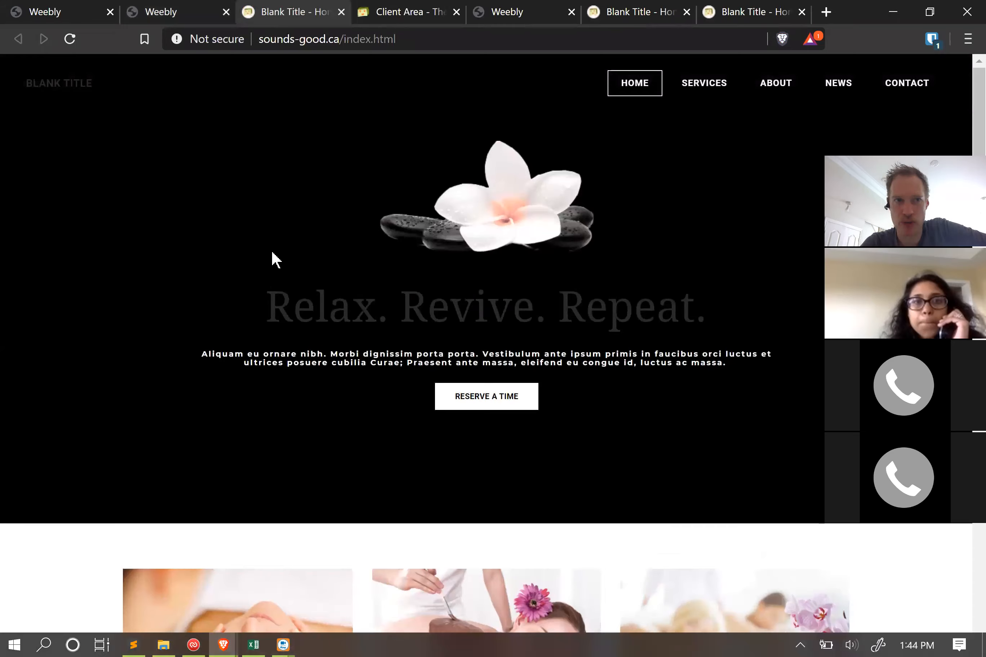
pyautogui.scroll(-10, 275, 259)
pyautogui.scroll(-10, 273, 260)
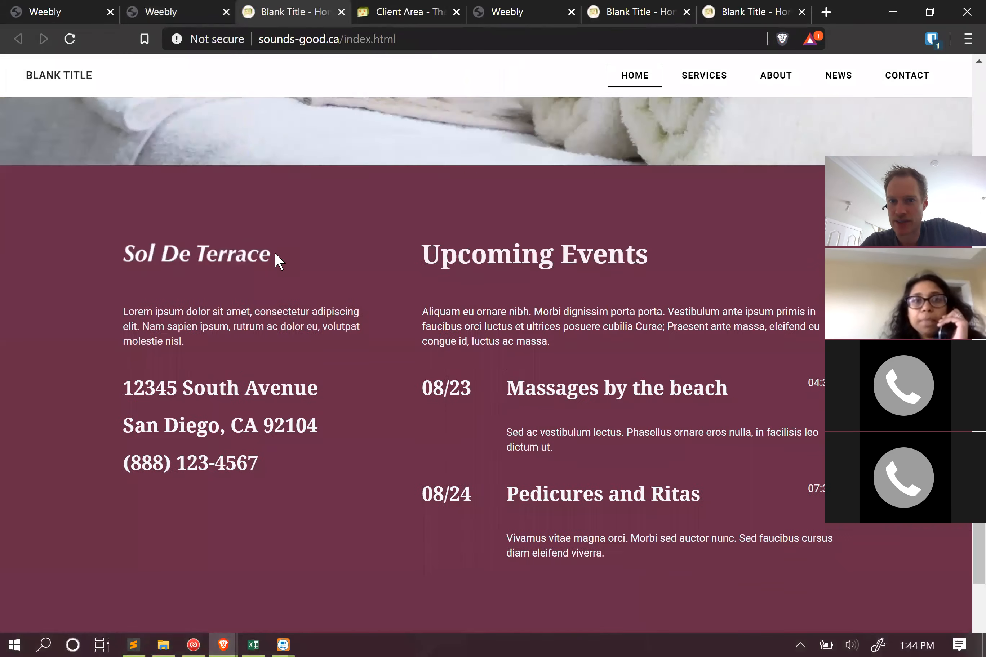
pyautogui.scroll(6, 275, 254)
pyautogui.scroll(10, 276, 252)
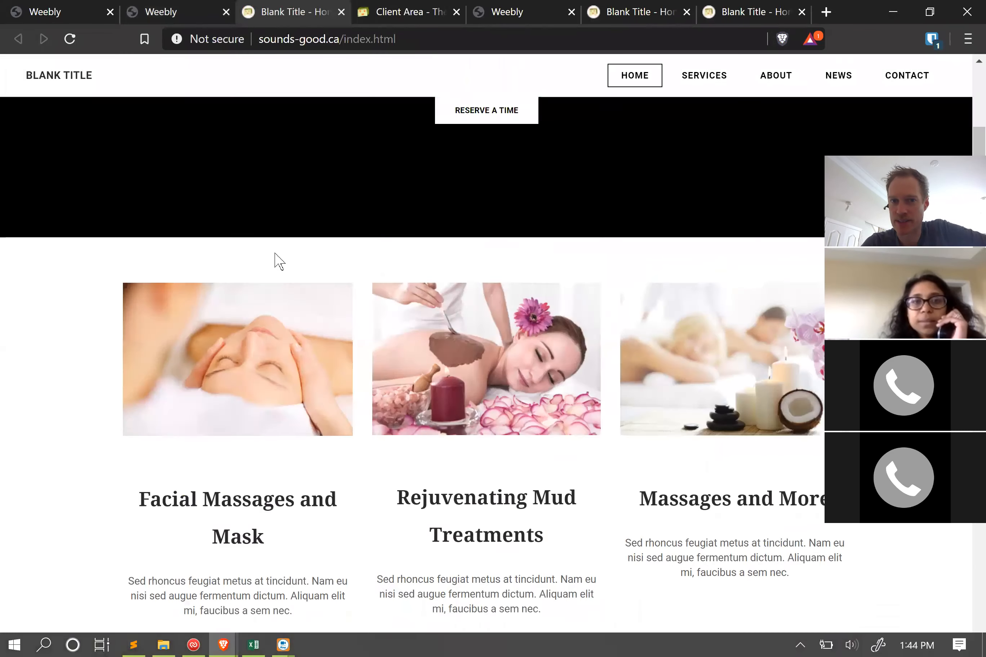
pyautogui.scroll(-6, 354, 285)
pyautogui.scroll(6, 352, 286)
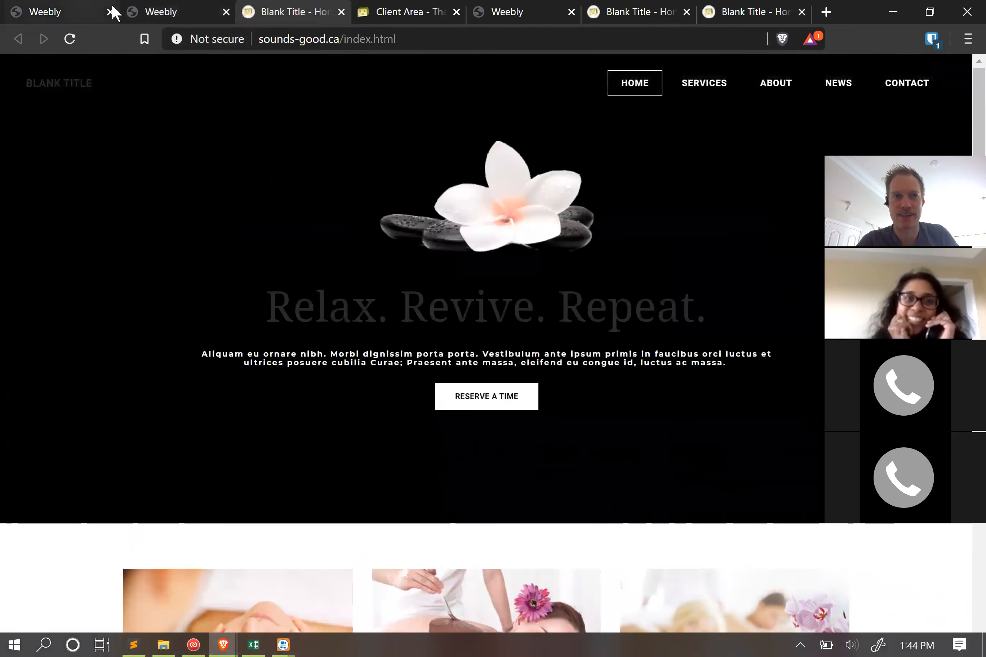
# - Compare the "Relax. Revive. Repeat." header in the Weebly editor with its live version and return to the editor
pyautogui.click(146, 12)
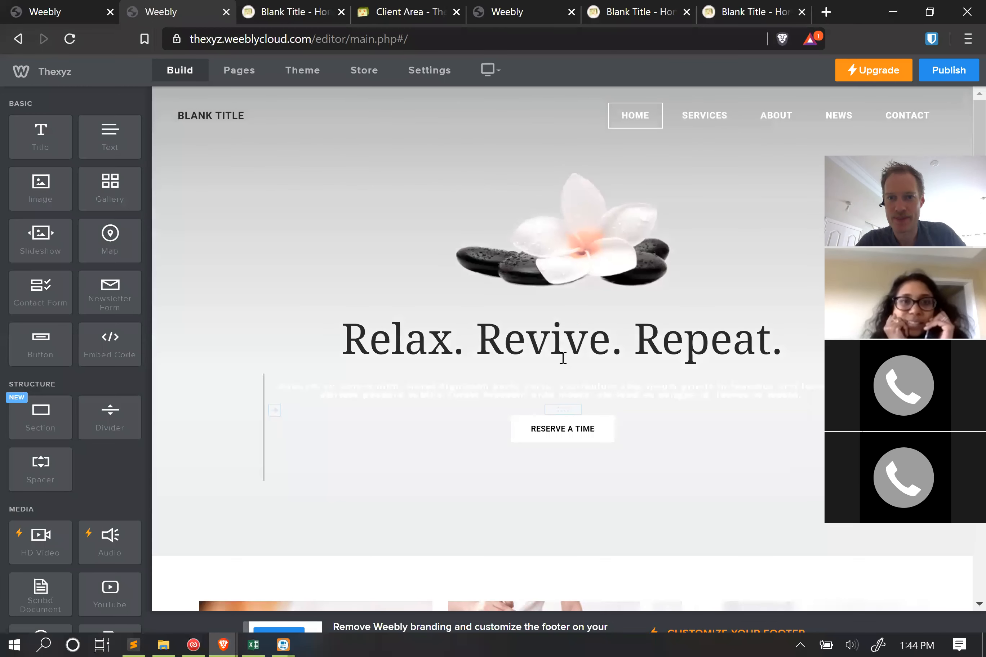
pyautogui.click(588, 335)
pyautogui.doubleClick(589, 335)
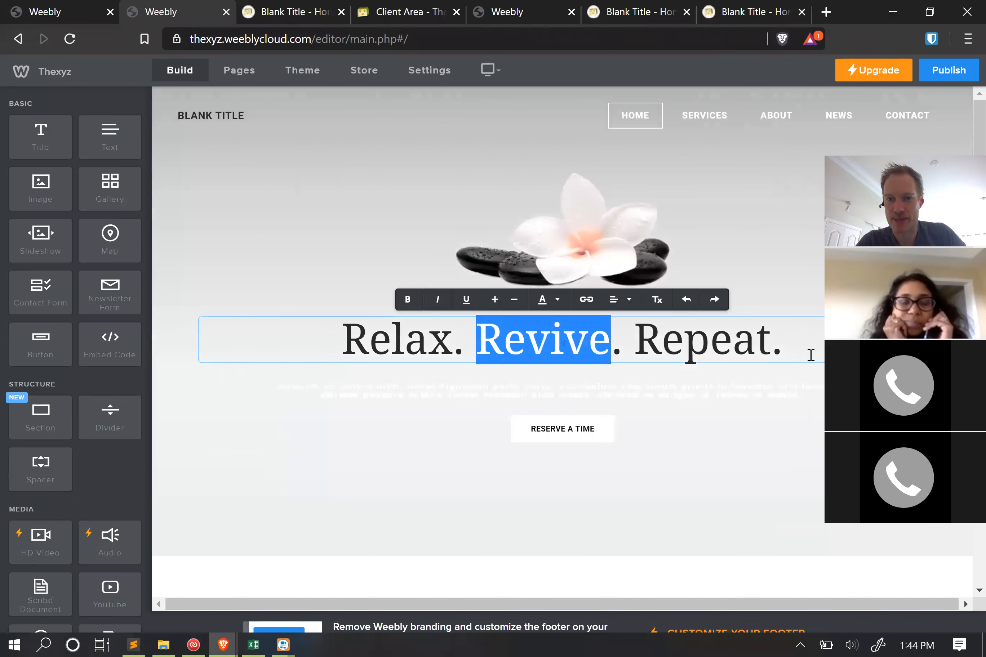
pyautogui.click(670, 344)
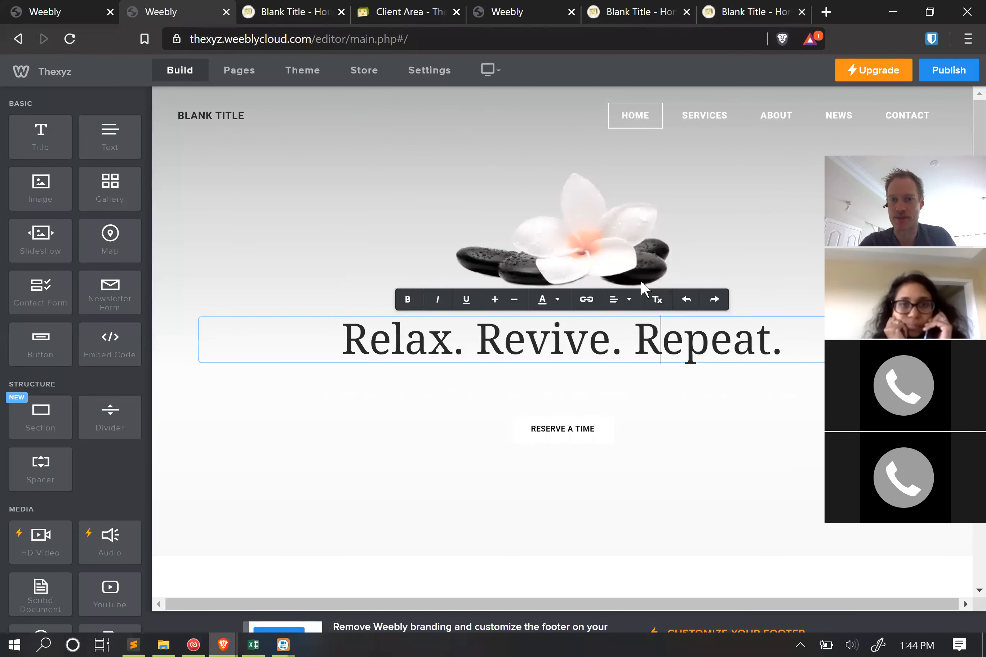
pyautogui.click(279, 10)
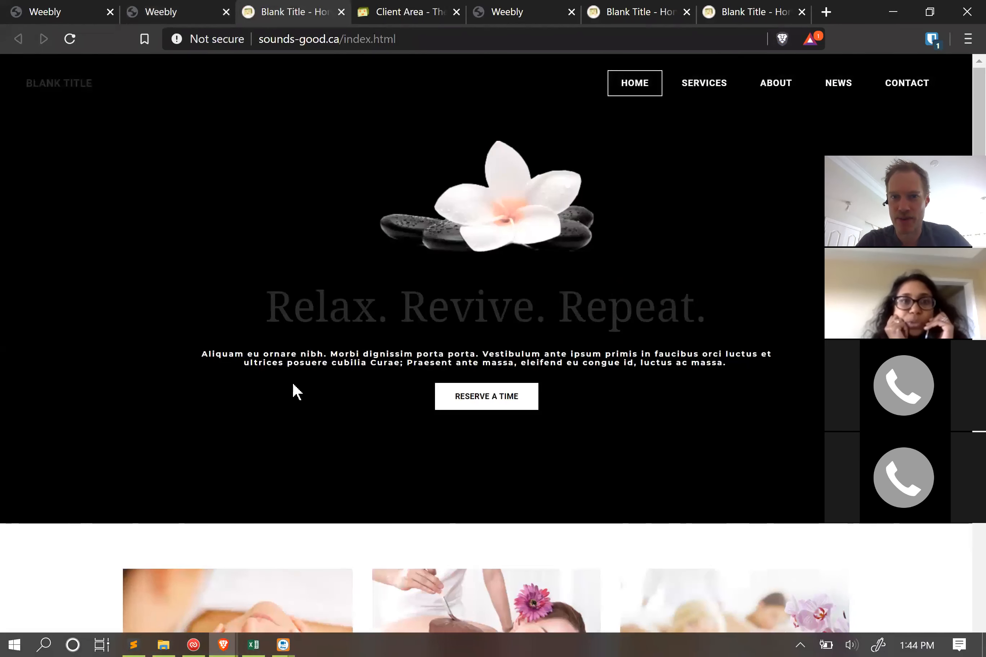
pyautogui.click(189, 13)
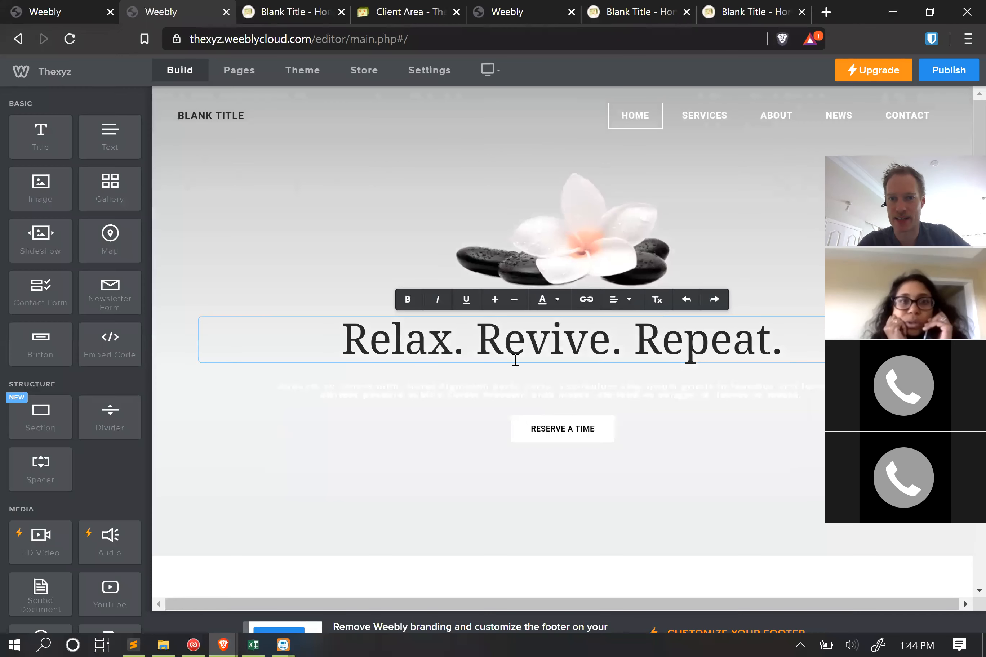
# - Replace the Home page headline with "Connecting through communication"
pyautogui.tripleClick(506, 349)
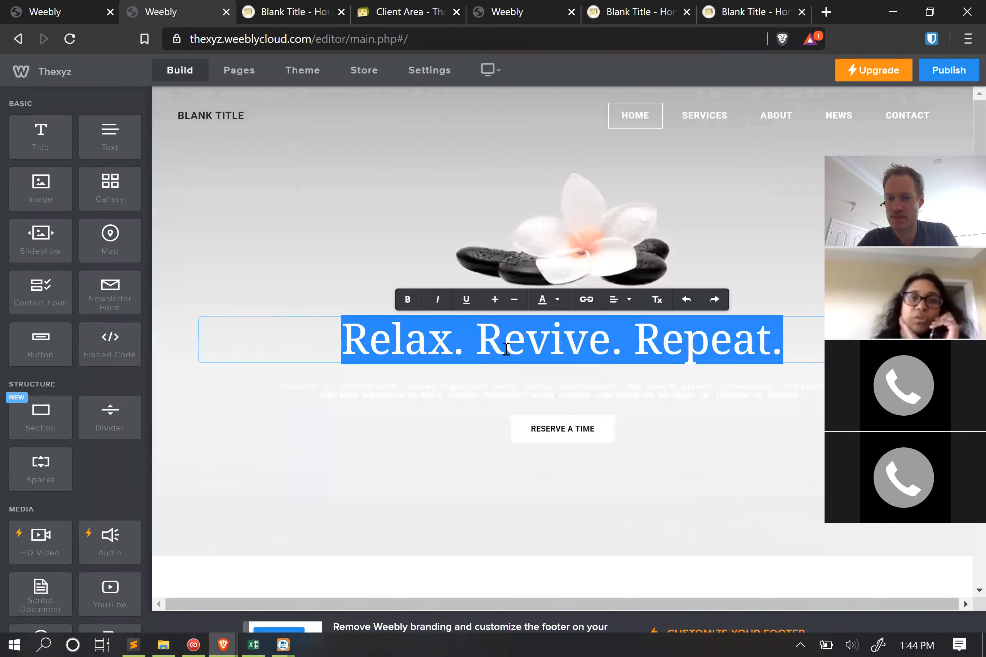
pyautogui.write('Connec')
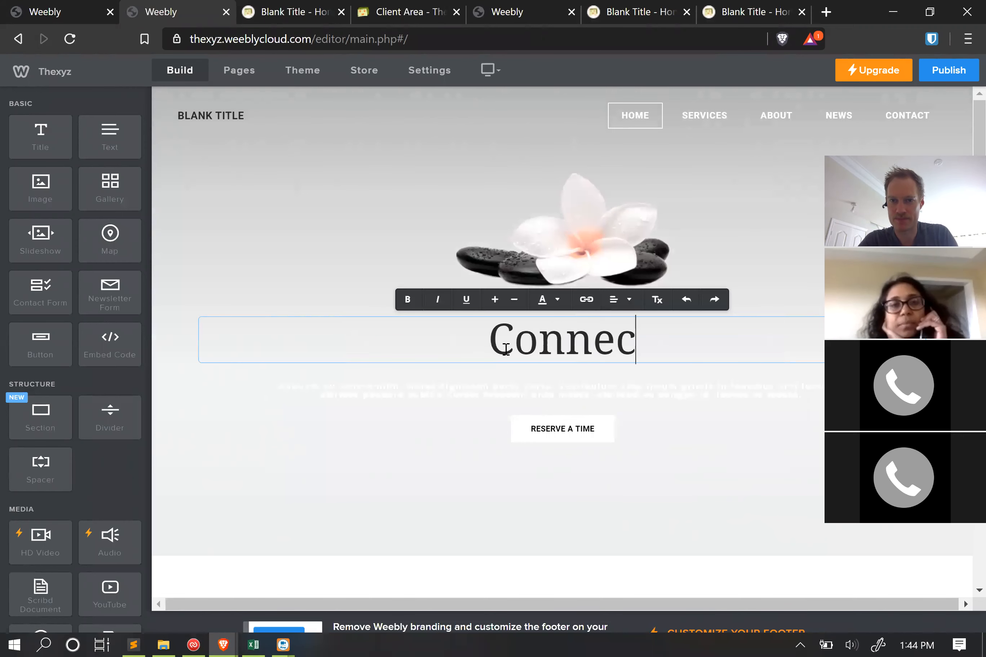
pyautogui.write('ting thro')
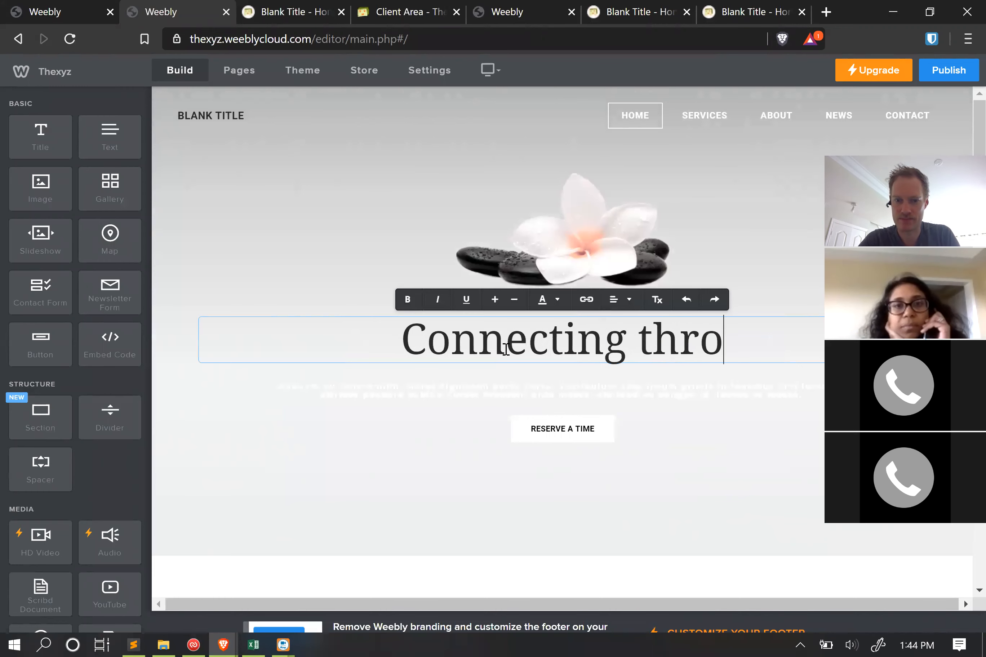
pyautogui.write('ugh commu')
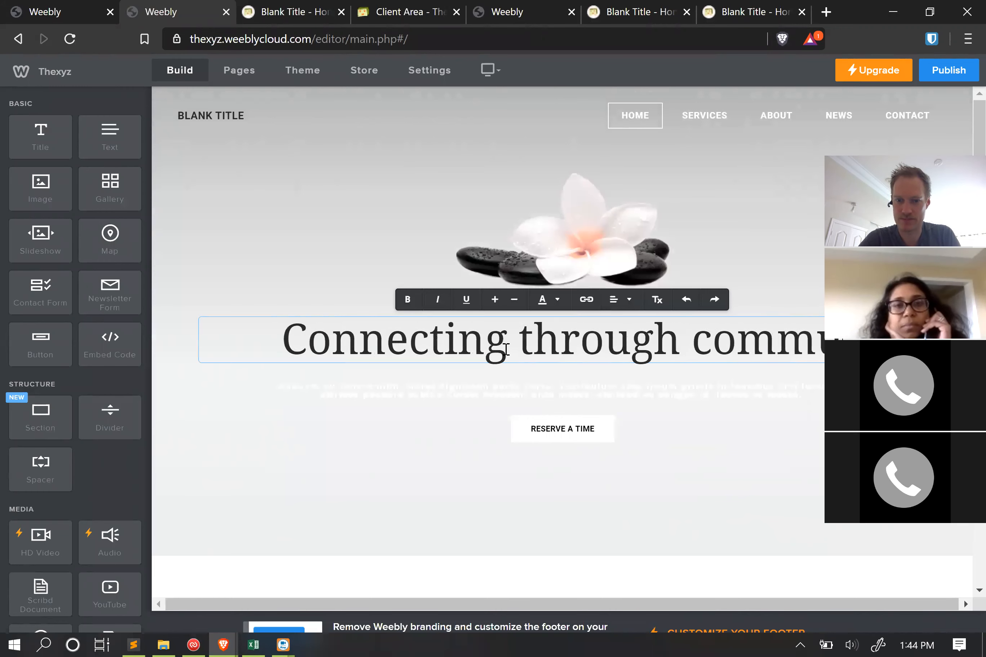
pyautogui.write('nication')
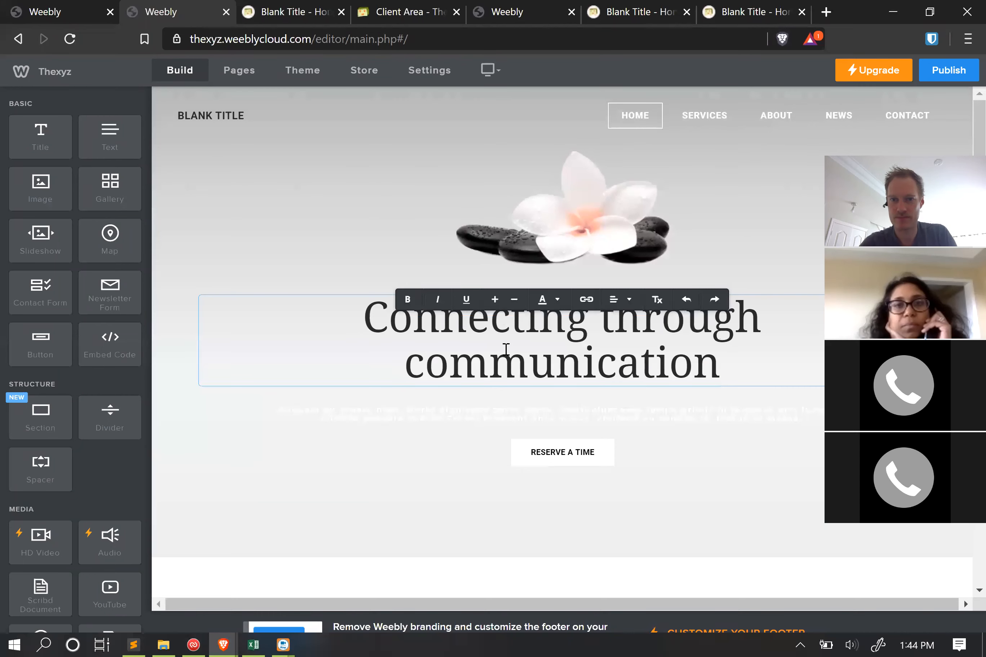
# - Capitalize the second and third words of the headline so it reads "Connecting Through Communication"
pyautogui.click(507, 351)
pyautogui.click(614, 317)
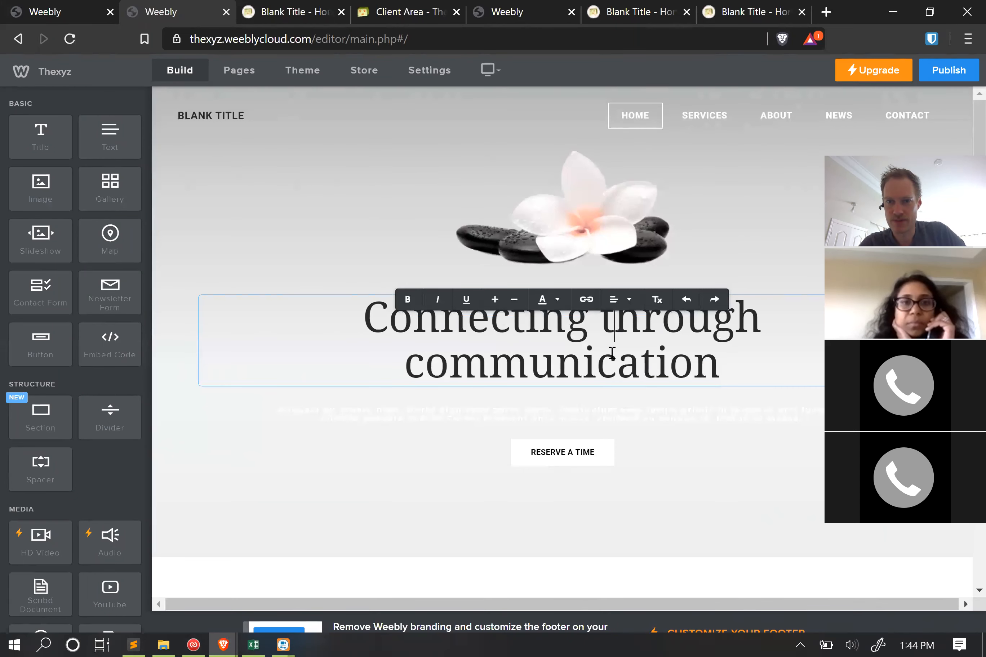
pyautogui.click(434, 374)
pyautogui.press('BackSpace')
pyautogui.write('C')
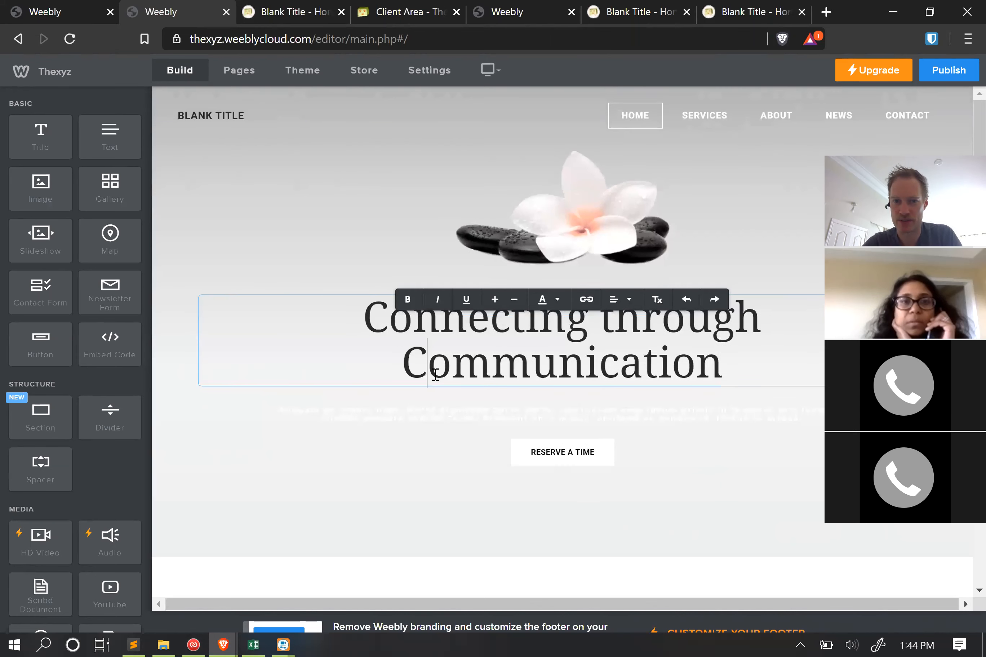
pyautogui.press('Right')
pyautogui.press('Right')
pyautogui.press('Right')
pyautogui.press('Right')
pyautogui.press('Right')
pyautogui.press('Right')
pyautogui.press('Right')
pyautogui.press('Right')
pyautogui.press('Right')
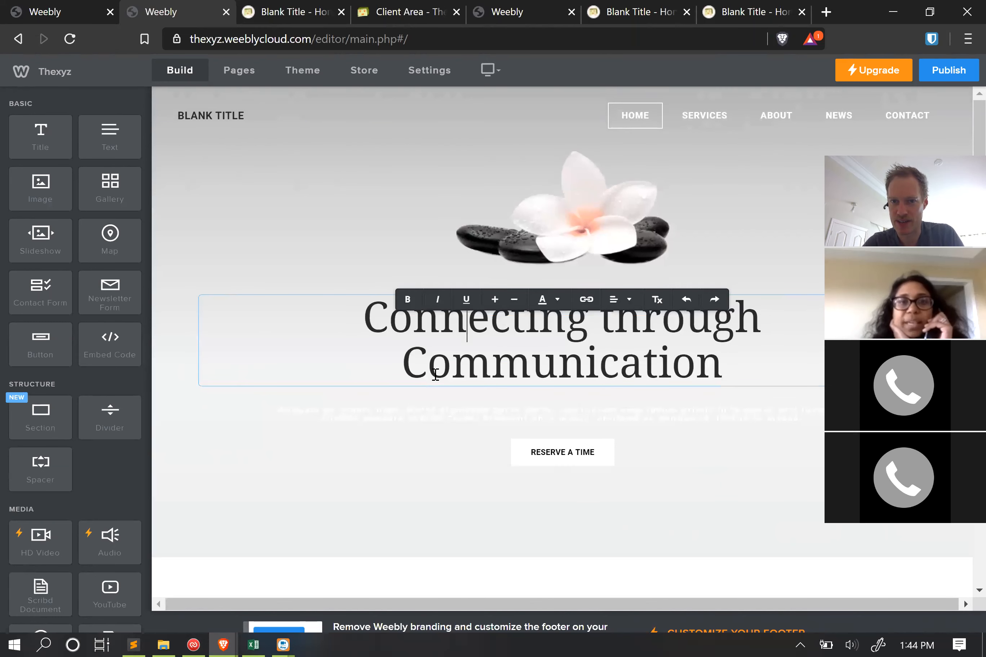
pyautogui.press('BackSpace')
pyautogui.write('T')
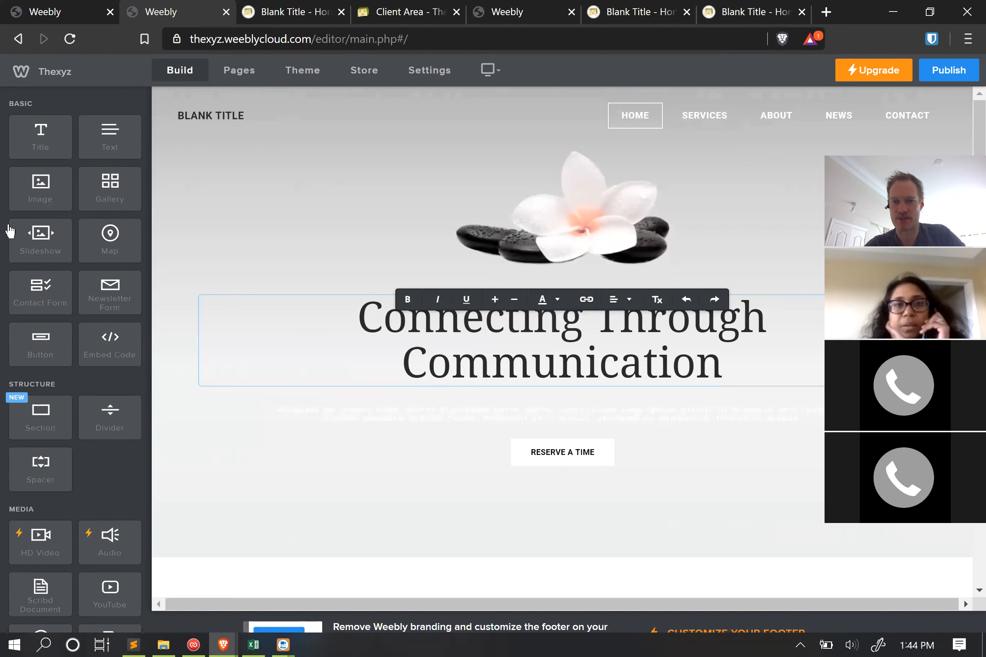
pyautogui.click(491, 373)
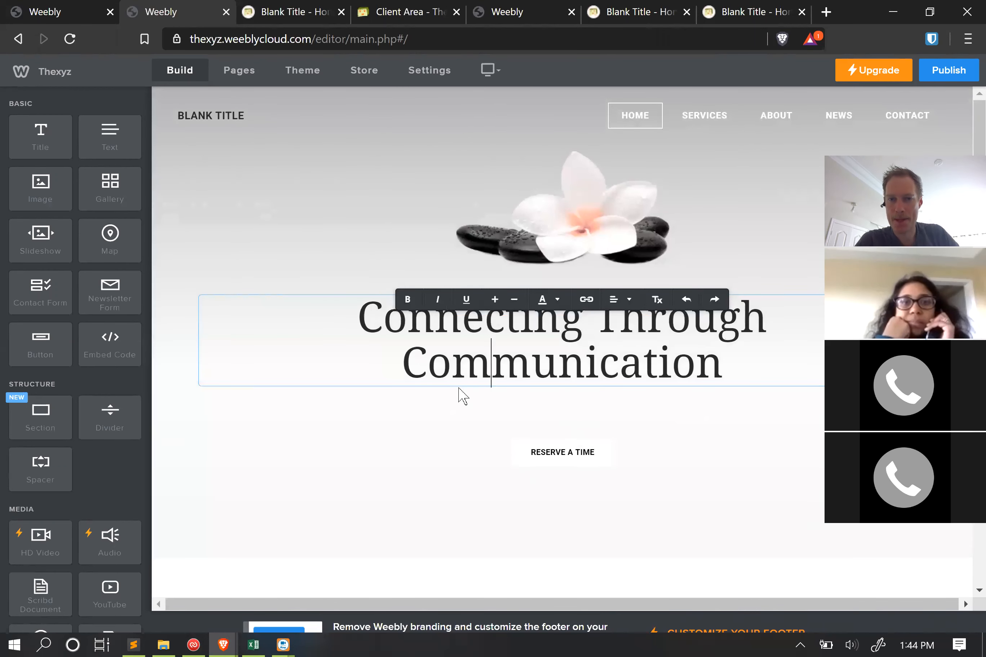
# - Replace the placeholder paragraph beneath the headline with "Registered speech pathologist"
pyautogui.click(515, 421)
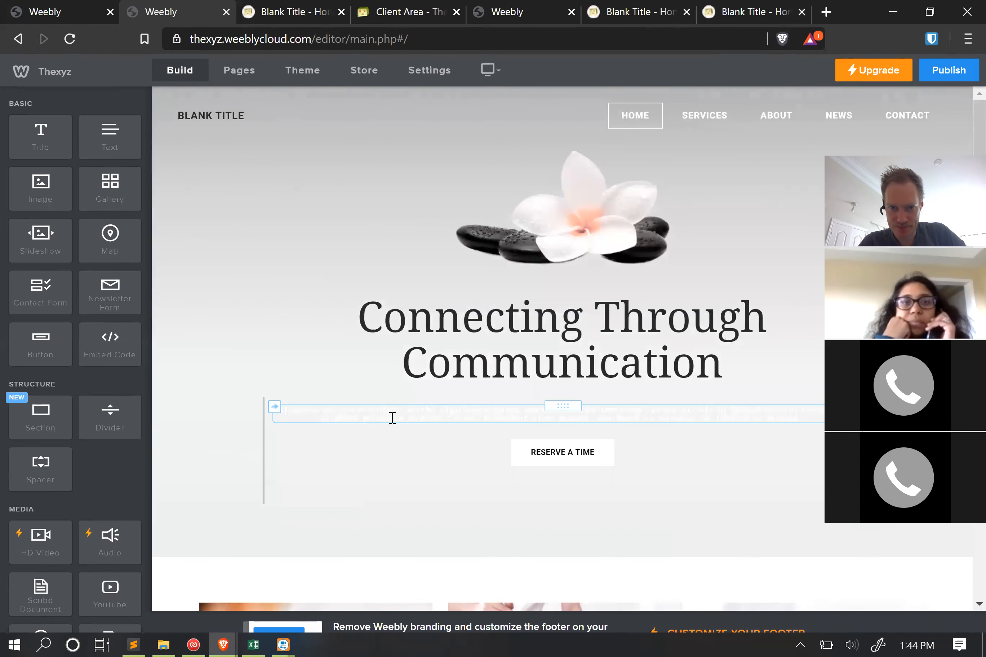
pyautogui.click(362, 412)
pyautogui.hotkey('ctrl', 'a')
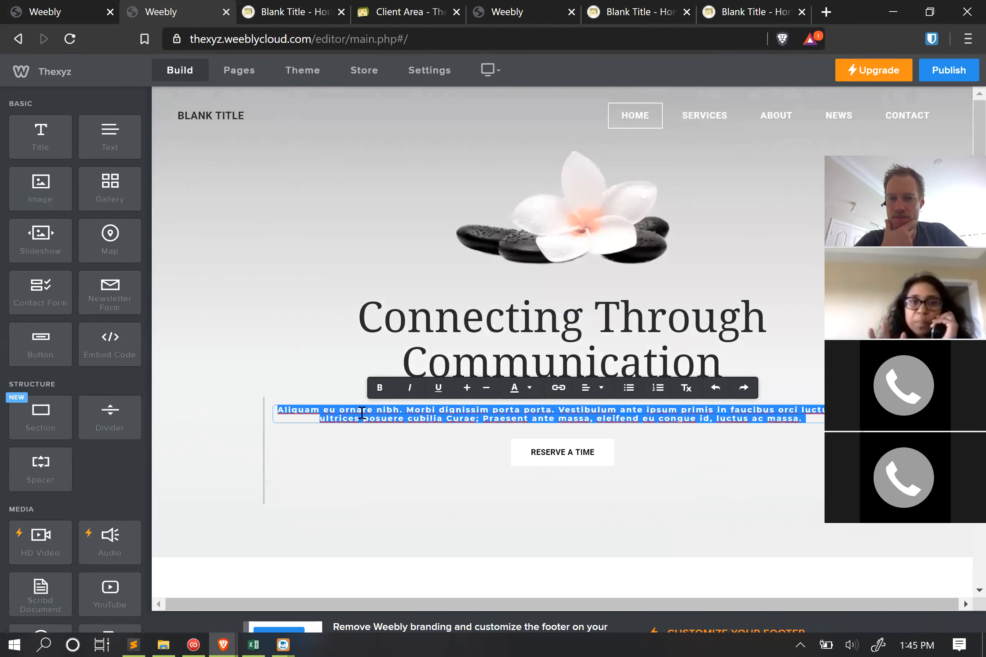
pyautogui.click(285, 12)
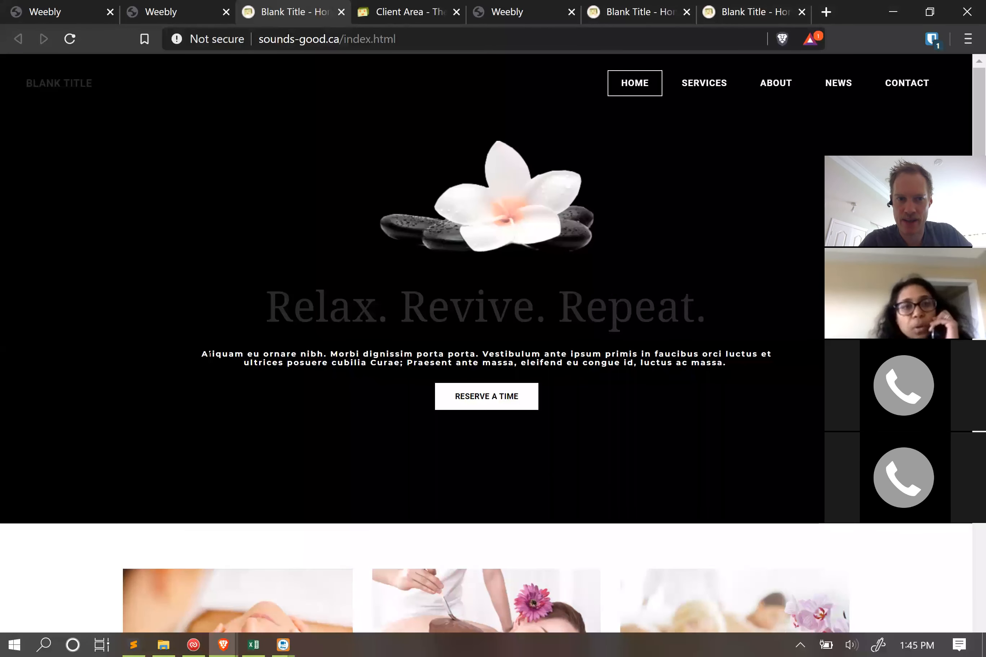
pyautogui.tripleClick(603, 363)
pyautogui.click(708, 411)
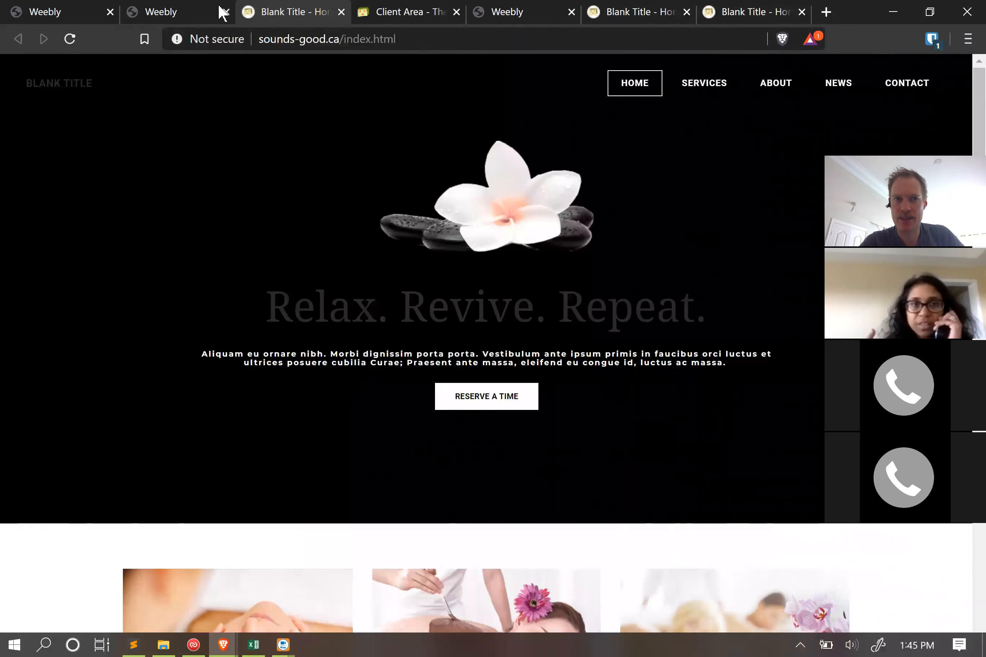
pyautogui.click(174, 12)
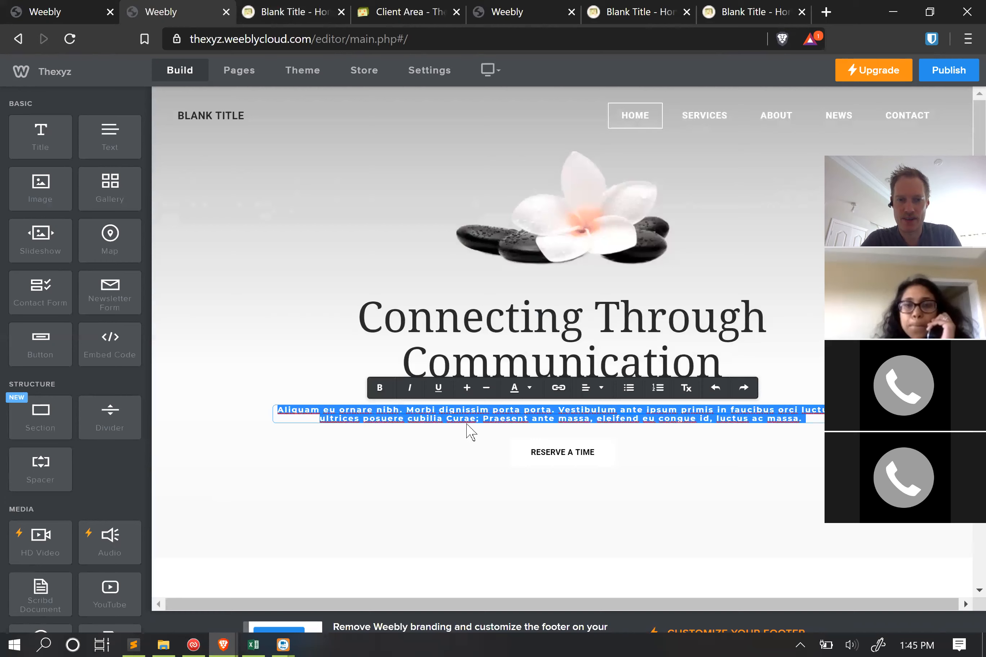
pyautogui.press('BackSpace')
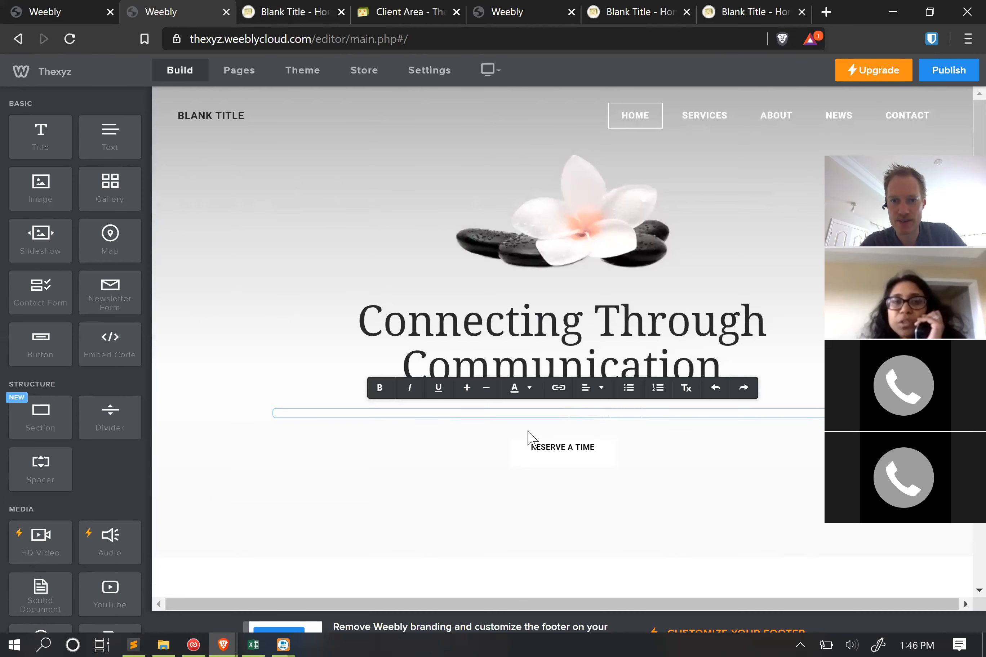
pyautogui.doubleClick(551, 414)
pyautogui.click(551, 414)
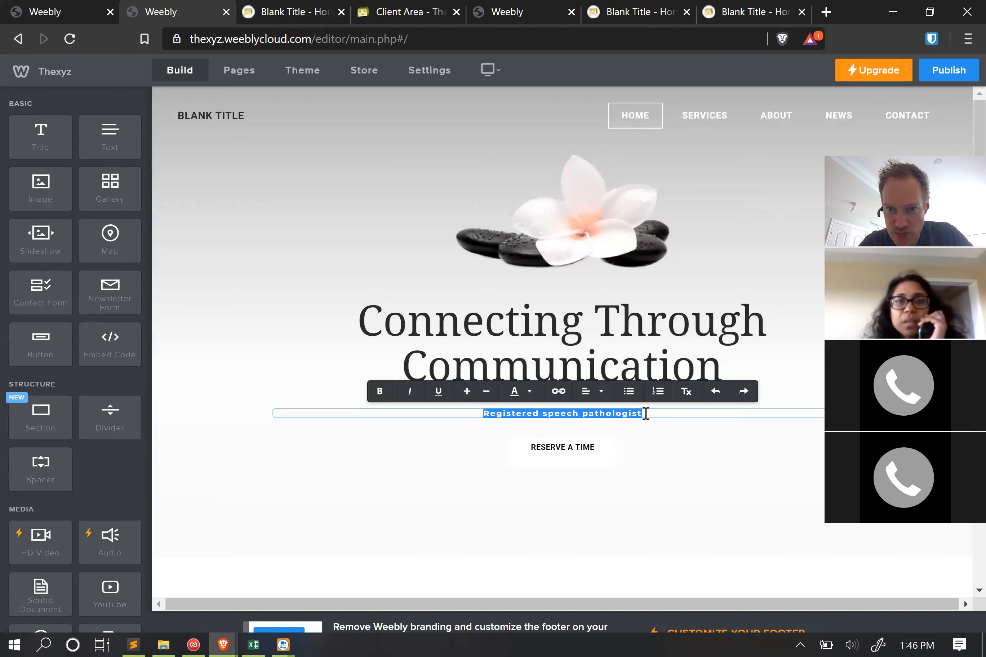
pyautogui.click(635, 426)
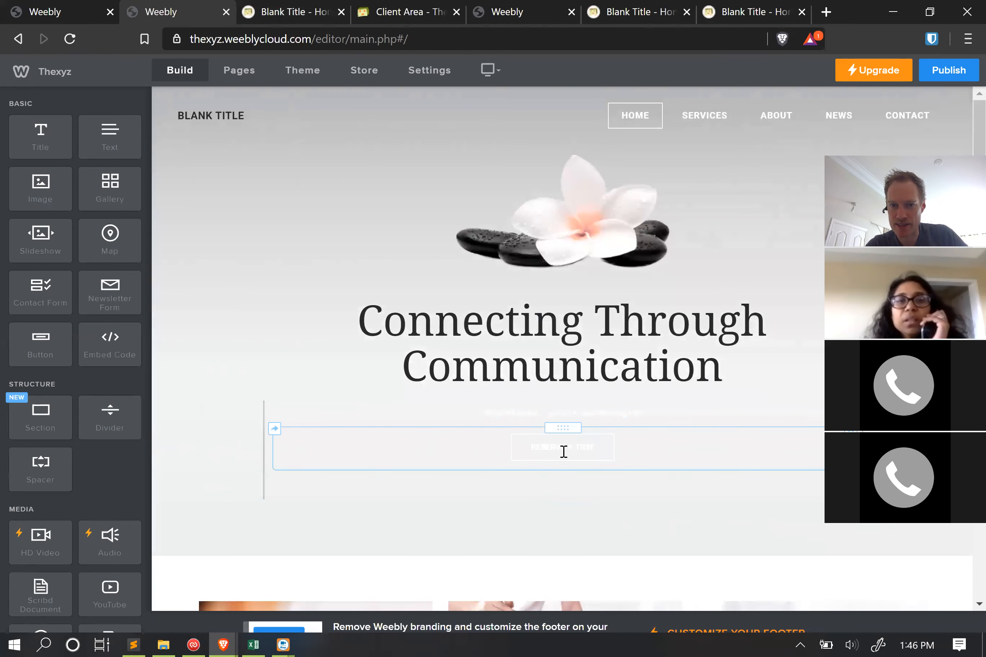
# - View the settings and text option of the RESERVE A TIME button, then close them
pyautogui.click(563, 451)
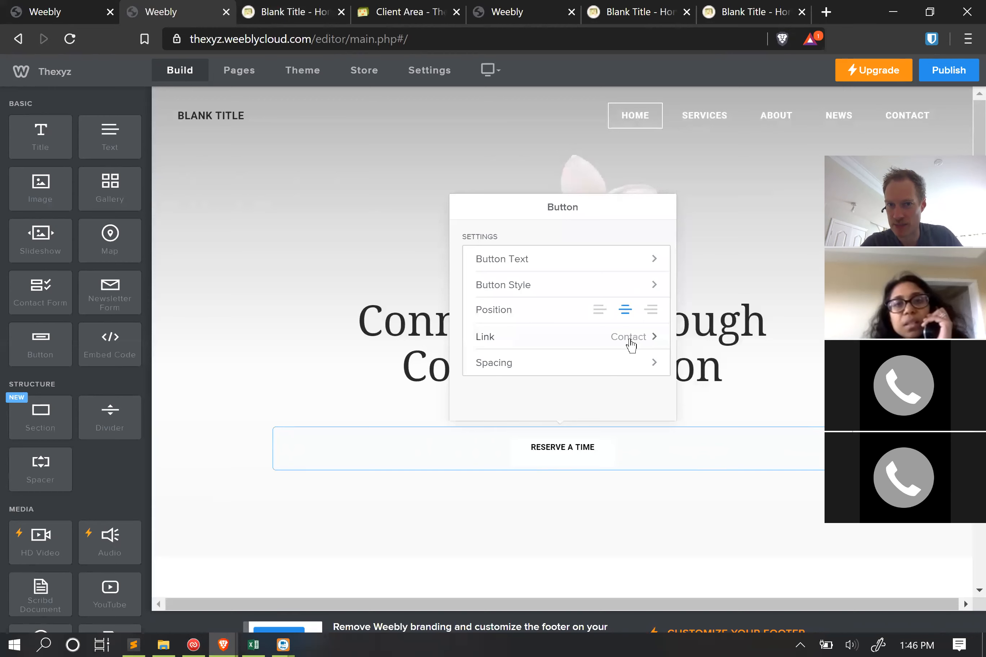
pyautogui.click(610, 272)
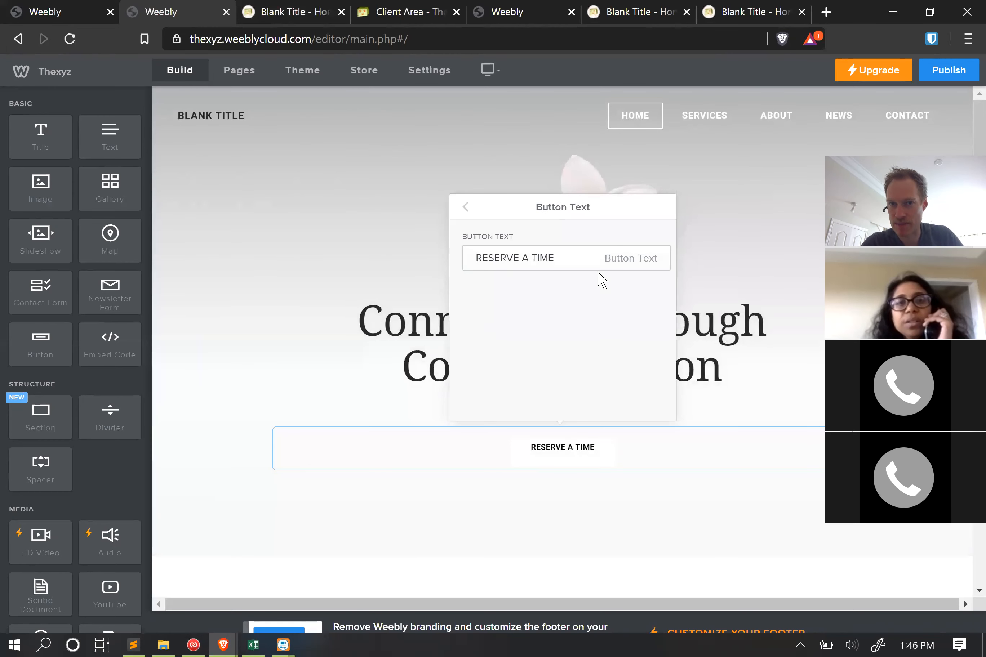
pyautogui.click(246, 377)
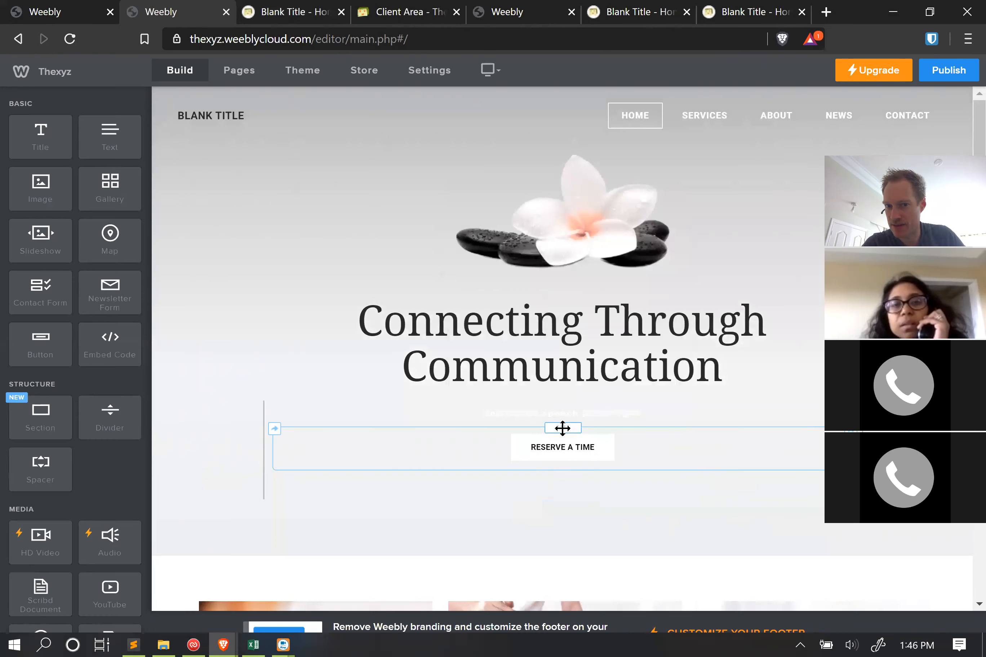
# - Try to move the RESERVE A TIME button lower within the header
pyautogui.moveTo(562, 425); pyautogui.dragTo(565, 437)
pyautogui.click(376, 422)
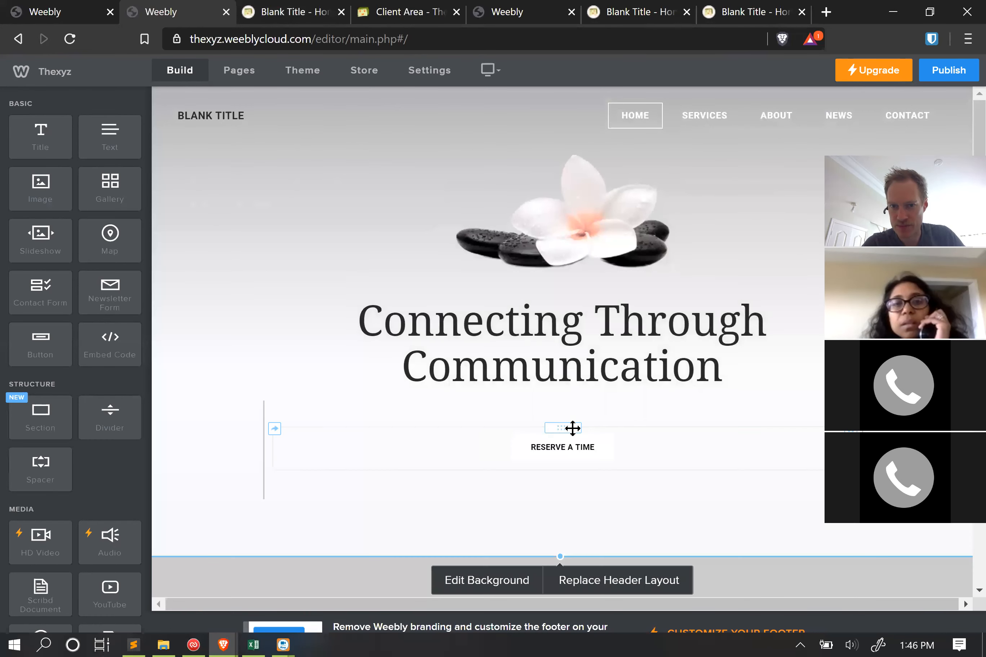
pyautogui.moveTo(574, 443); pyautogui.dragTo(579, 444)
pyautogui.click(583, 446)
pyautogui.scroll(-3, 574, 457)
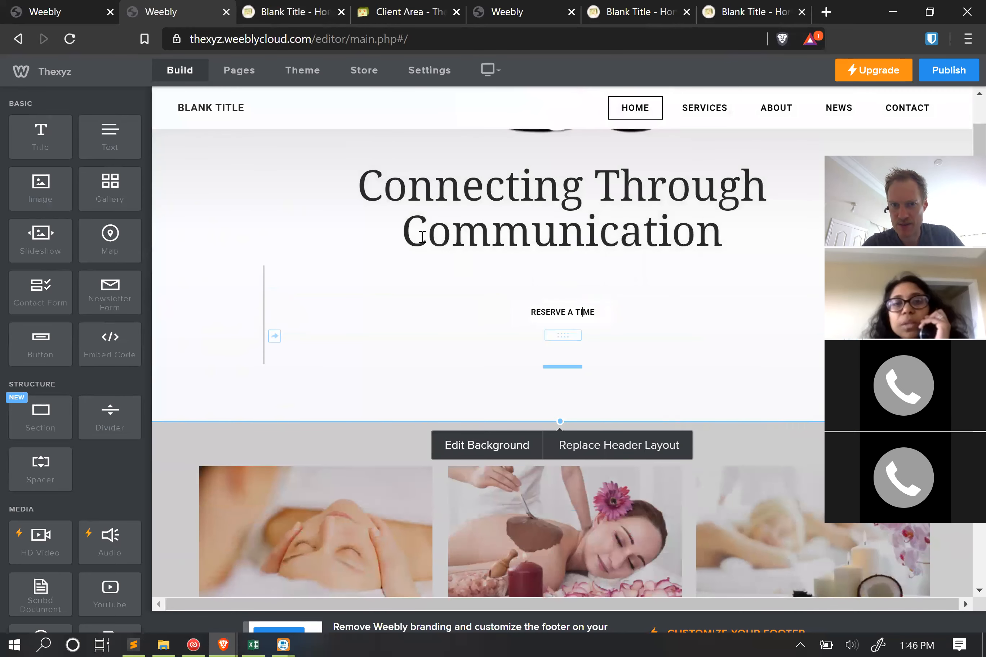
pyautogui.click(422, 237)
pyautogui.click(564, 308)
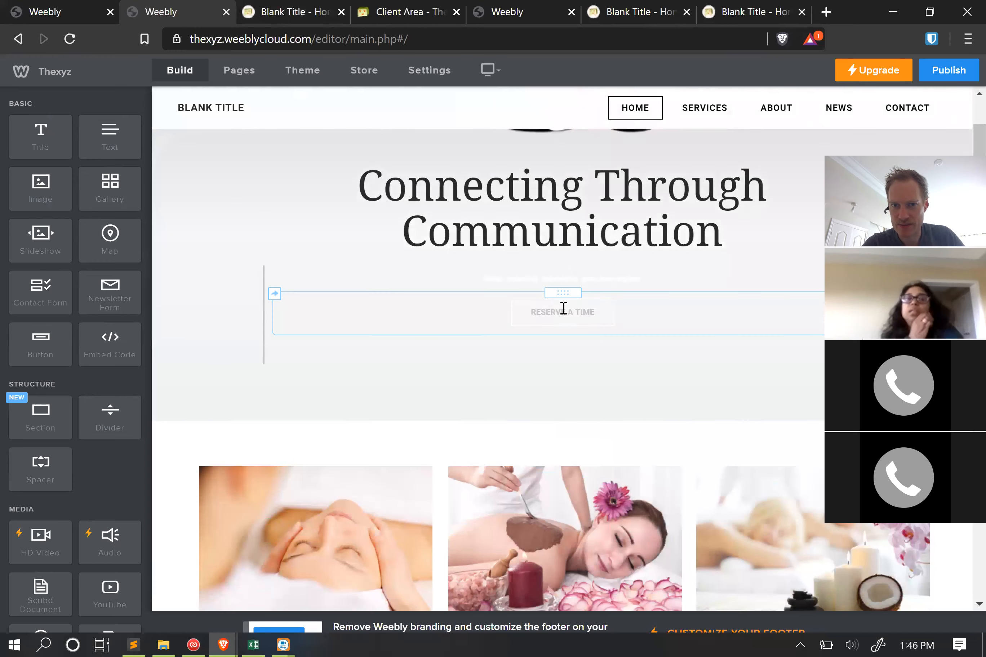
# - Open the settings of the RESERVE A TIME button in the header
pyautogui.rightClick(564, 292)
pyautogui.click(565, 292)
pyautogui.click(564, 292)
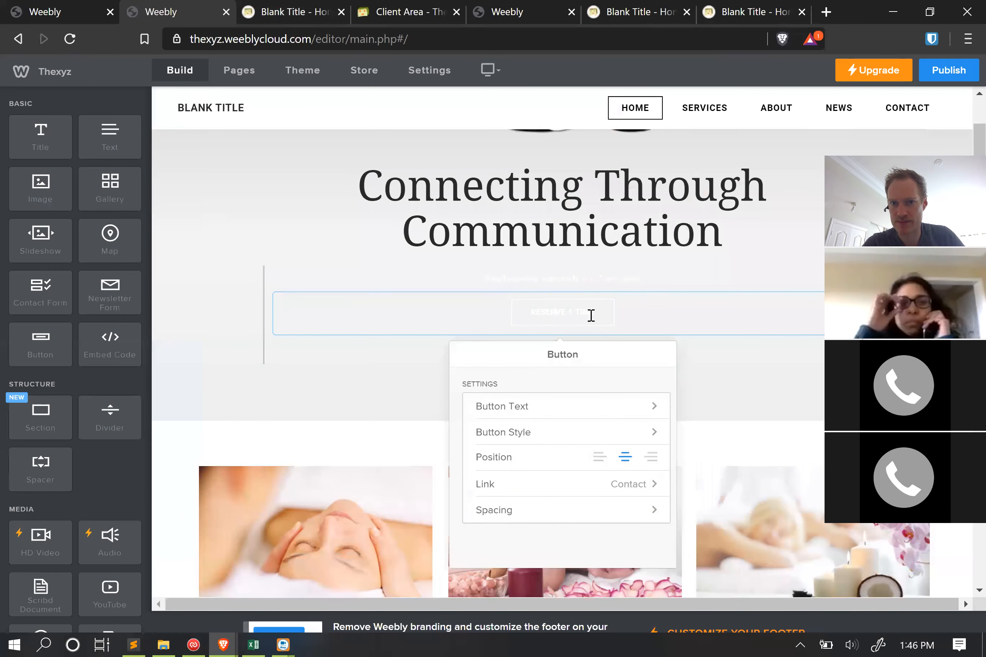
pyautogui.click(555, 306)
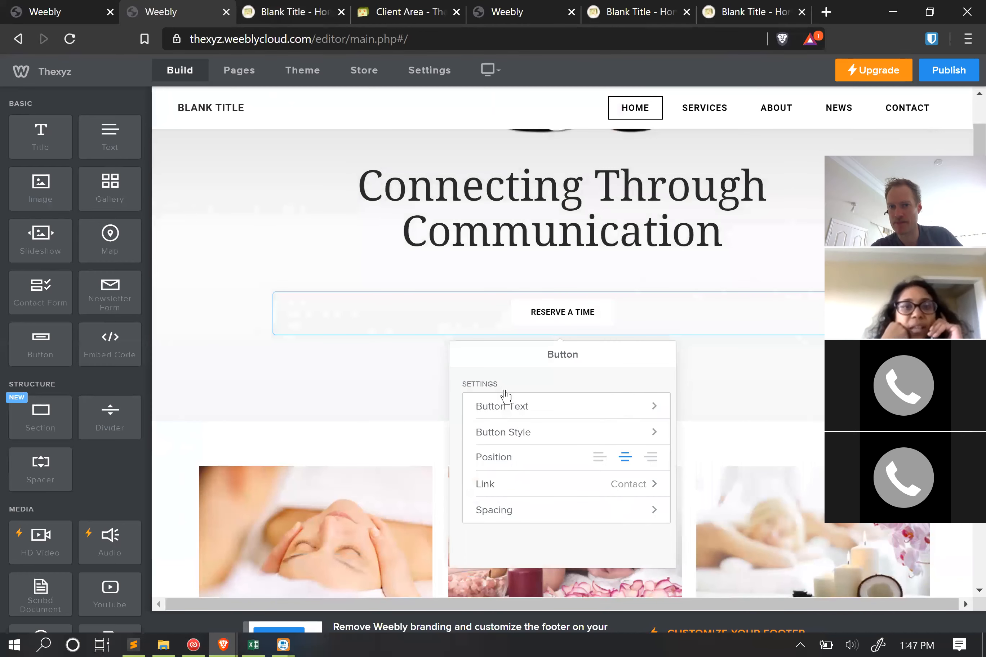
# - Check the settings of the RESERVE A TIME button again and try adjusting the spacer beneath it
pyautogui.click(548, 333)
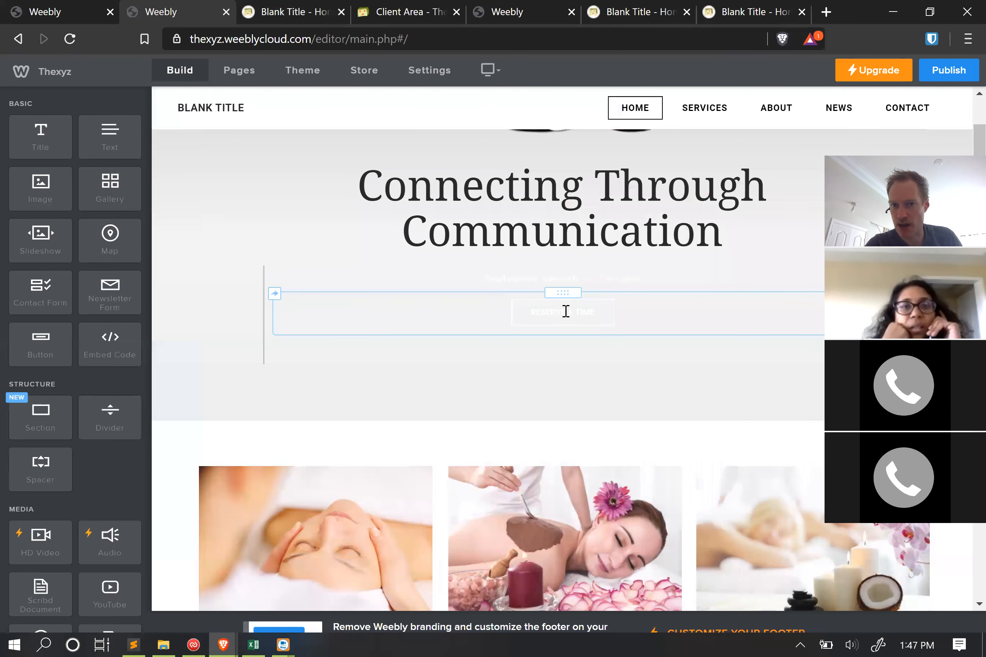
pyautogui.click(567, 316)
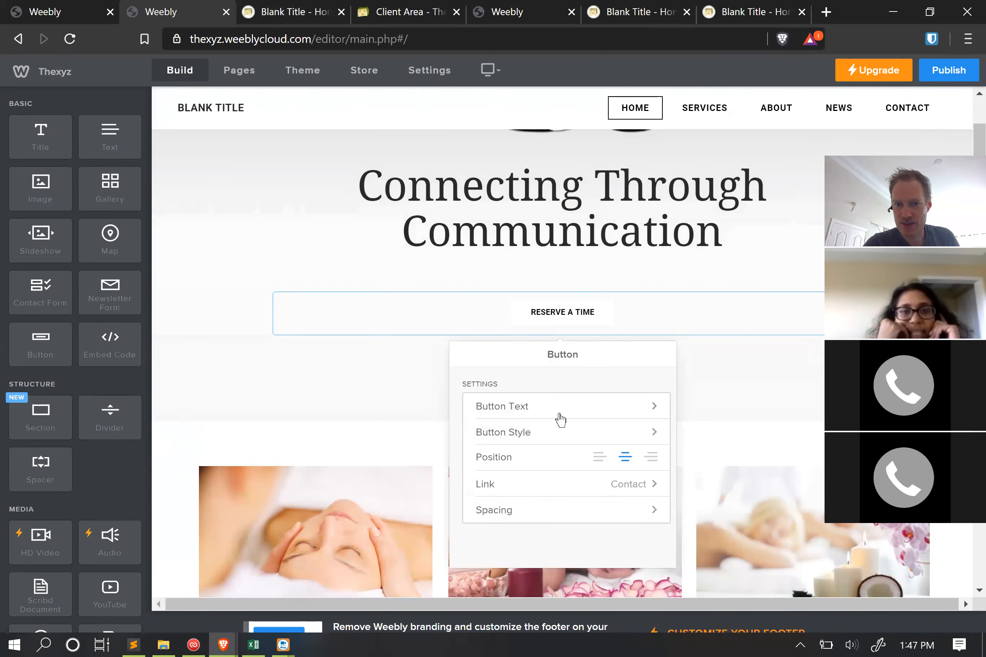
pyautogui.click(434, 354)
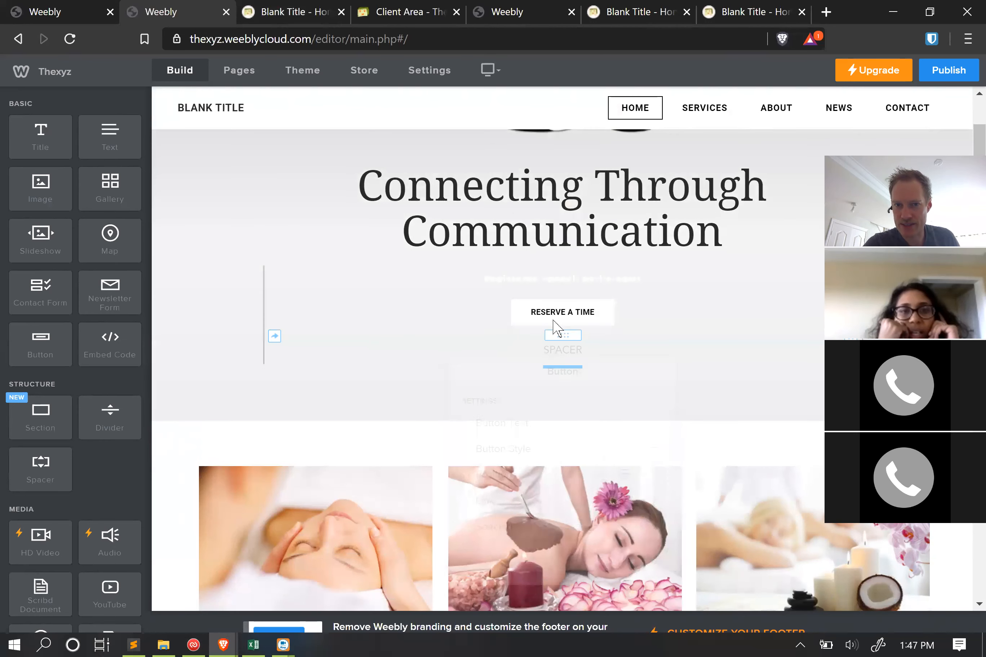
pyautogui.moveTo(560, 364); pyautogui.dragTo(560, 365)
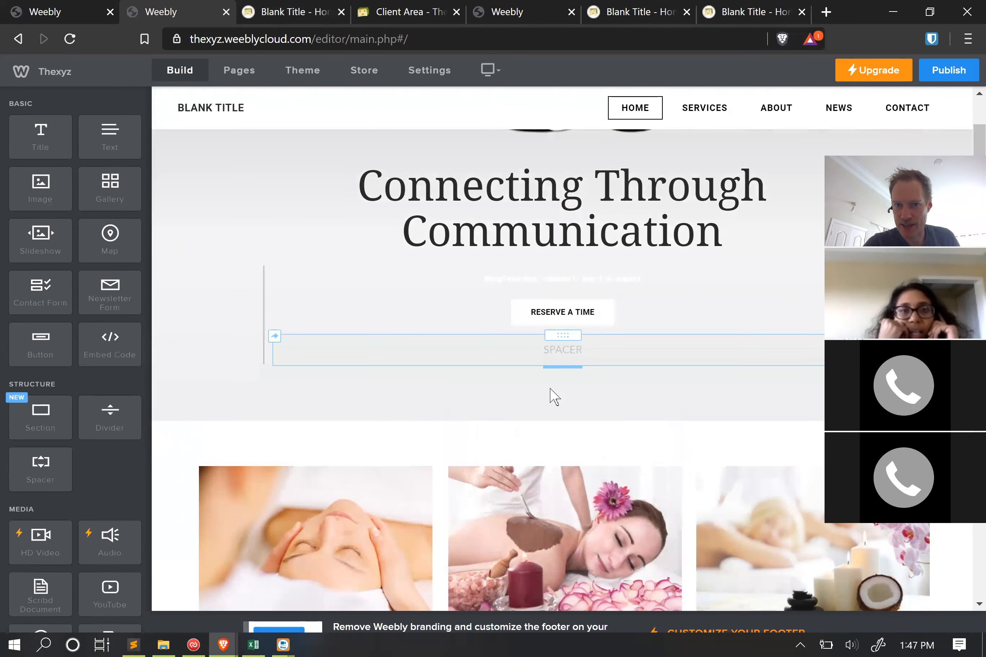
pyautogui.click(554, 306)
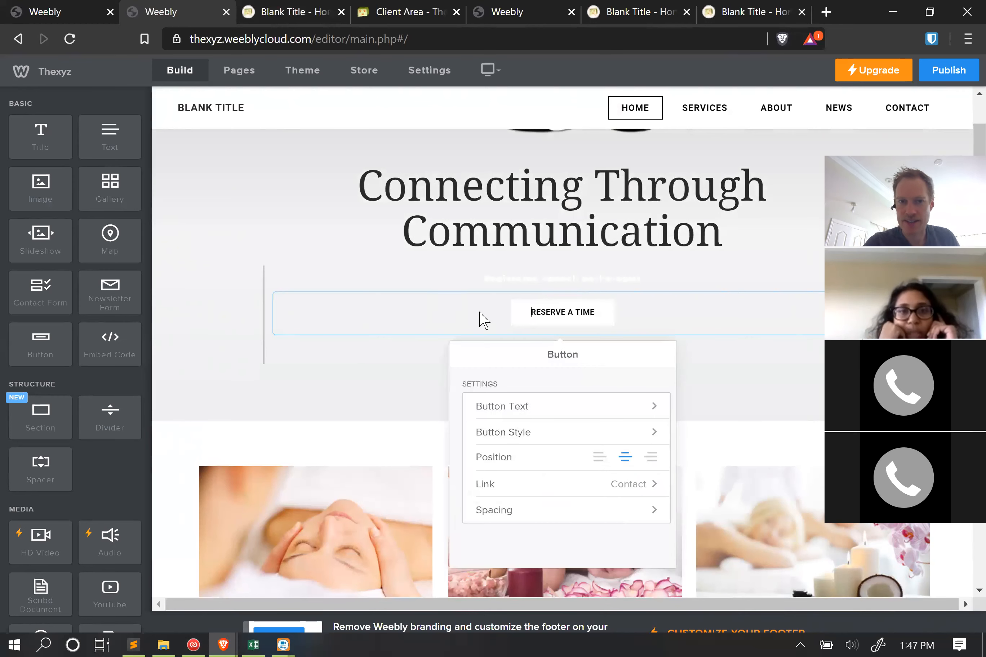
# - Compare the header with the published sounds-good.ca page and reopen the RESERVE A TIME button's settings in the editor
pyautogui.click(316, 76)
pyautogui.click(302, 12)
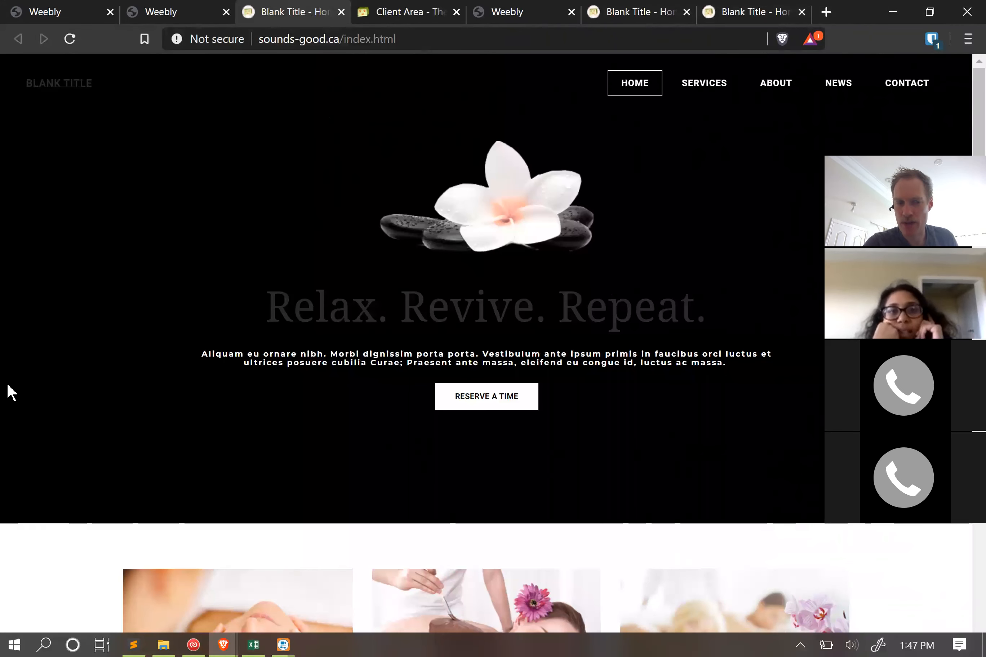
pyautogui.scroll(-3, 136, 313)
pyautogui.scroll(3, 134, 312)
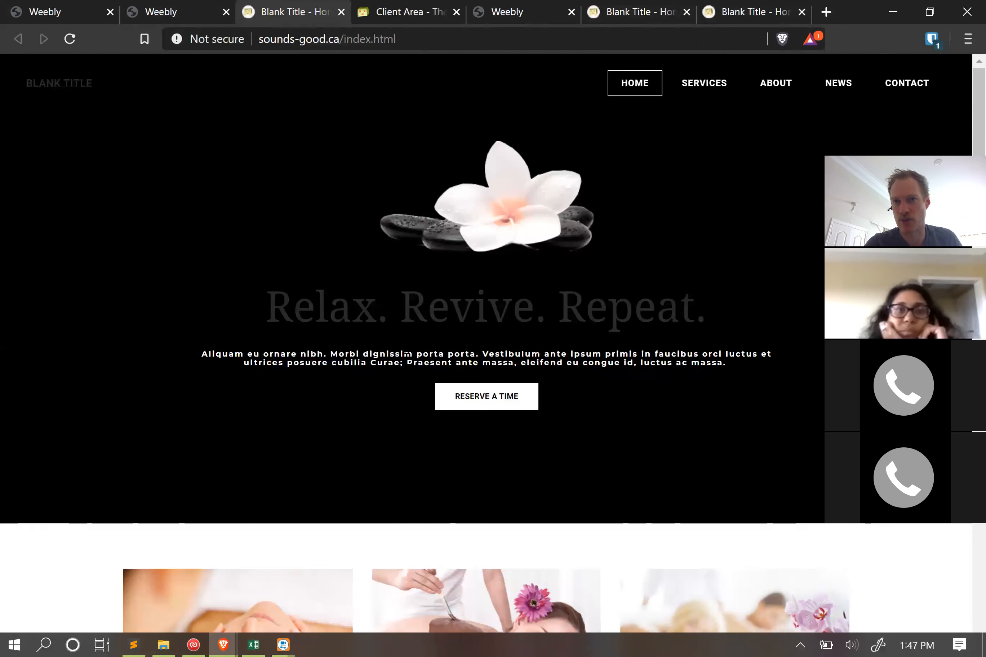
pyautogui.click(183, 11)
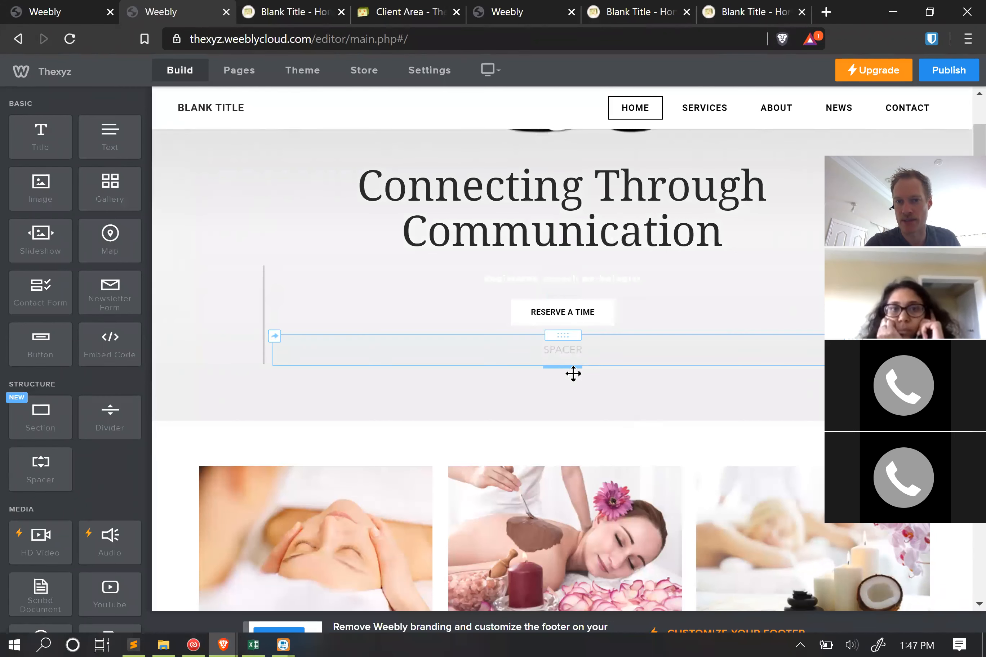
pyautogui.click(570, 309)
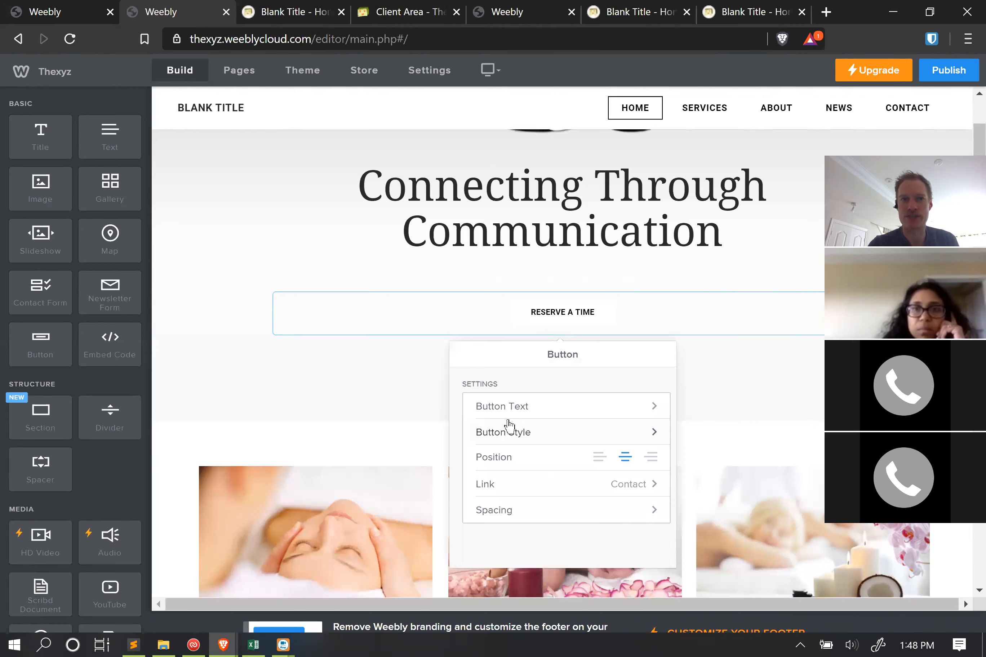
# - Switch to the other published-page tab, search the web for Unsplash there, and open the unsplash.com site
pyautogui.click(517, 11)
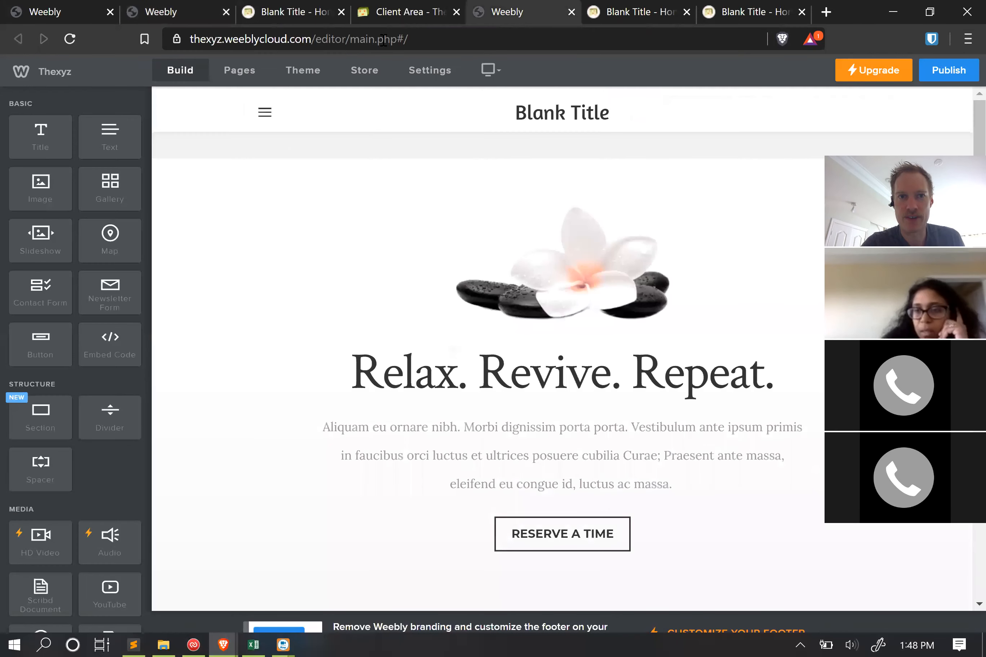
pyautogui.click(640, 11)
pyautogui.click(376, 39)
pyautogui.write('unspals')
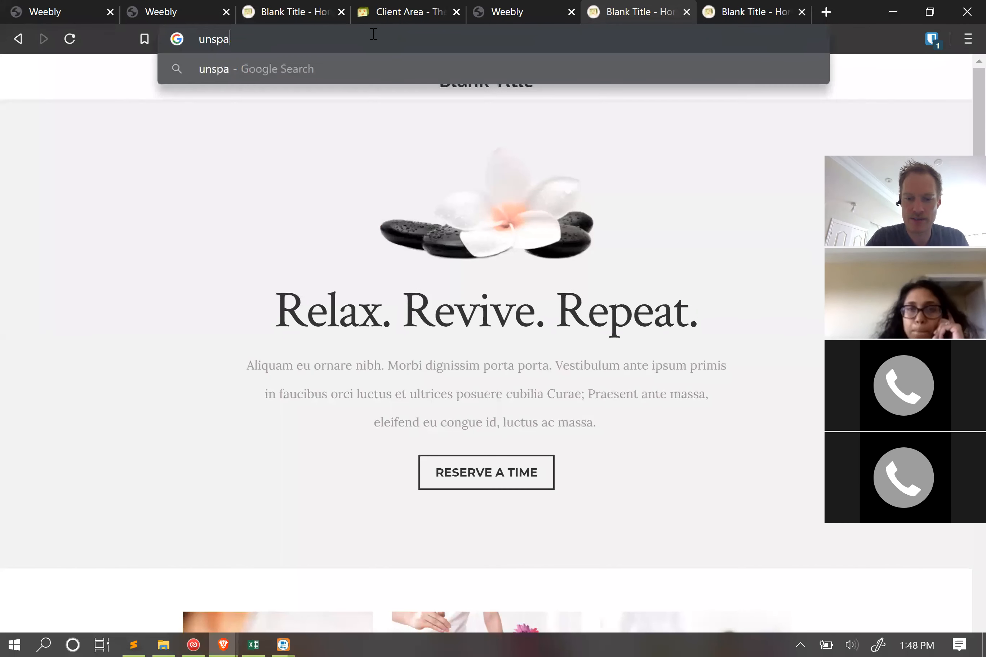
pyautogui.write('h')
pyautogui.press('Return')
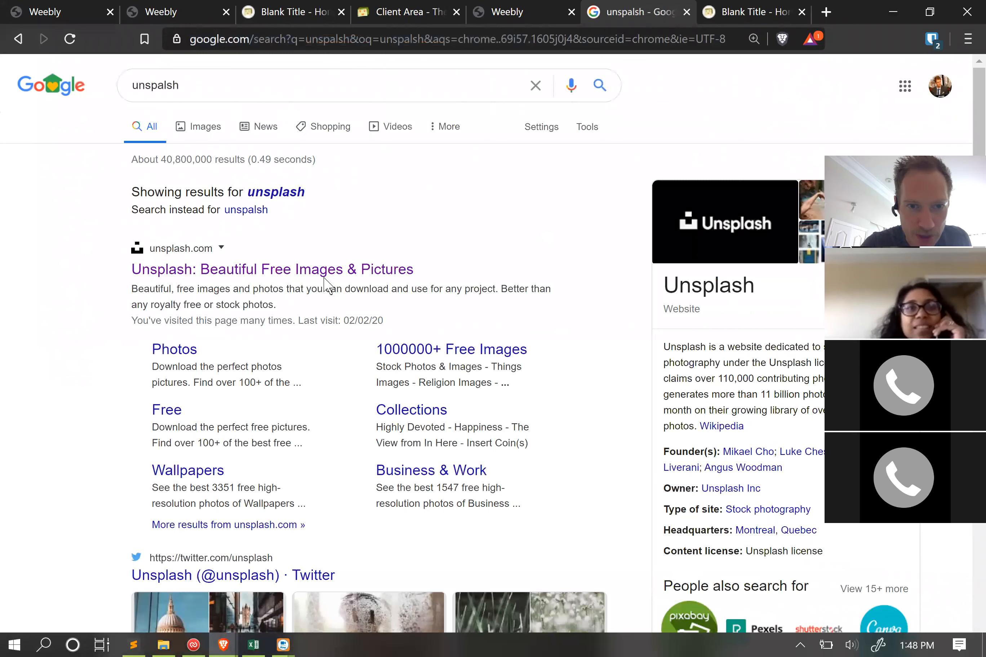
pyautogui.click(270, 267)
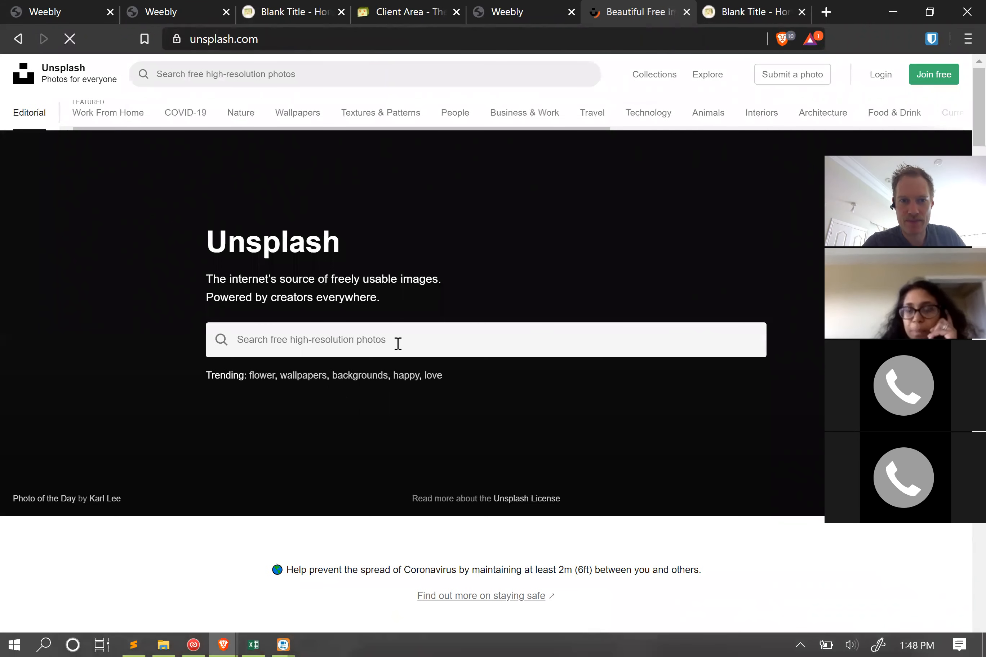
# - Search Unsplash for "speech therapy" photos
pyautogui.click(366, 344)
pyautogui.write('speech ther')
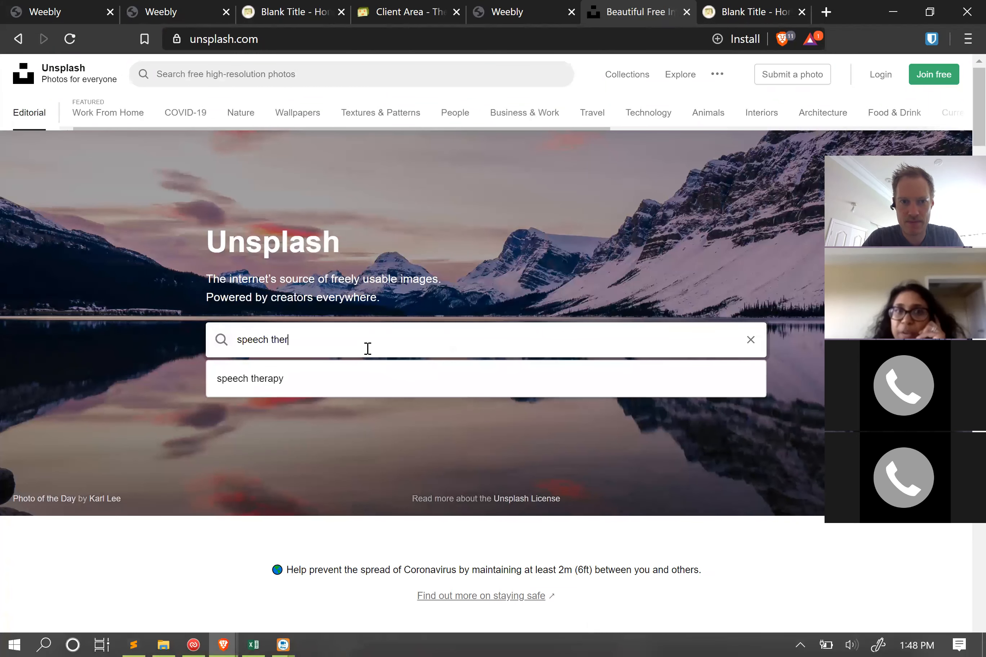
pyautogui.write('apy')
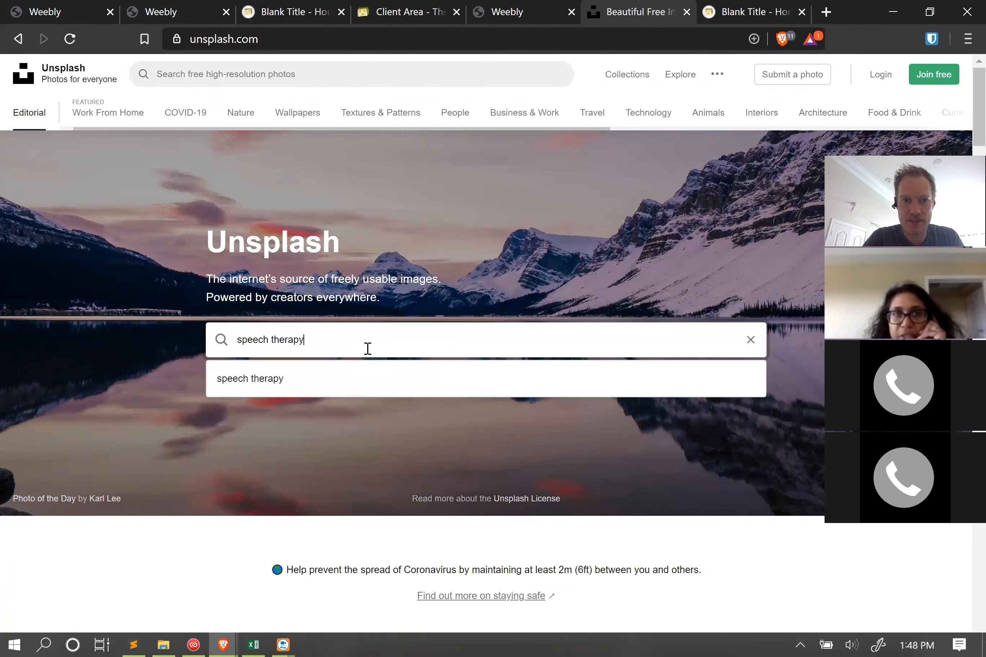
pyautogui.press('Return')
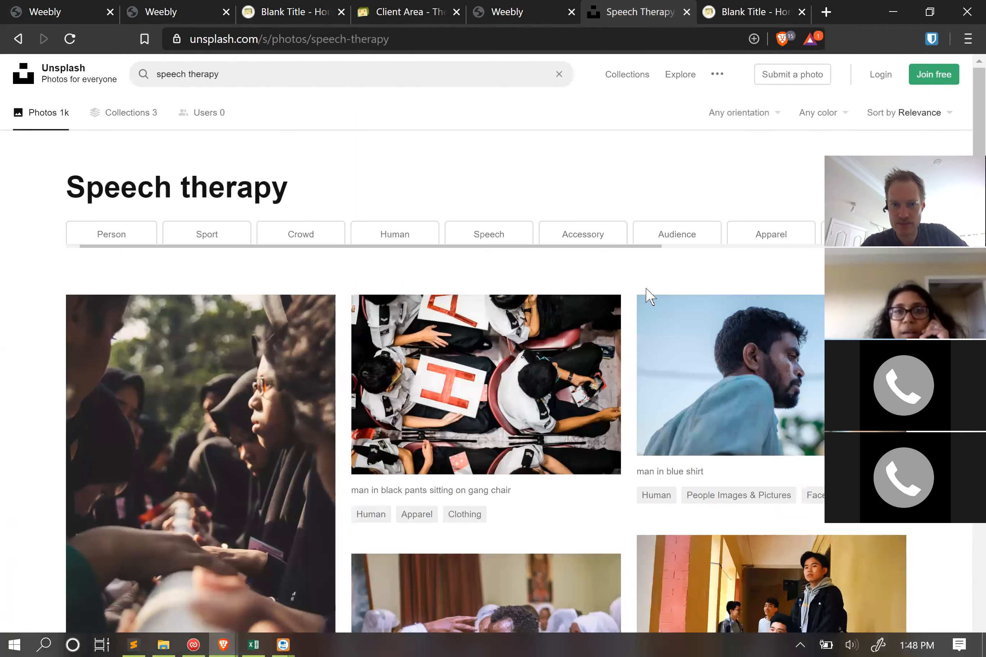
# - Examine the "speech therapy" photo results for an image suited to the speech pathology site's header
pyautogui.scroll(-5, 650, 297)
pyautogui.scroll(-10, 646, 290)
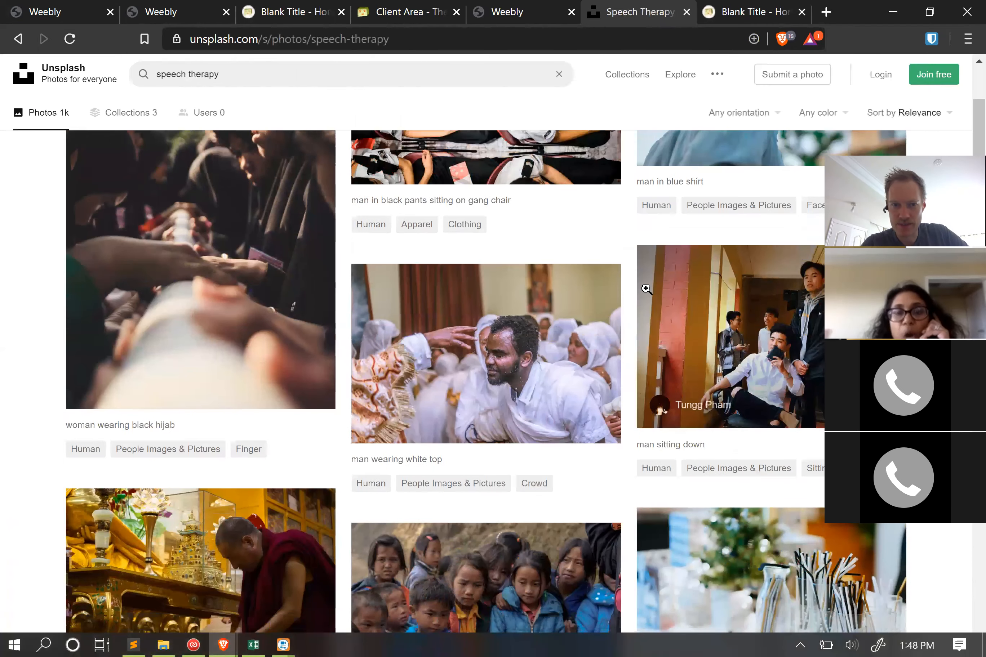
pyautogui.scroll(-5, 646, 288)
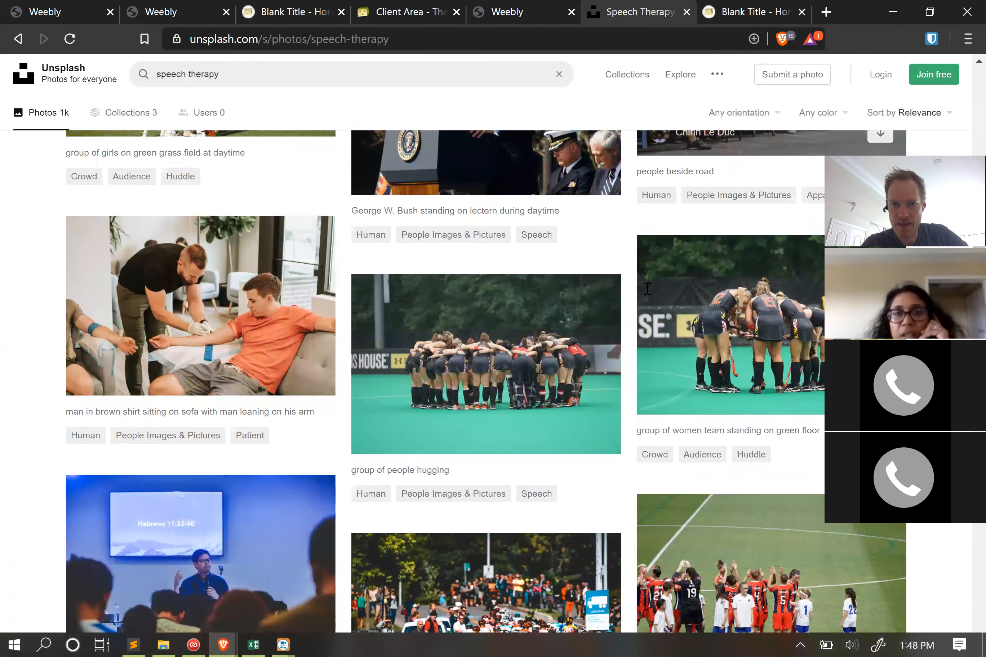
pyautogui.scroll(20, 646, 288)
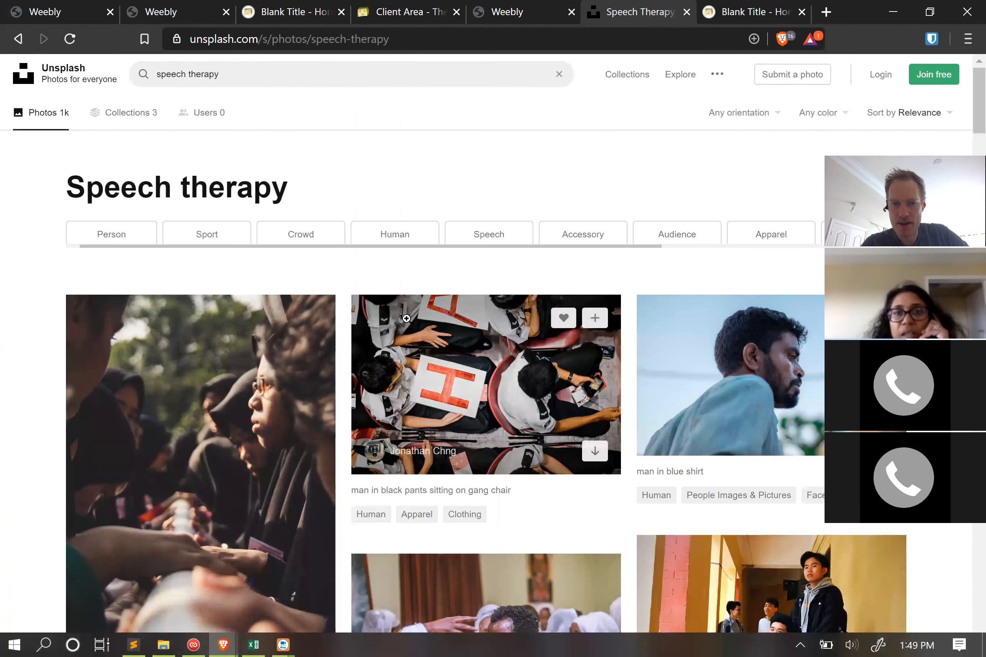
pyautogui.scroll(-8, 408, 319)
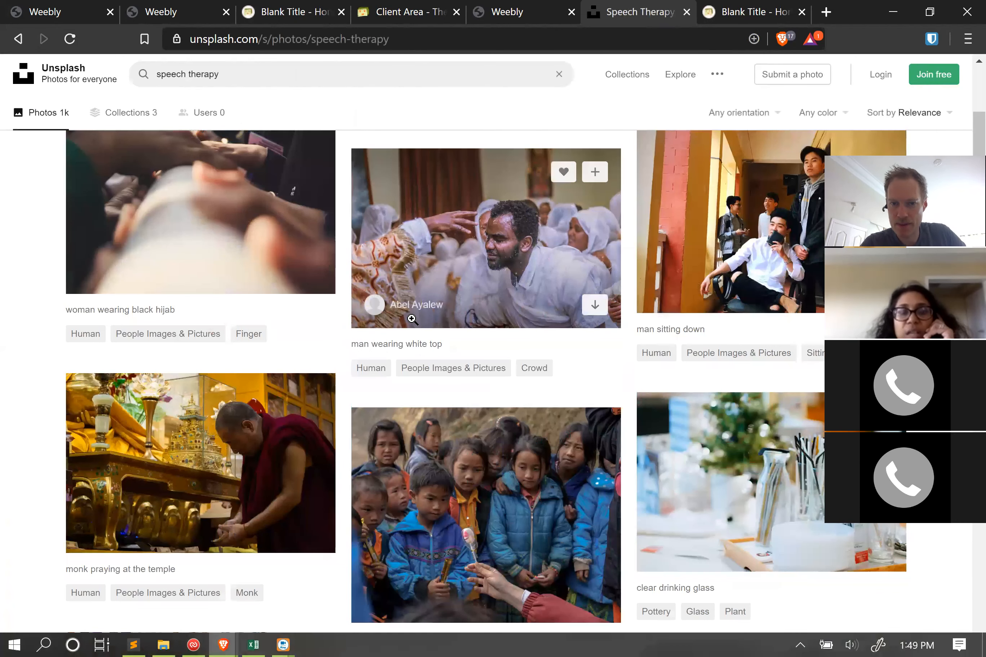
pyautogui.scroll(-15, 411, 319)
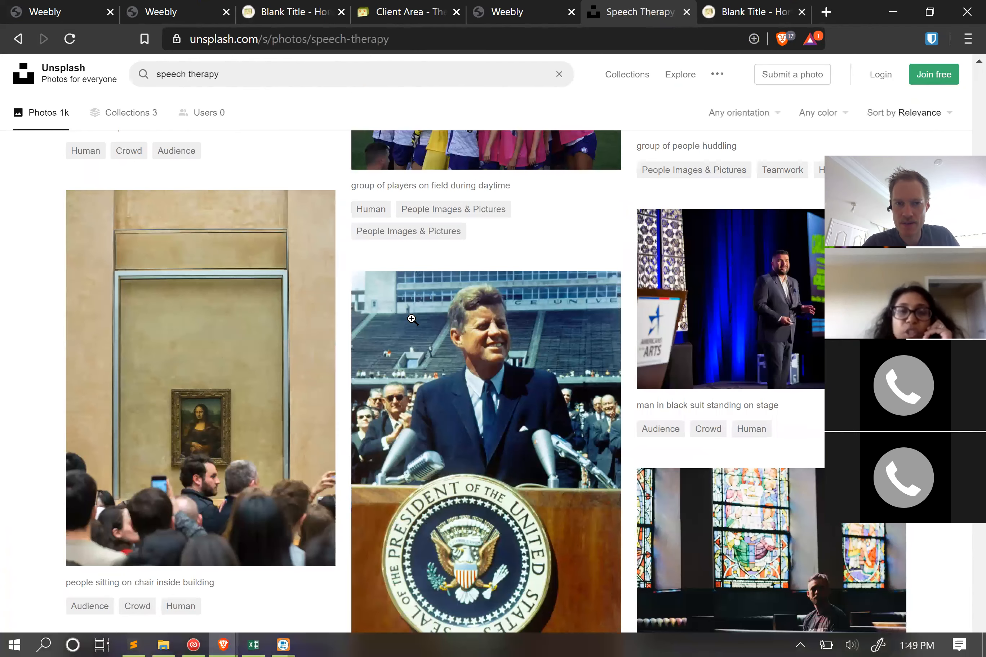
pyautogui.scroll(-3, 447, 376)
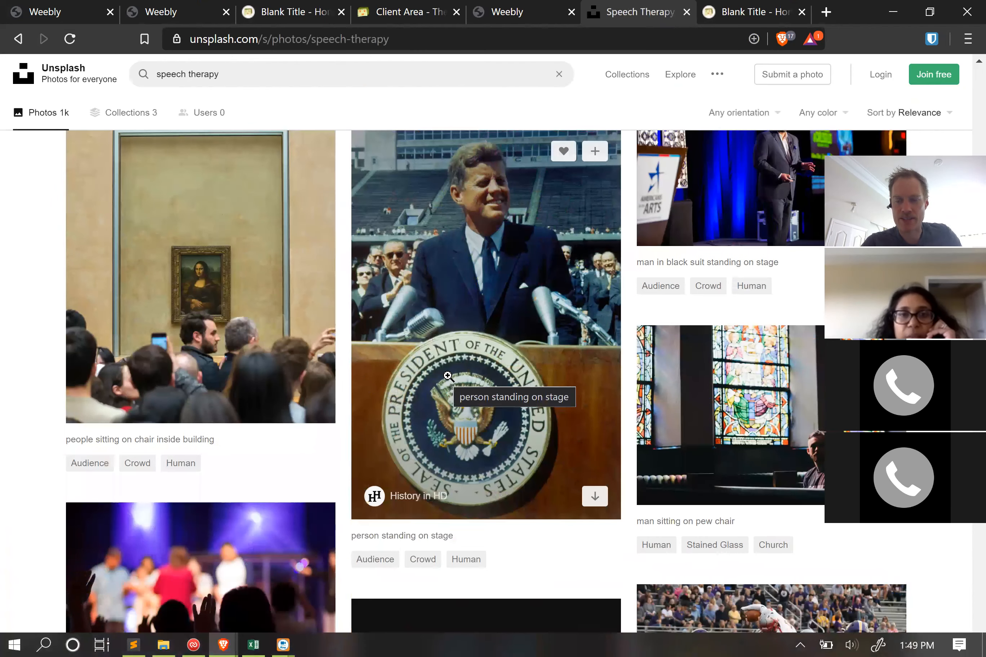
pyautogui.scroll(-6, 446, 380)
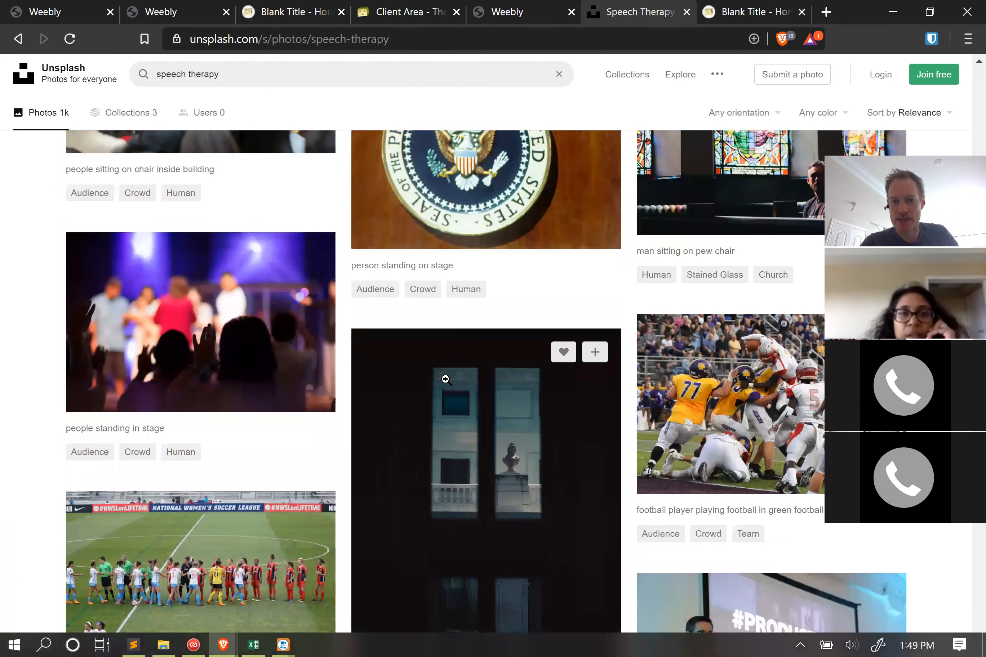
pyautogui.scroll(-9, 448, 378)
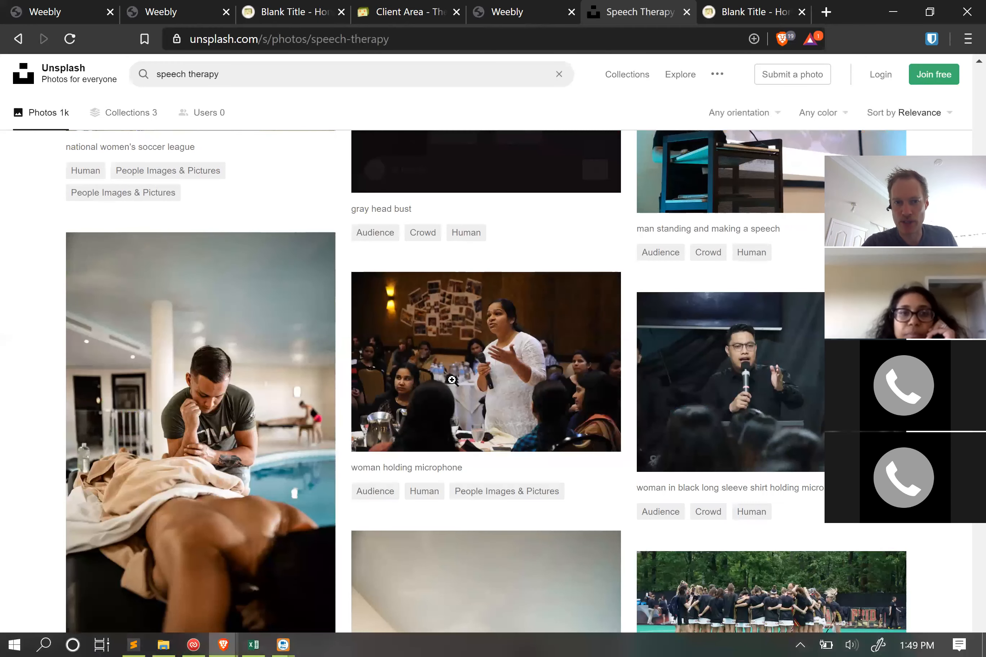
pyautogui.scroll(-12, 453, 380)
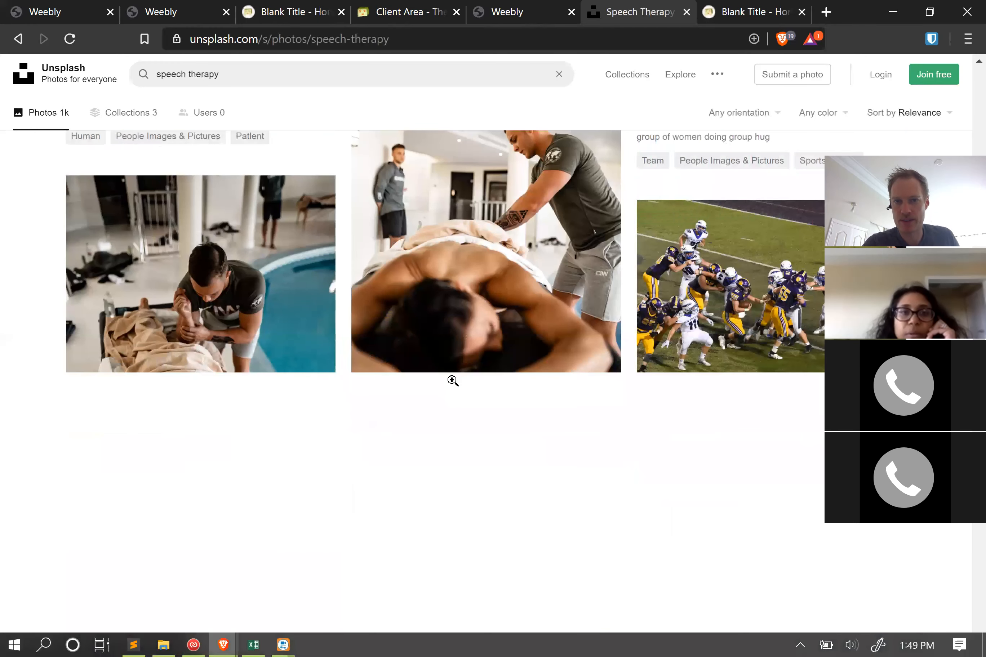
pyautogui.scroll(-10, 456, 385)
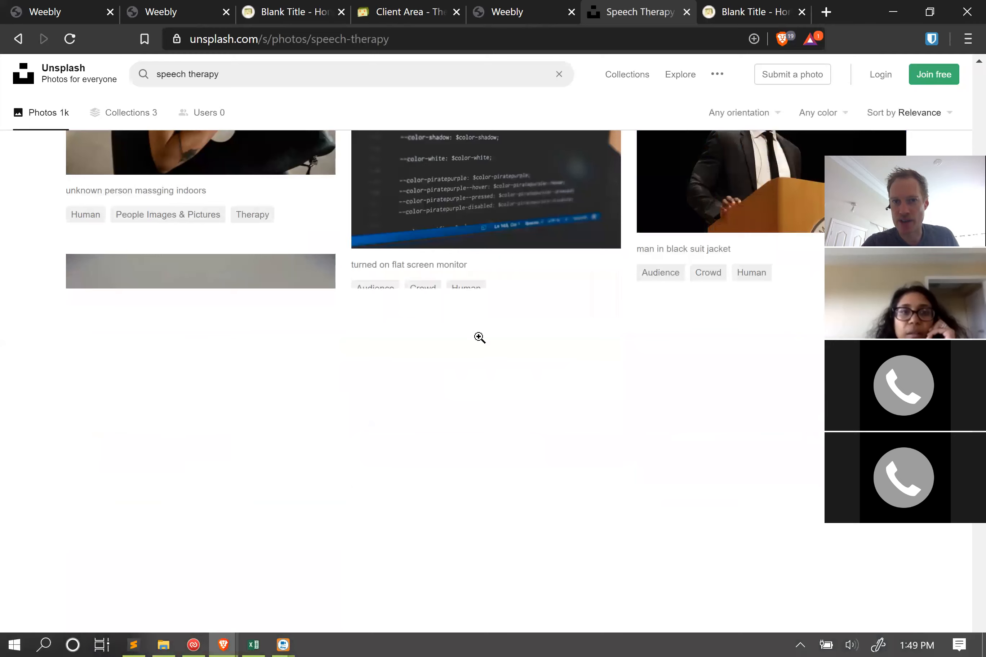
pyautogui.scroll(8, 480, 338)
pyautogui.scroll(-15, 337, 143)
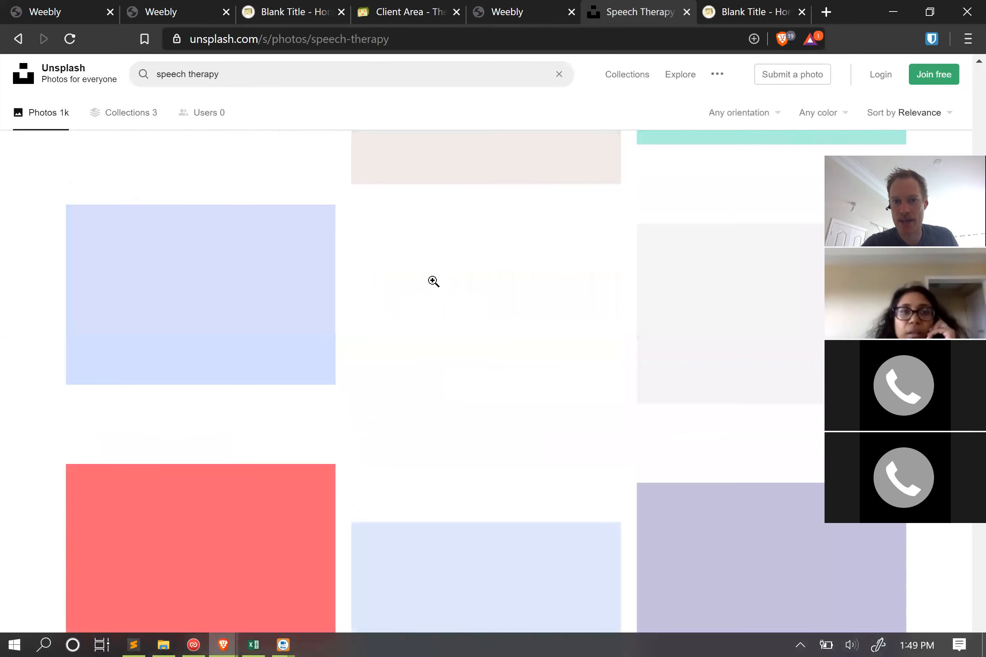
pyautogui.scroll(15, 432, 280)
pyautogui.scroll(-6, 432, 280)
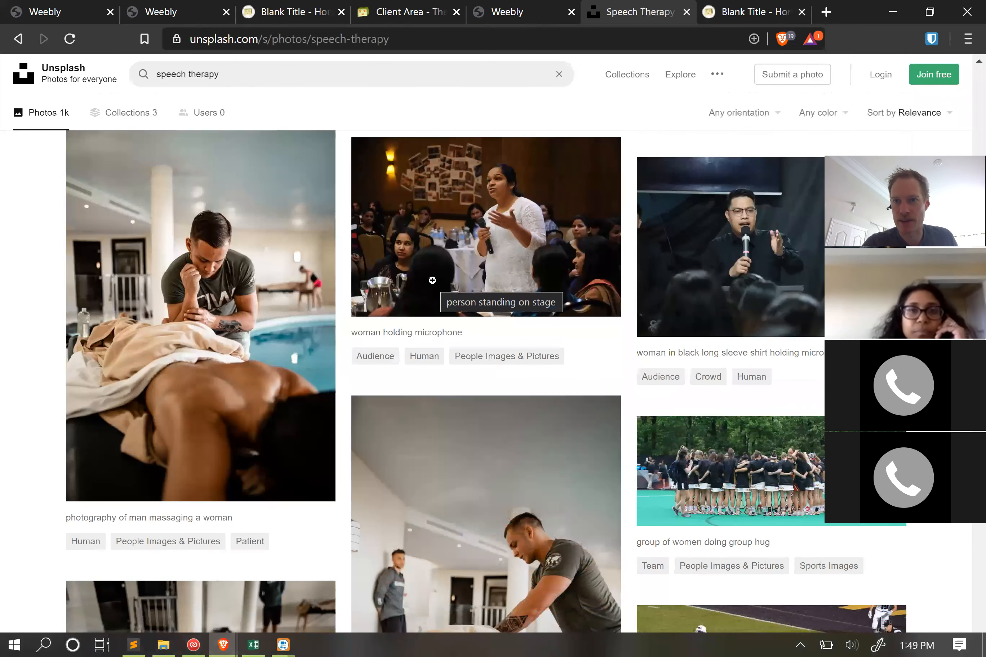
pyautogui.scroll(-15, 432, 281)
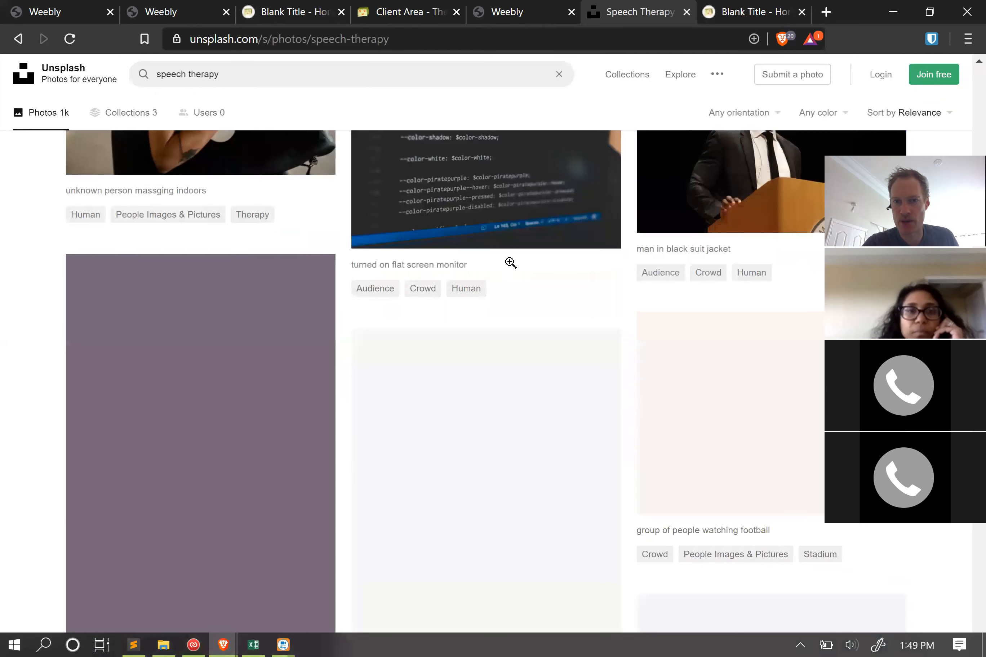
pyautogui.scroll(-6, 538, 266)
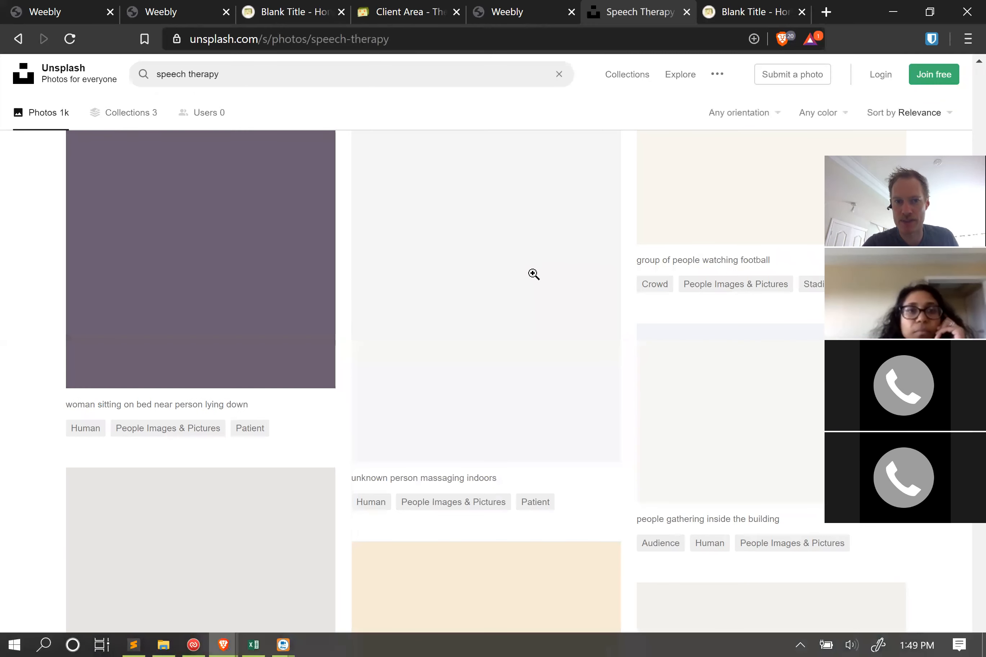
pyautogui.scroll(-10, 537, 275)
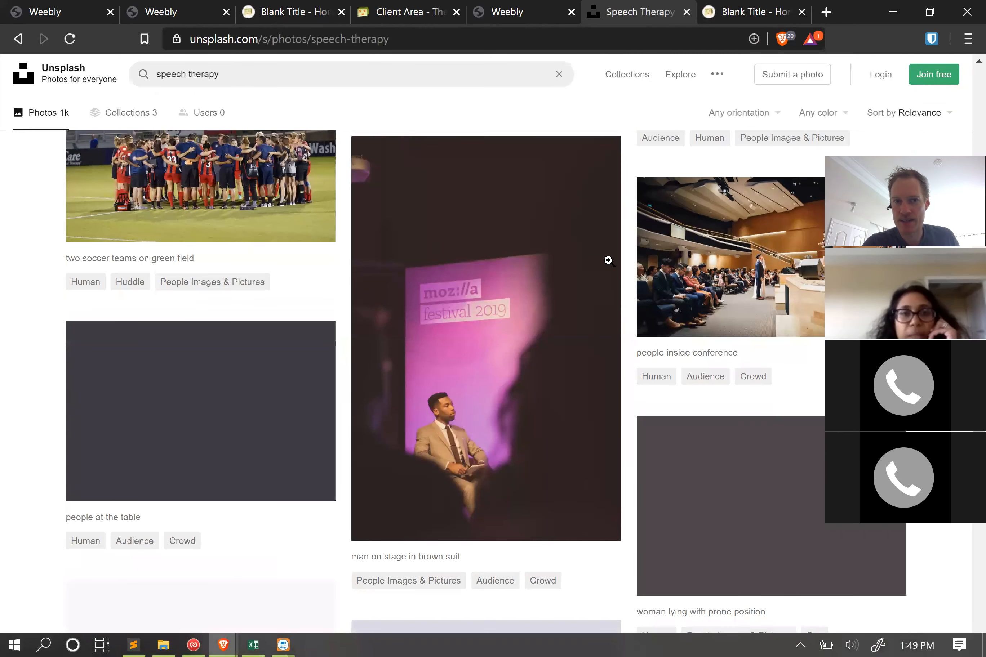
pyautogui.scroll(20, 610, 259)
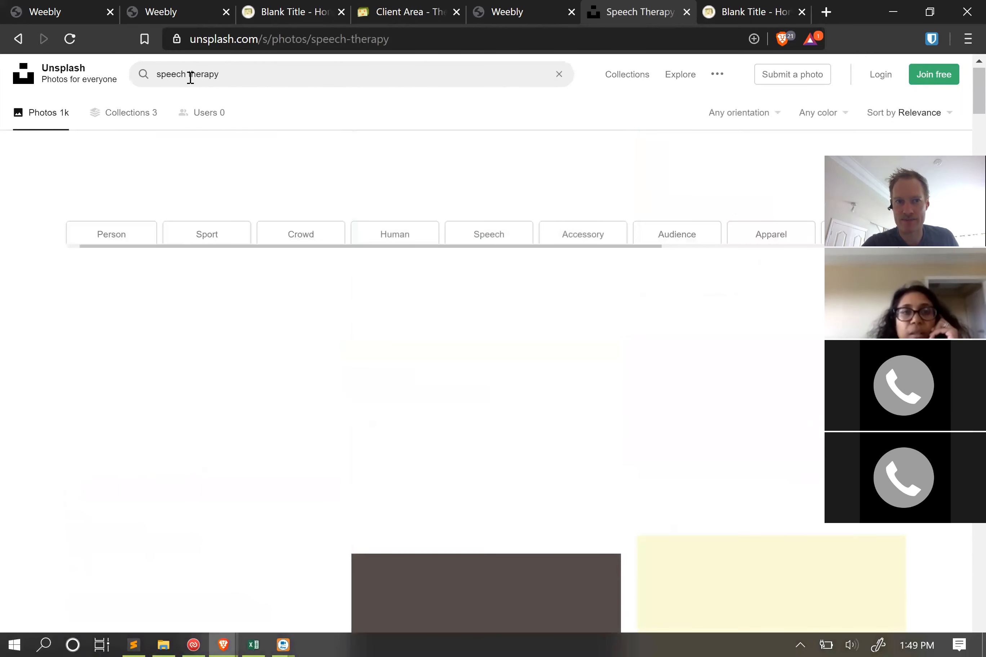
pyautogui.doubleClick(173, 75)
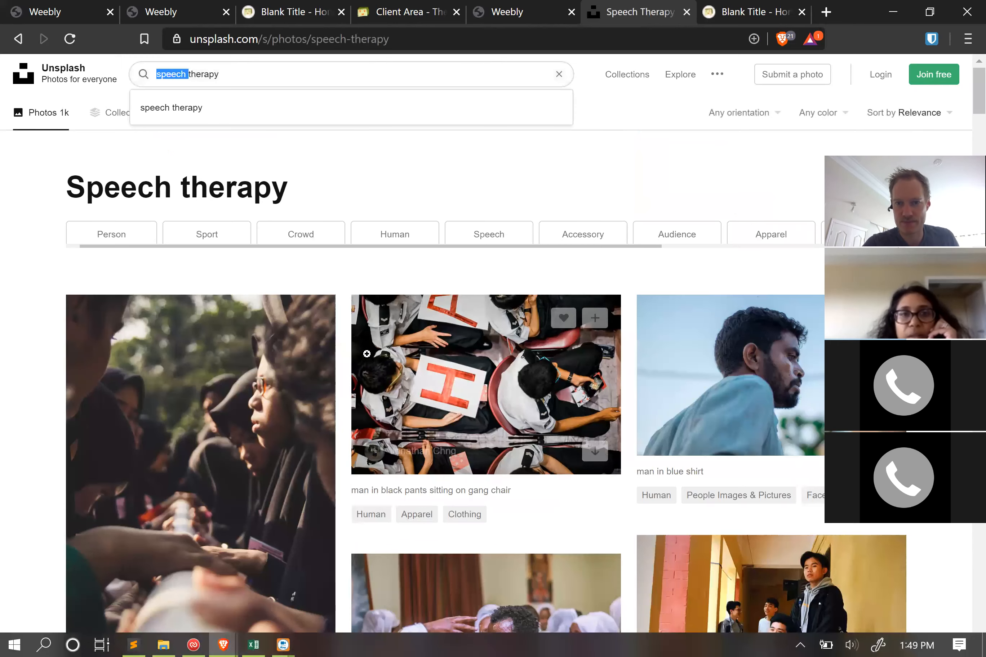
pyautogui.scroll(-8, 441, 289)
pyautogui.scroll(8, 443, 289)
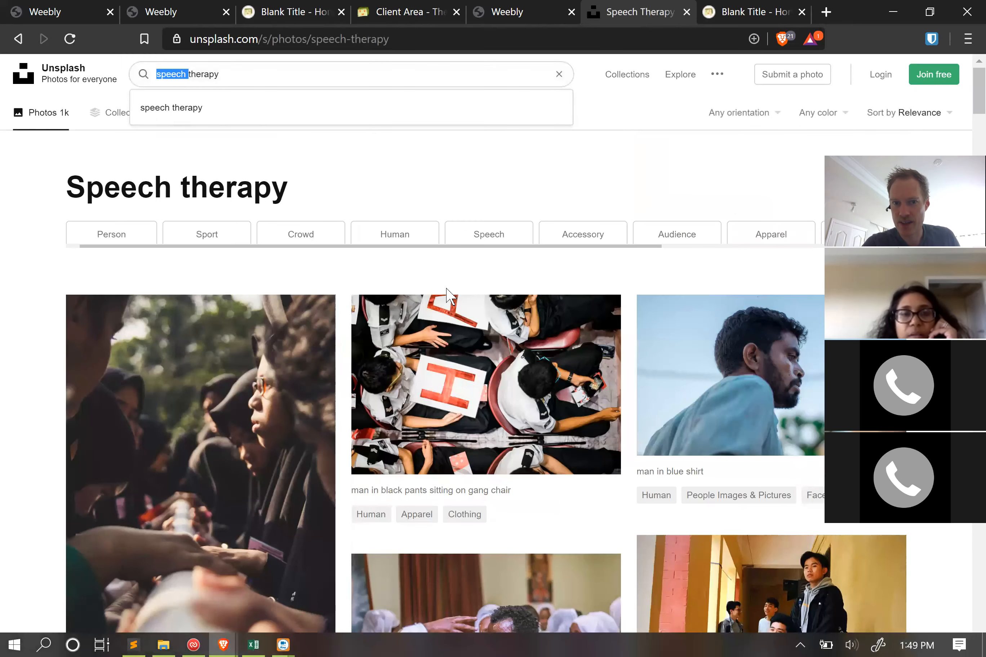
pyautogui.scroll(-3, 447, 288)
pyautogui.scroll(-14, 446, 288)
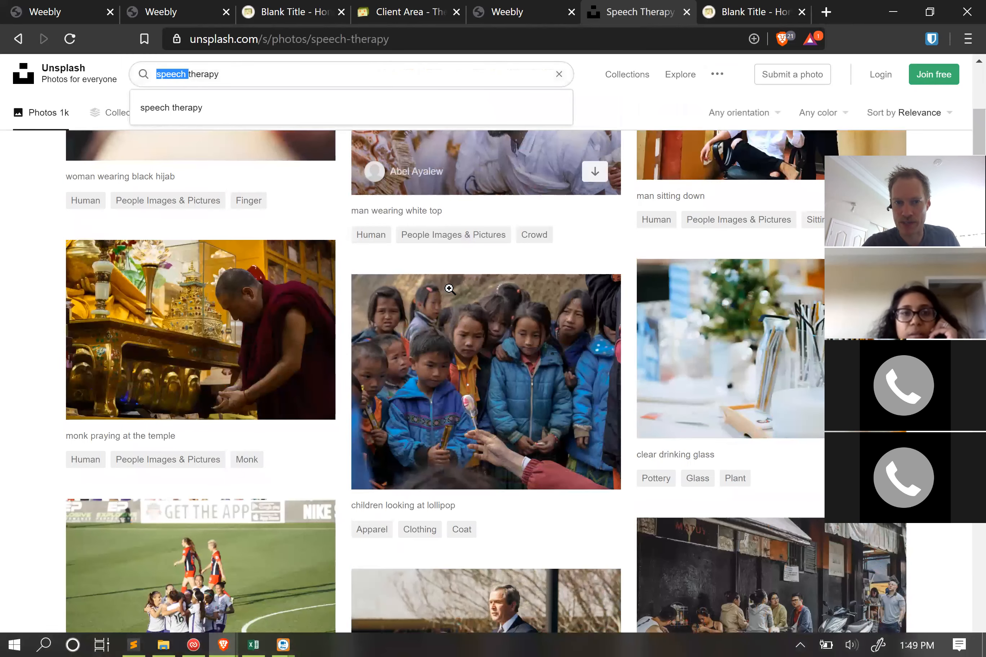
# - Search Unsplash for "speech training" photos instead of "speech therapy"
pyautogui.scroll(-7, 451, 293)
pyautogui.scroll(4, 449, 289)
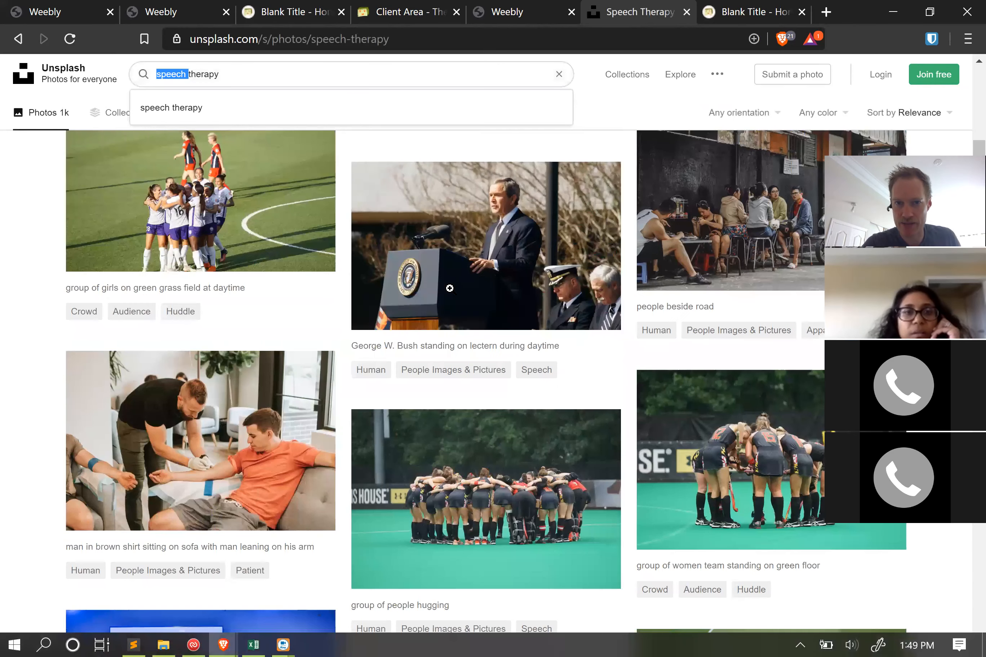
pyautogui.scroll(10, 476, 284)
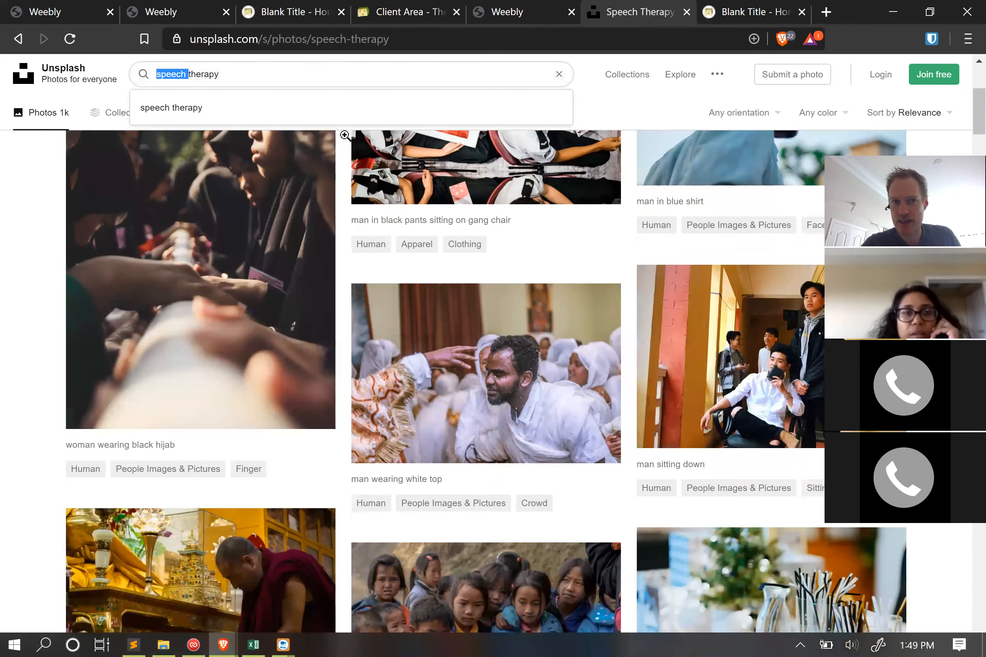
pyautogui.doubleClick(194, 75)
pyautogui.write('tra')
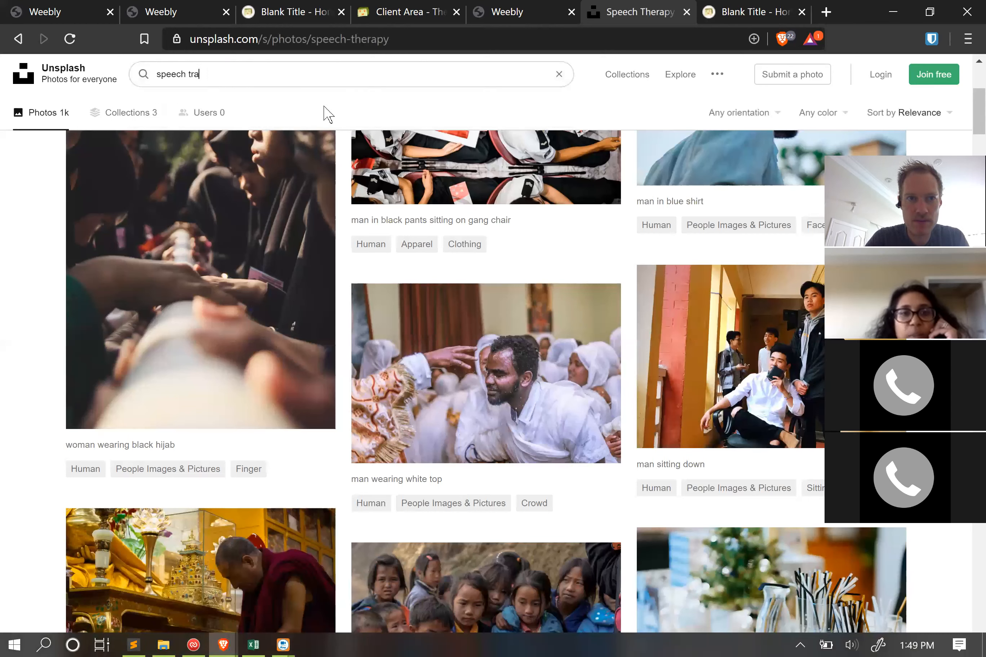
pyautogui.write('inining')
pyautogui.press('Return')
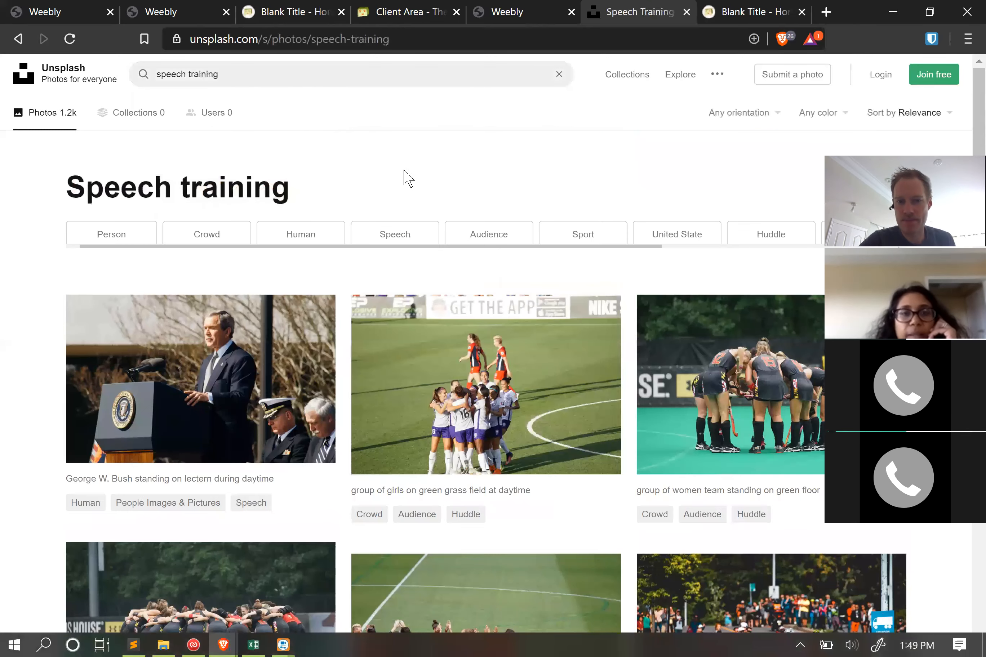
# - Look over the "speech training" results and change the Unsplash search to "kids training"
pyautogui.scroll(-5, 405, 175)
pyautogui.scroll(5, 273, 68)
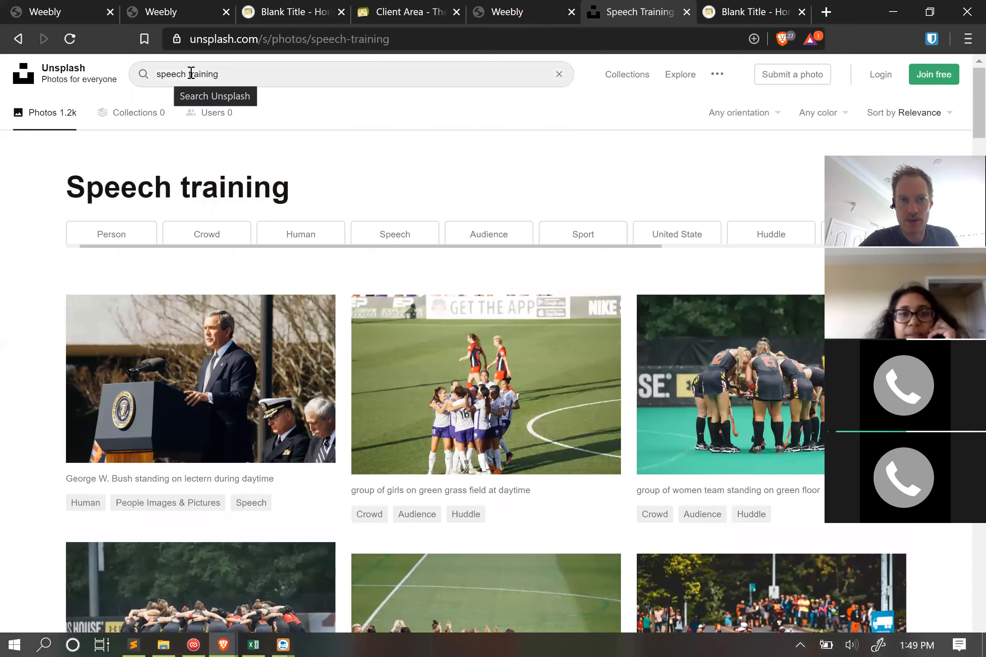
pyautogui.doubleClick(166, 73)
pyautogui.write('kids')
pyautogui.press('Return')
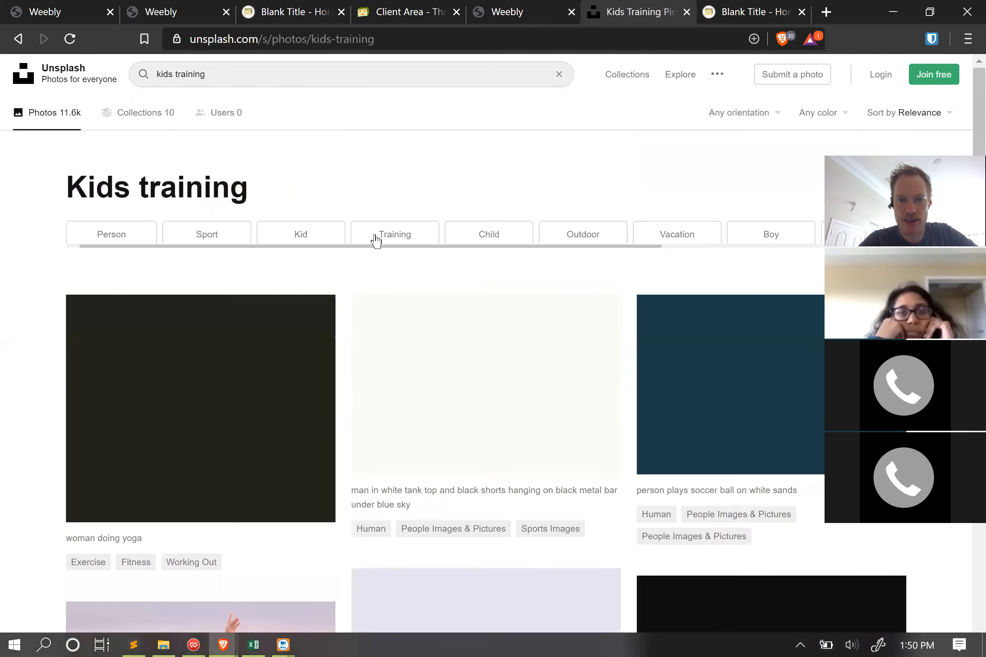
# - Look through the "kids training" photos and change the Unsplash search to "kids playing"
pyautogui.scroll(-5, 551, 170)
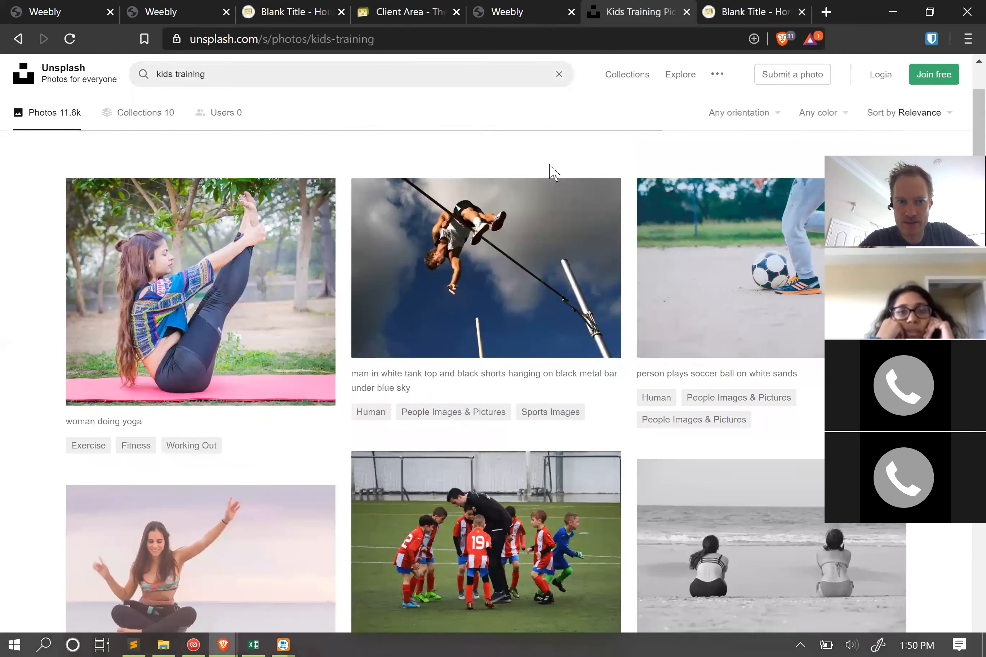
pyautogui.scroll(-3, 550, 165)
pyautogui.scroll(2, 549, 167)
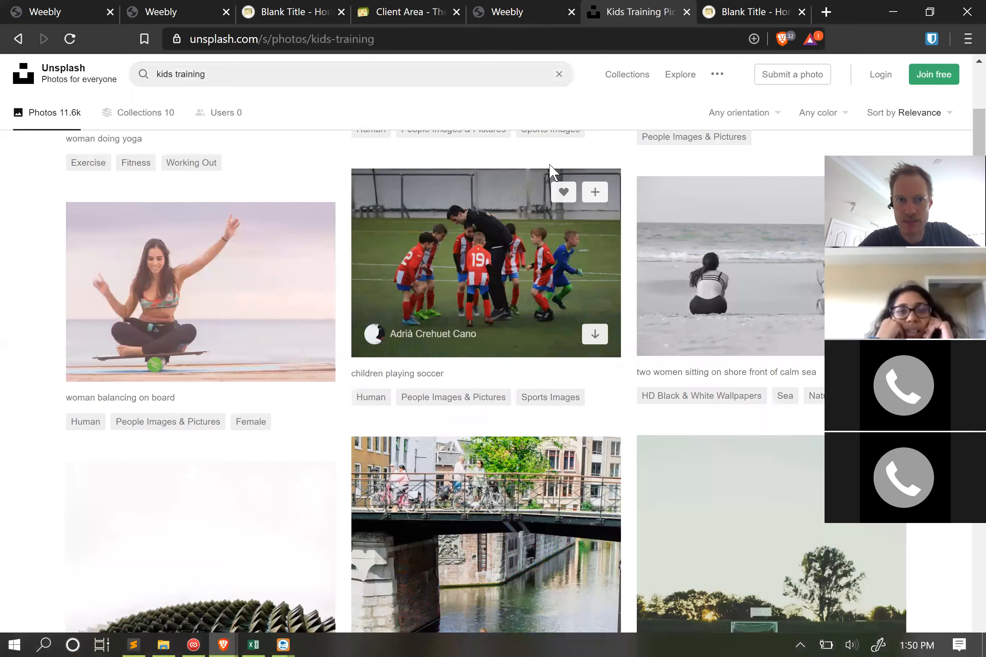
pyautogui.scroll(7, 183, 76)
pyautogui.doubleClick(182, 75)
pyautogui.write('p')
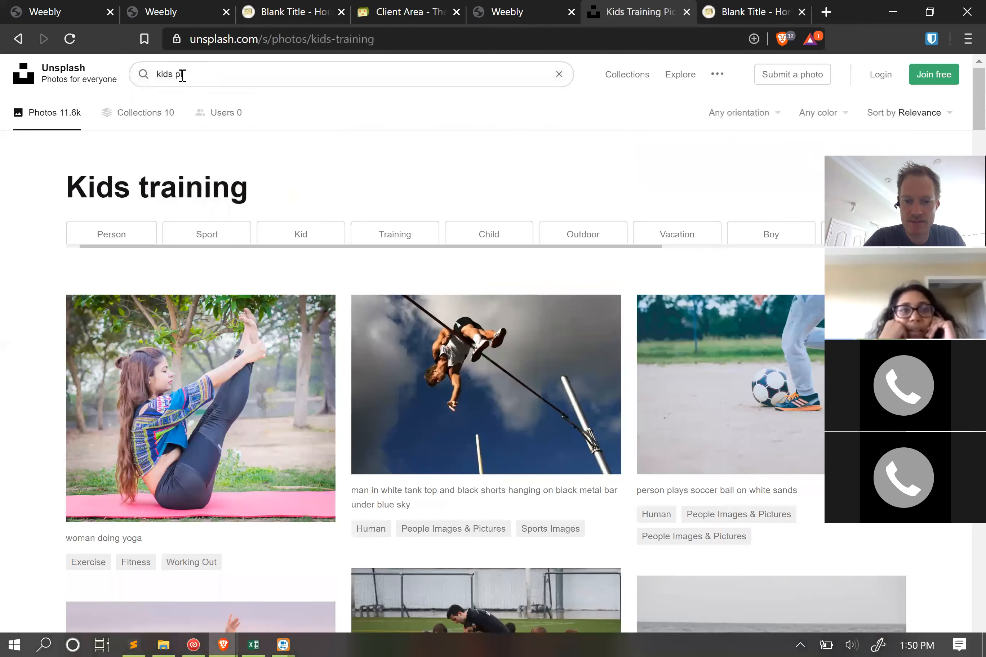
pyautogui.write('laying')
pyautogui.press('Return')
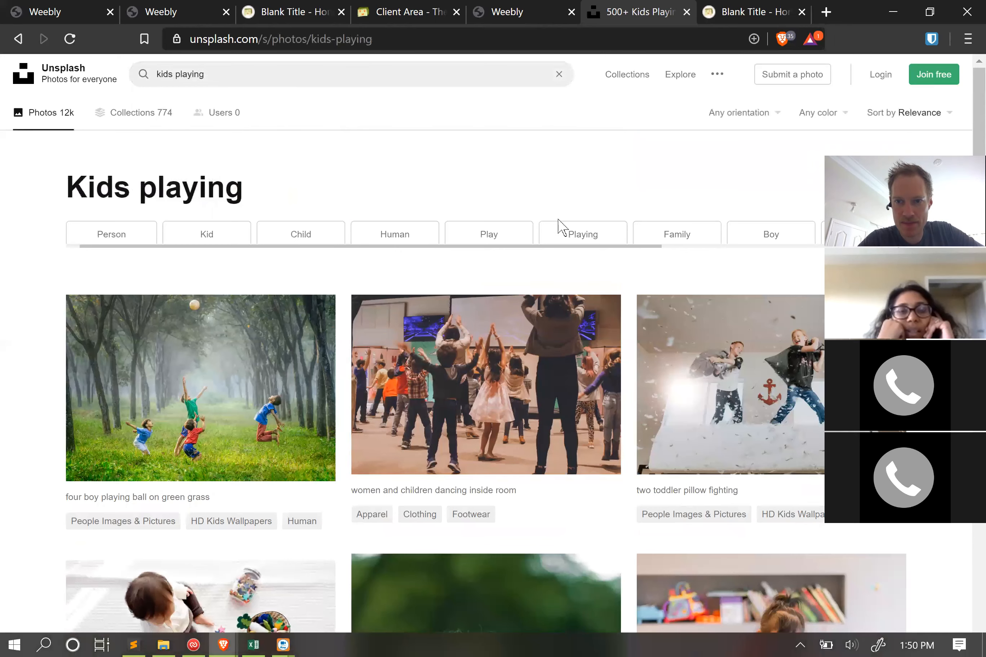
# - Examine the first "kids playing" photo results for an image suited to the speech pathology site's header
pyautogui.scroll(-2, 560, 226)
pyautogui.scroll(-4, 560, 226)
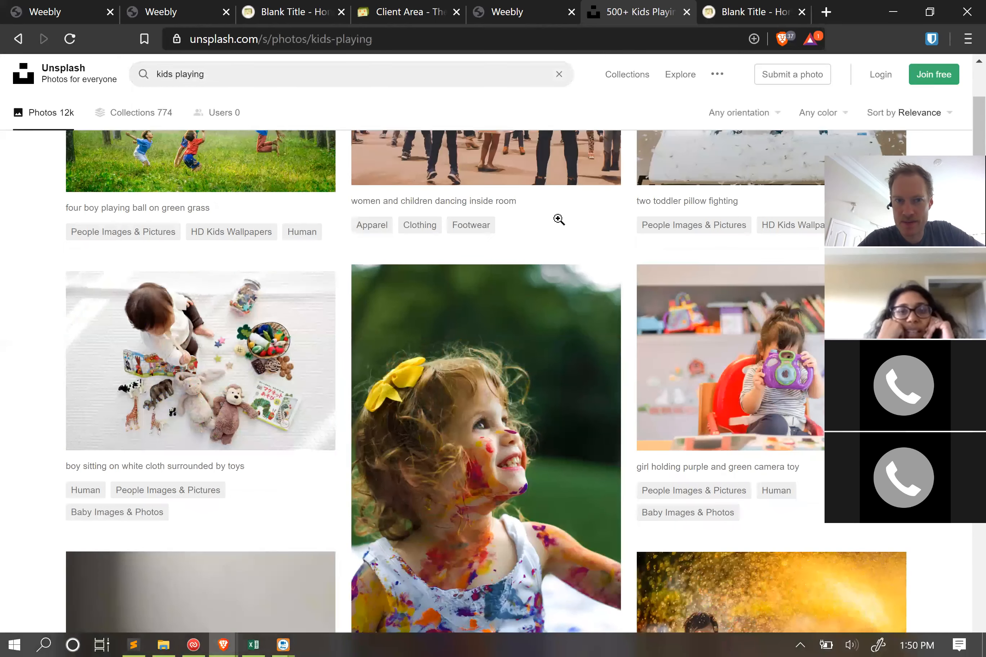
pyautogui.scroll(4, 559, 220)
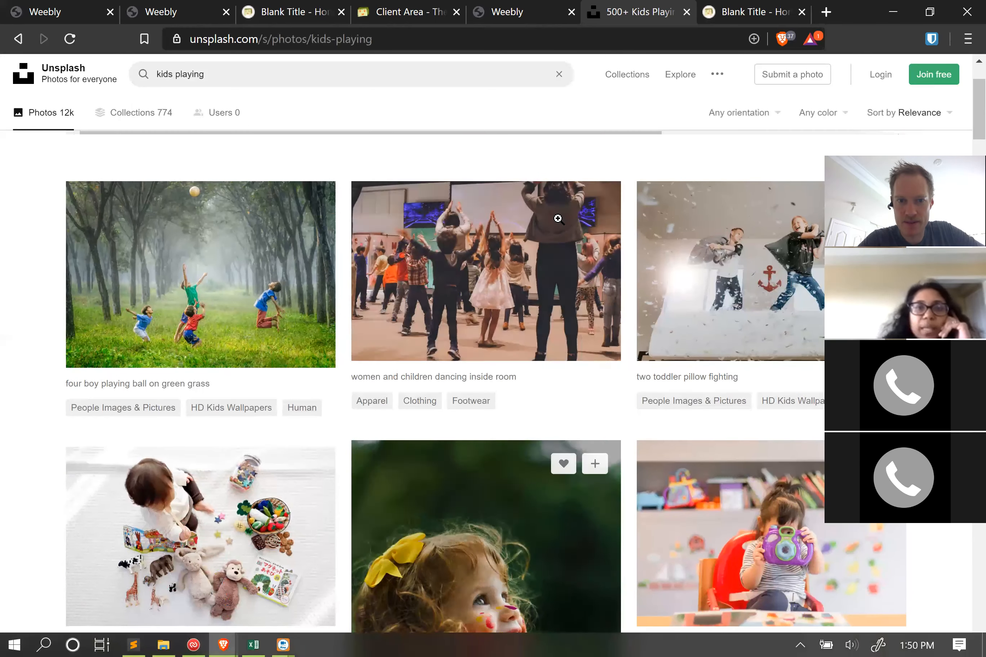
pyautogui.scroll(-4, 558, 219)
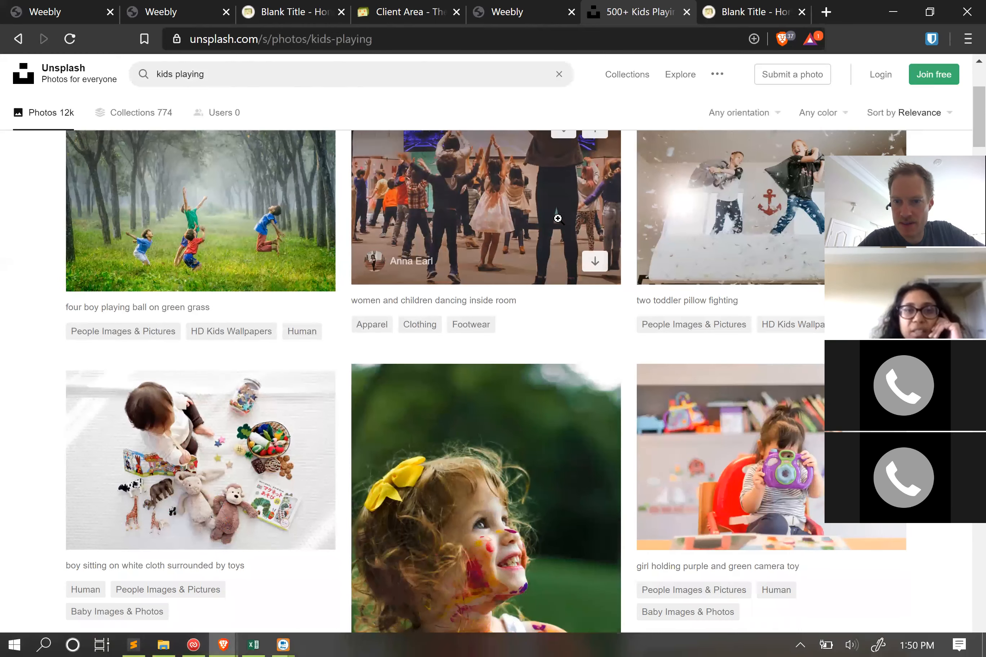
pyautogui.scroll(-3, 559, 219)
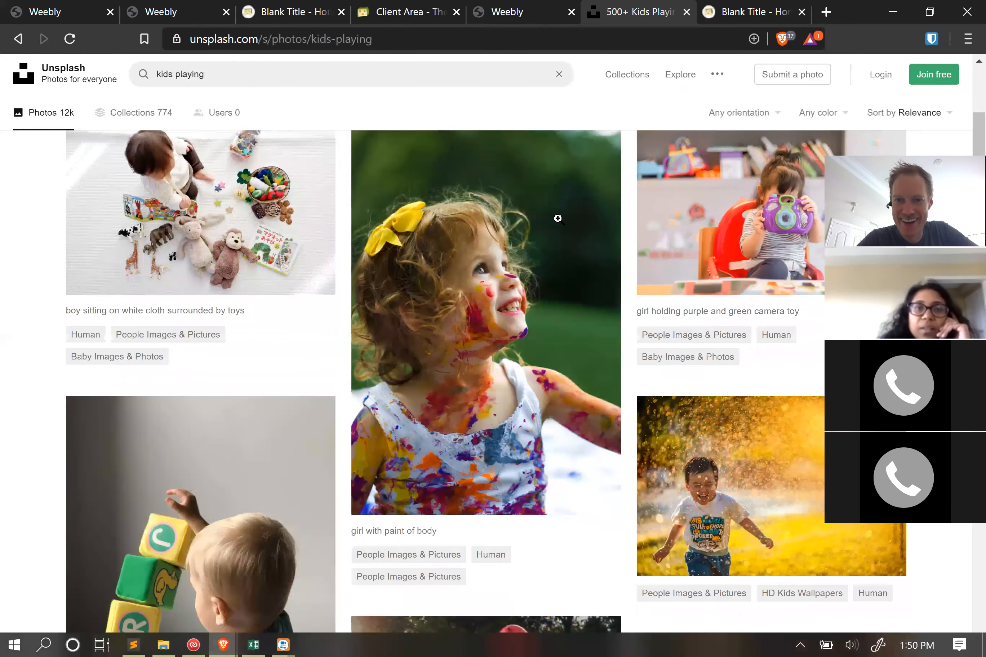
pyautogui.scroll(1, 558, 218)
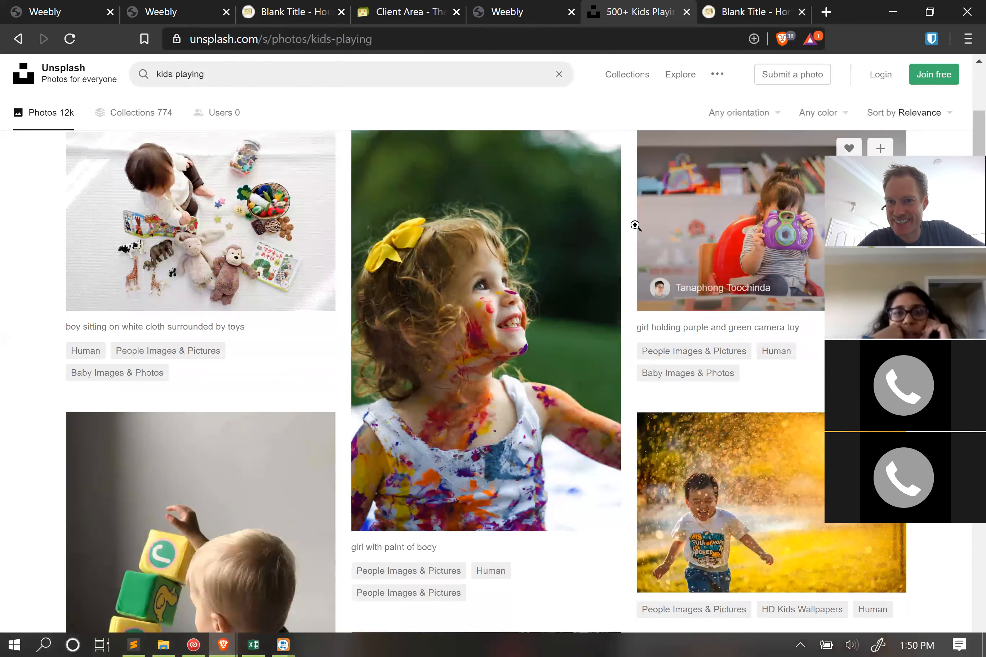
pyautogui.scroll(-3, 589, 223)
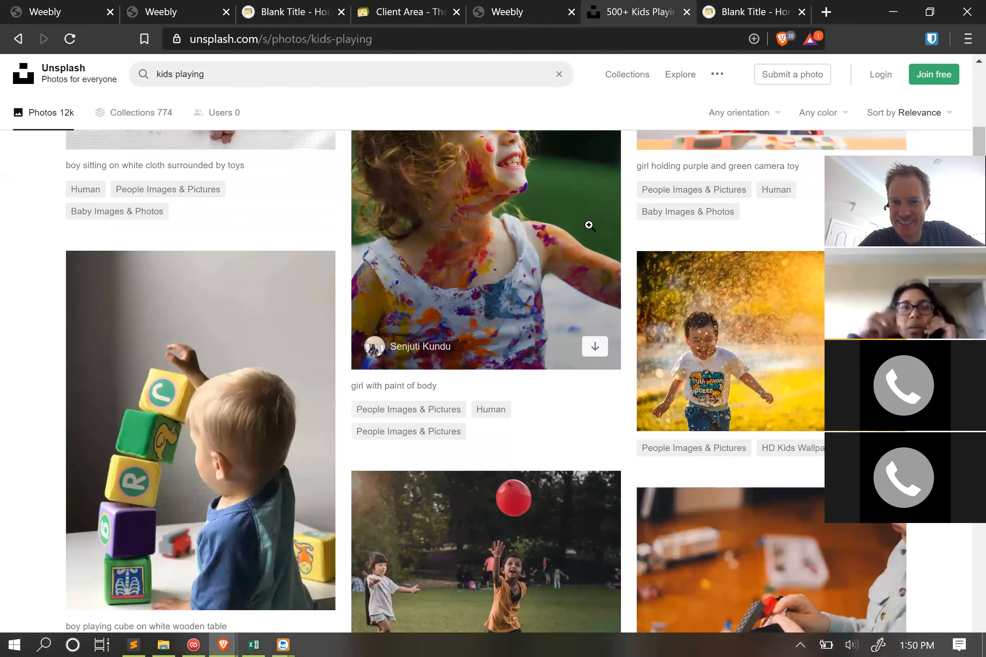
pyautogui.scroll(-2, 592, 229)
pyautogui.scroll(-2, 593, 233)
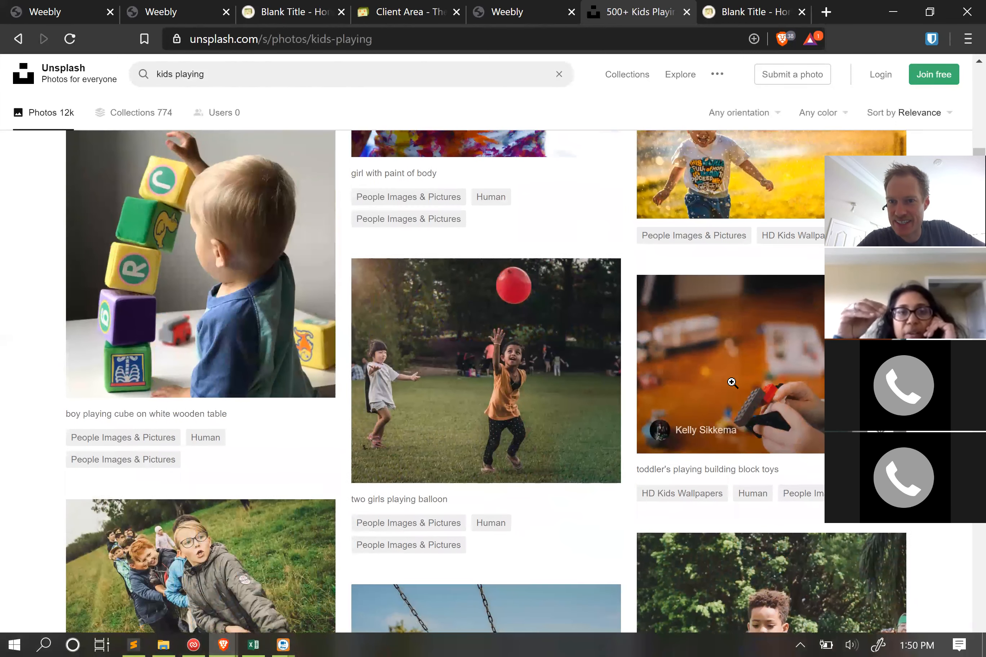
pyautogui.scroll(2, 732, 382)
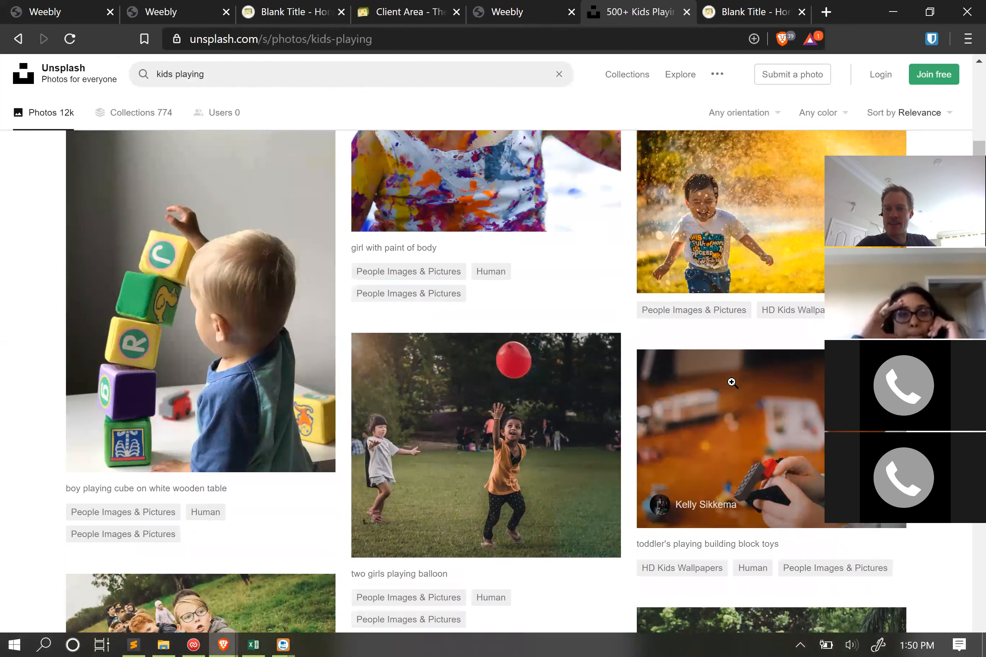
# - Review the Home page header in the Weebly editor and in both published sounds-good.ca tabs
pyautogui.click(505, 11)
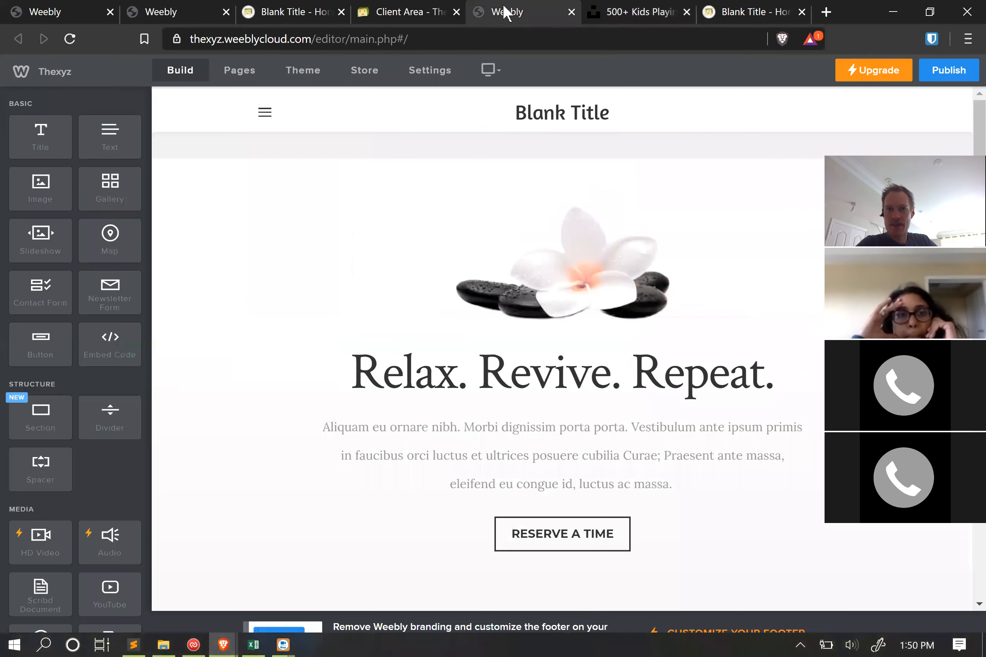
pyautogui.click(759, 11)
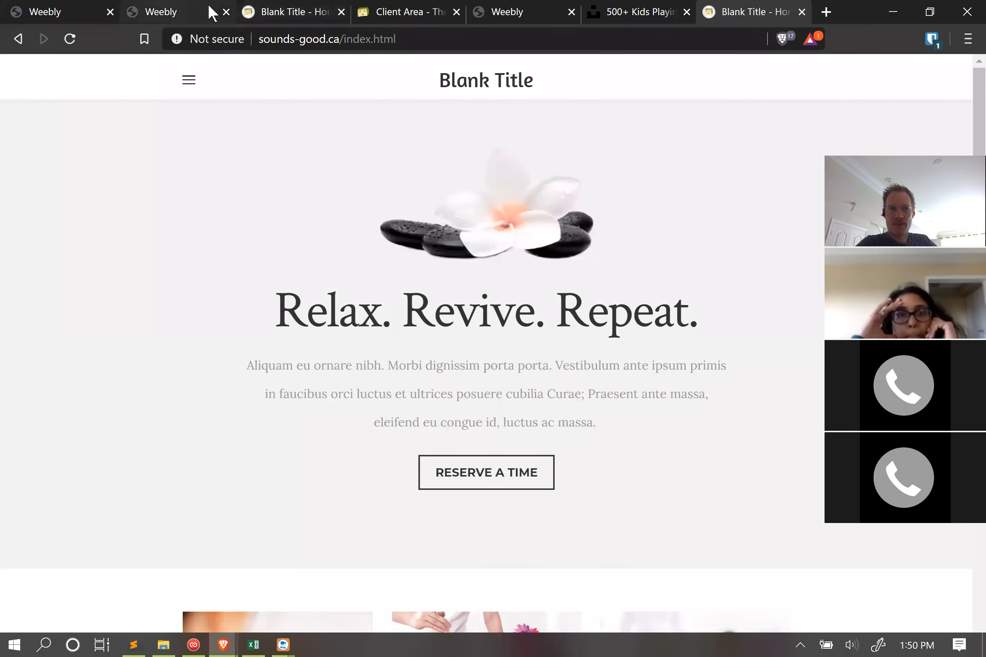
pyautogui.click(276, 12)
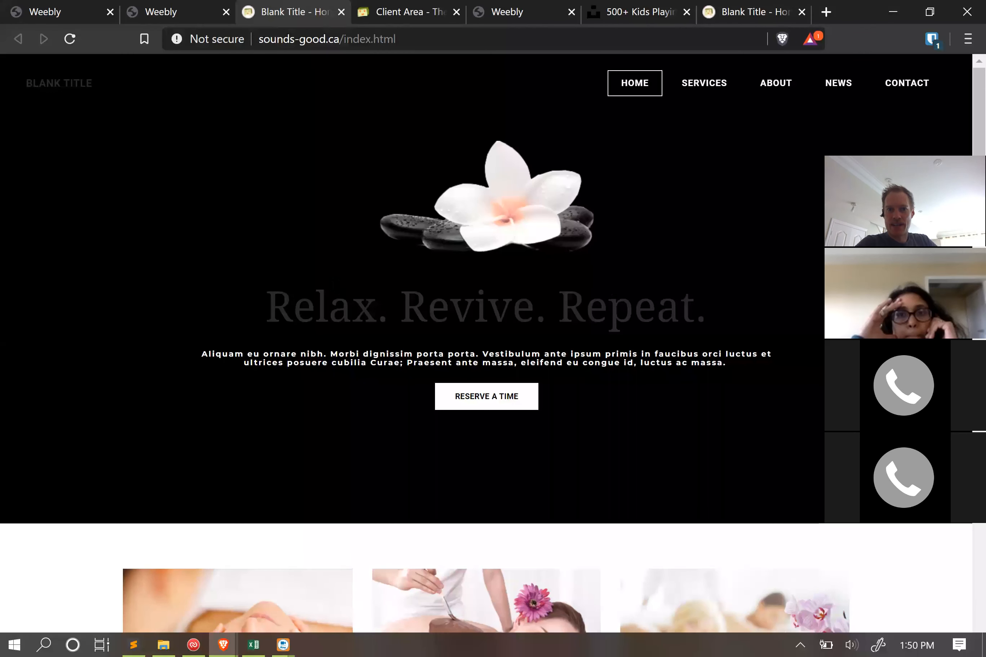
pyautogui.scroll(-1, 182, 238)
pyautogui.scroll(1, 181, 238)
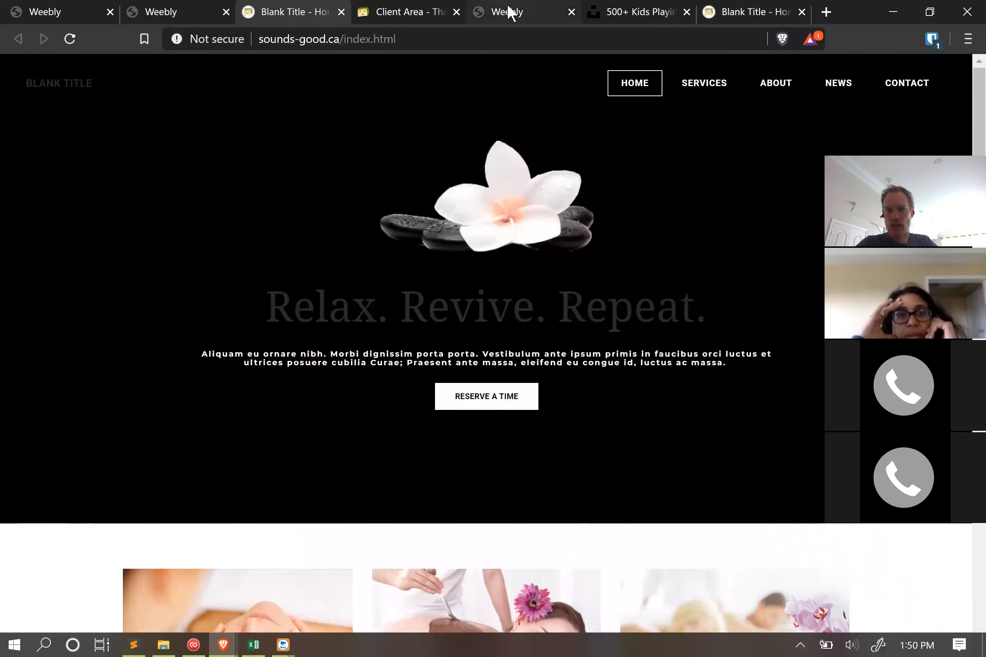
# - Return to Unsplash and examine more of the "kids playing" photos for a suitable replacement for the flower header image
pyautogui.click(636, 12)
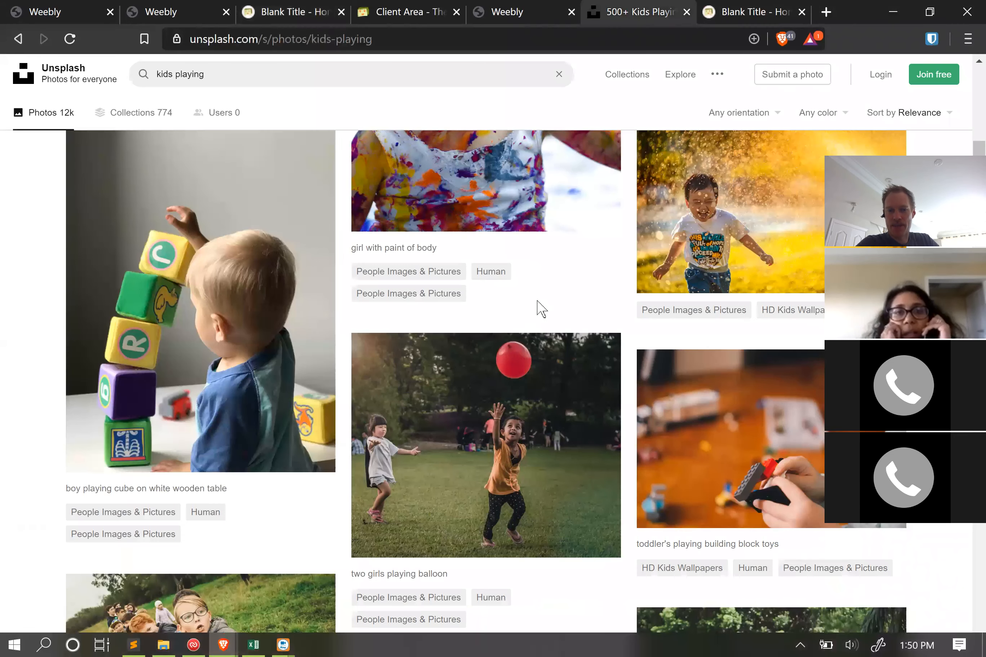
pyautogui.scroll(-5, 541, 309)
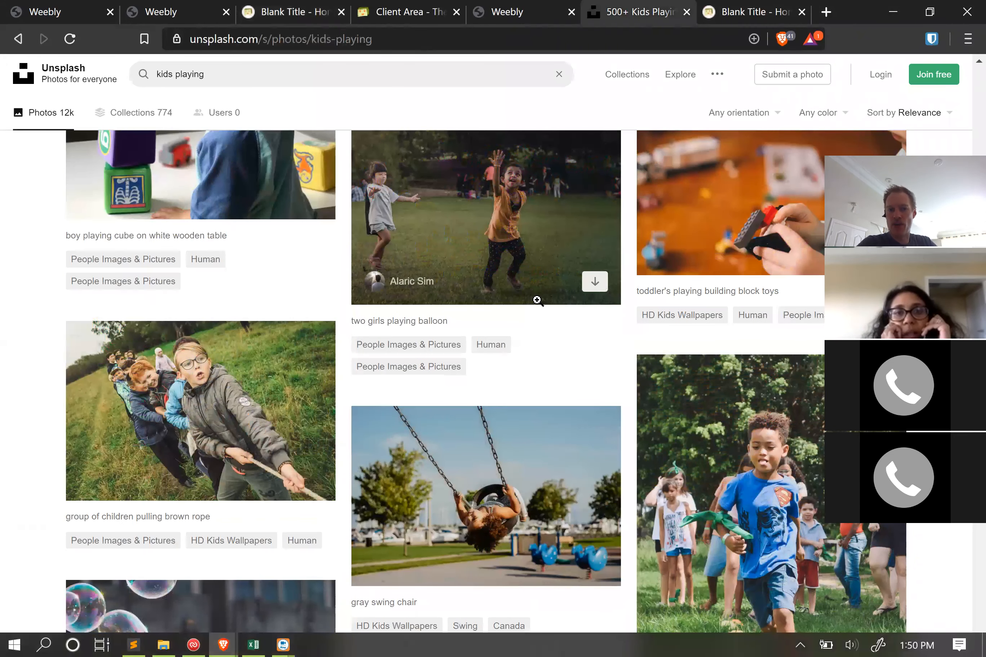
pyautogui.scroll(-8, 537, 301)
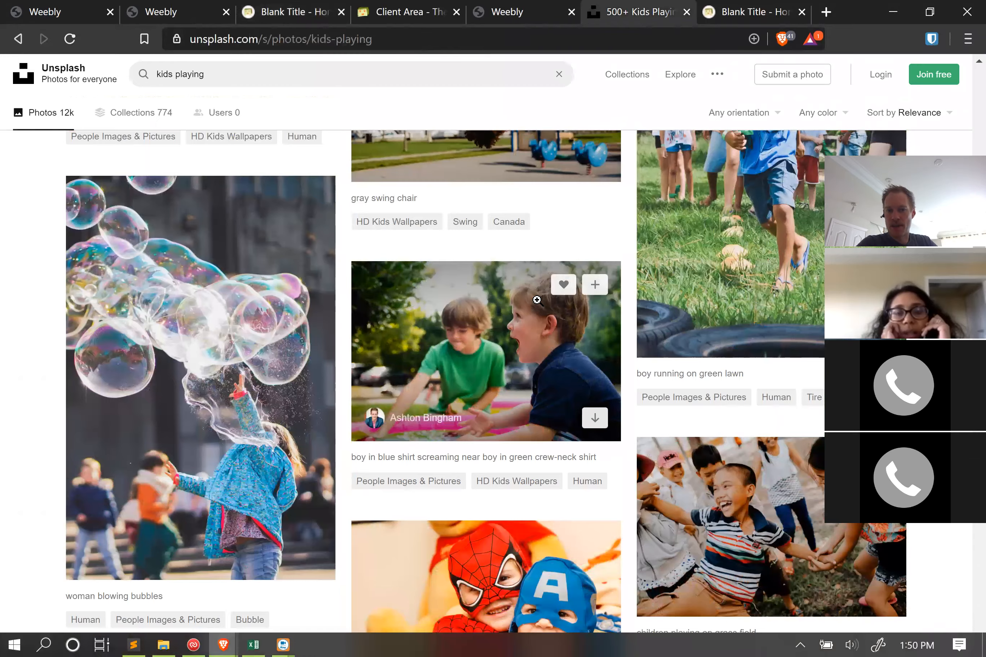
pyautogui.scroll(-4, 537, 300)
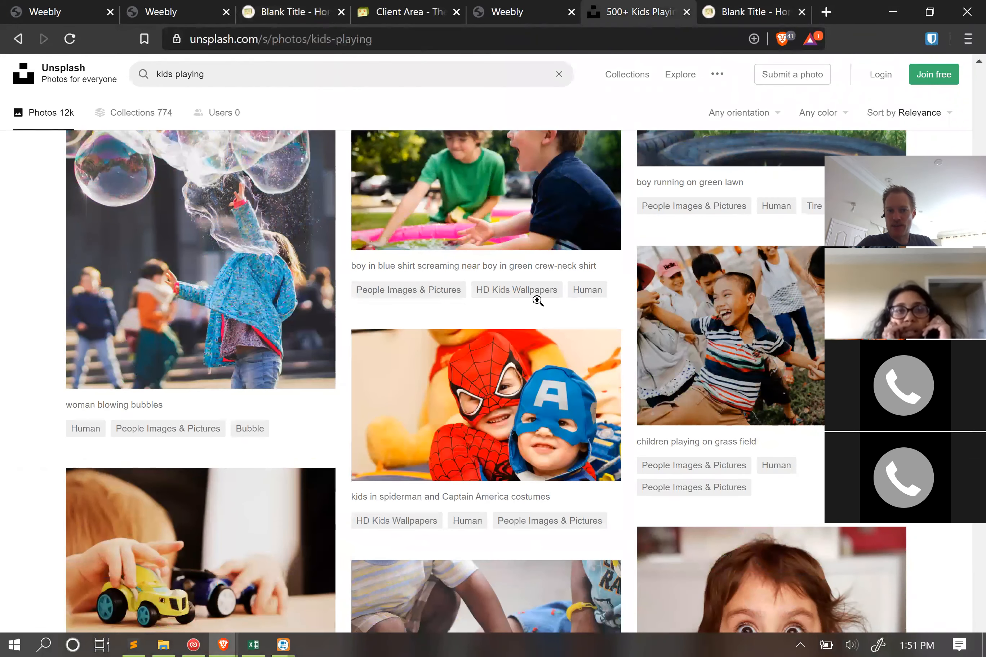
pyautogui.scroll(-3, 541, 308)
pyautogui.scroll(-3, 541, 309)
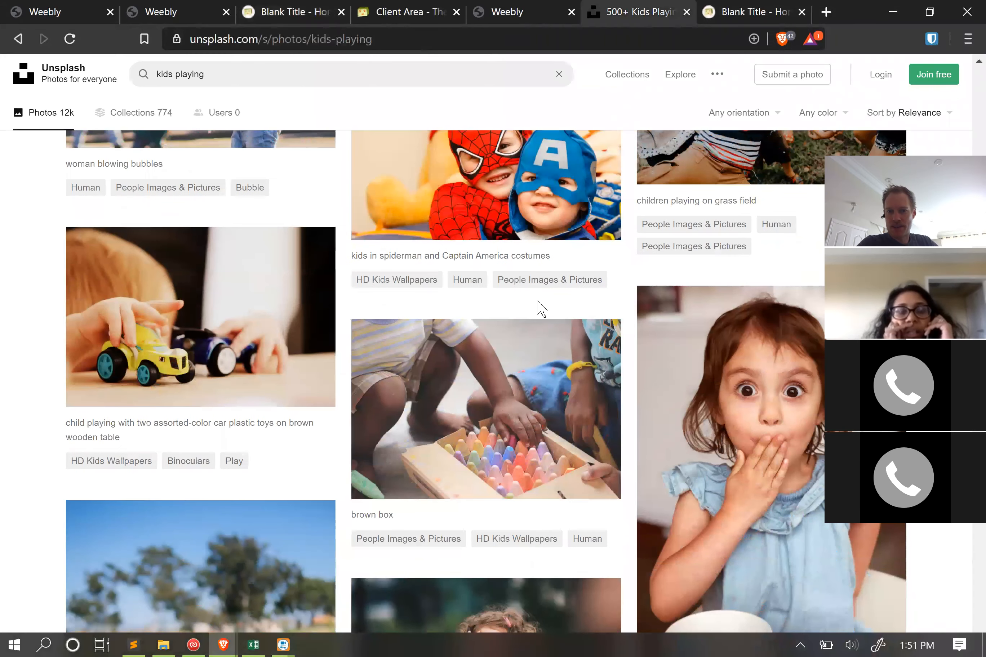
pyautogui.scroll(-4, 539, 316)
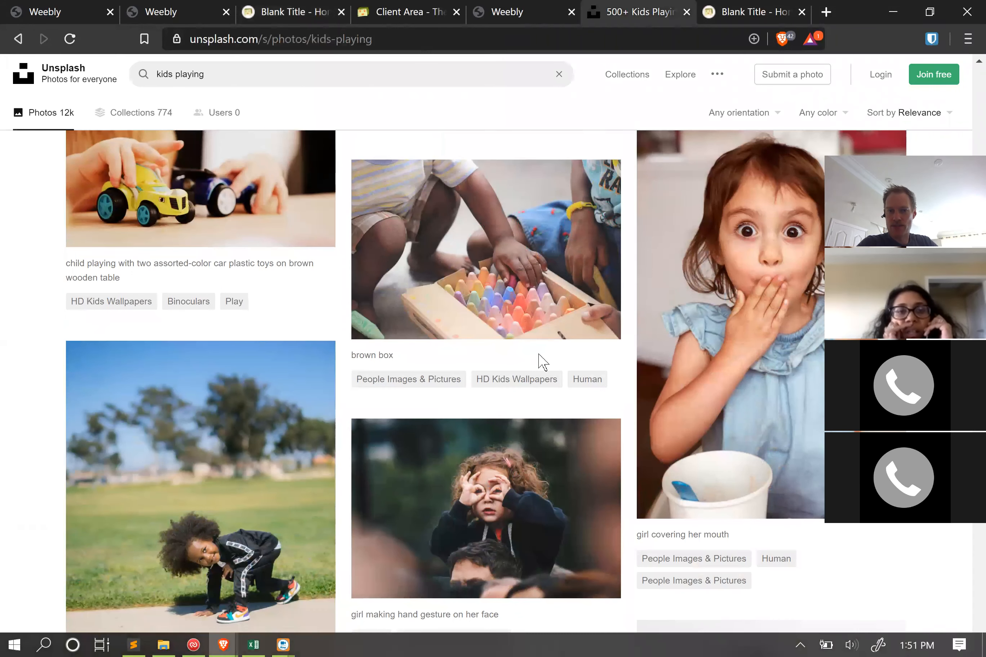
pyautogui.scroll(-4, 539, 354)
pyautogui.scroll(-5, 538, 353)
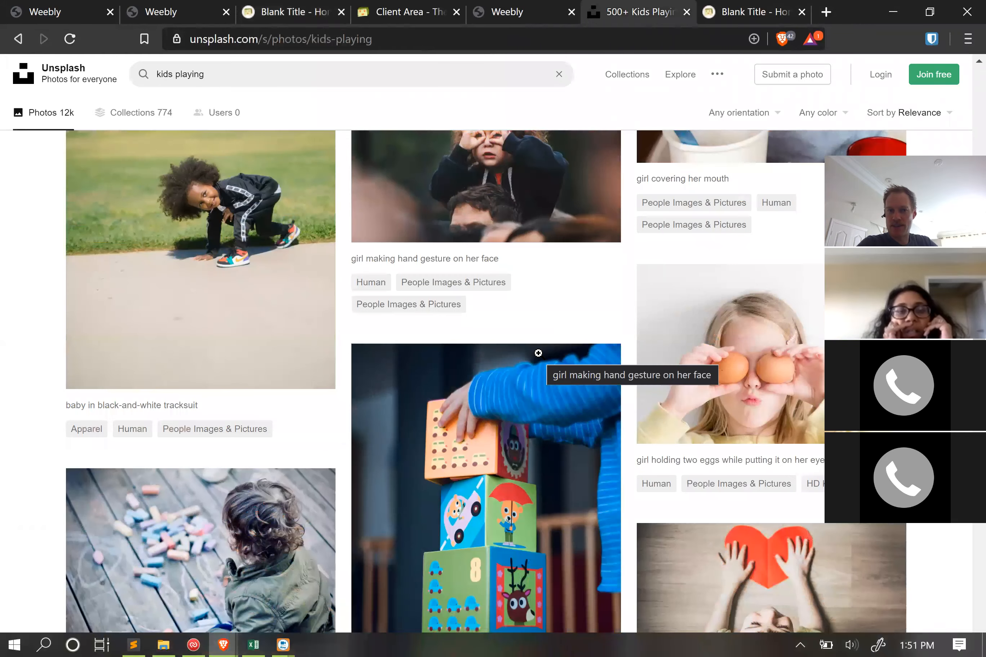
pyautogui.scroll(-6, 539, 353)
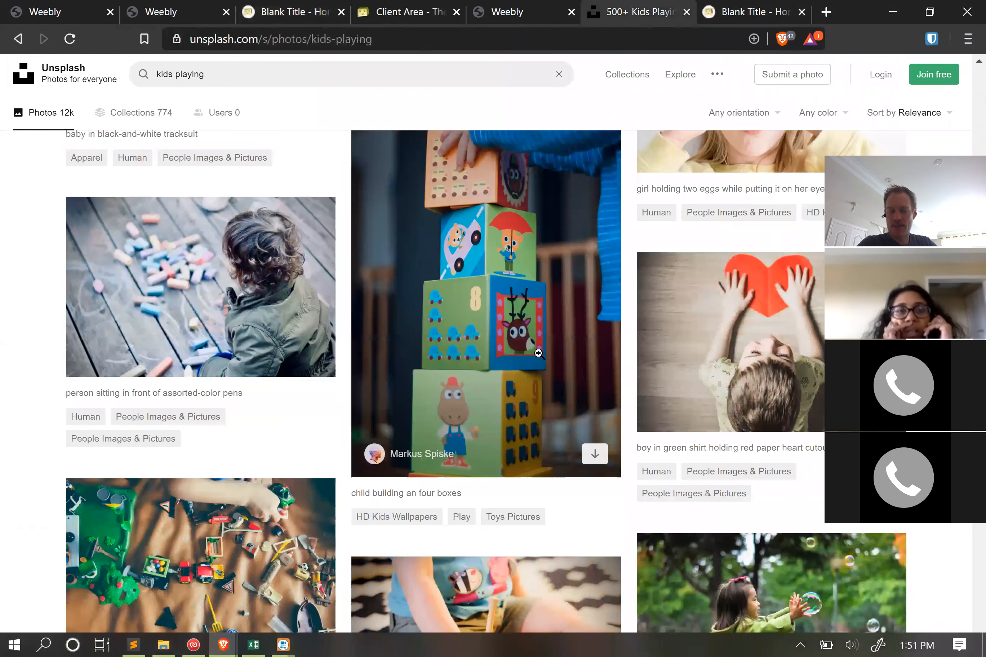
pyautogui.scroll(-6, 538, 354)
pyautogui.scroll(-5, 540, 354)
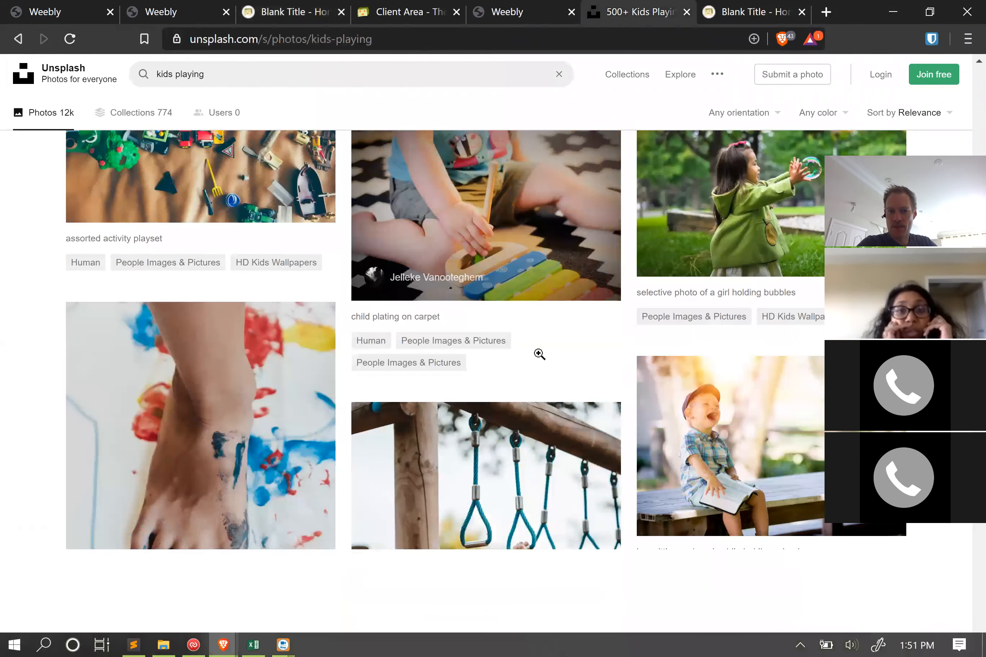
pyautogui.scroll(-3, 539, 355)
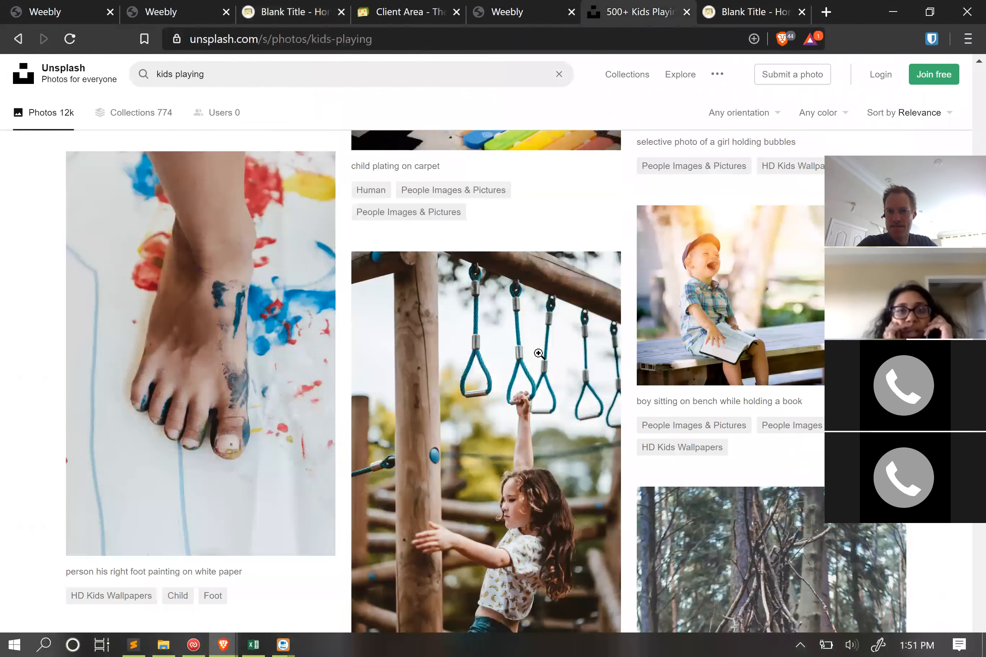
pyautogui.scroll(3, 721, 418)
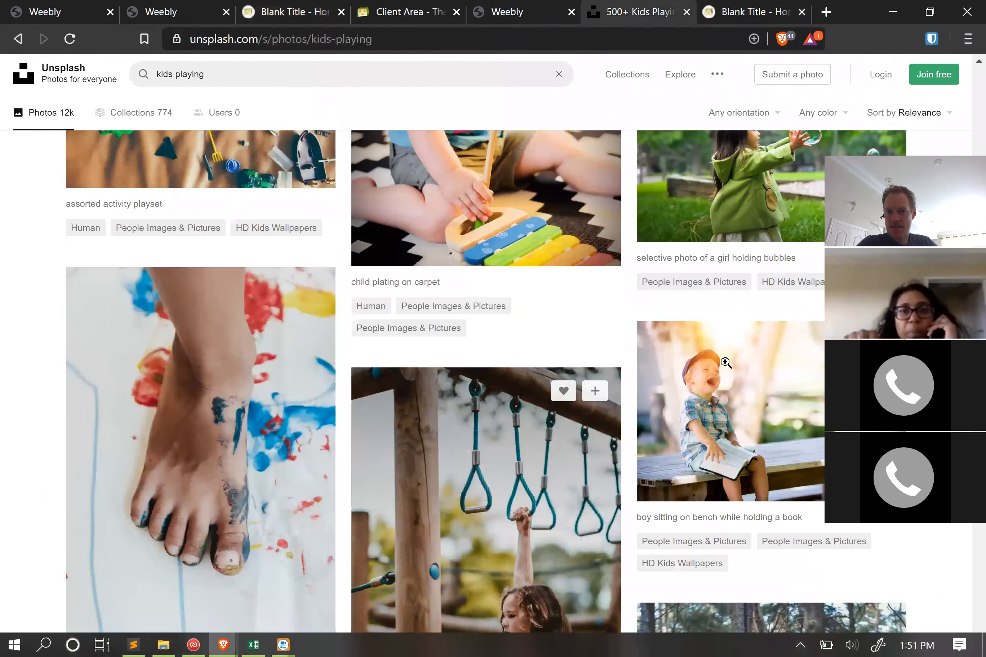
pyautogui.scroll(5, 648, 397)
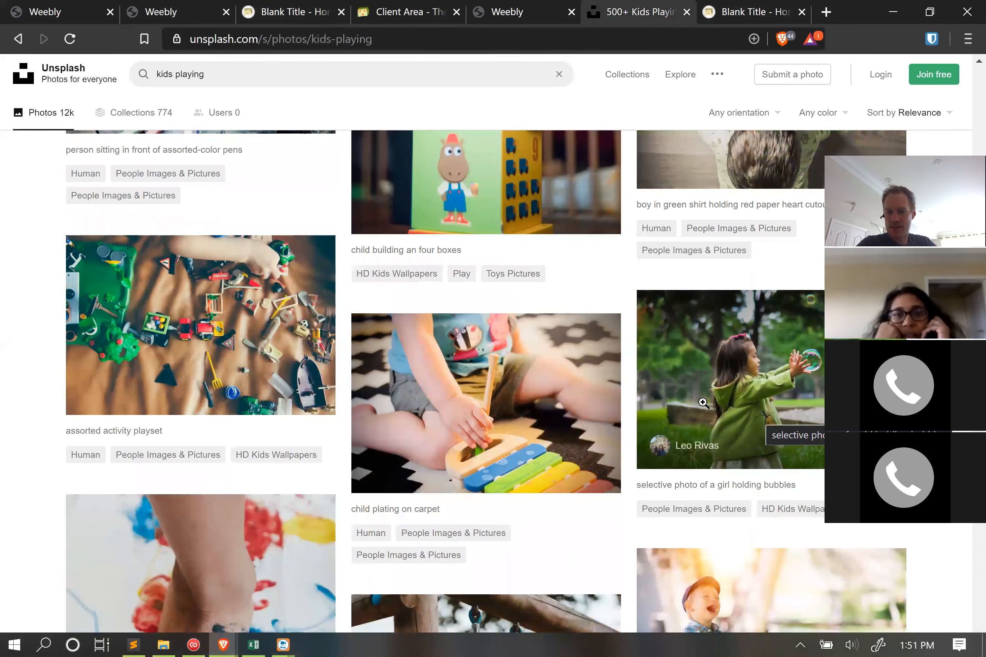
pyautogui.scroll(-3, 764, 526)
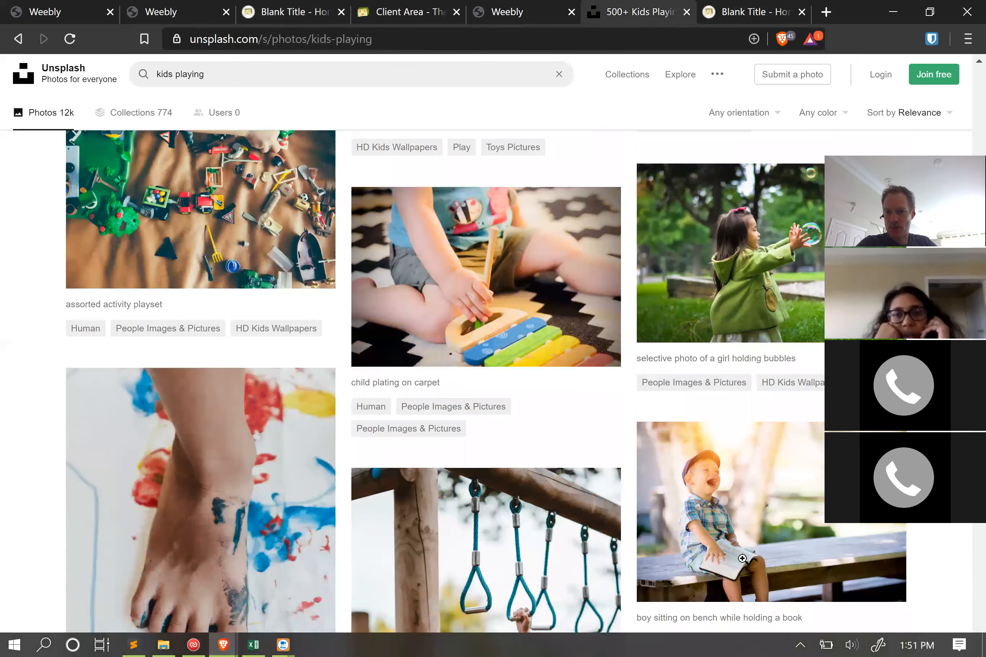
# - Examine photos further down the "kids playing" results for a bright, child-focused header image
pyautogui.scroll(-3, 662, 468)
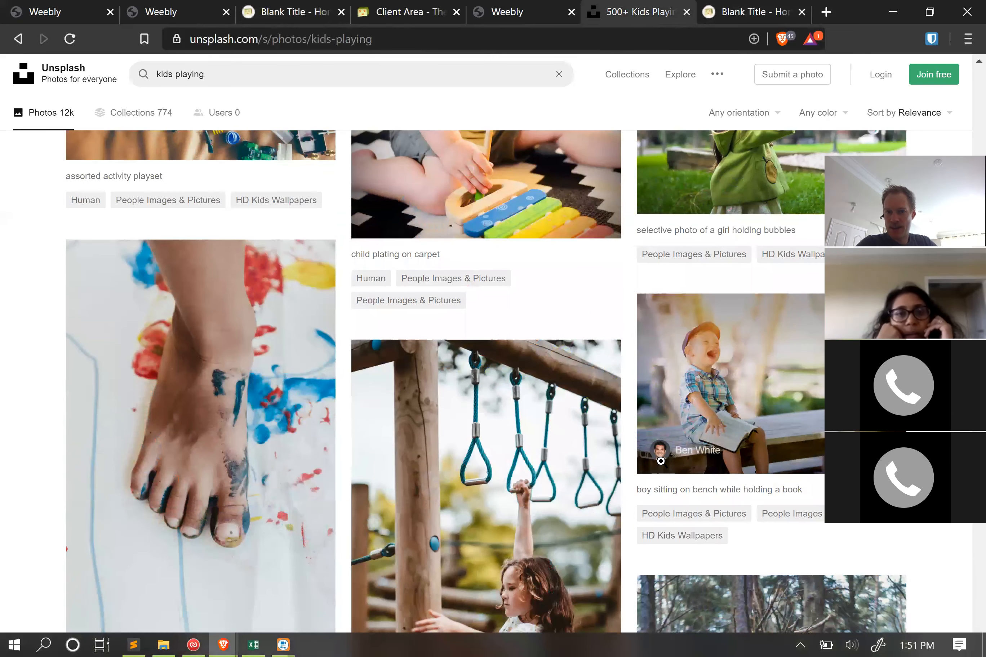
pyautogui.scroll(-2, 662, 464)
pyautogui.scroll(-7, 663, 462)
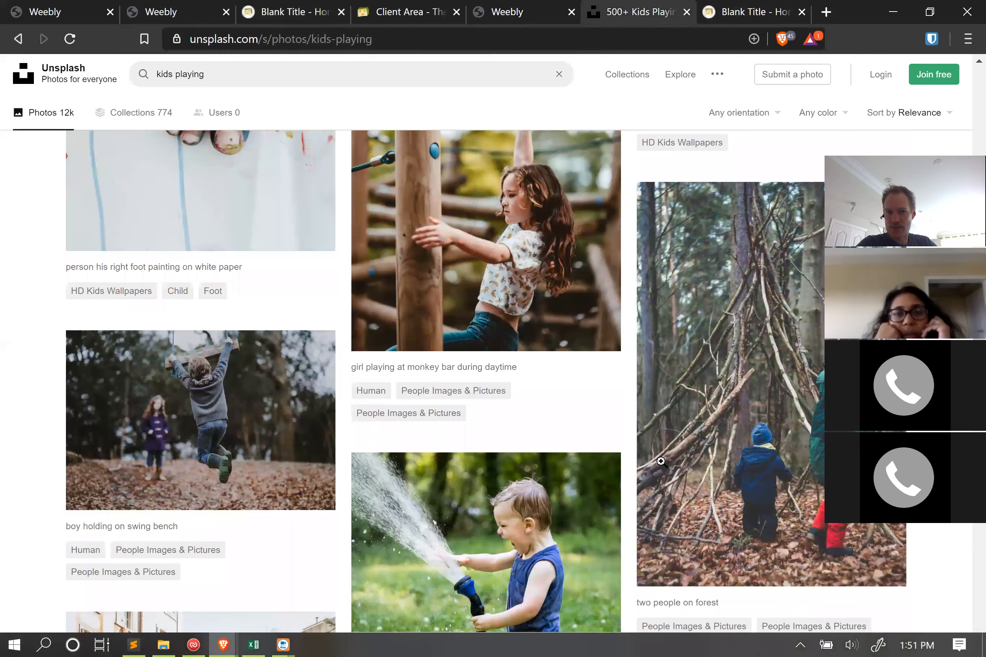
pyautogui.scroll(-5, 661, 462)
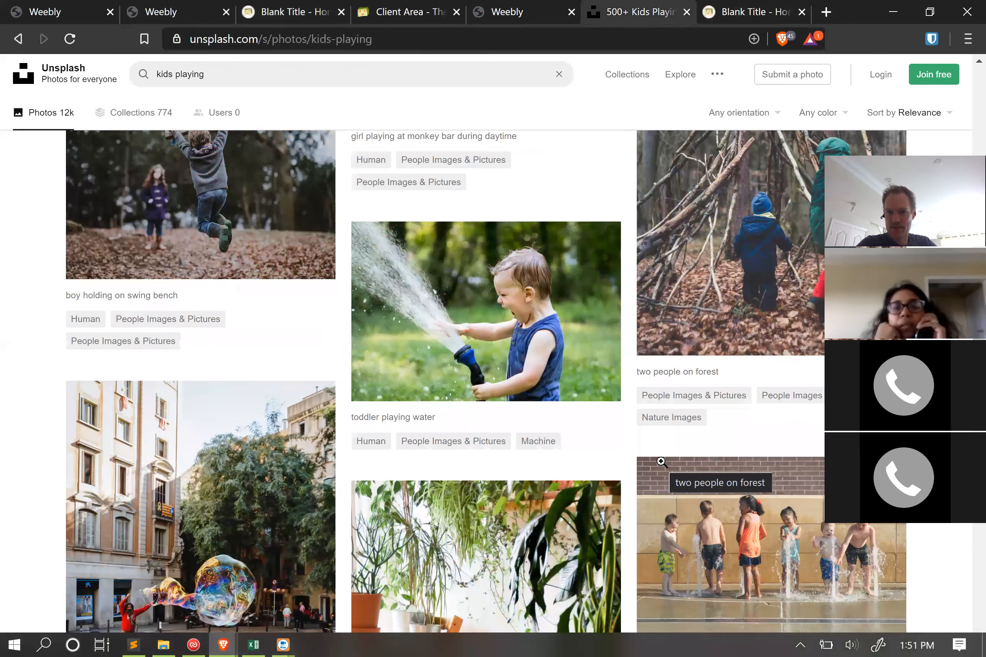
pyautogui.scroll(-10, 662, 464)
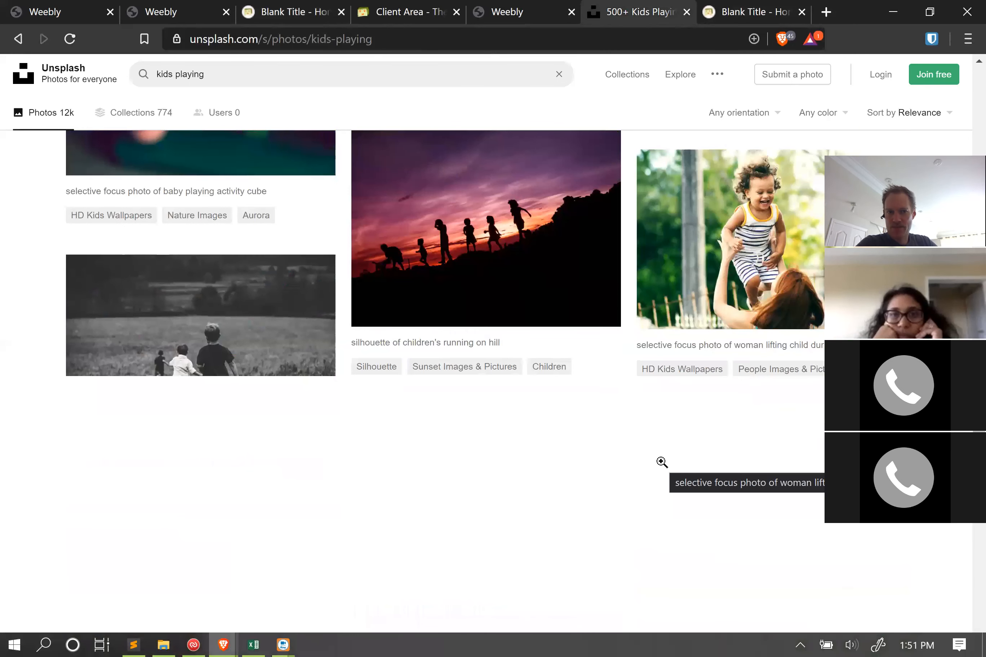
pyautogui.scroll(3, 530, 423)
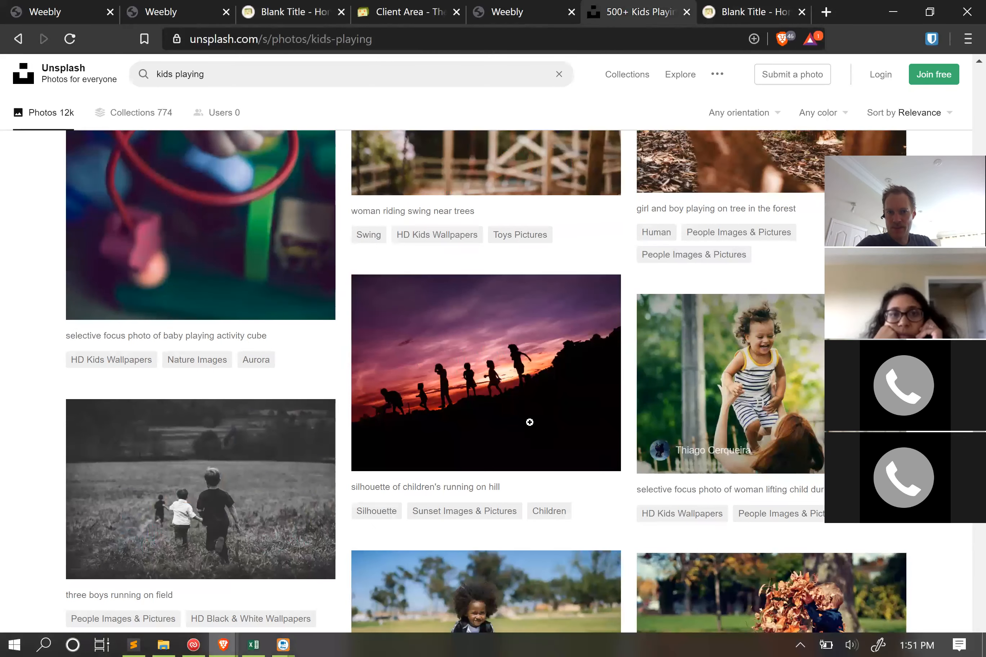
pyautogui.scroll(-5, 529, 422)
pyautogui.scroll(-8, 518, 304)
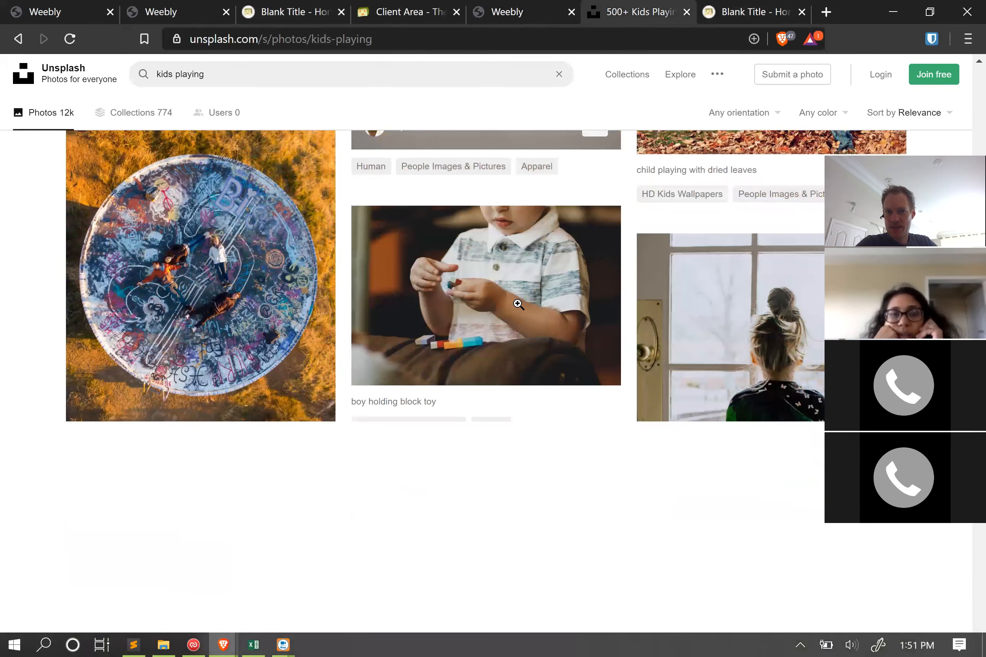
# - Go back over the earlier "kids playing" photos and compare the toy, block and bubble images as header candidates
pyautogui.scroll(5, 518, 304)
pyautogui.scroll(5, 518, 304)
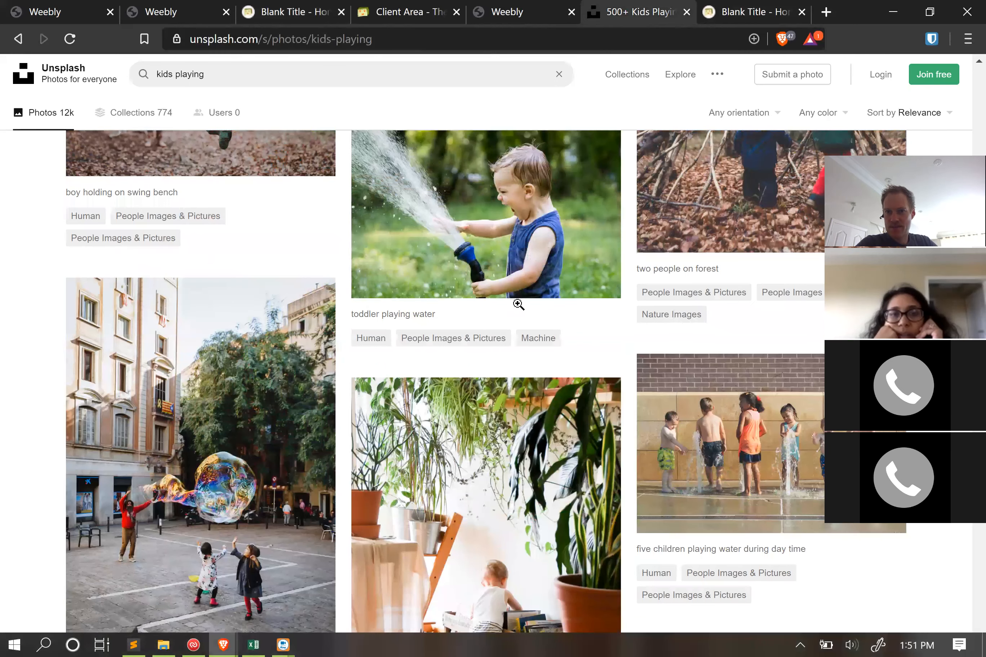
pyautogui.scroll(10, 518, 305)
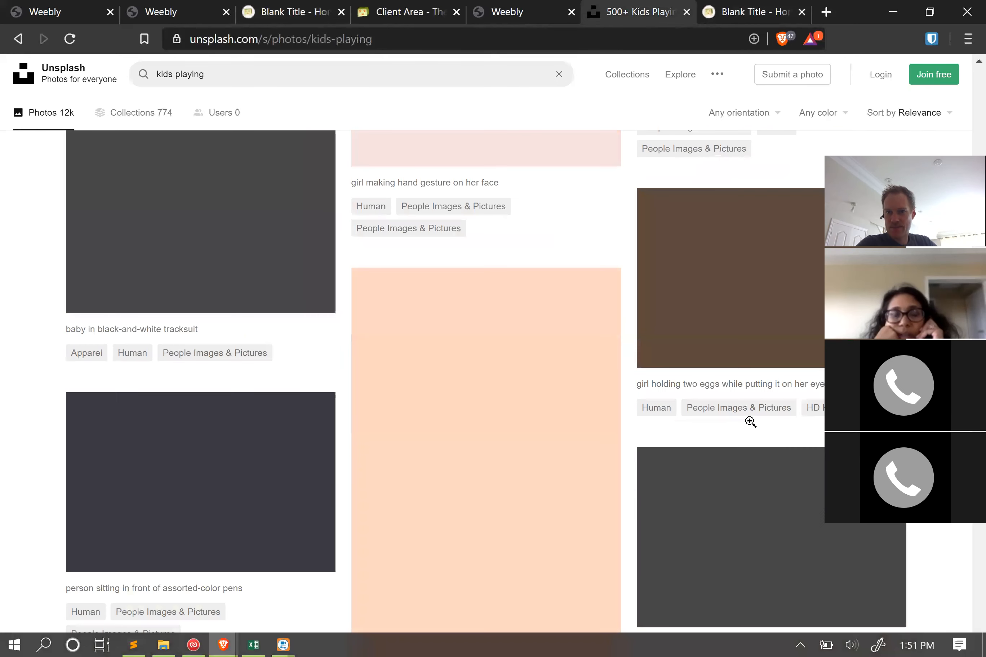
pyautogui.scroll(5, 750, 422)
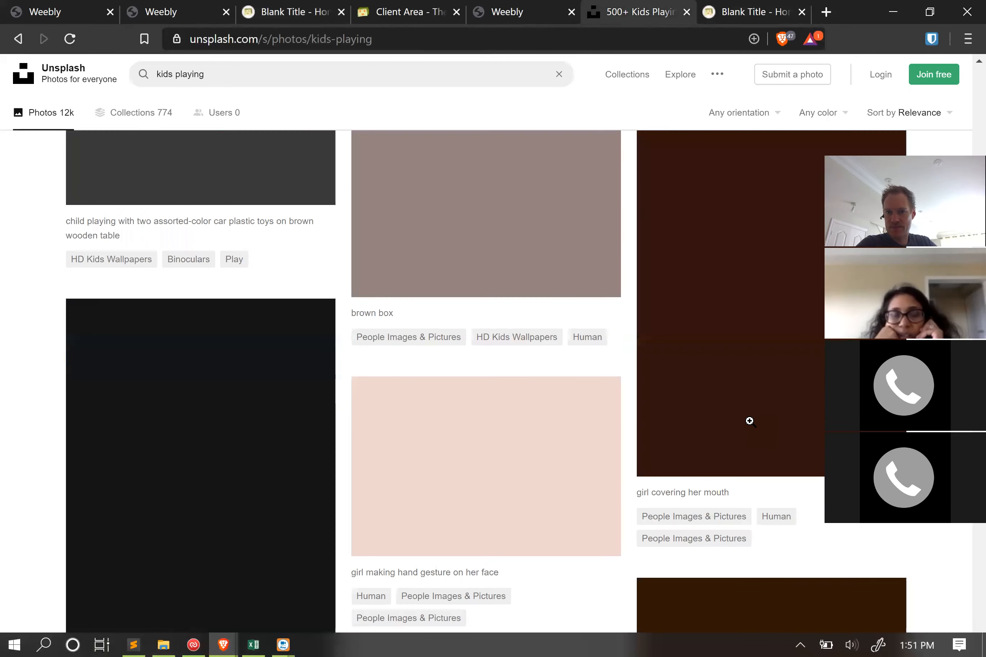
pyautogui.scroll(5, 749, 420)
pyautogui.scroll(-4, 749, 418)
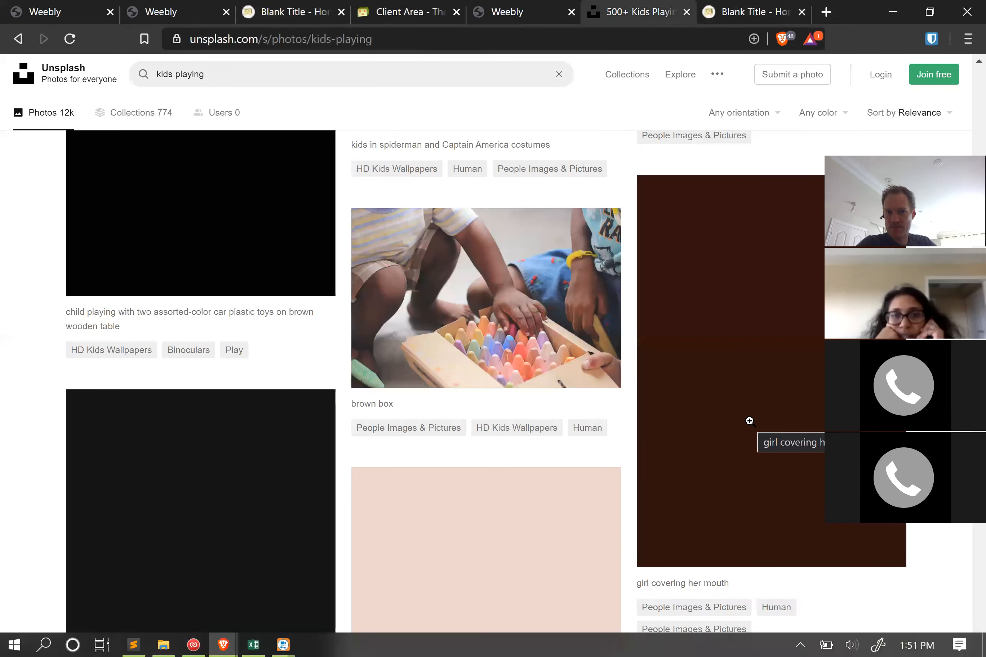
pyautogui.scroll(-2, 678, 452)
pyautogui.scroll(-4, 640, 486)
pyautogui.rightClick(640, 485)
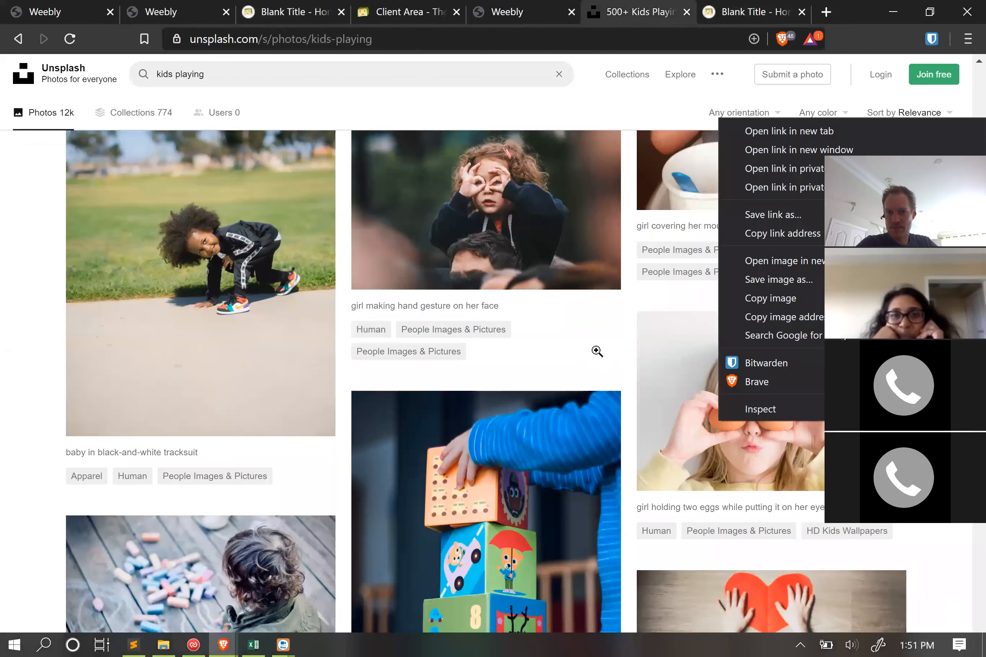
pyautogui.click(610, 393)
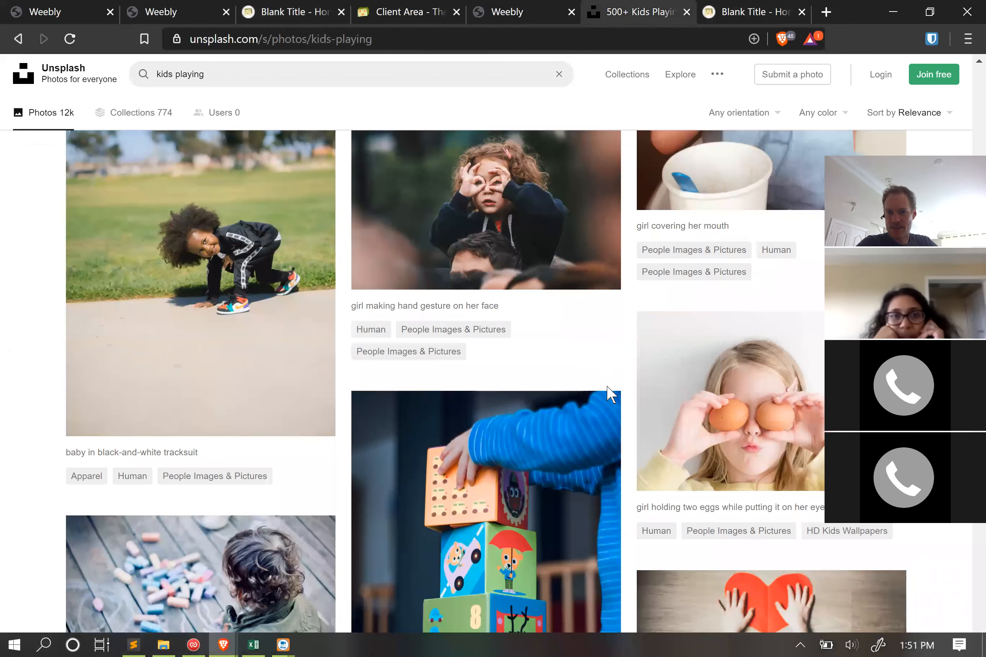
pyautogui.scroll(-14, 610, 393)
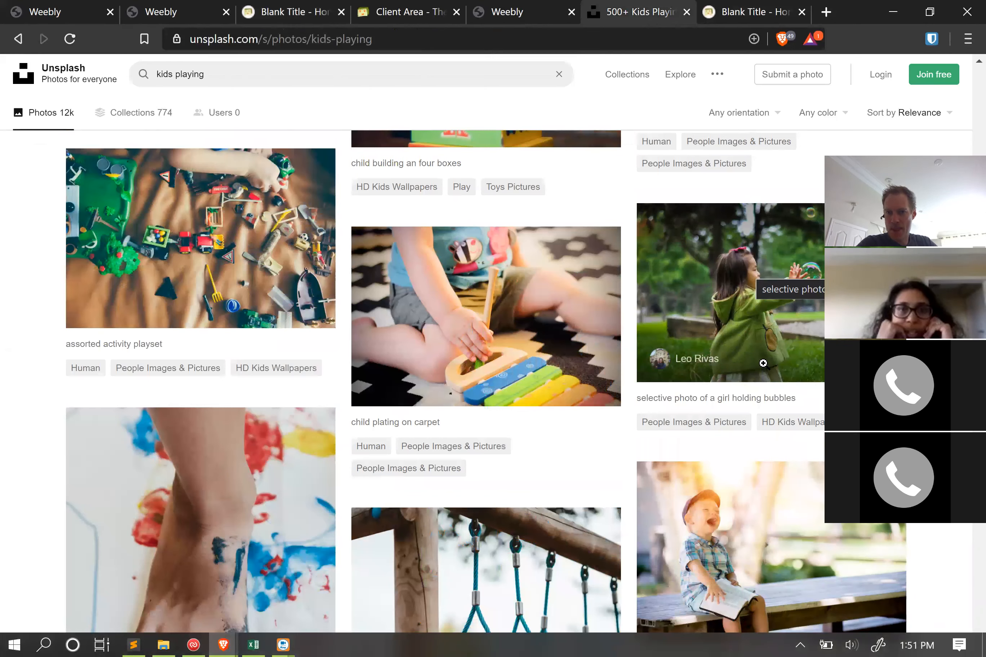
# - Open the full-size view of the photo of a girl in a green coat holding bubbles
pyautogui.click(707, 295)
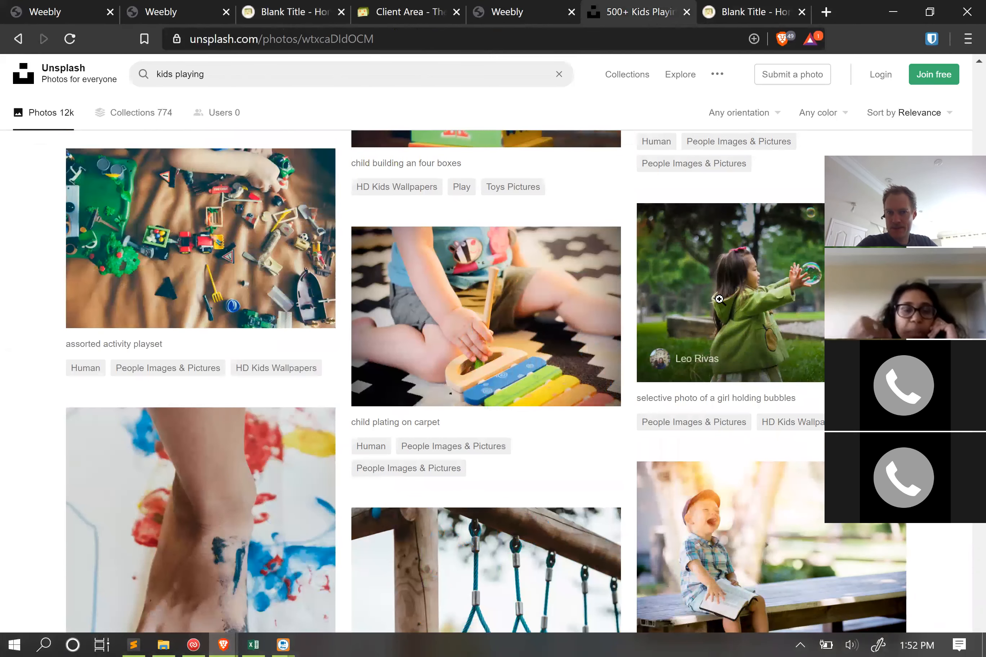
pyautogui.scroll(-1, 636, 333)
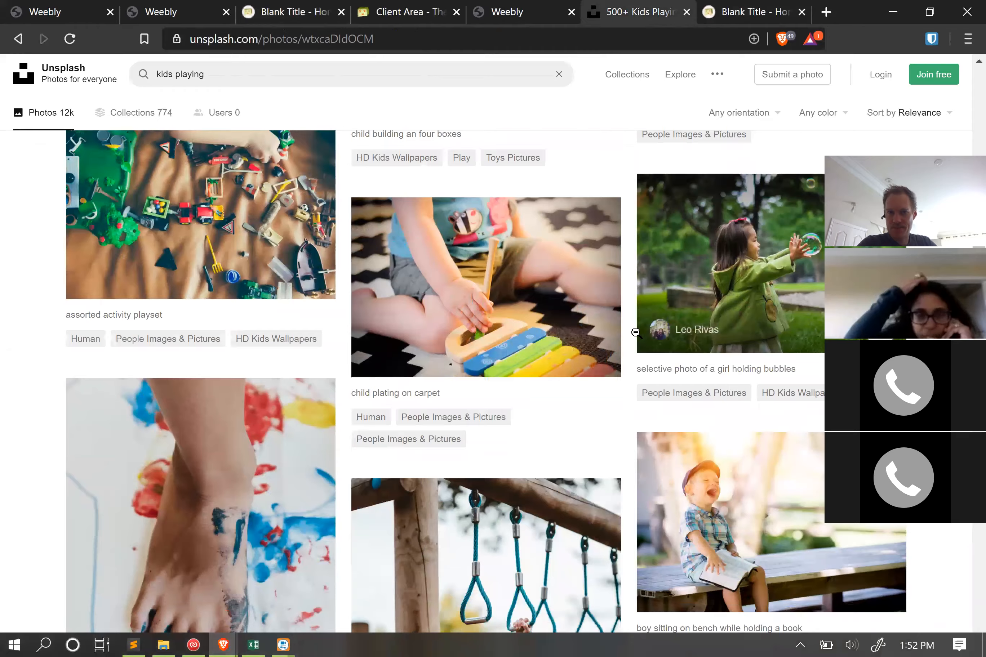
pyautogui.click(636, 333)
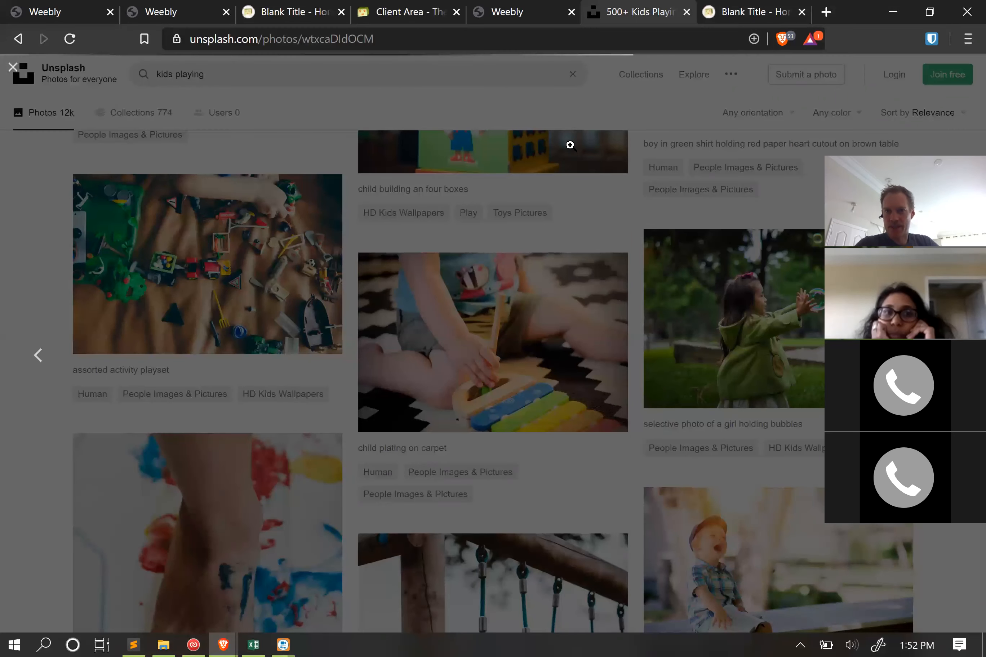
pyautogui.hotkey('ctrl', 'shift', 'Tab')
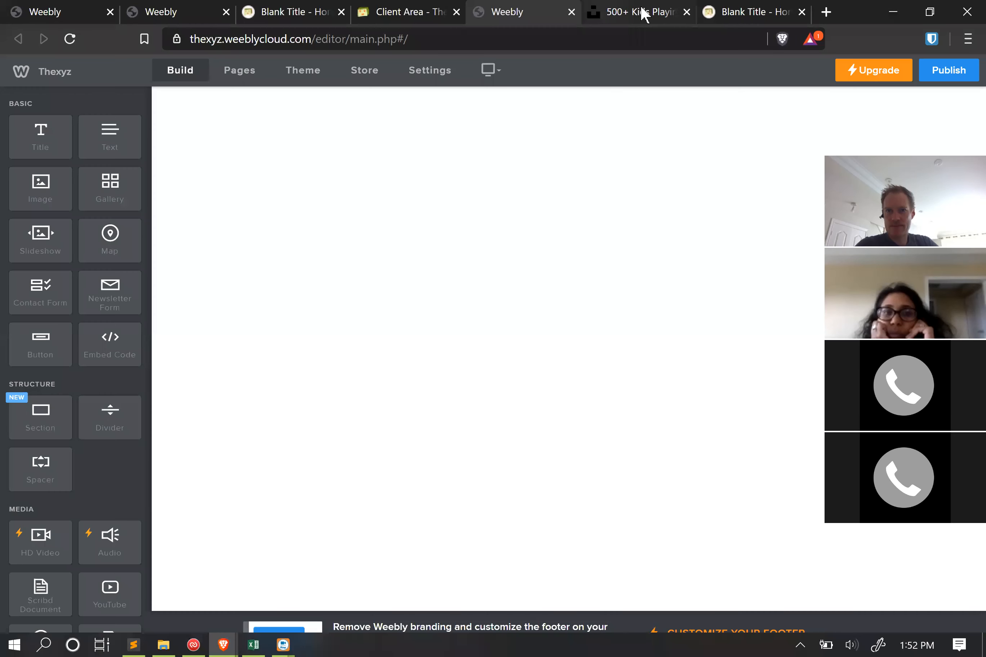
pyautogui.click(643, 14)
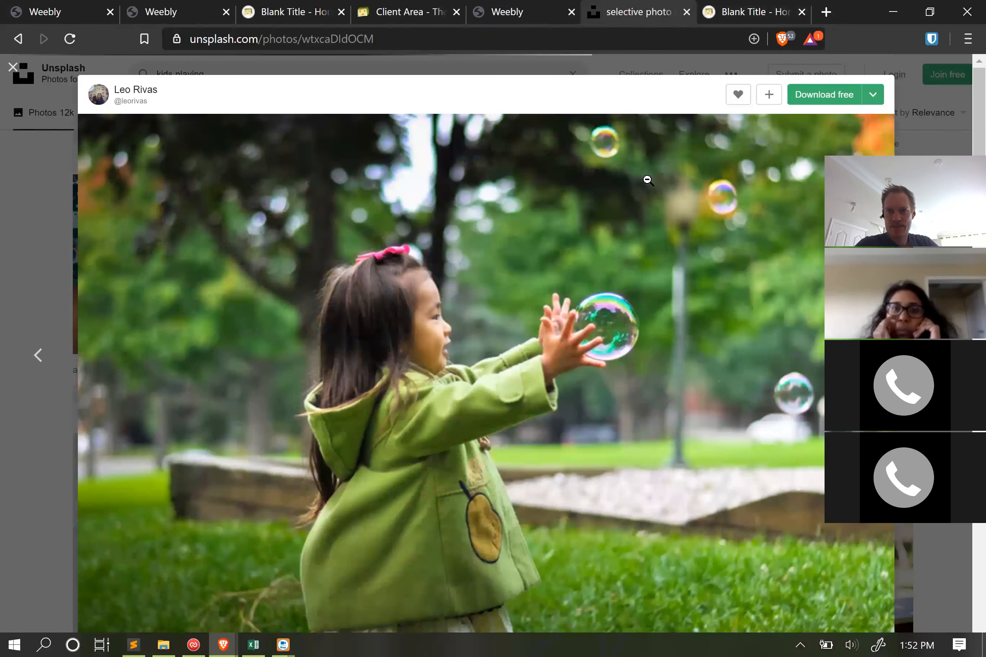
pyautogui.scroll(-2, 648, 180)
pyautogui.scroll(2, 648, 180)
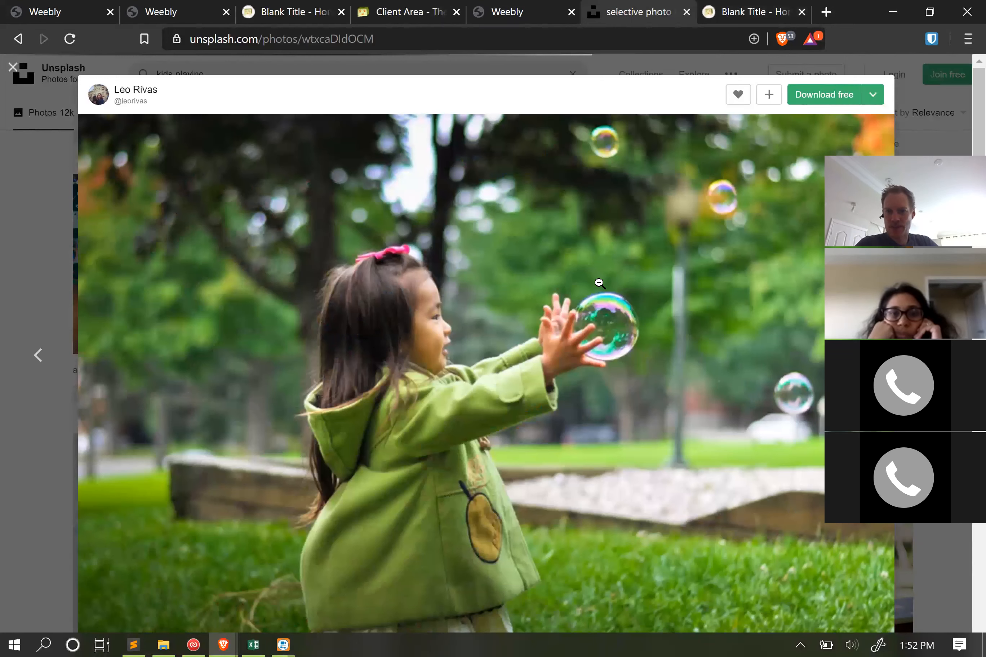
pyautogui.scroll(-3, 110, 389)
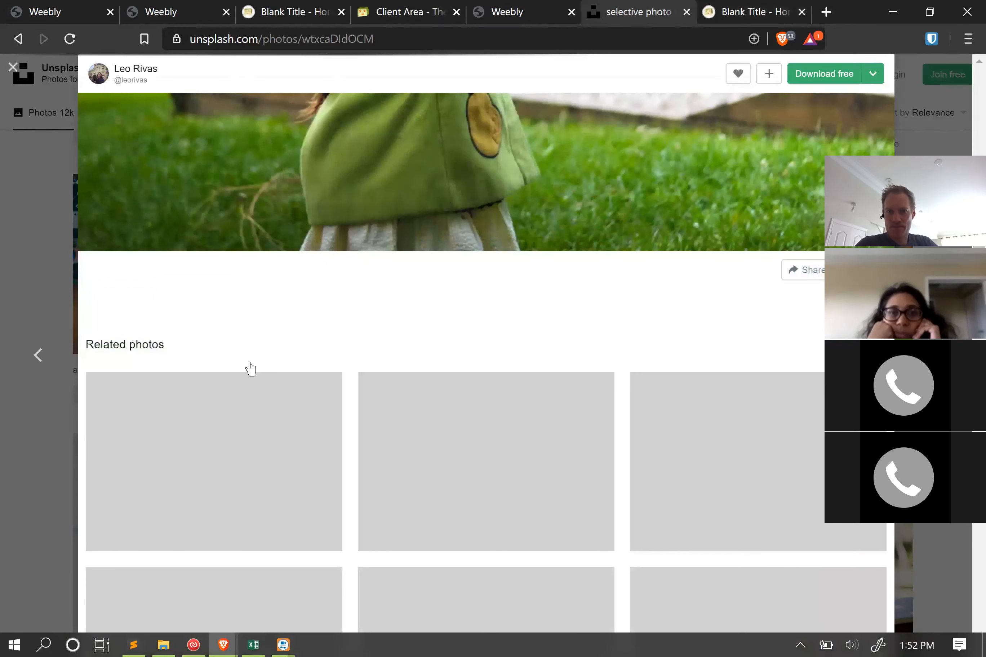
pyautogui.scroll(2, 561, 246)
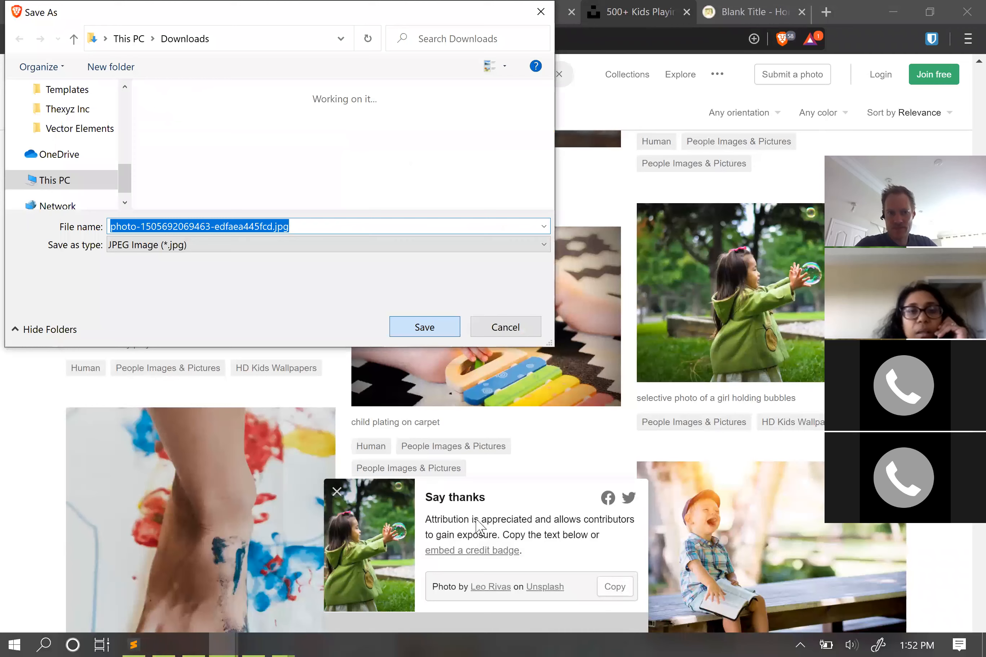
pyautogui.press('Return')
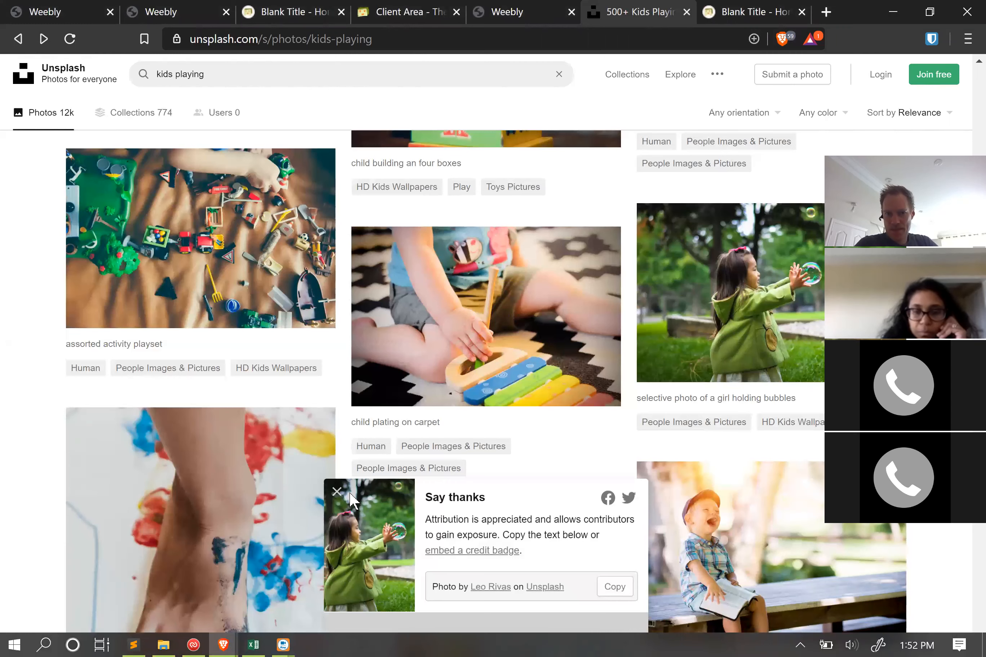
# - Close the Unsplash page, return to the Weebly editor showing "Connecting Through Communication", and dismiss the Button settings
pyautogui.click(687, 12)
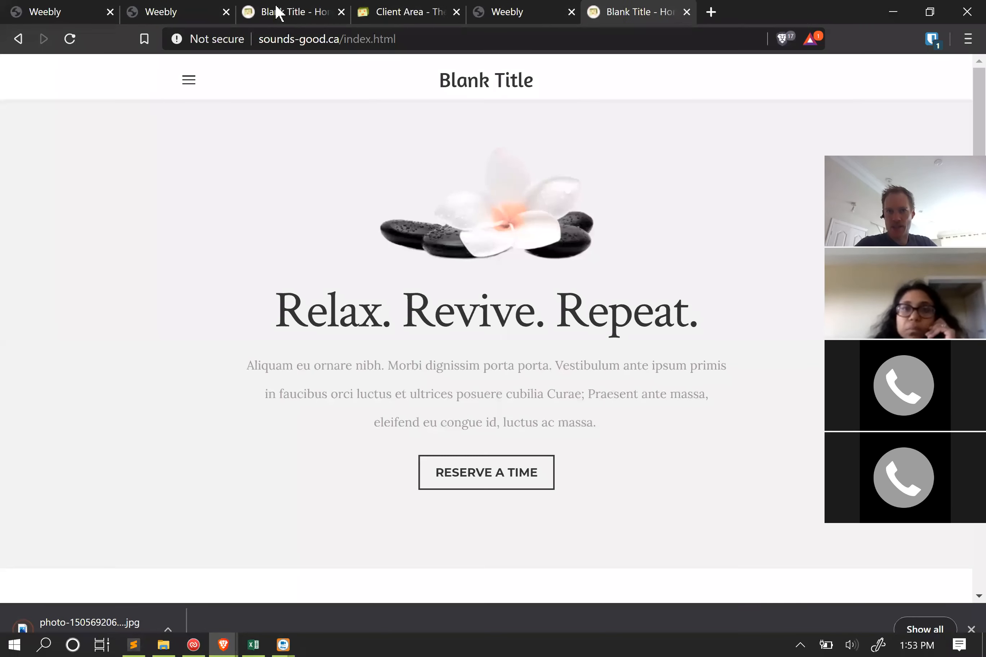
pyautogui.click(316, 17)
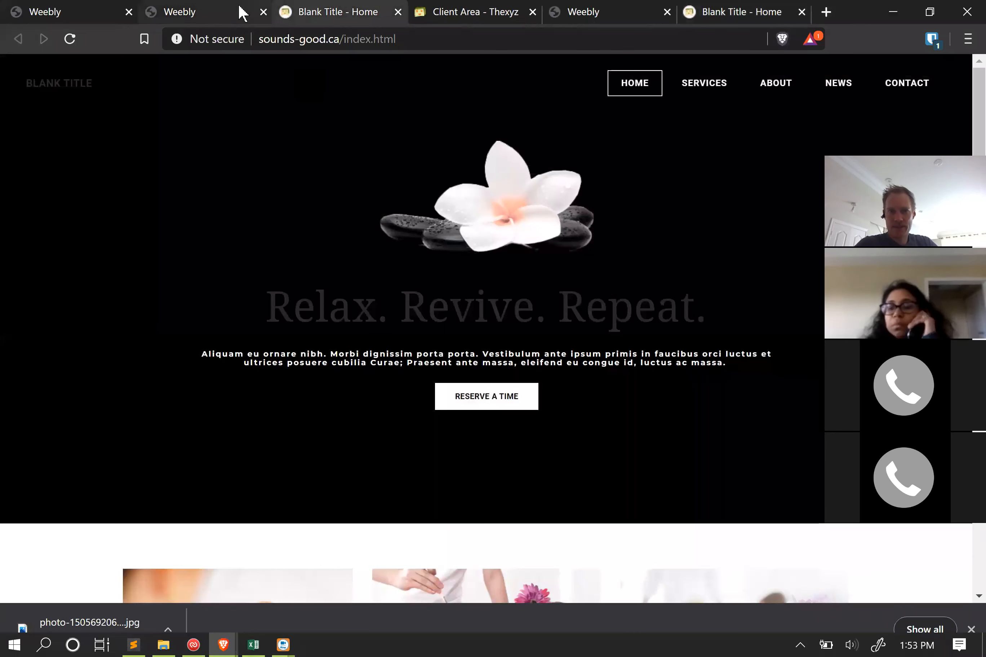
pyautogui.click(492, 13)
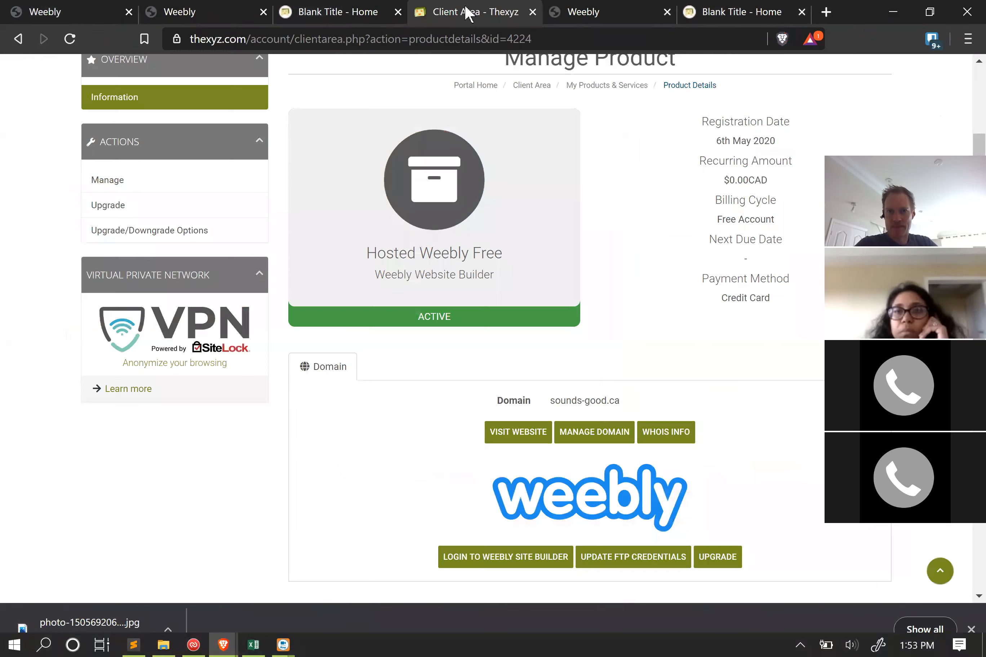
pyautogui.click(294, 7)
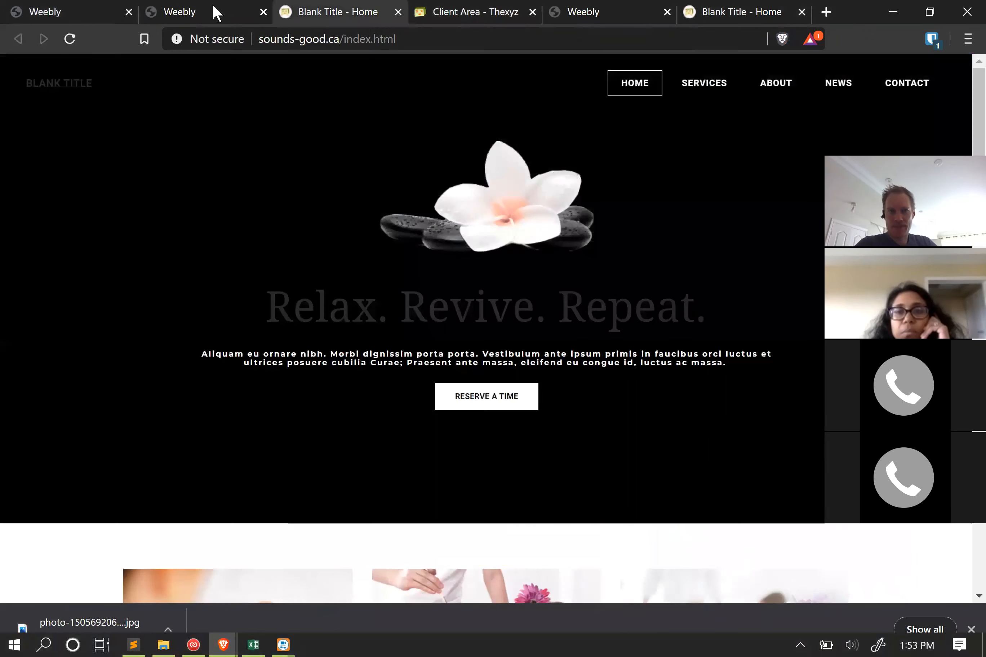
pyautogui.click(215, 8)
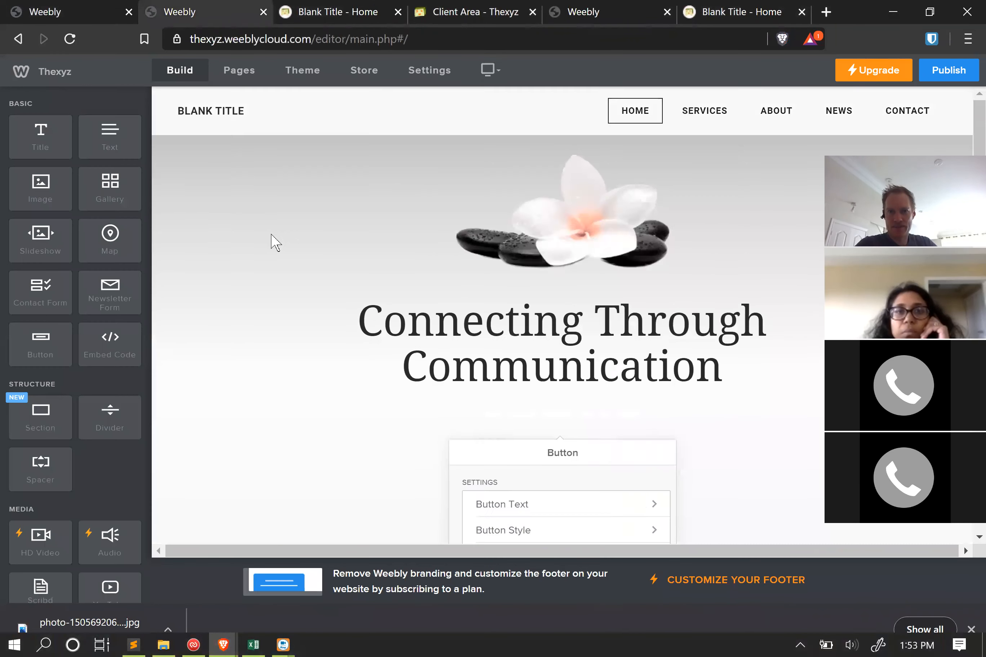
pyautogui.click(364, 257)
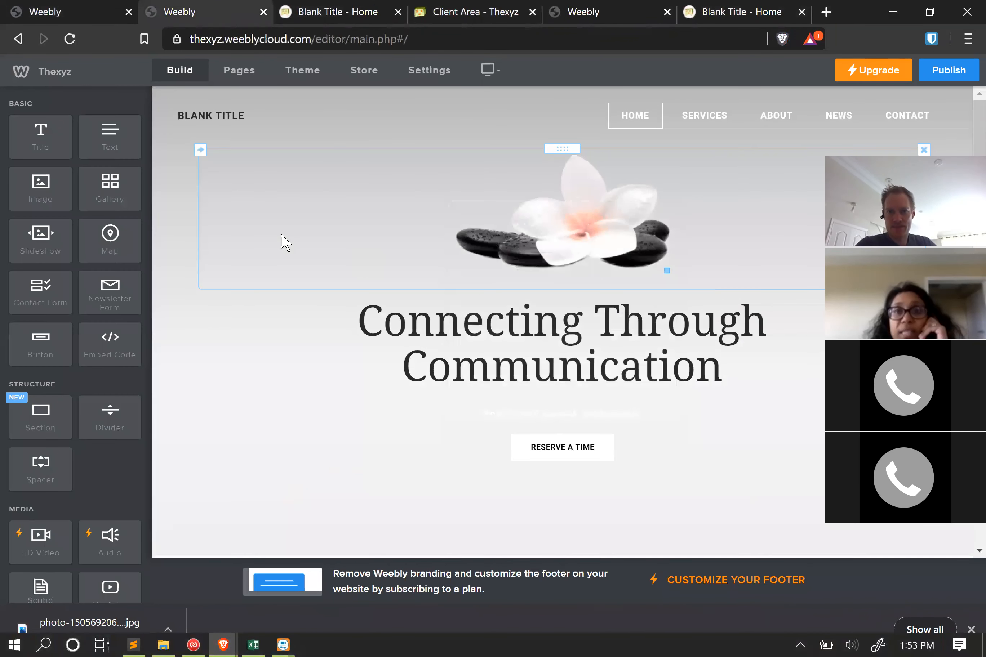
# - Look over the Home page header section and open its background settings
pyautogui.scroll(-5, 245, 256)
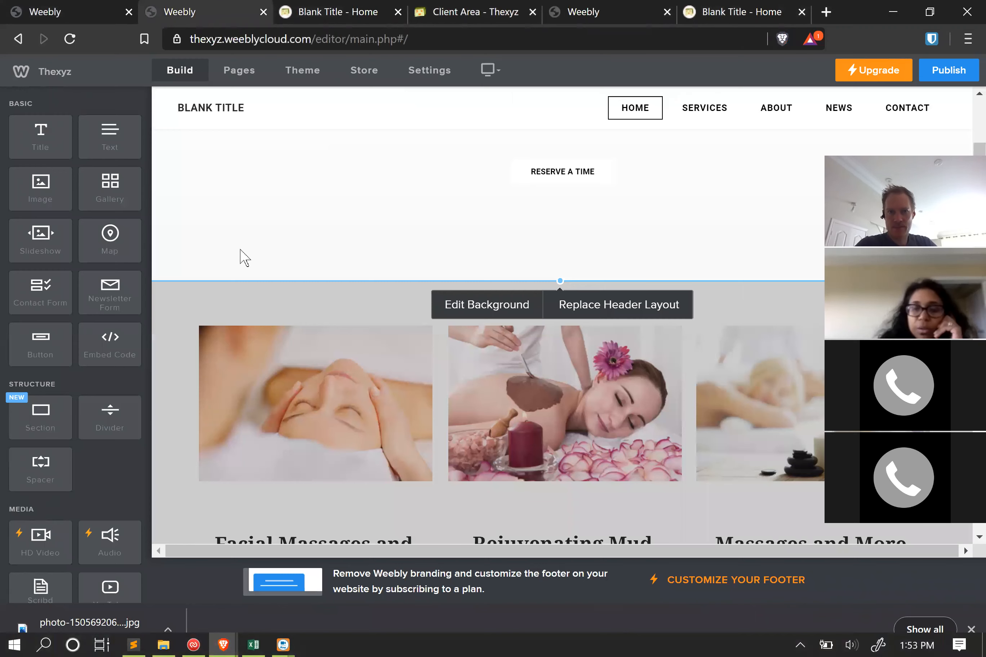
pyautogui.scroll(3, 247, 263)
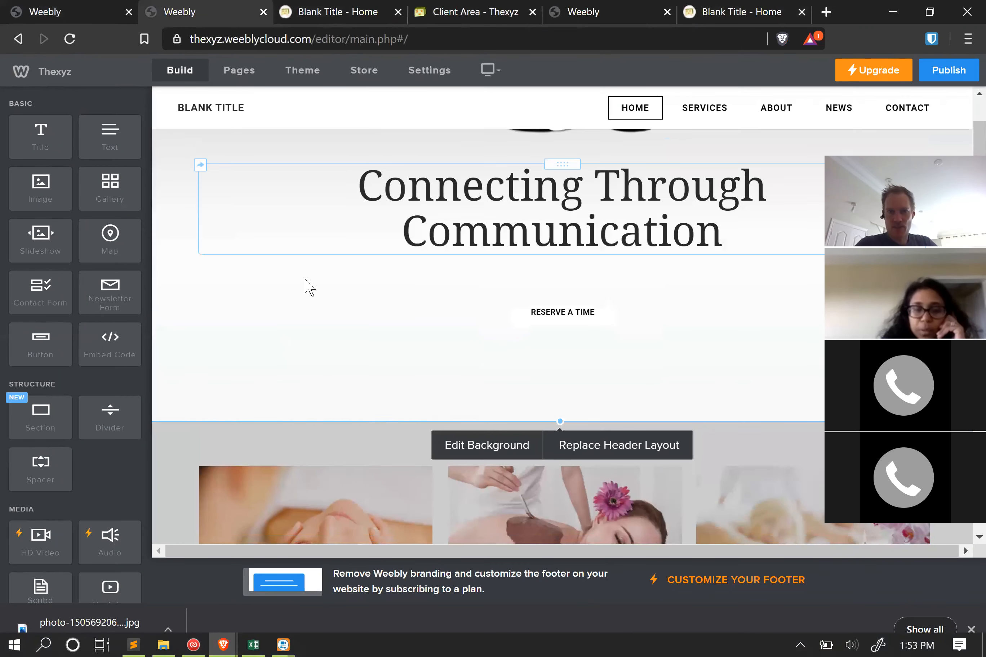
pyautogui.scroll(3, 309, 287)
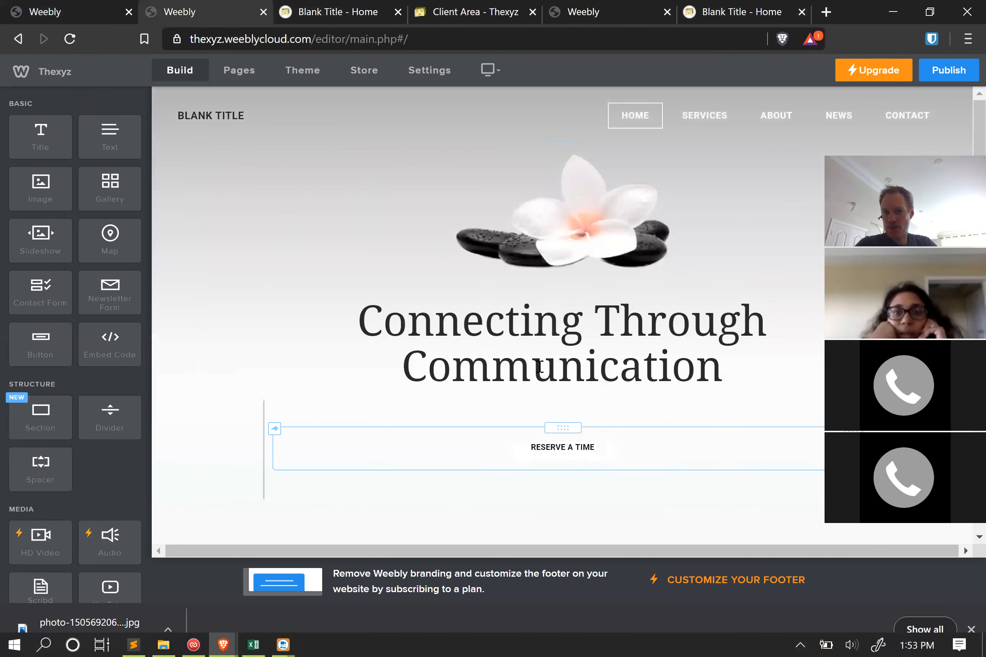
pyautogui.scroll(-5, 531, 255)
pyautogui.scroll(5, 267, 236)
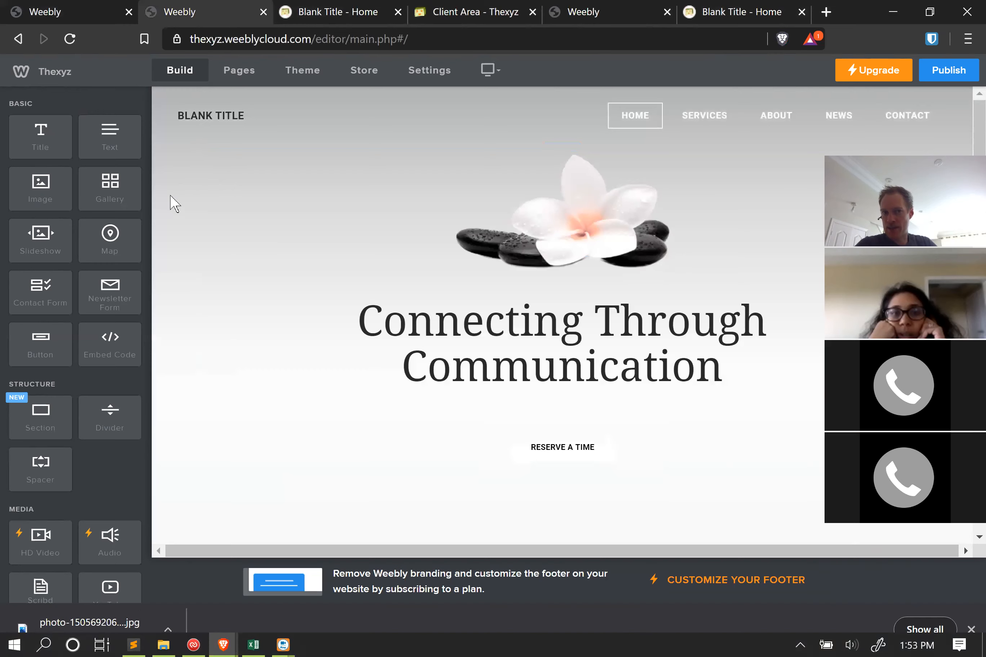
pyautogui.scroll(-5, 200, 223)
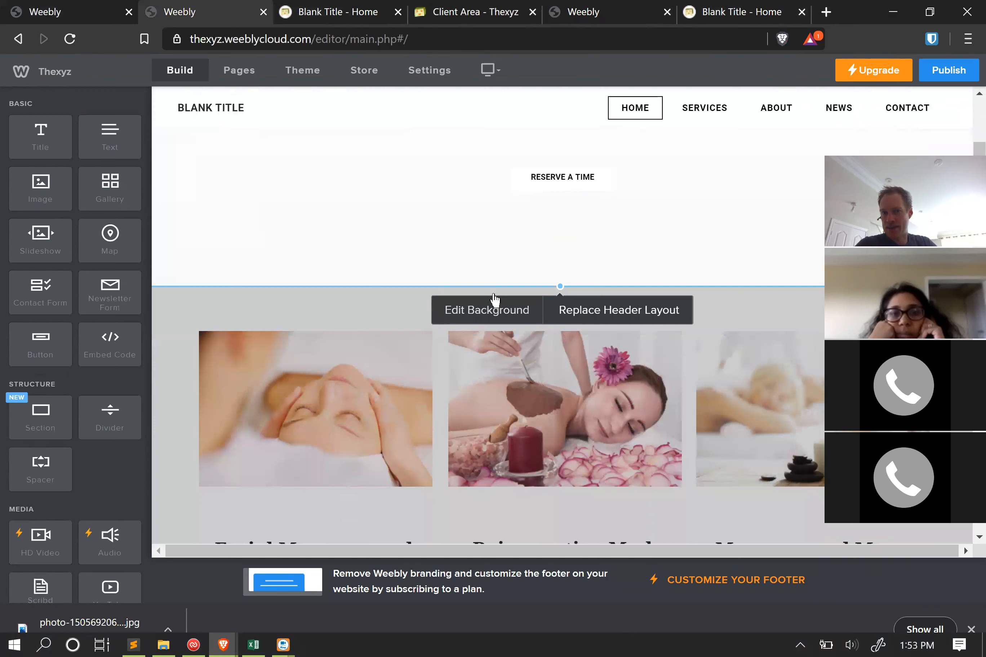
pyautogui.click(490, 313)
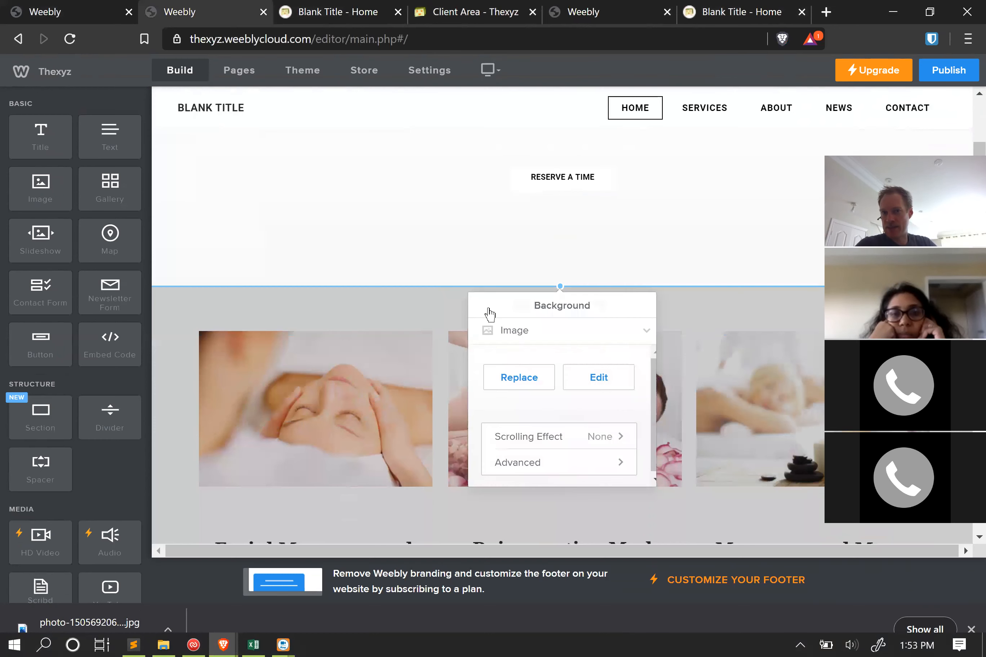
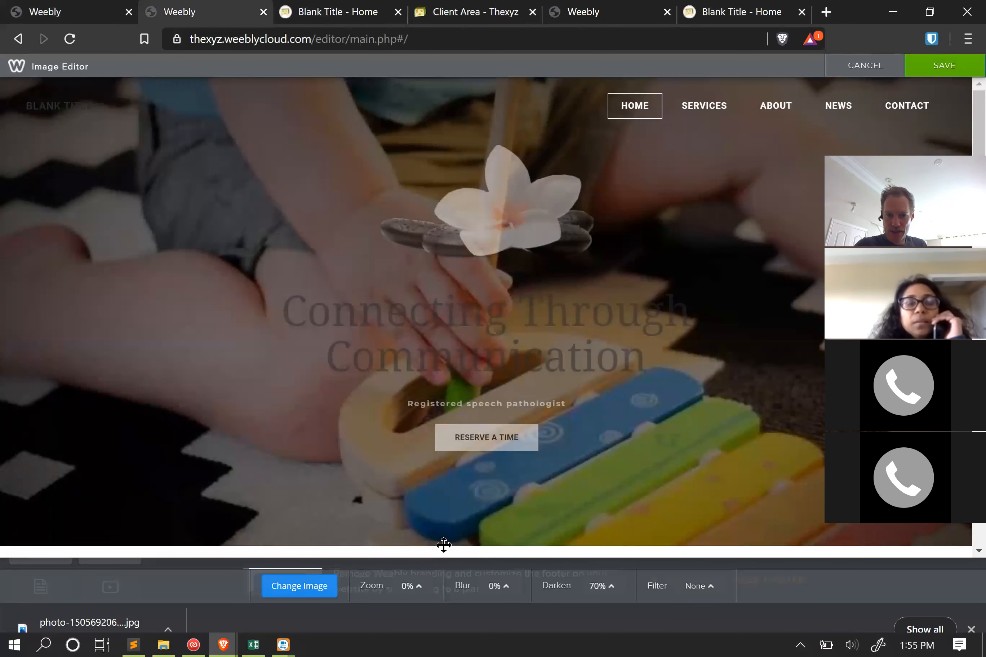
# - Try blur levels of 40%, 20% and 10% on the header background photo and return the blur to 0%
pyautogui.click(500, 586)
pyautogui.moveTo(504, 566); pyautogui.dragTo(504, 533)
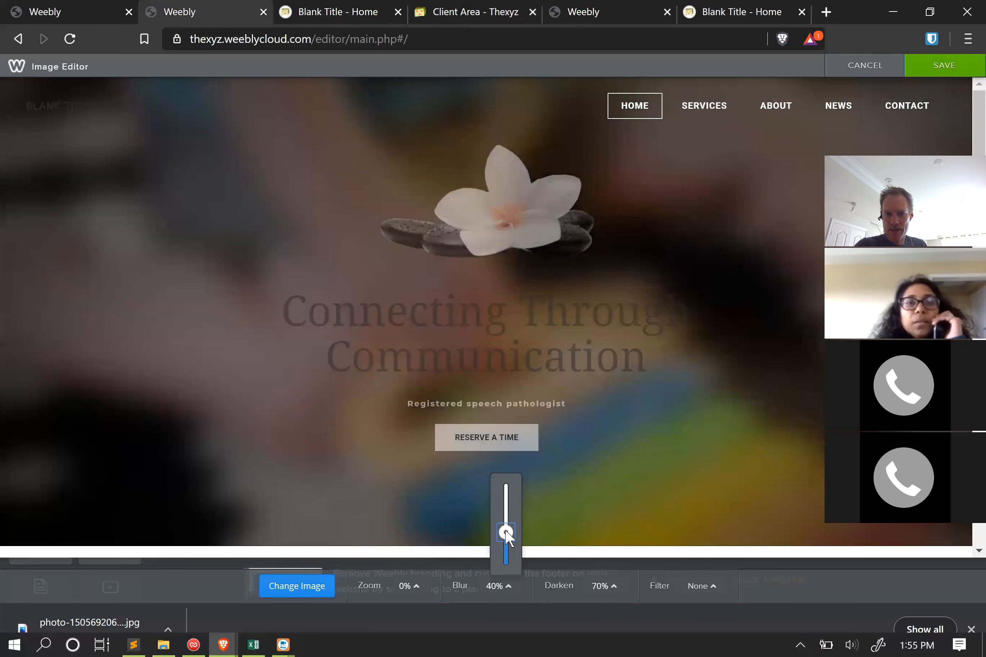
pyautogui.moveTo(506, 533); pyautogui.dragTo(506, 549)
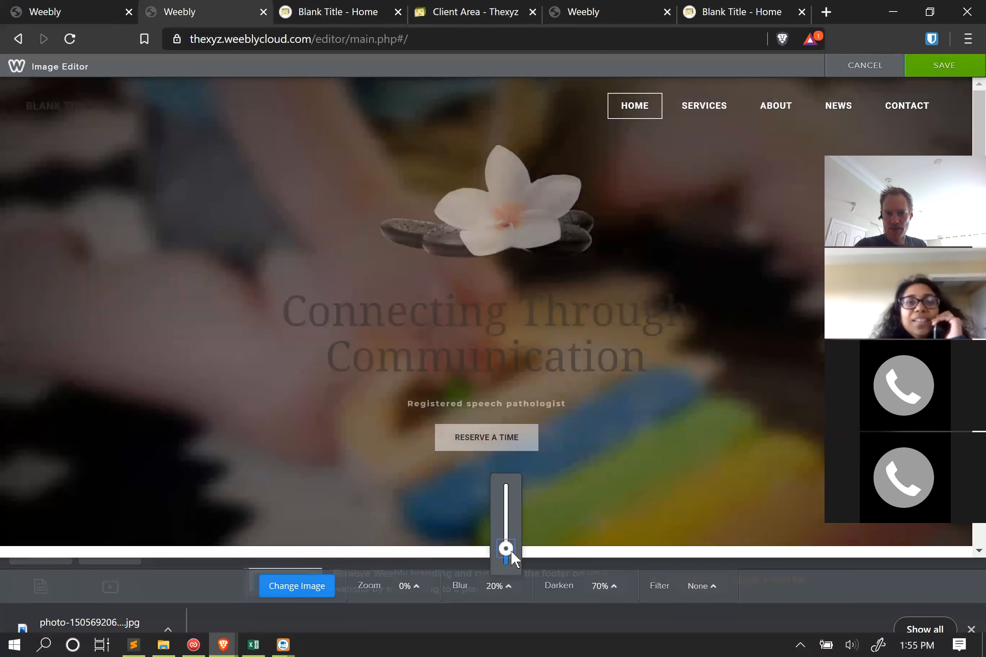
pyautogui.moveTo(512, 552); pyautogui.dragTo(511, 559)
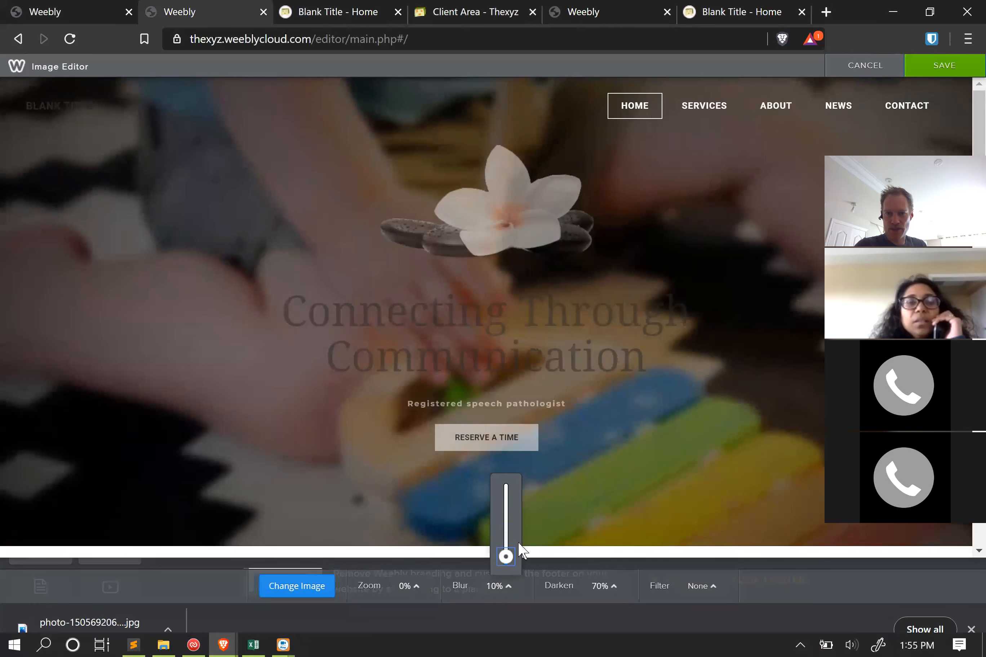
pyautogui.moveTo(515, 565); pyautogui.dragTo(510, 572)
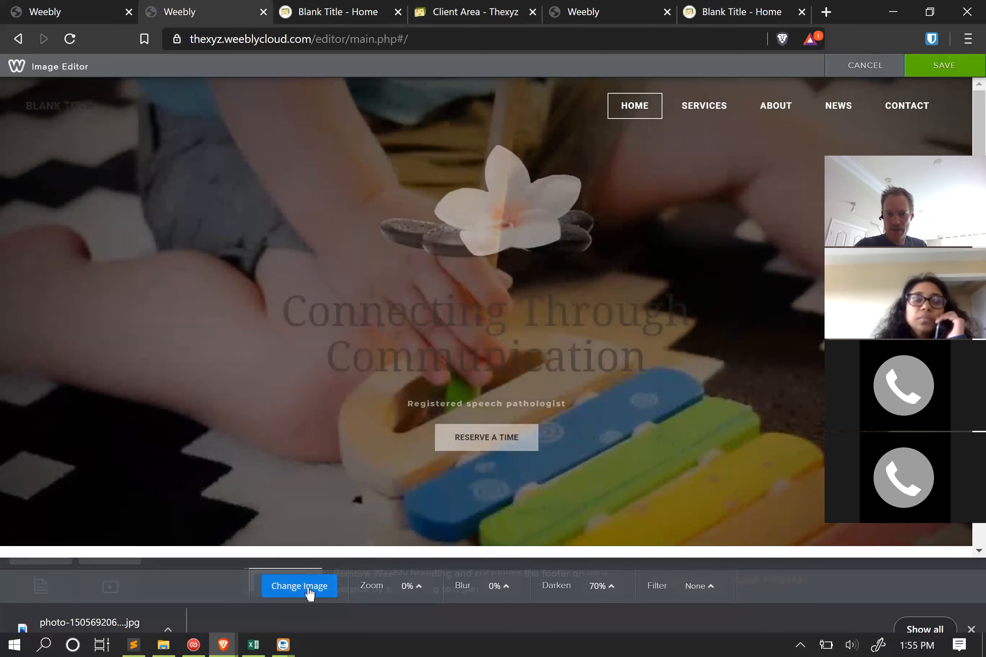
# - Browse all stock backgrounds for alternatives and keep the photo of the child with the toy xylophone
pyautogui.click(323, 578)
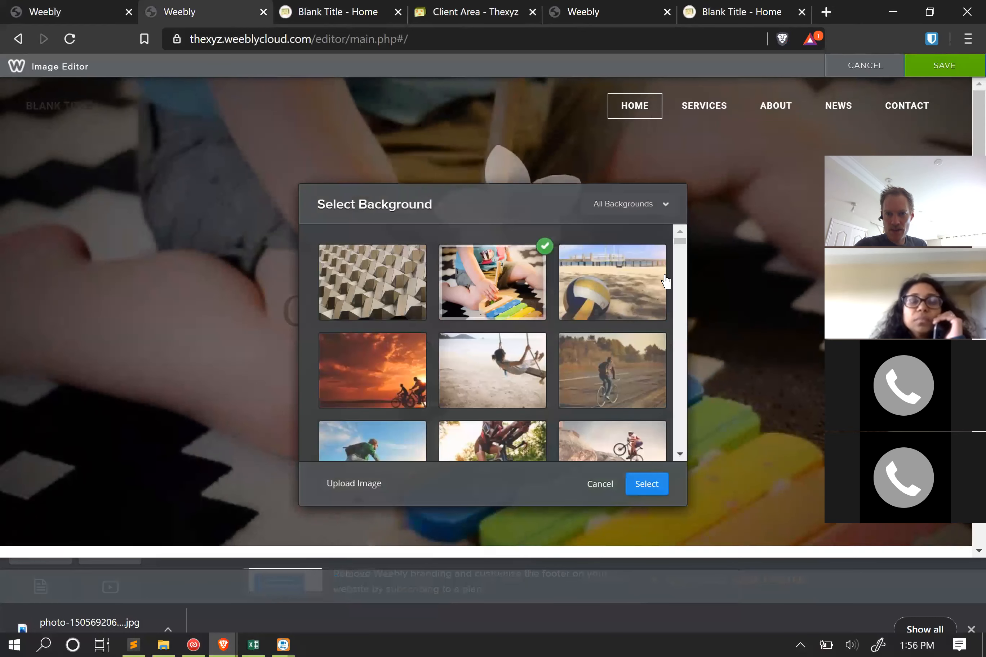
pyautogui.scroll(-5, 539, 322)
pyautogui.scroll(-5, 539, 322)
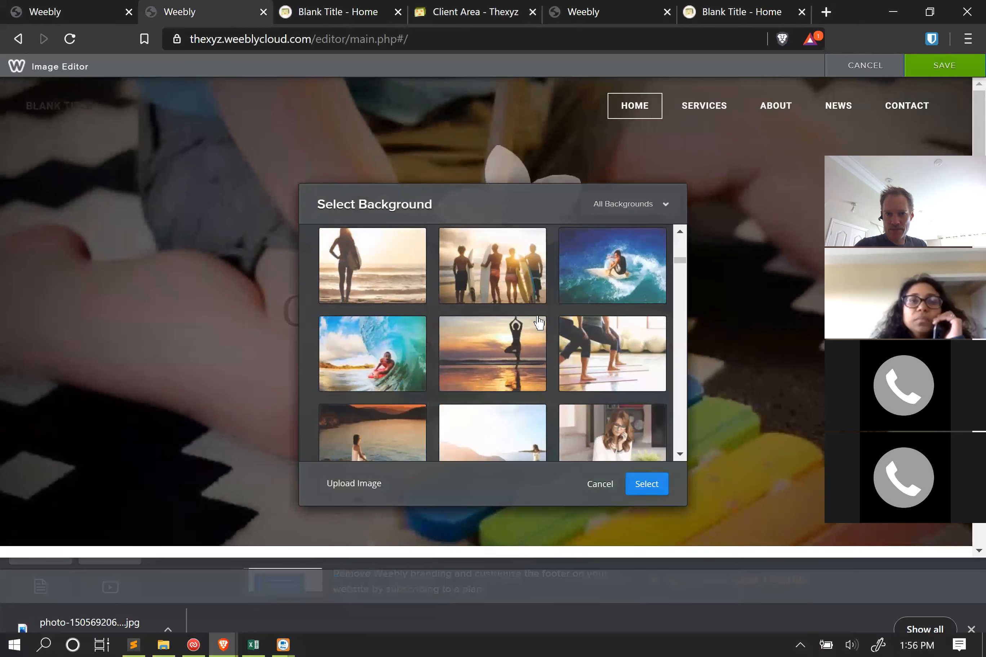
pyautogui.scroll(-10, 538, 322)
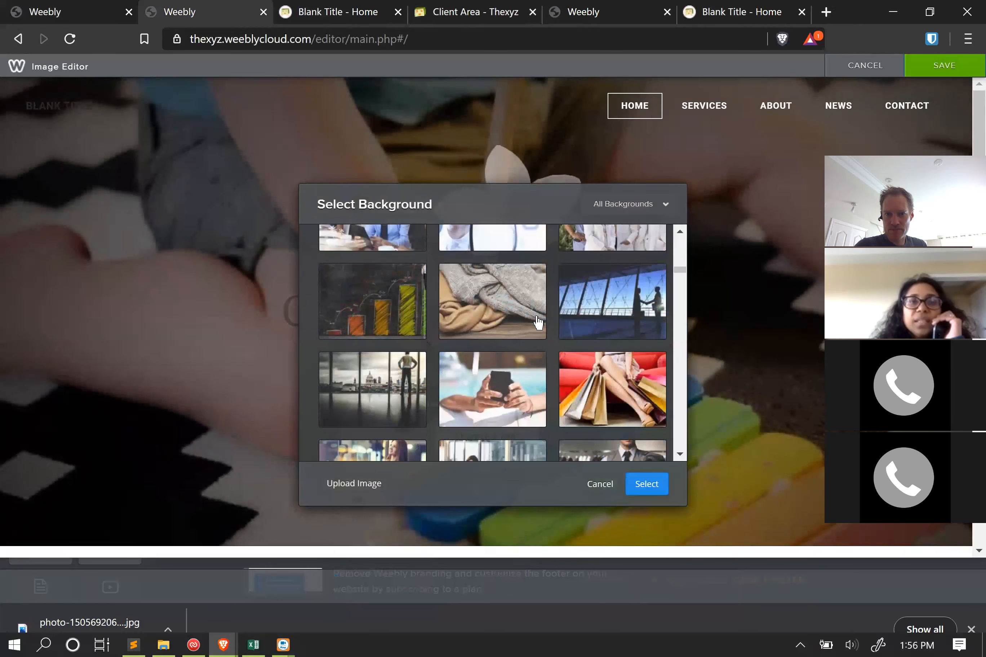
pyautogui.scroll(-3, 538, 322)
pyautogui.scroll(-12, 538, 322)
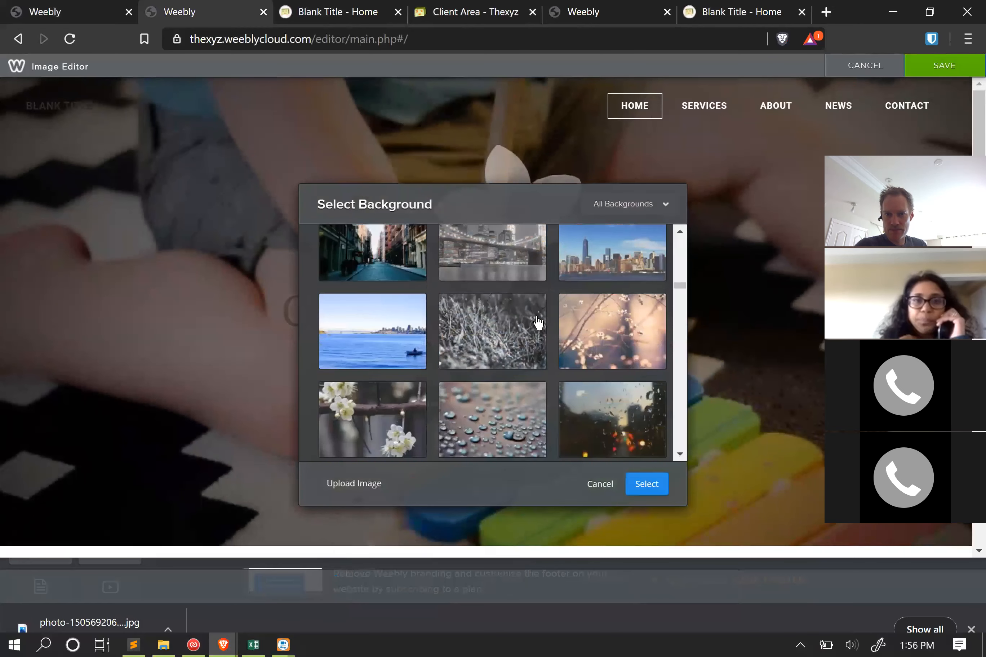
pyautogui.scroll(-6, 538, 322)
pyautogui.scroll(3, 538, 322)
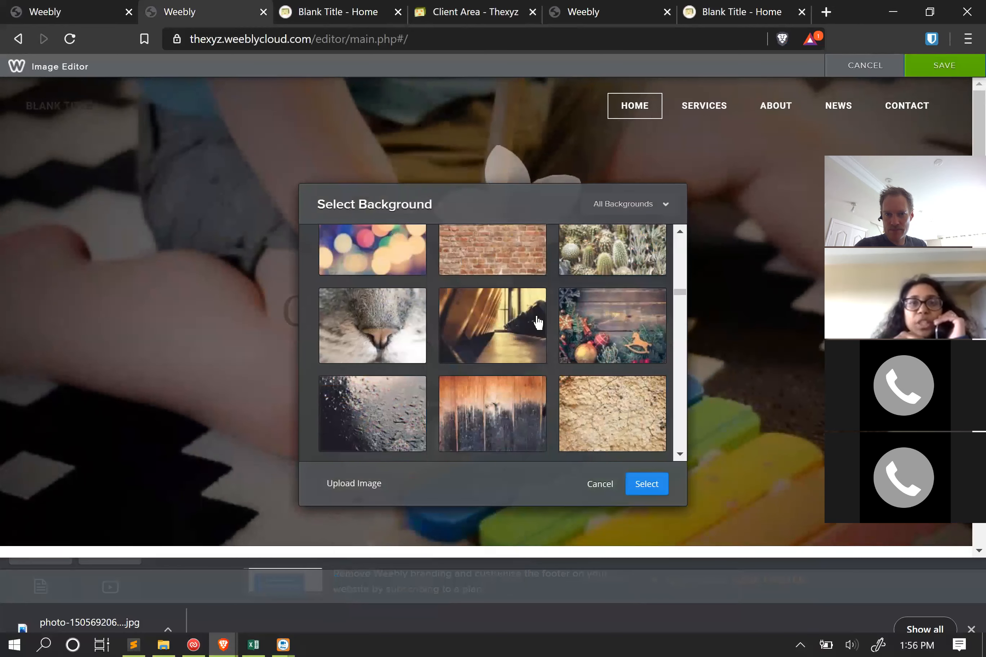
pyautogui.scroll(10, 563, 381)
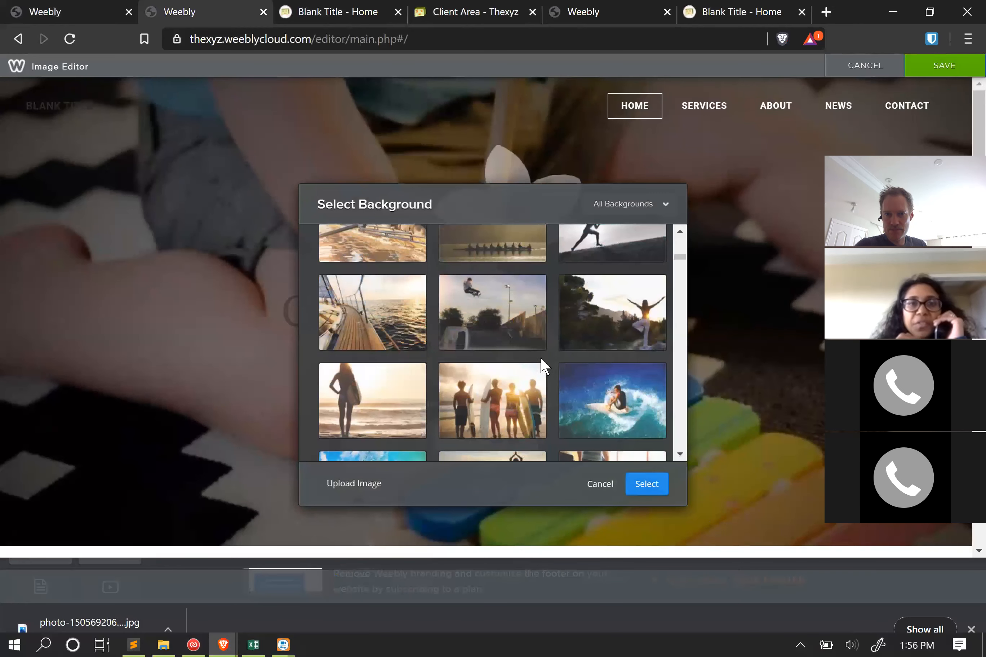
pyautogui.scroll(4, 508, 280)
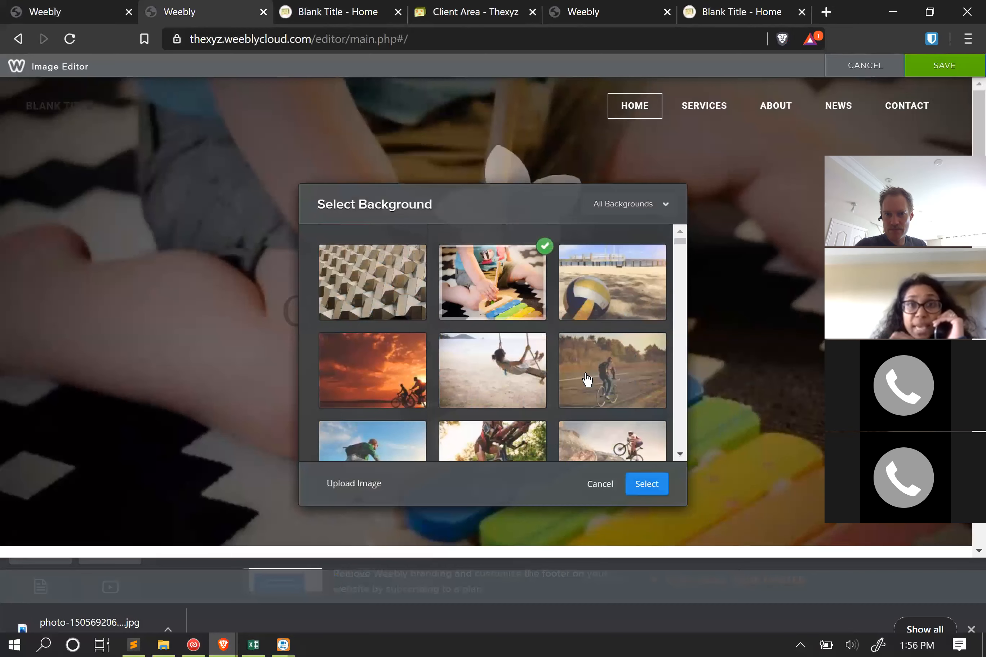
pyautogui.click(646, 488)
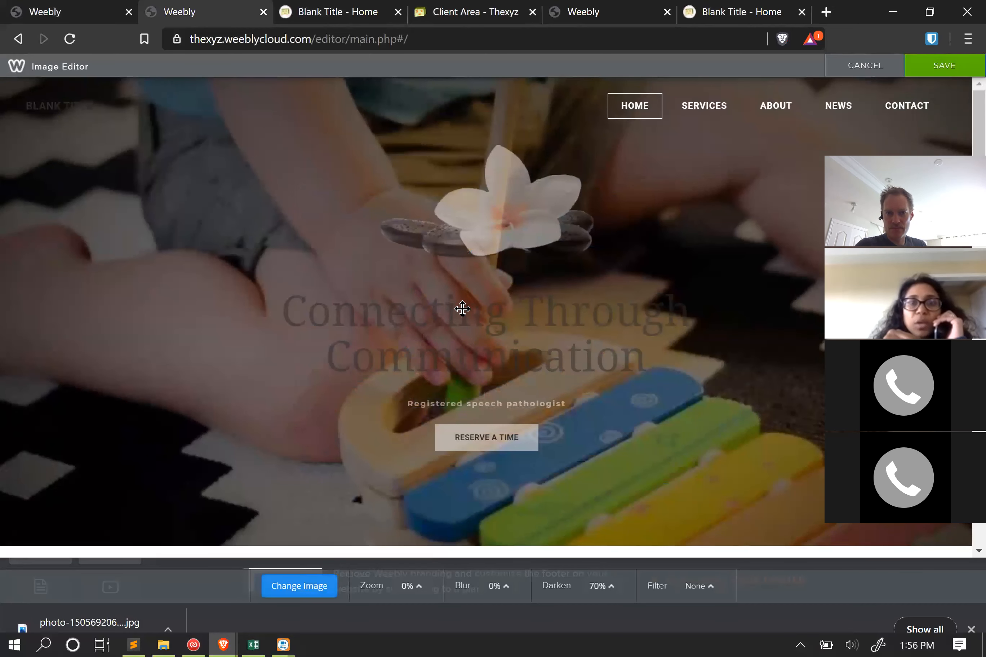
# - Review the Hosted Weebly Free product details for sounds-good.ca in the Thexyz Client Area and return to the Weebly Image Editor
pyautogui.scroll(-8, 487, 338)
pyautogui.scroll(8, 489, 337)
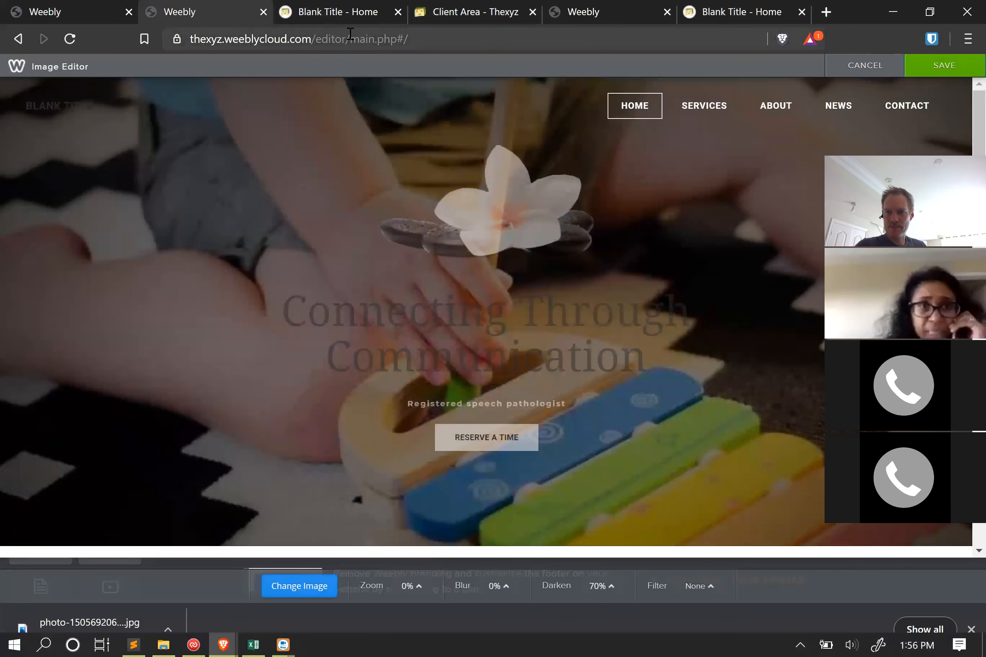
pyautogui.click(466, 12)
pyautogui.scroll(3, 766, 98)
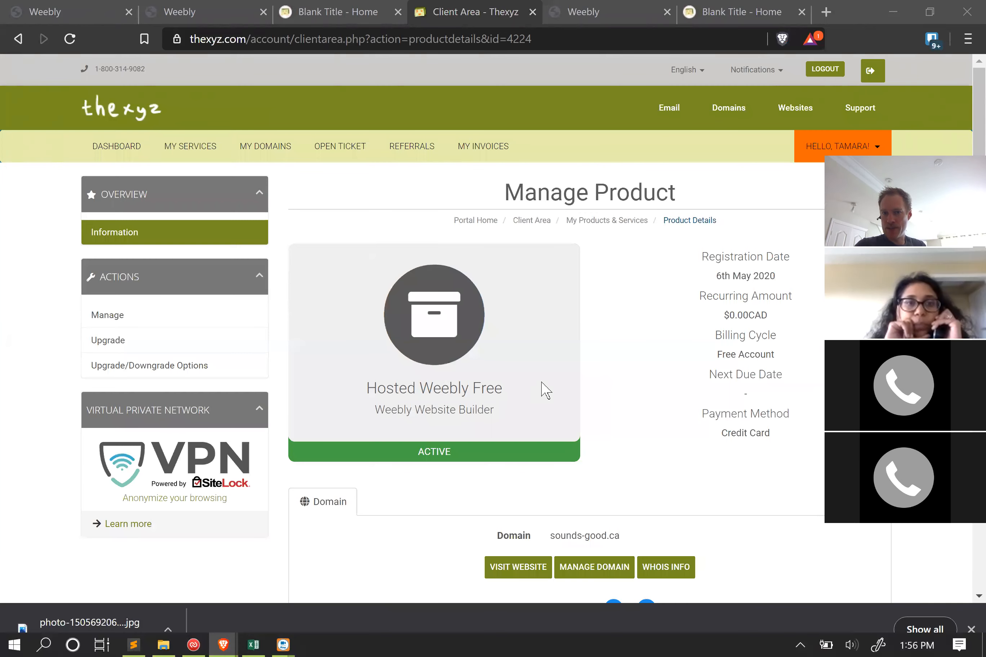
pyautogui.scroll(-5, 544, 391)
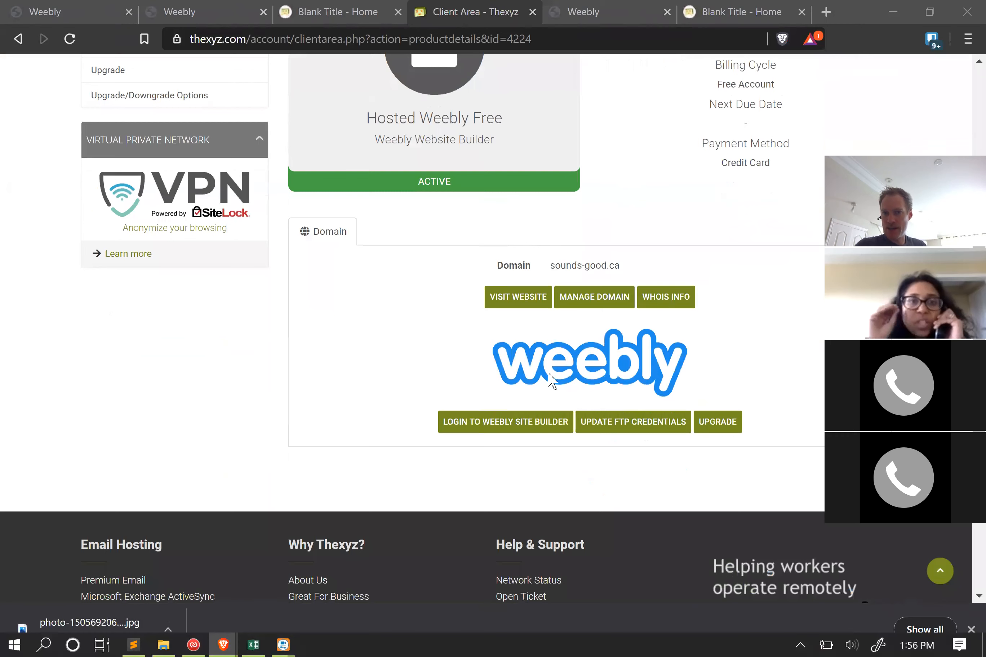
pyautogui.scroll(5, 551, 381)
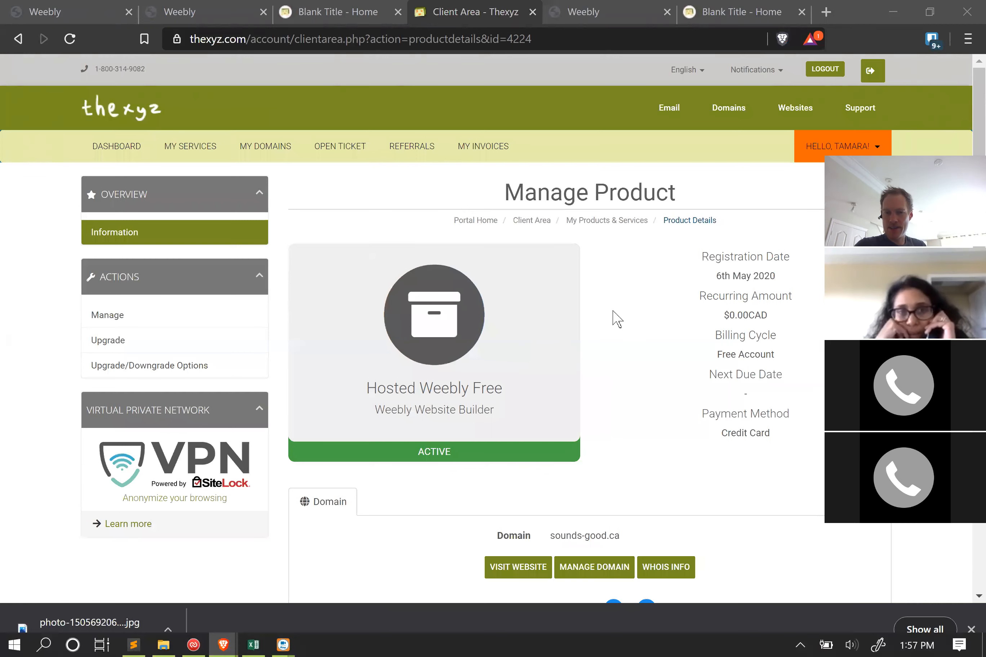
pyautogui.scroll(-3, 617, 319)
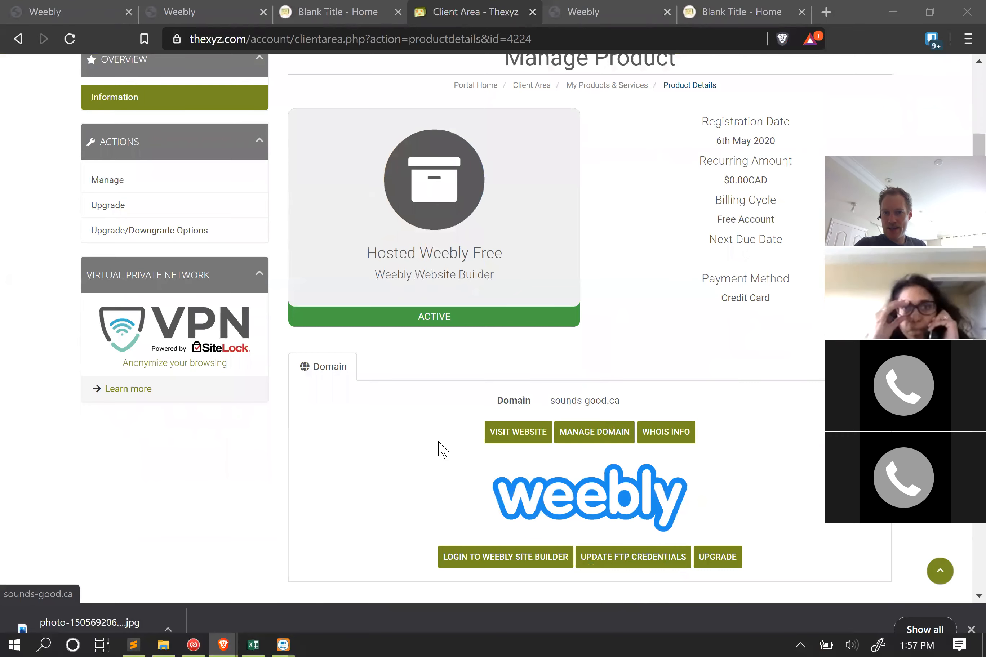
pyautogui.scroll(-6, 594, 258)
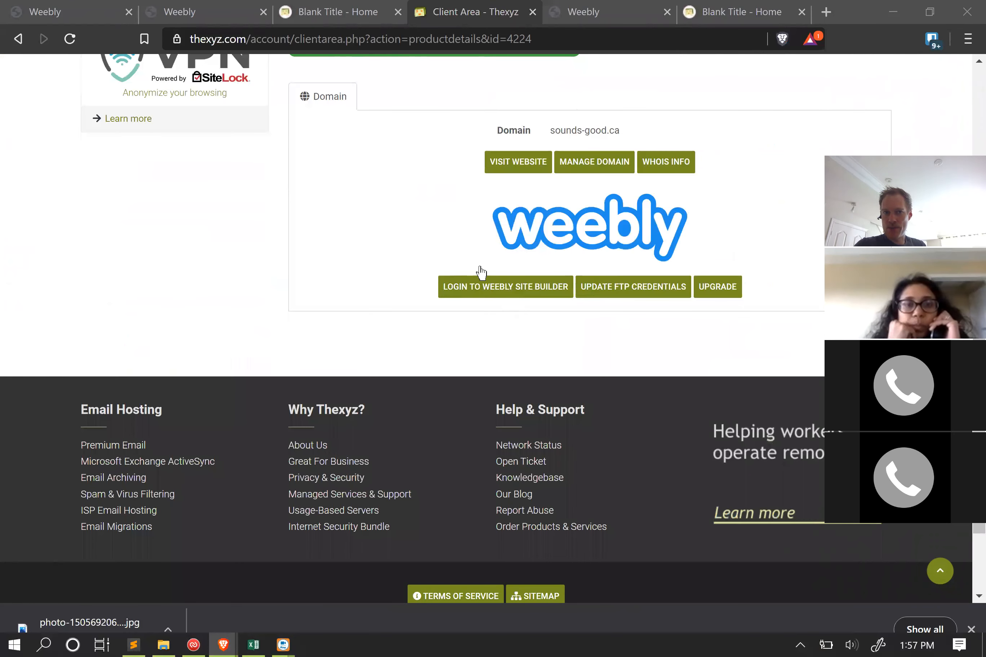
pyautogui.click(187, 15)
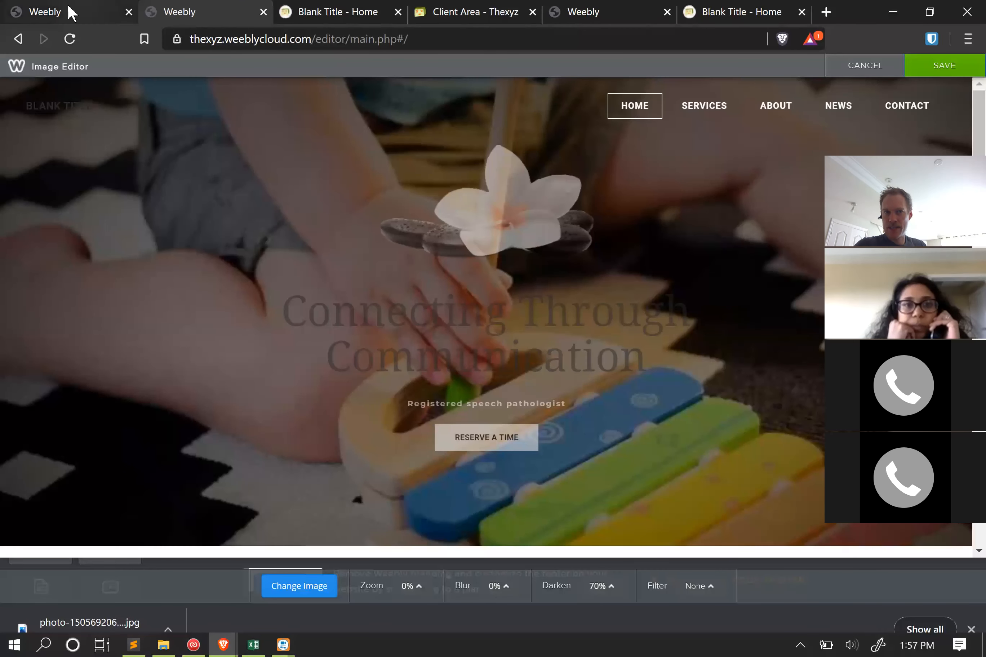
pyautogui.click(70, 12)
pyautogui.click(210, 13)
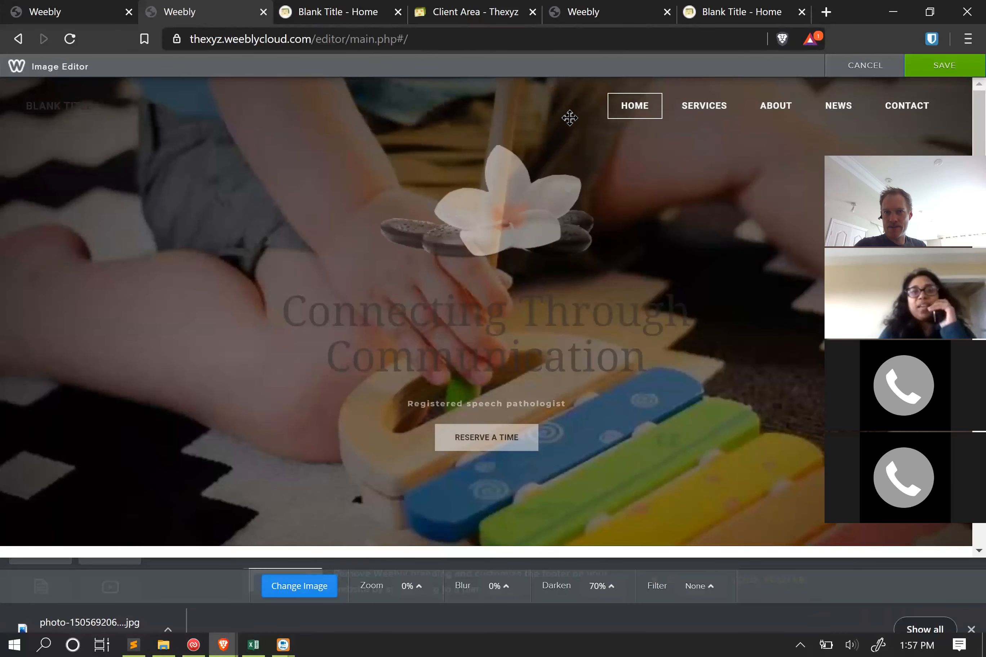
# - Save the xylophone photo as the header background and check the Home page with it
pyautogui.click(949, 70)
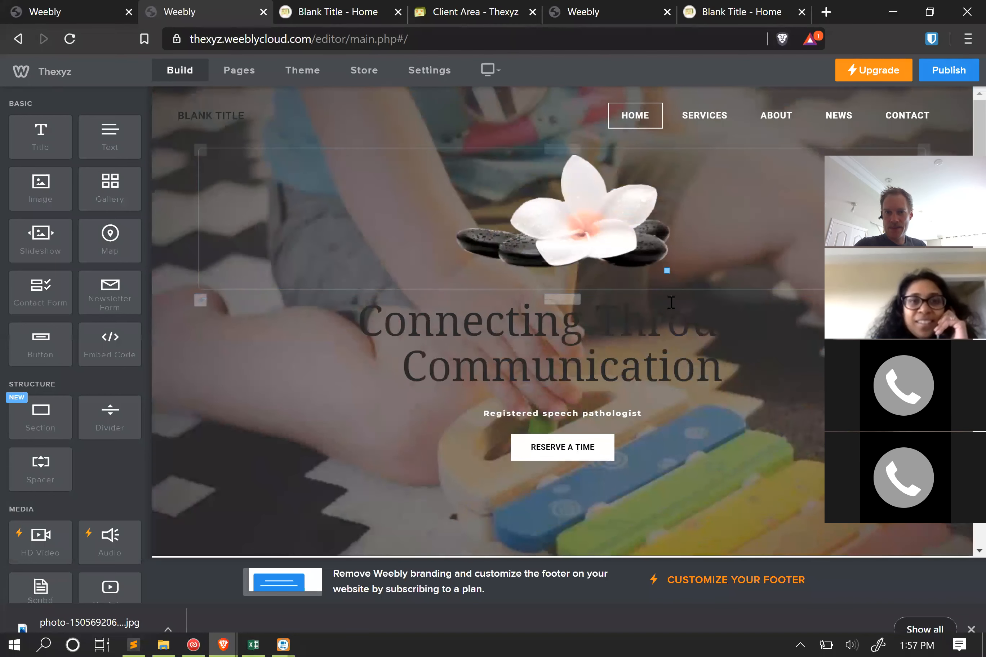
pyautogui.scroll(-5, 606, 348)
pyautogui.scroll(5, 606, 348)
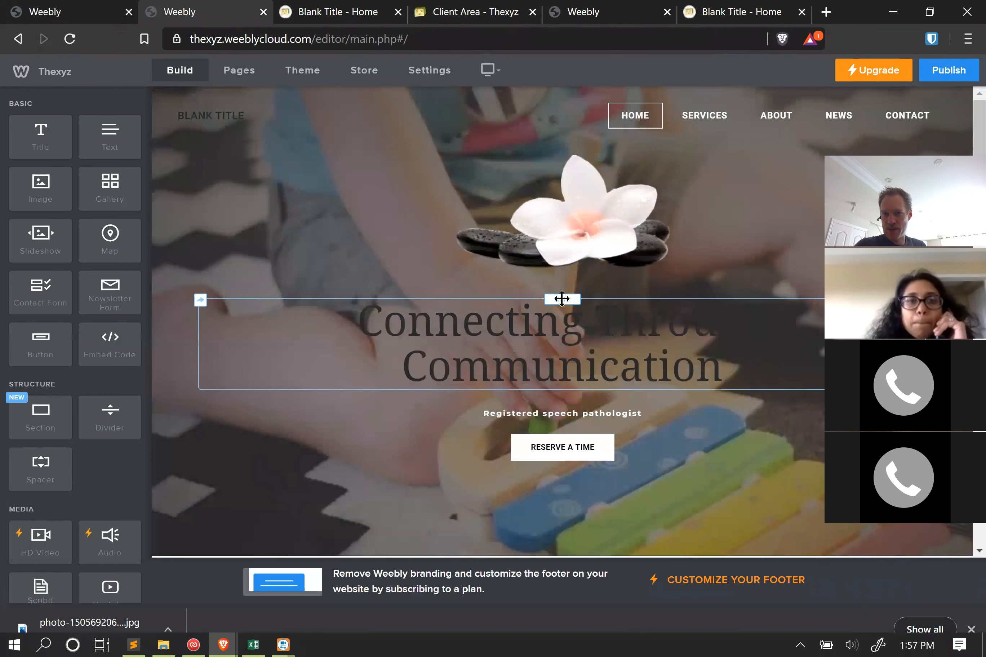
# - Recolour the whole "Connecting Through Communication" heading to the lightest grey swatch
pyautogui.click(548, 324)
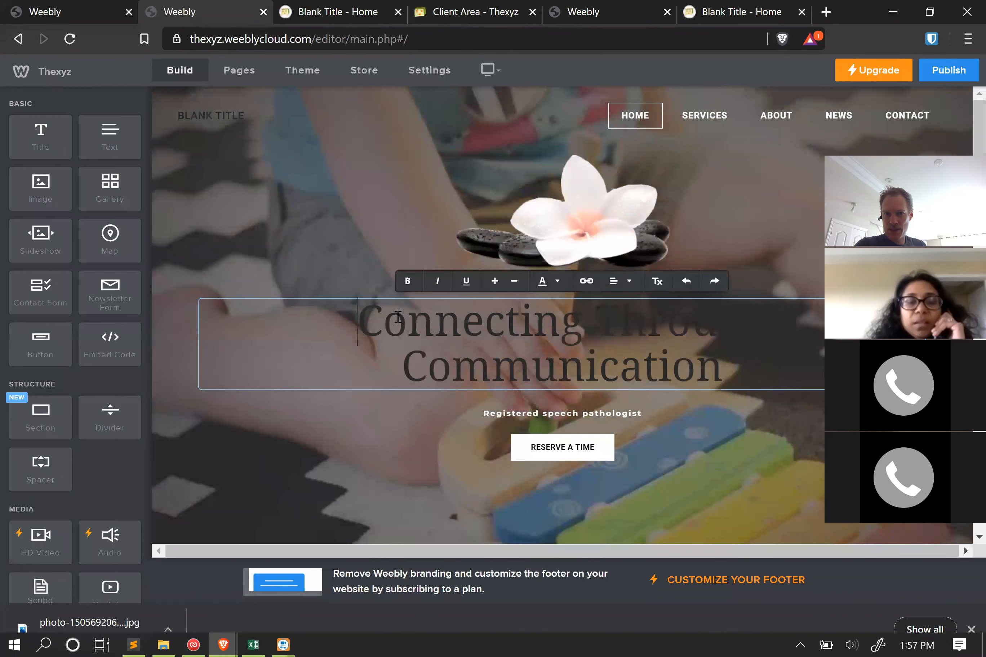
pyautogui.moveTo(398, 317); pyautogui.dragTo(737, 366)
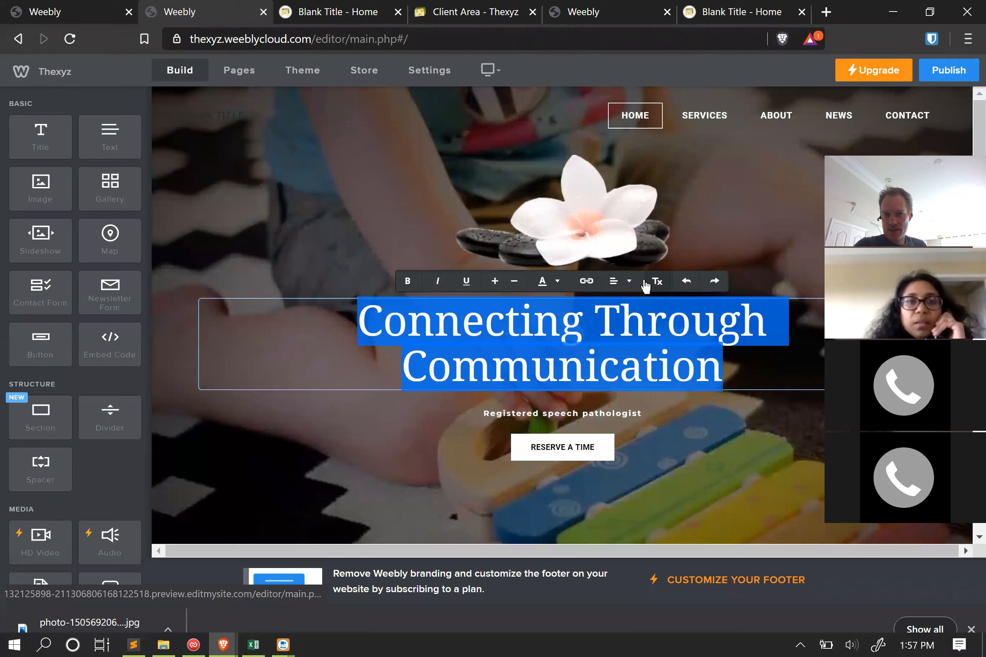
pyautogui.click(557, 288)
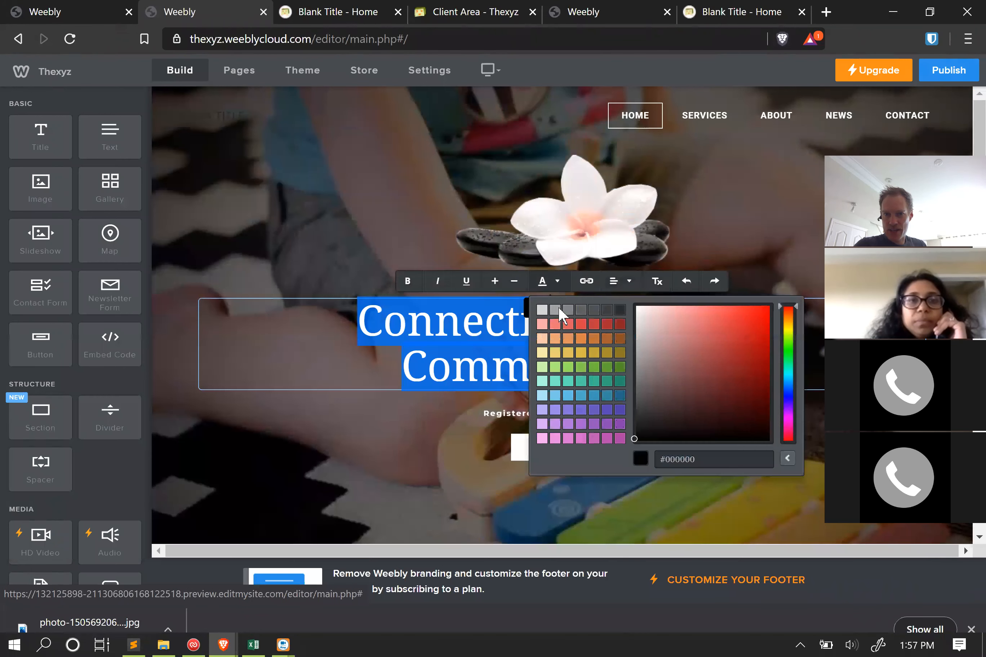
pyautogui.click(543, 310)
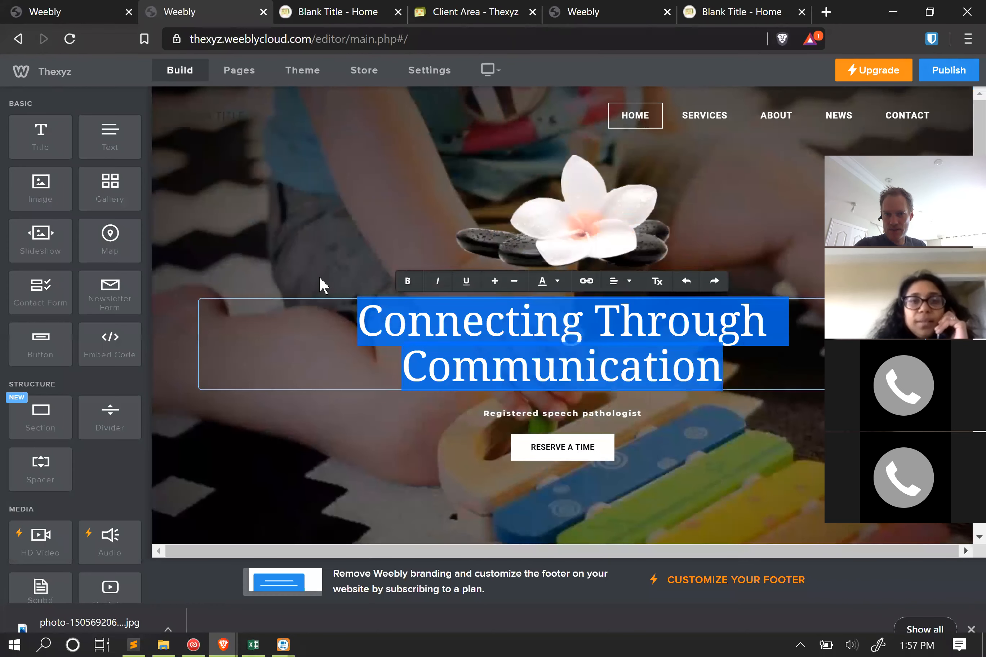
pyautogui.click(301, 319)
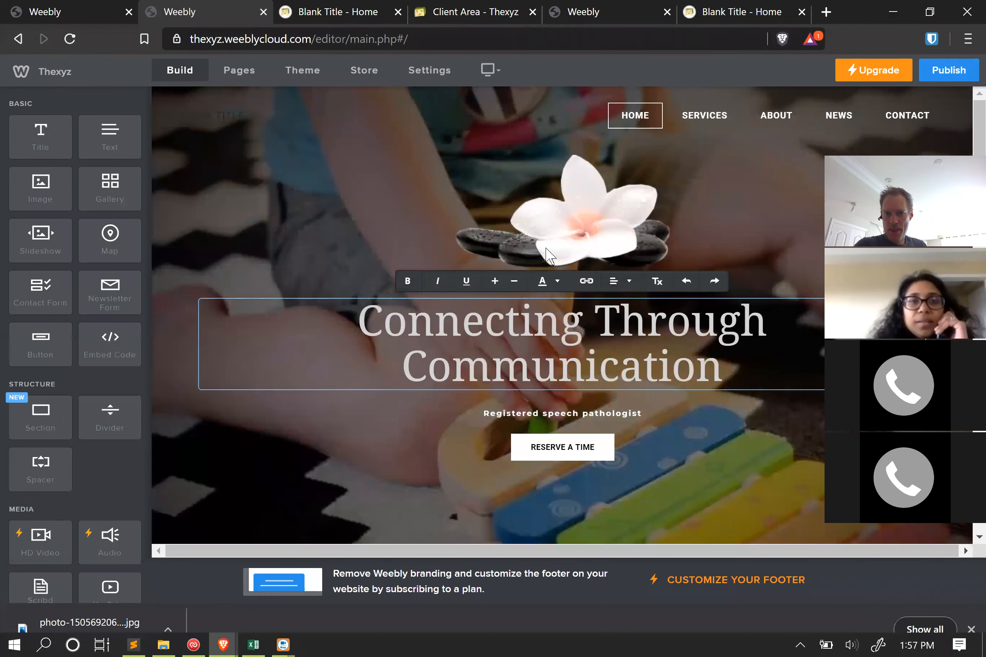
# - Change the text of the header's "Reserve a time" button to "Book an appointment" and return to the main button settings
pyautogui.click(565, 453)
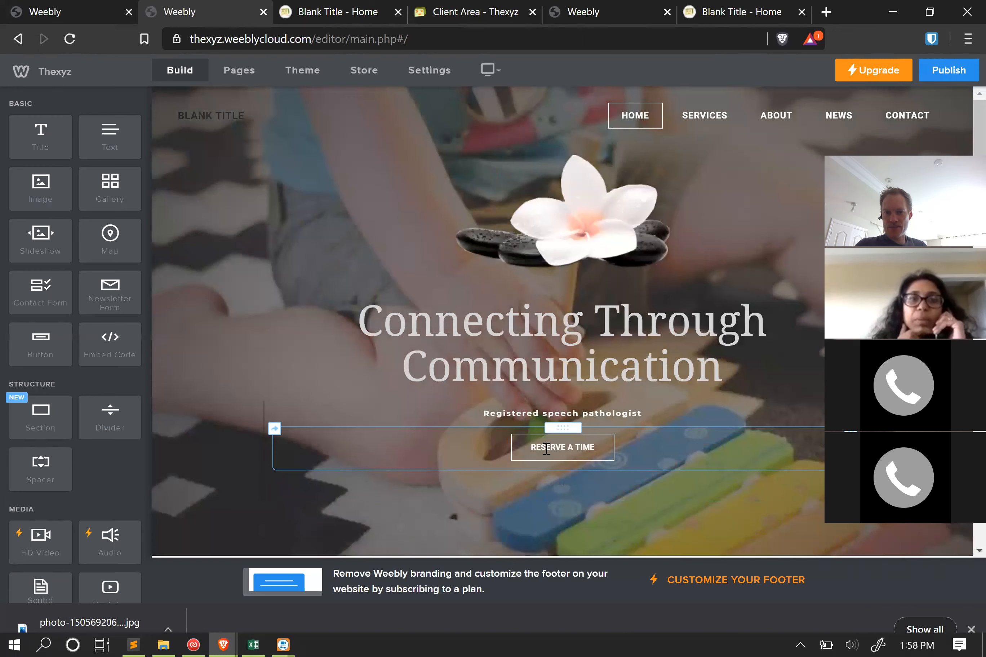
pyautogui.click(569, 447)
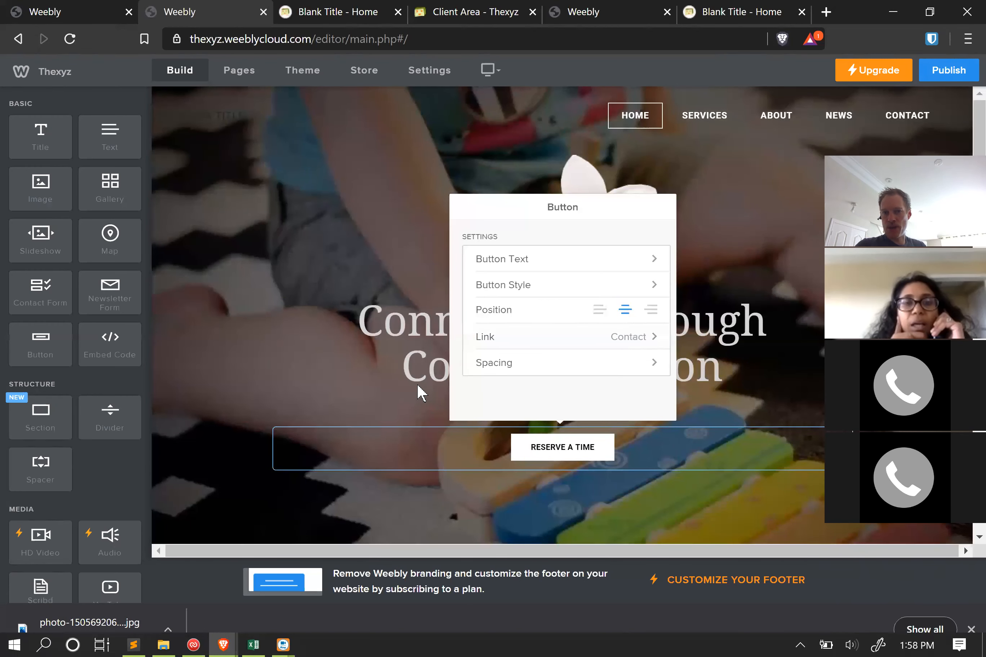
pyautogui.click(505, 445)
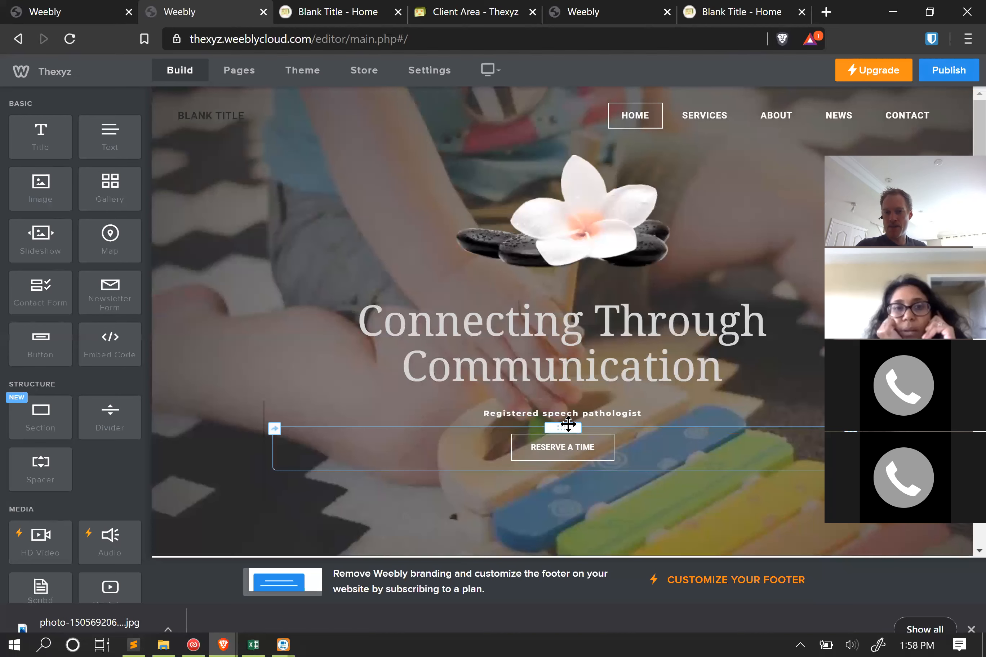
pyautogui.click(565, 447)
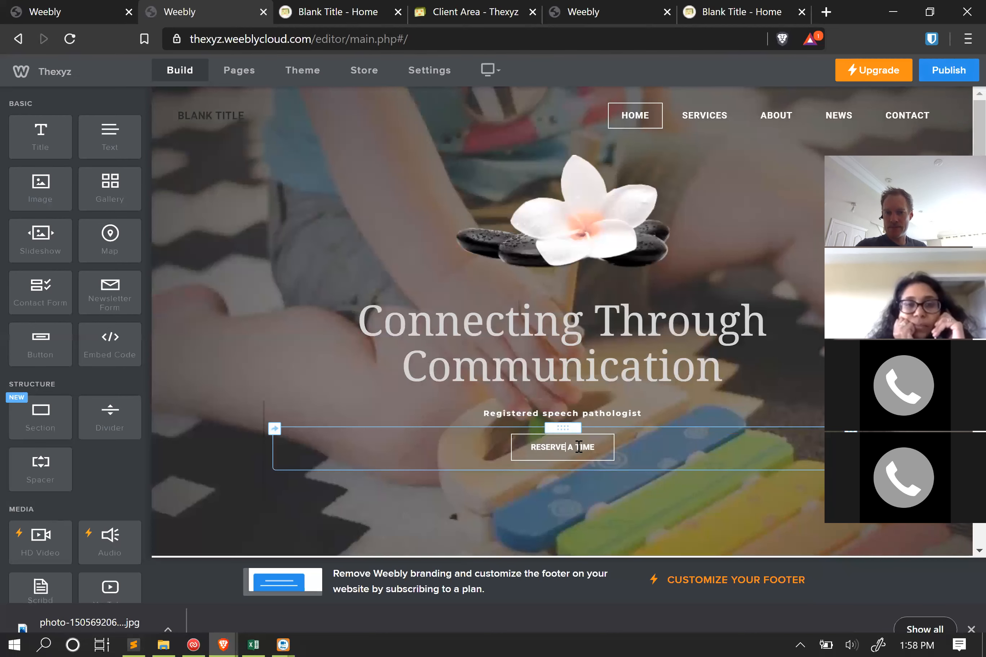
pyautogui.scroll(-3, 576, 447)
pyautogui.click(562, 307)
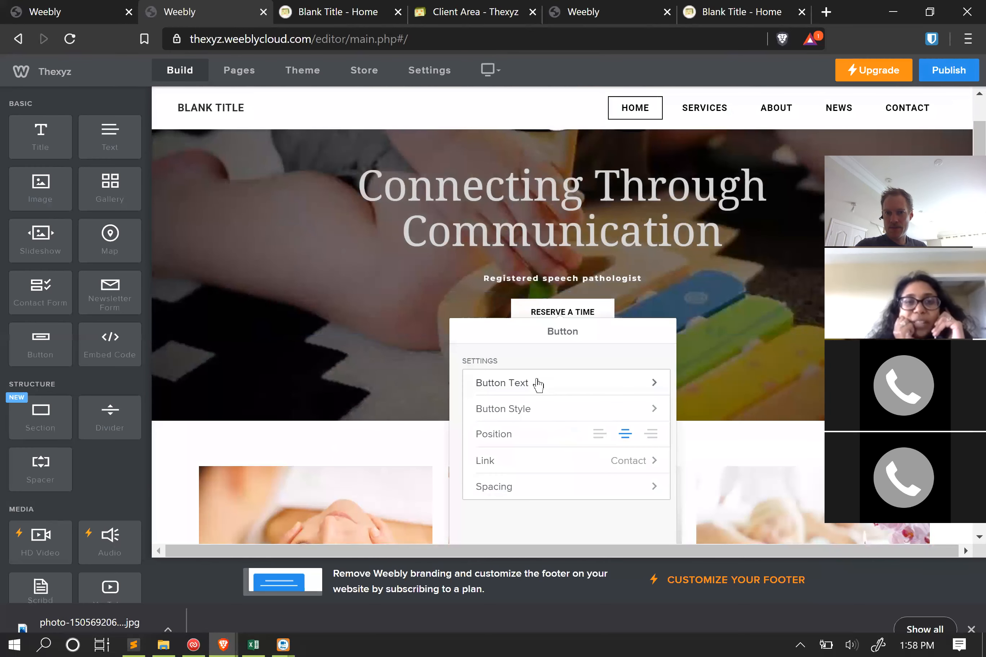
pyautogui.click(537, 383)
pyautogui.doubleClick(562, 378)
pyautogui.hotkey('ctrl', 'a')
pyautogui.write('Book an appointment')
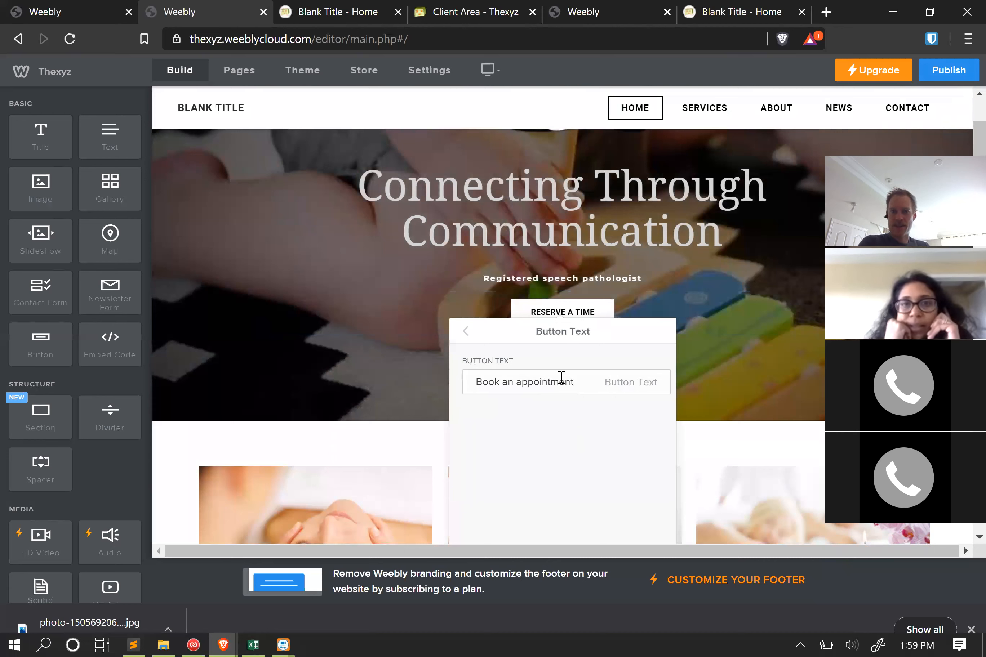
pyautogui.scroll(-5, 542, 376)
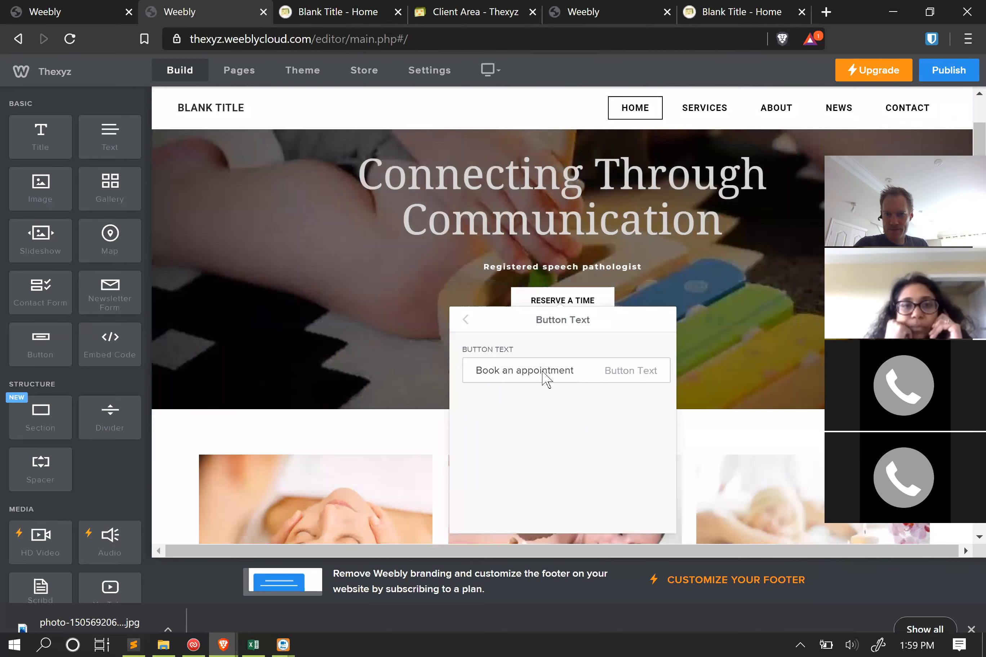
pyautogui.scroll(2, 488, 348)
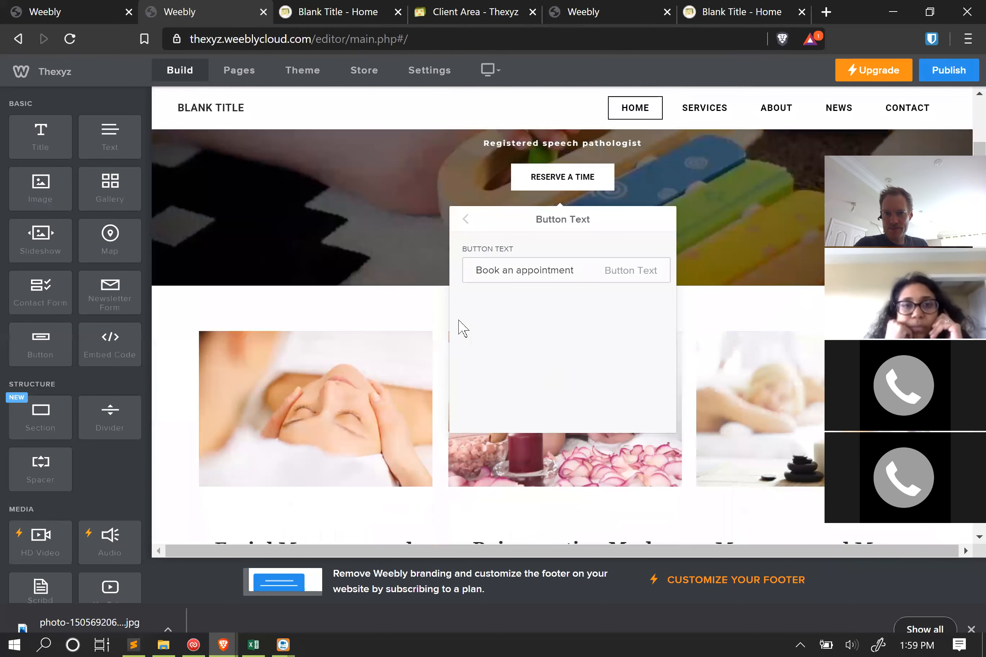
pyautogui.click(465, 220)
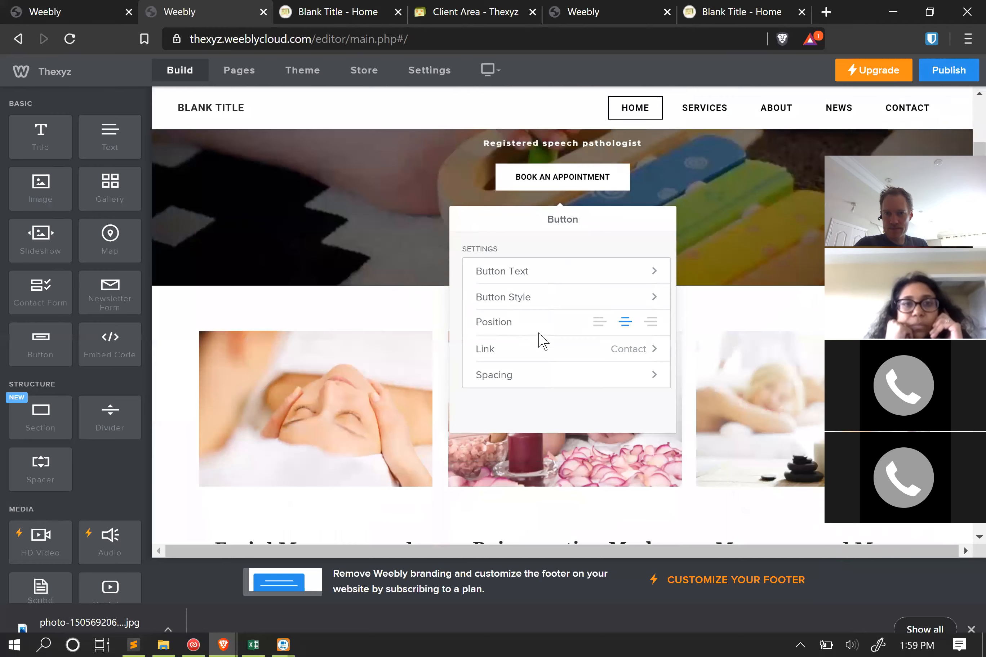
# - Close the appointment button's settings, publish the website and dismiss the publishing dialog
pyautogui.click(414, 292)
pyautogui.scroll(3, 552, 328)
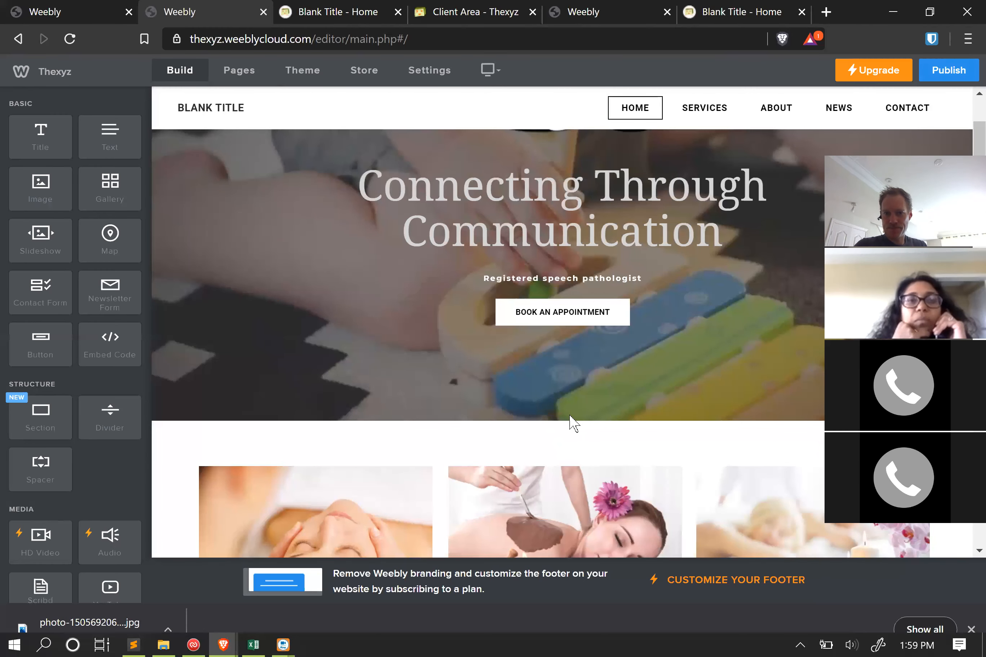
pyautogui.scroll(3, 573, 424)
pyautogui.click(949, 72)
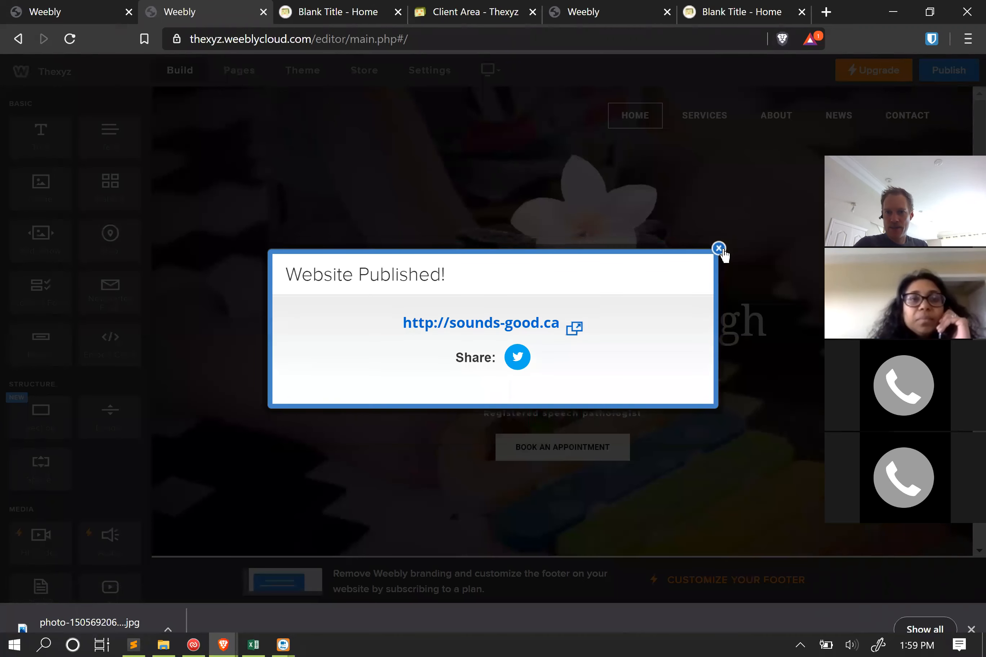
pyautogui.click(720, 250)
# - Reload the live sounds-good.ca home page and examine its banner, flower image, title and service sections
pyautogui.click(304, 13)
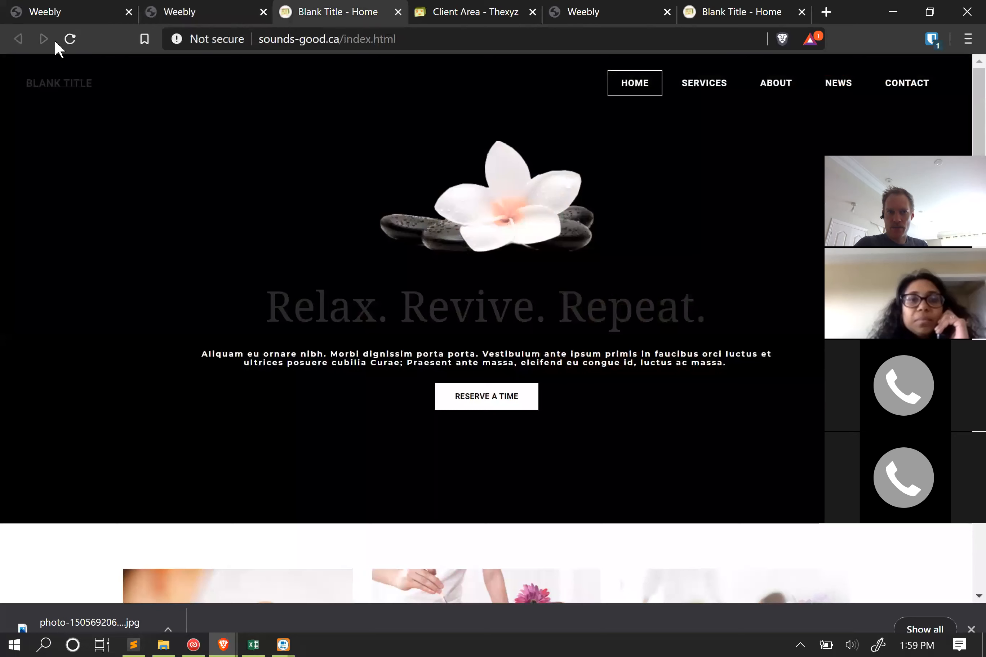
pyautogui.click(69, 39)
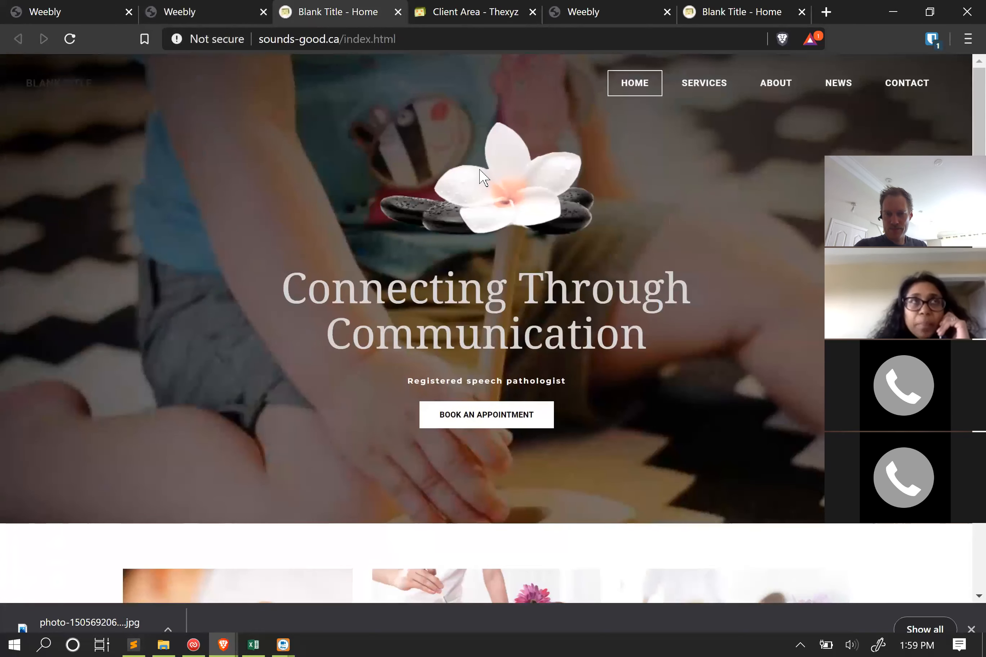
pyautogui.scroll(-5, 128, 131)
pyautogui.scroll(5, 127, 132)
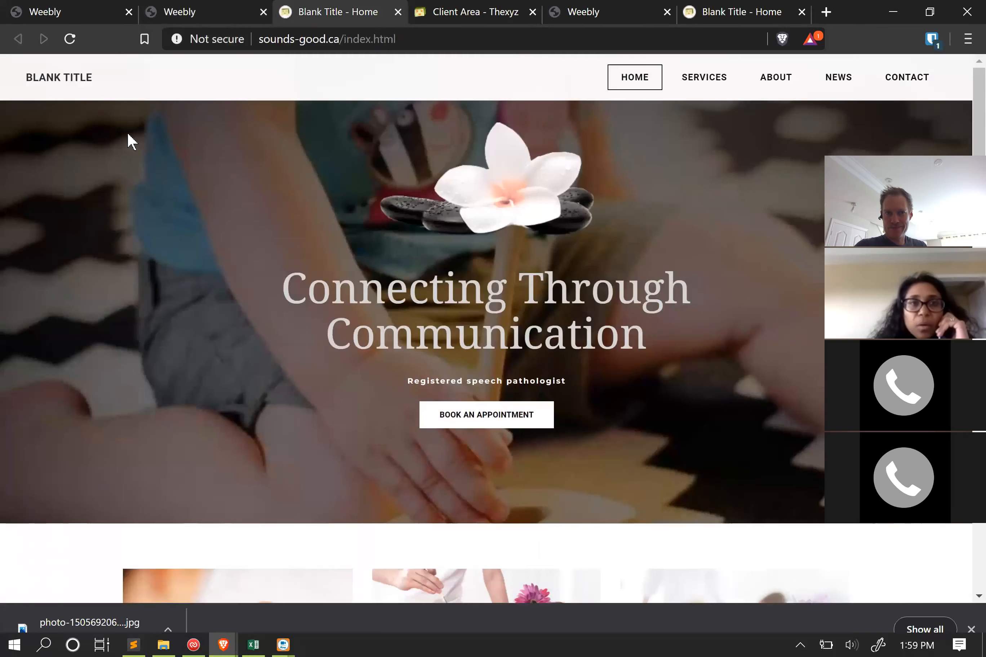
pyautogui.scroll(-5, 128, 134)
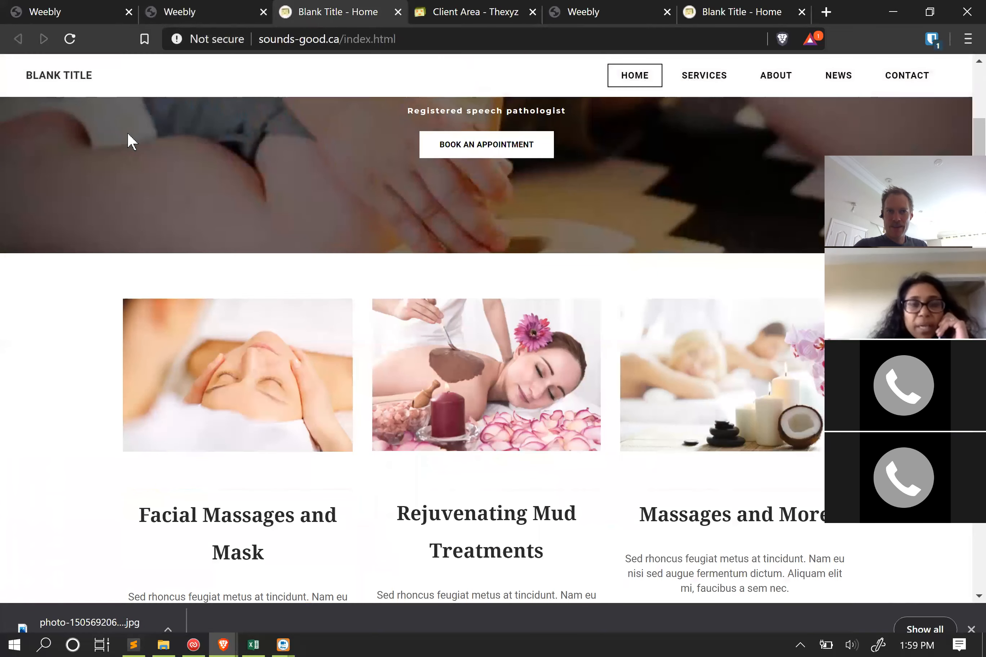
pyautogui.scroll(-5, 128, 134)
pyautogui.scroll(10, 126, 139)
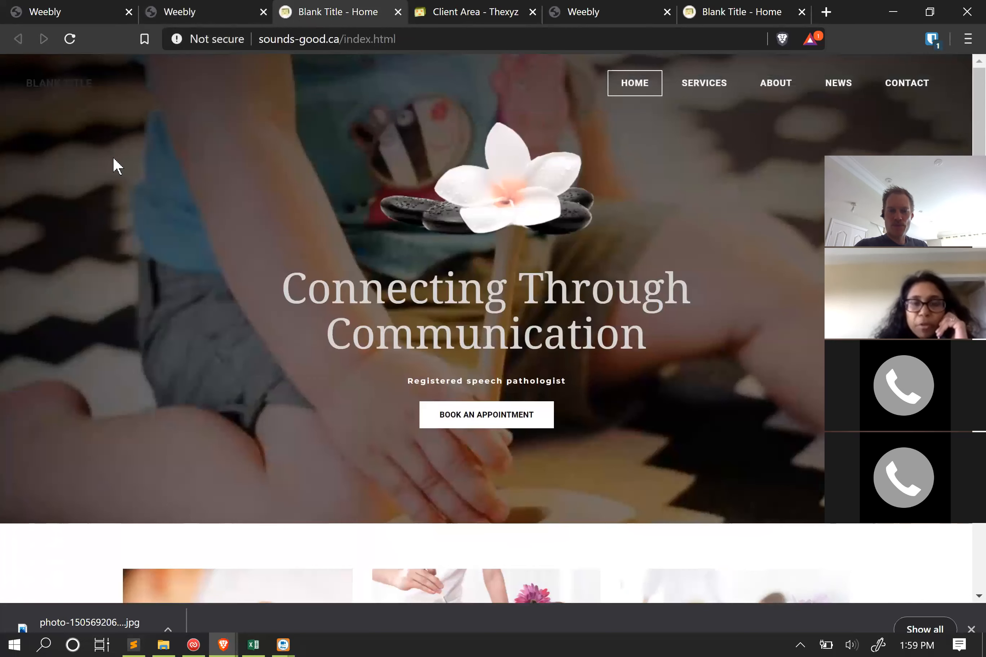
pyautogui.scroll(-1, 117, 107)
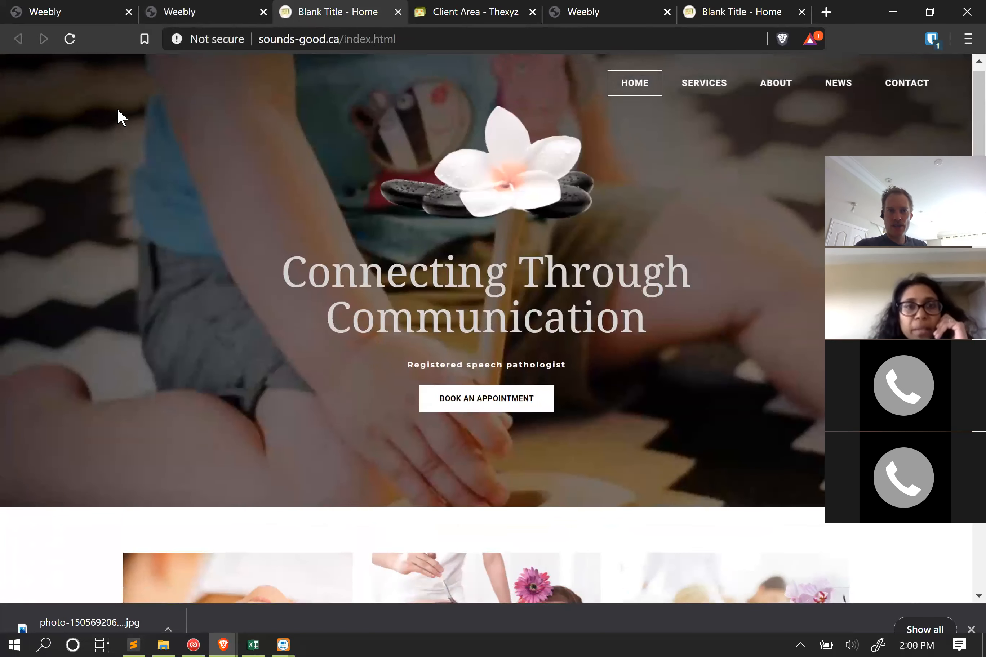
pyautogui.scroll(-3, 68, 81)
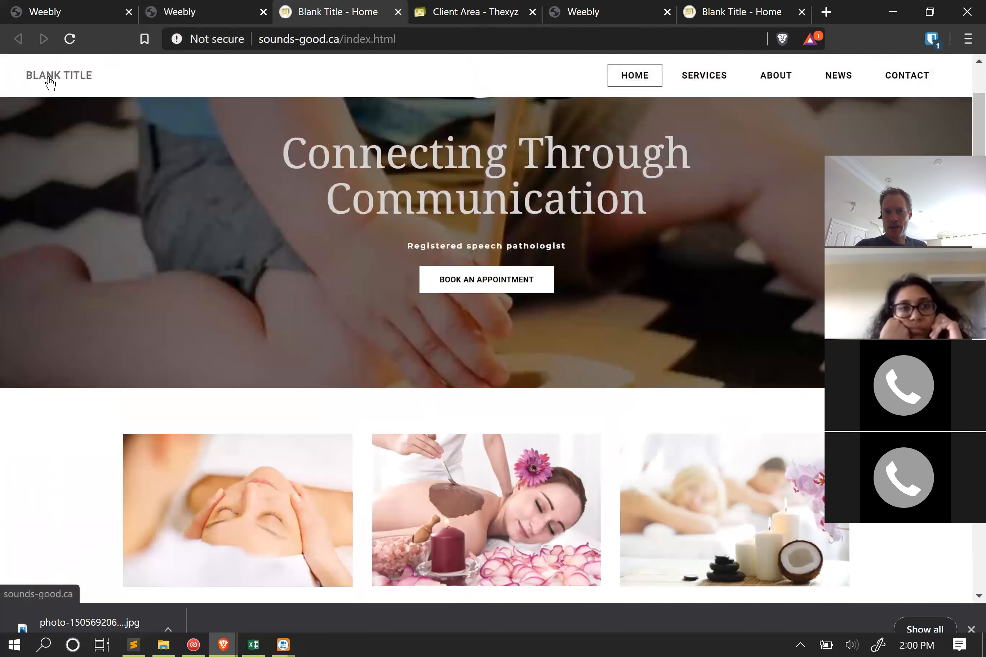
pyautogui.scroll(-5, 51, 102)
pyautogui.scroll(8, 54, 118)
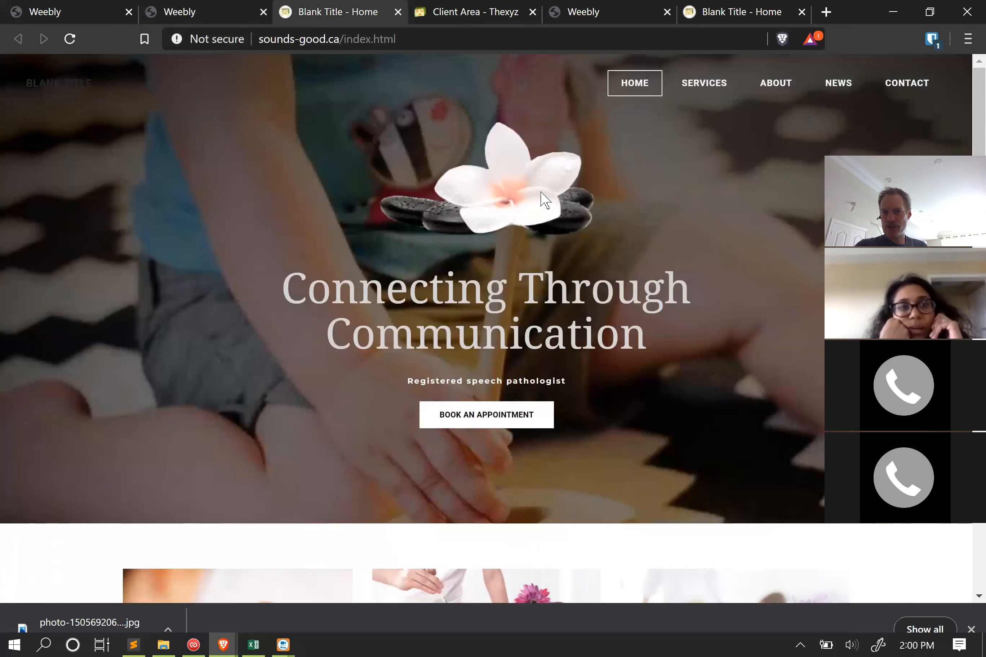
pyautogui.scroll(-5, 488, 214)
pyautogui.scroll(5, 482, 214)
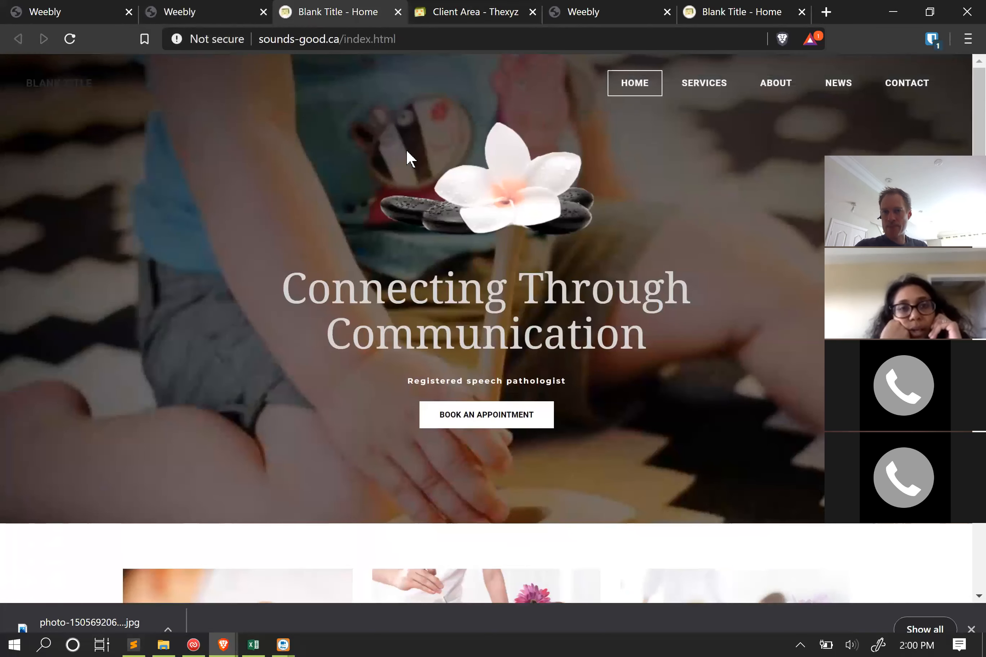
pyautogui.moveTo(529, 187); pyautogui.dragTo(505, 174)
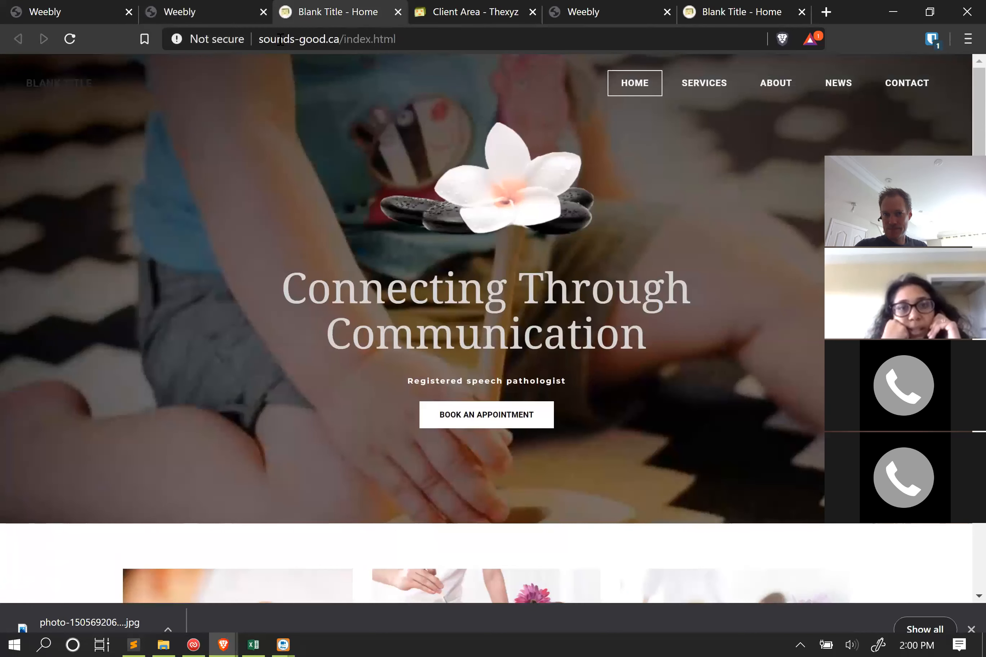
# - Return to the site editor and look through the settings of the flower image in the banner
pyautogui.click(176, 11)
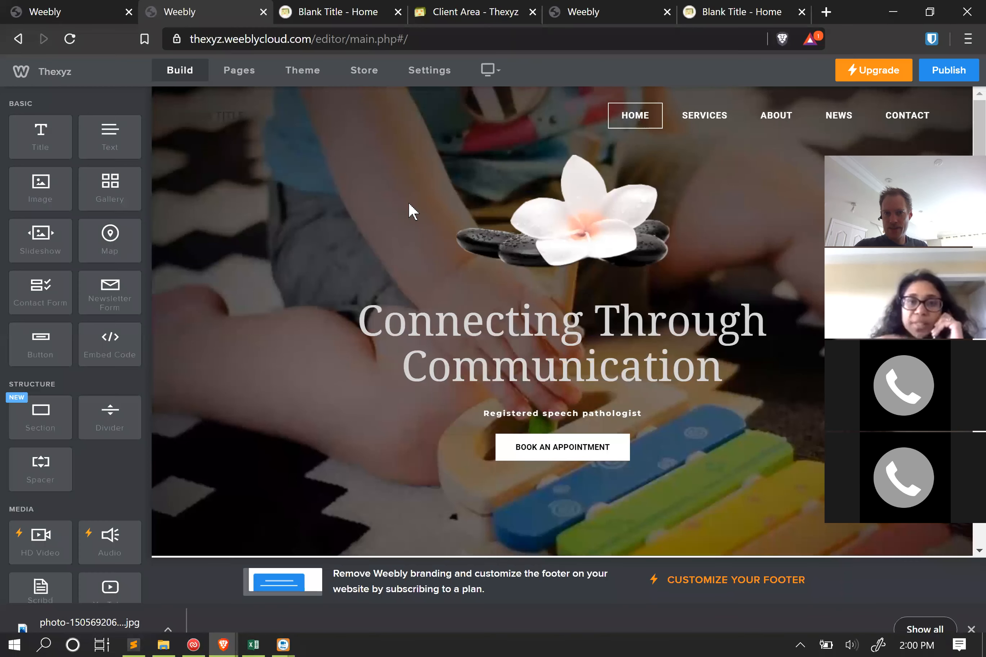
pyautogui.click(575, 188)
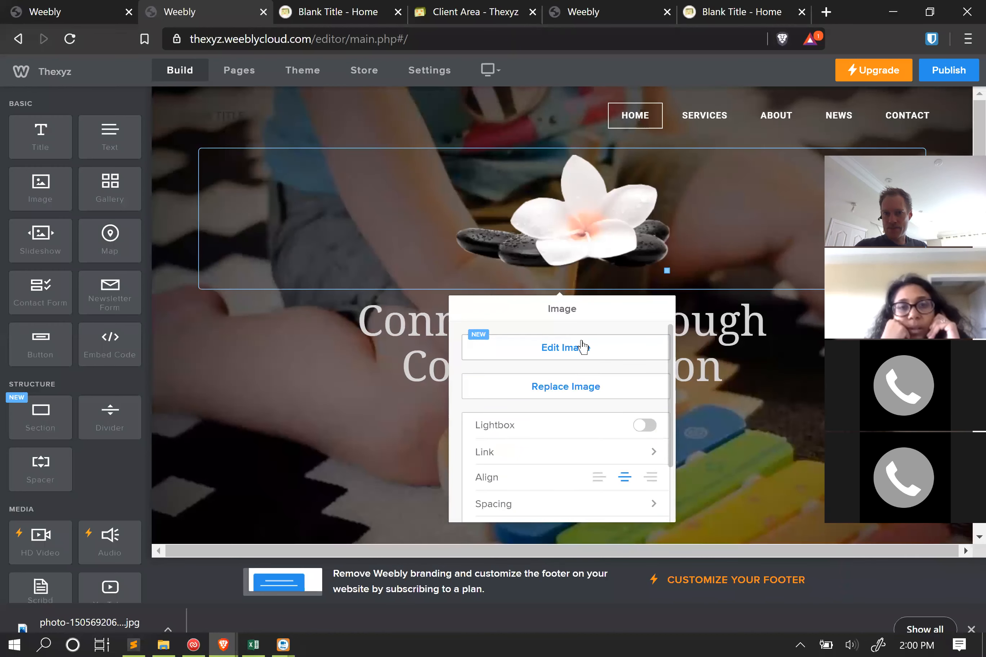
pyautogui.scroll(-2, 573, 369)
pyautogui.scroll(2, 560, 402)
pyautogui.scroll(-2, 584, 433)
pyautogui.scroll(2, 585, 390)
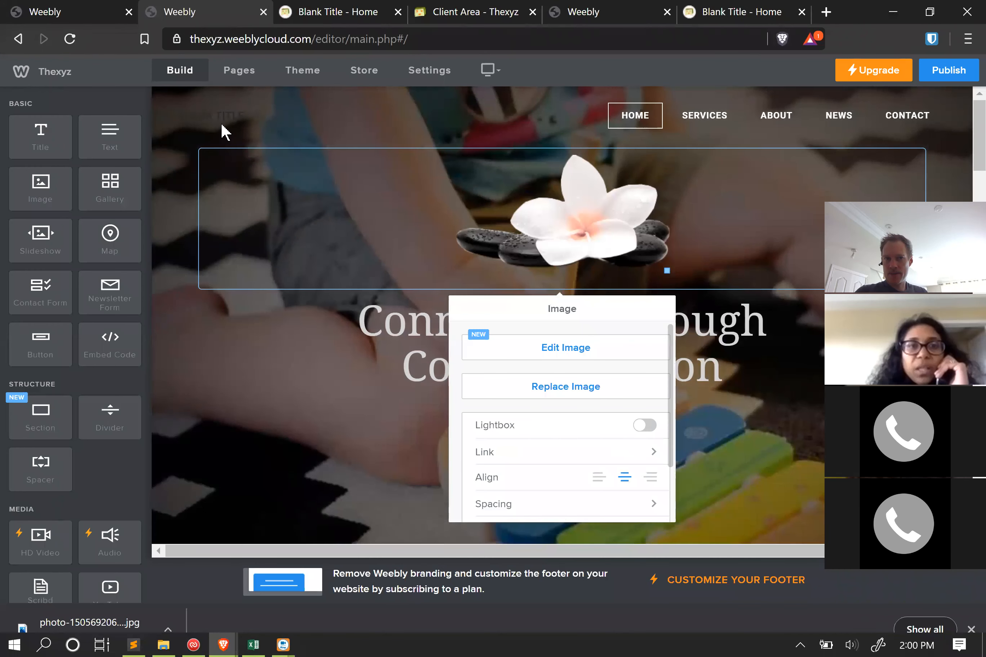
# - Inspect the site title's logo option and its image upload sources, and close the dialog without choosing an image
pyautogui.click(222, 131)
pyautogui.click(231, 118)
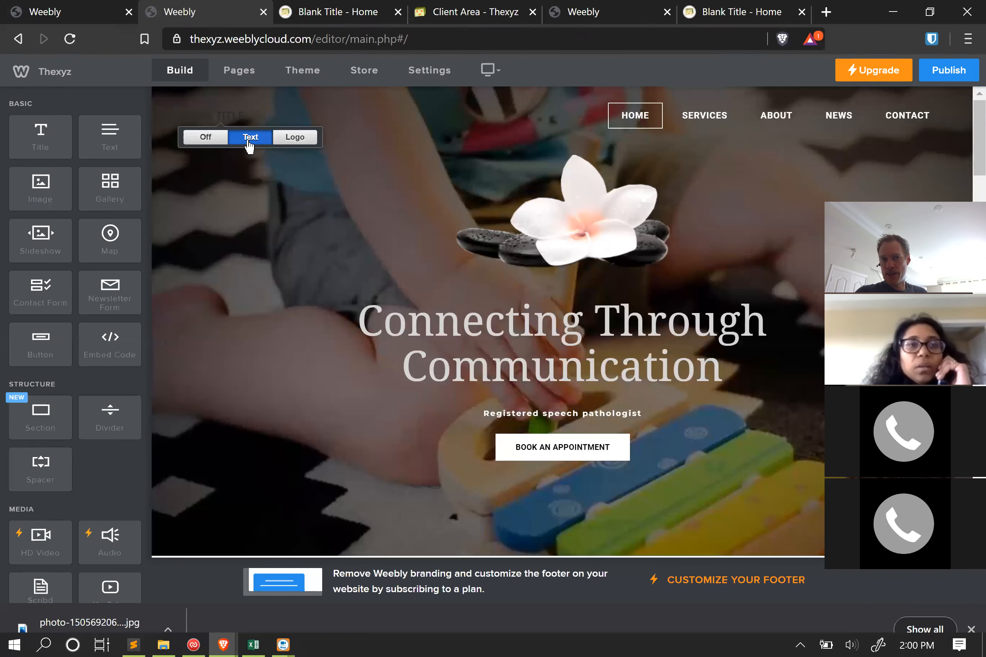
pyautogui.tripleClick(227, 118)
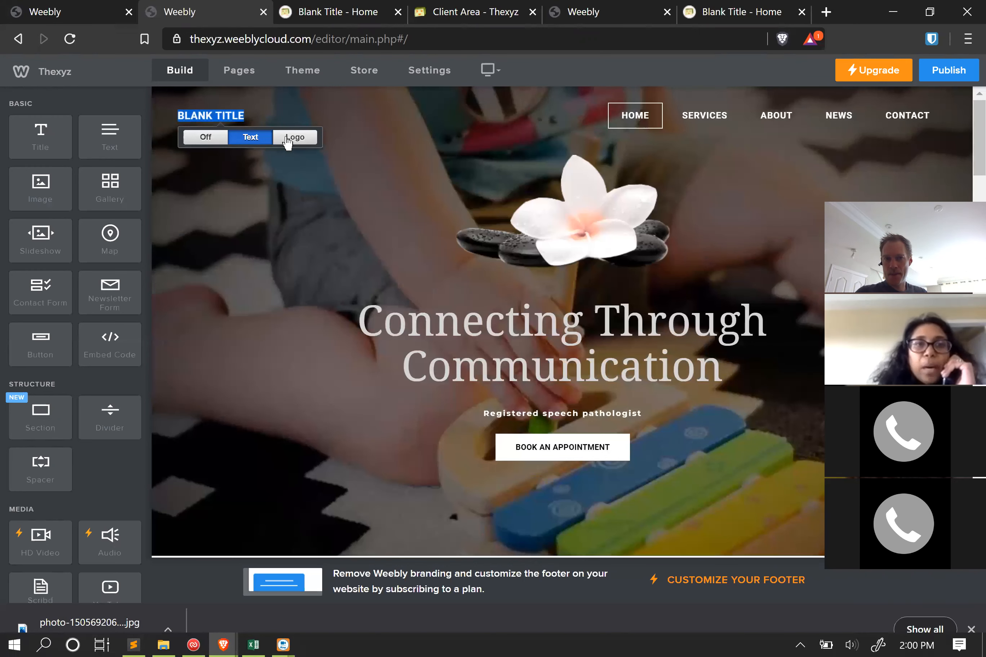
pyautogui.press('BackSpace')
pyautogui.click(291, 143)
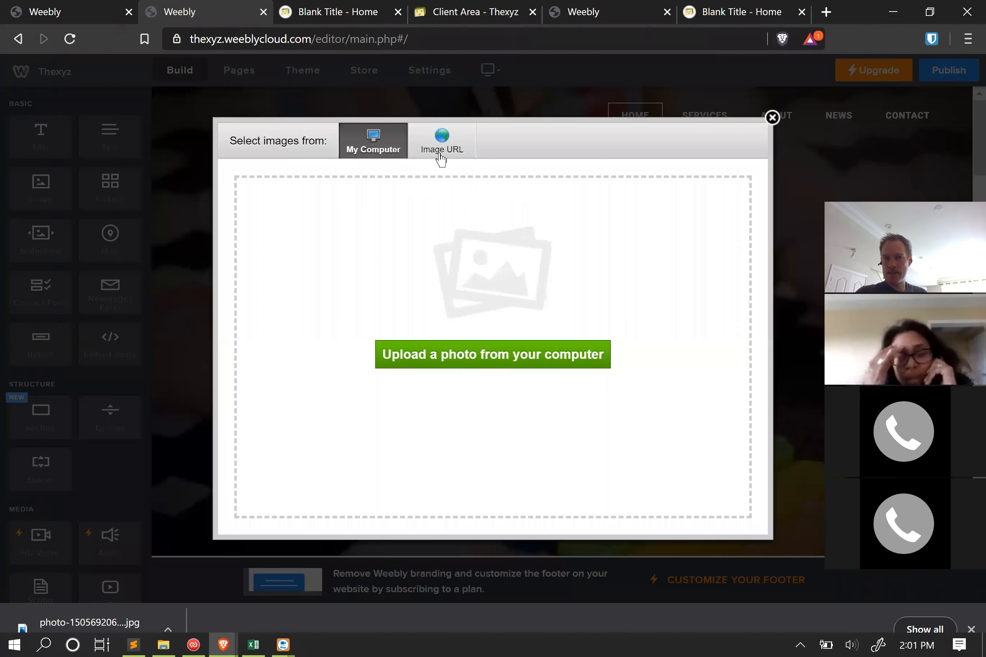
pyautogui.click(772, 118)
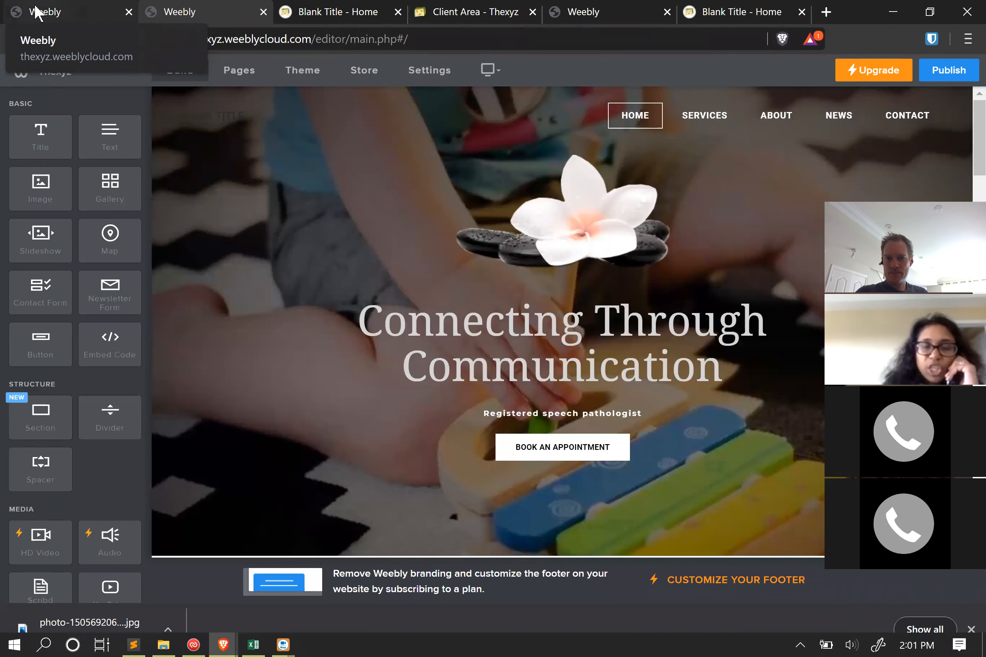
# - Replace the site title in the page header with "Sounds Good"
pyautogui.moveTo(199, 115)
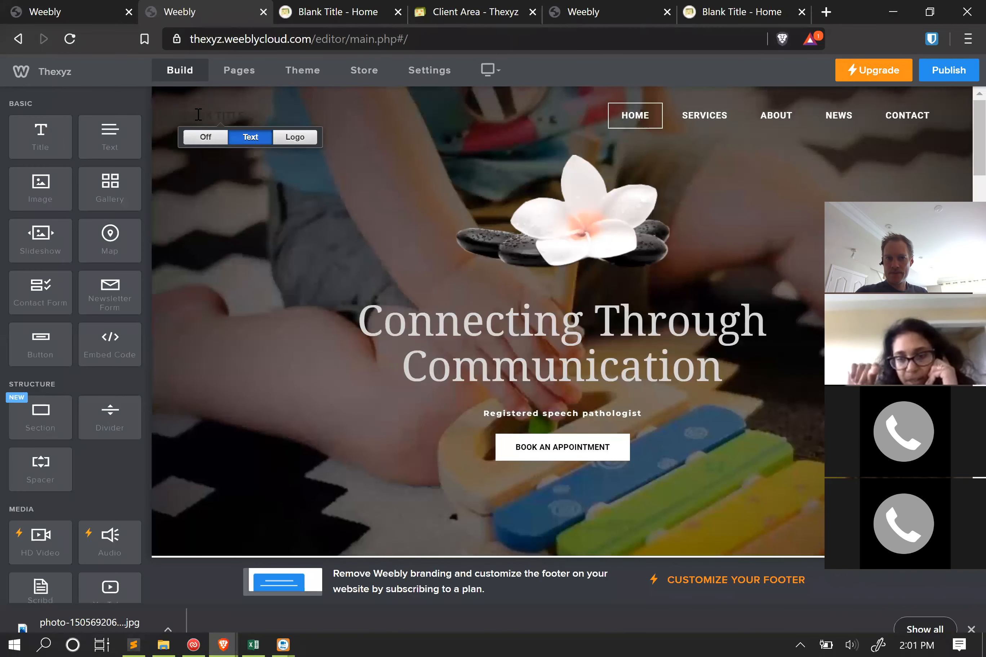
pyautogui.click(195, 115)
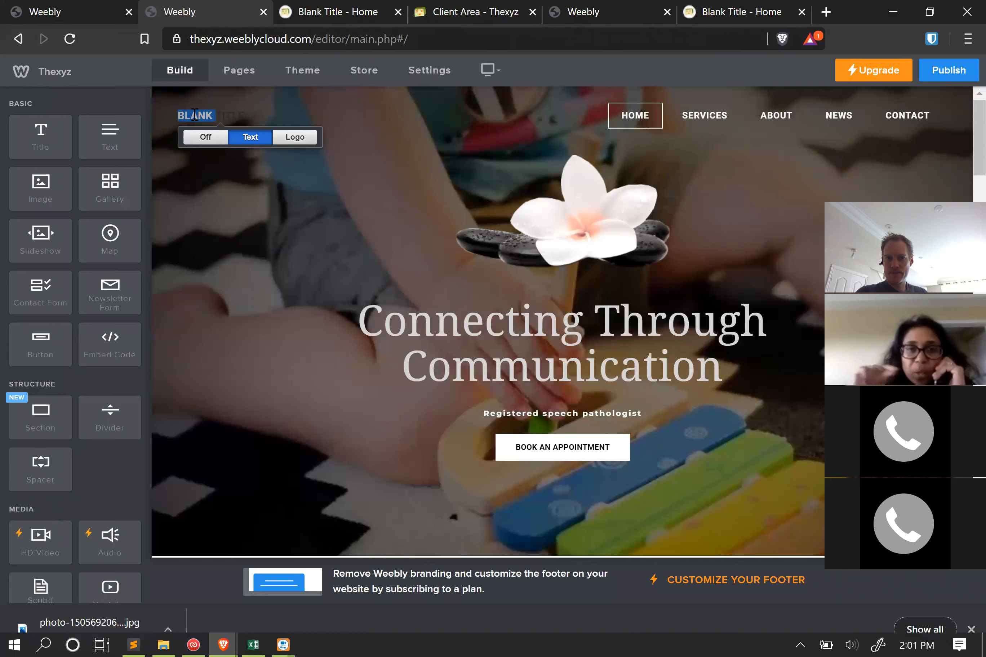
pyautogui.press('BackSpace')
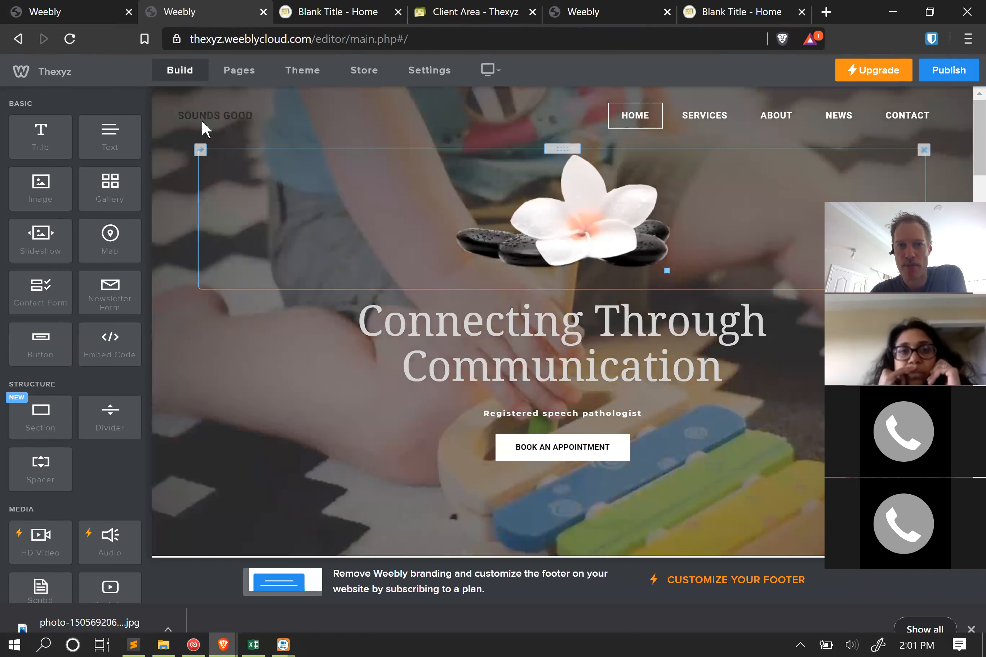
pyautogui.click(215, 117)
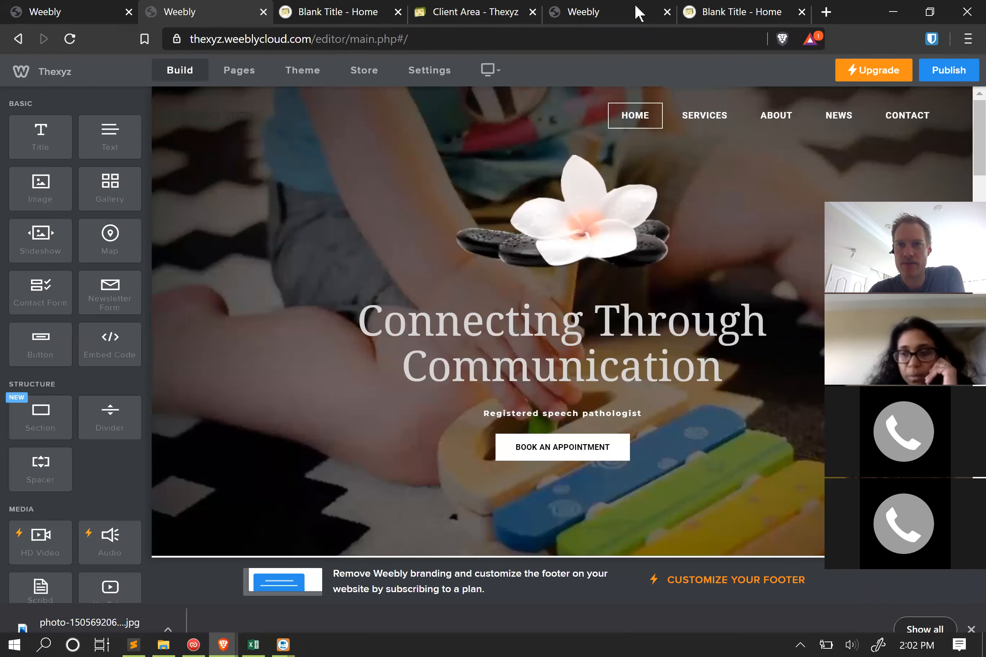
# - Search Google in a new tab for "what does png stand for"
pyautogui.hotkey('ctrl', 't')
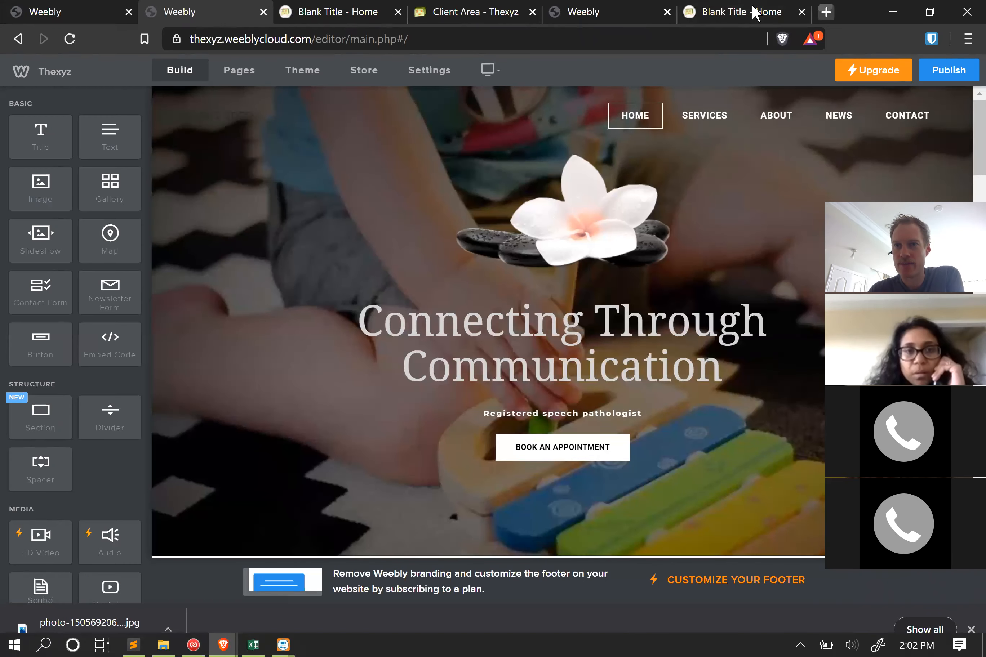
pyautogui.write('what does png')
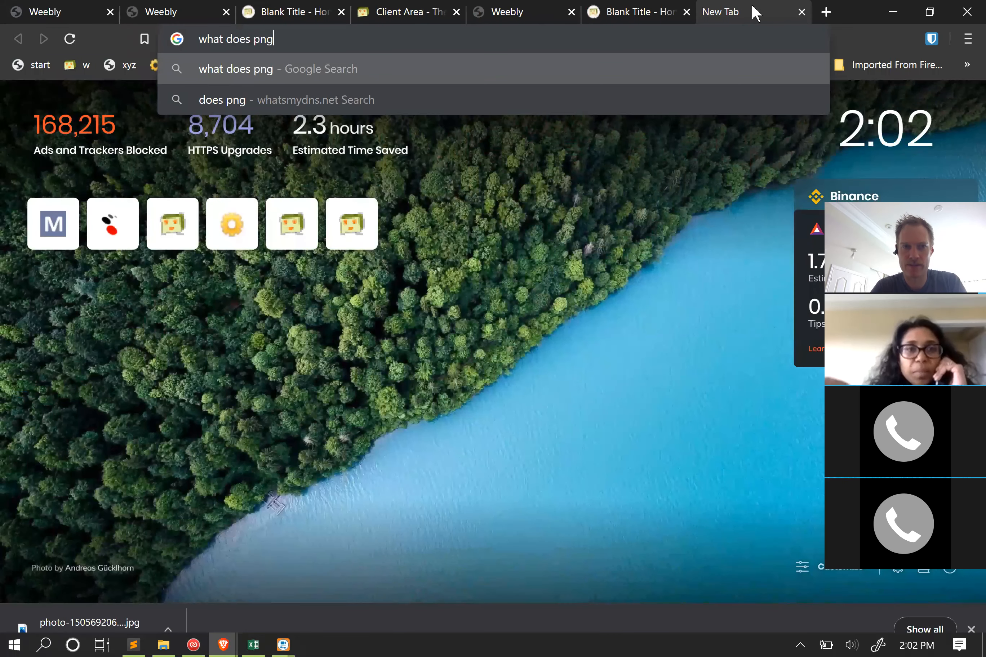
pyautogui.write(' stand fo')
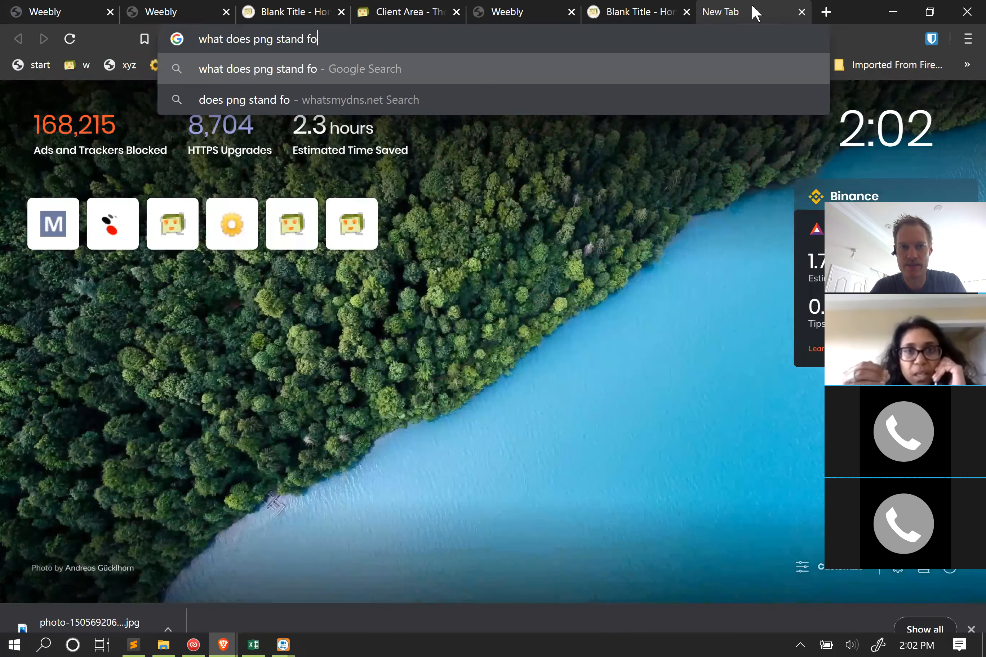
pyautogui.write('r')
pyautogui.press('Return')
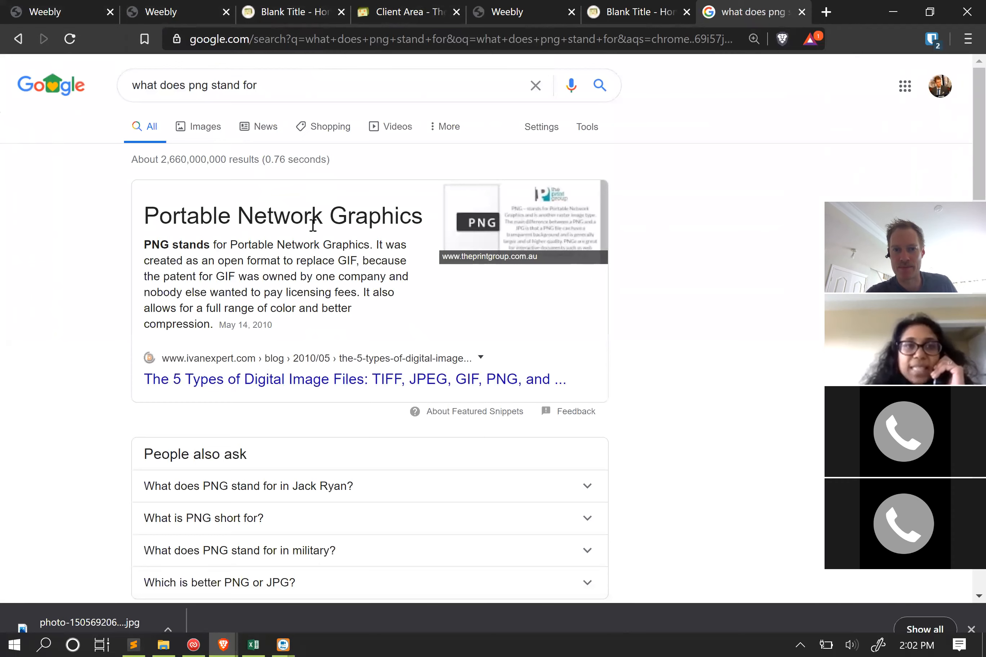
# - Return to the site editor, reselect the Text option for the site title and check the header over the page
pyautogui.click(197, 12)
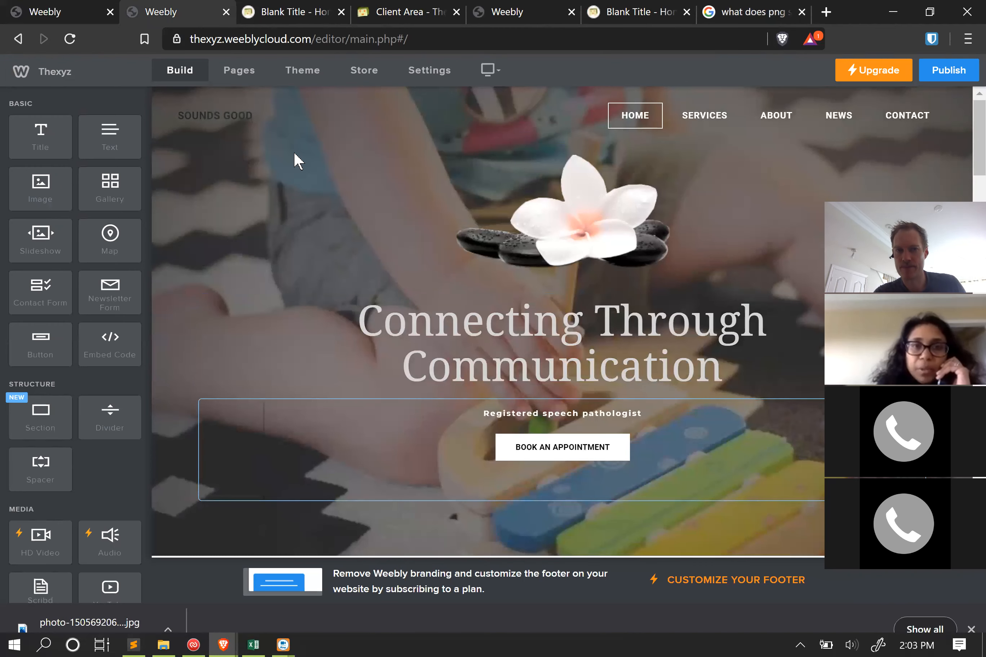
pyautogui.click(234, 111)
pyautogui.click(250, 137)
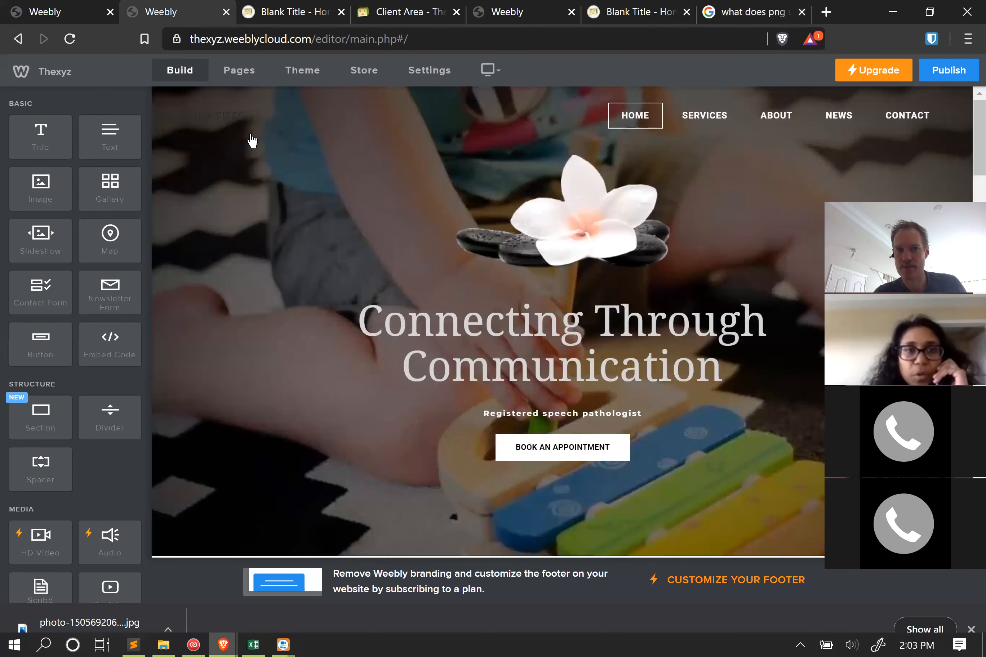
pyautogui.click(572, 259)
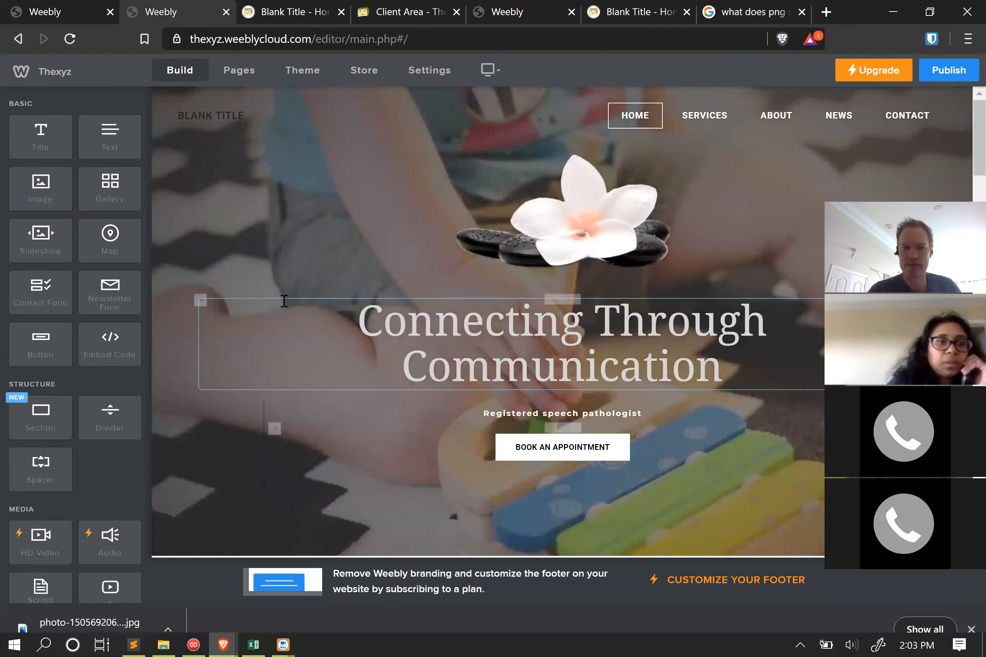
pyautogui.scroll(-2, 684, 403)
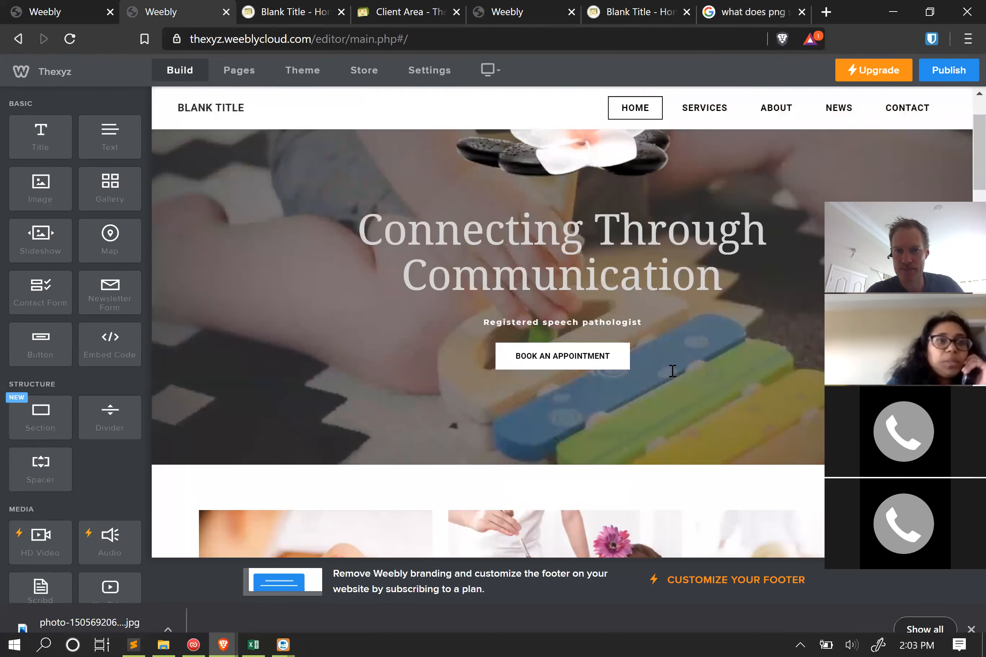
pyautogui.scroll(2, 673, 372)
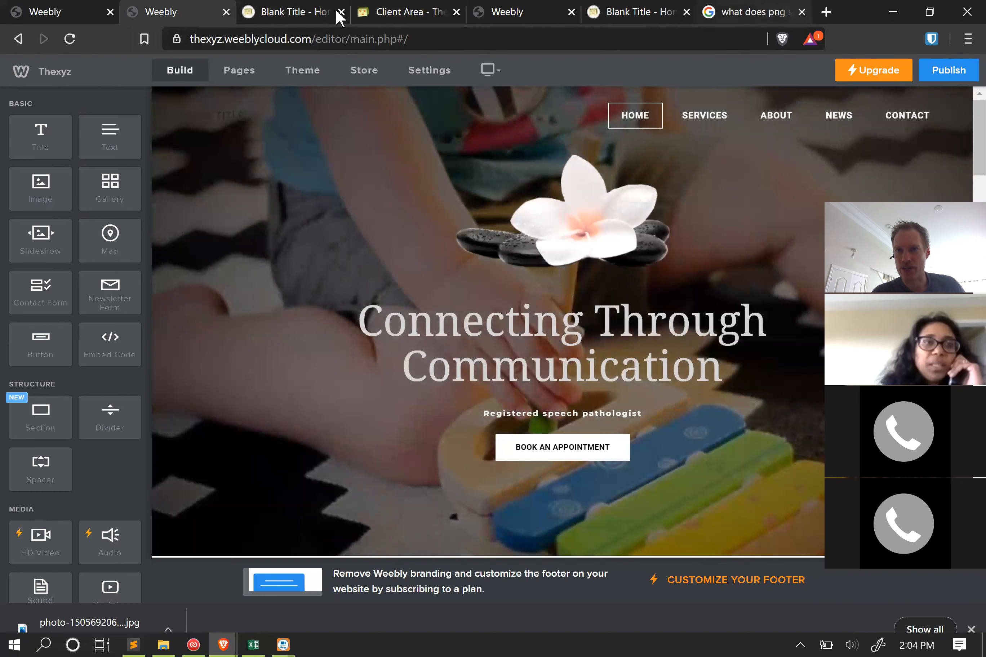
# - Search Google in another new tab for "upload image free"
pyautogui.click(825, 12)
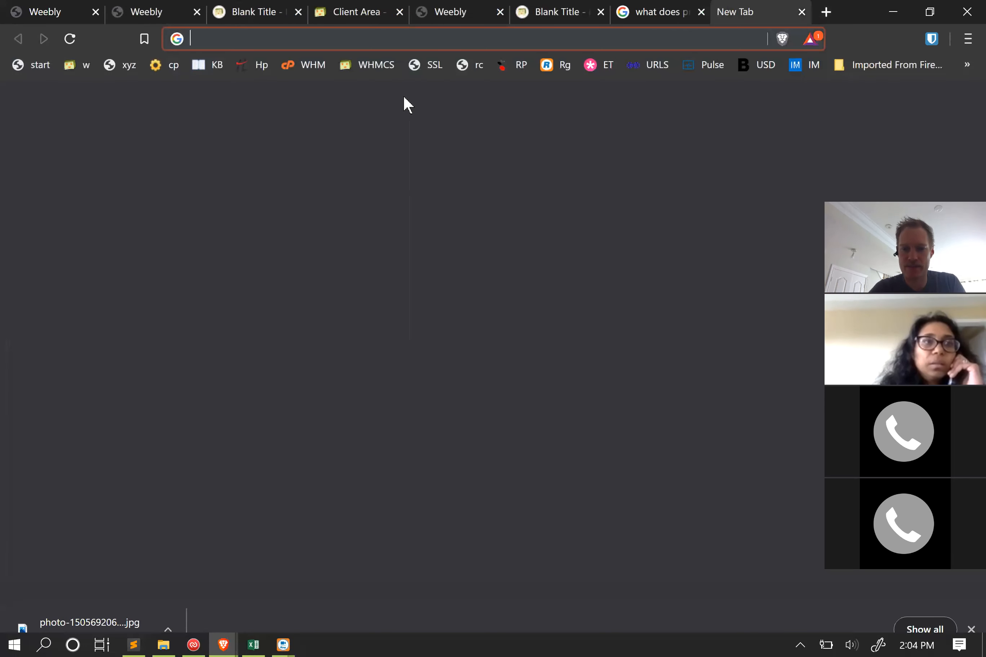
pyautogui.write('upload image free')
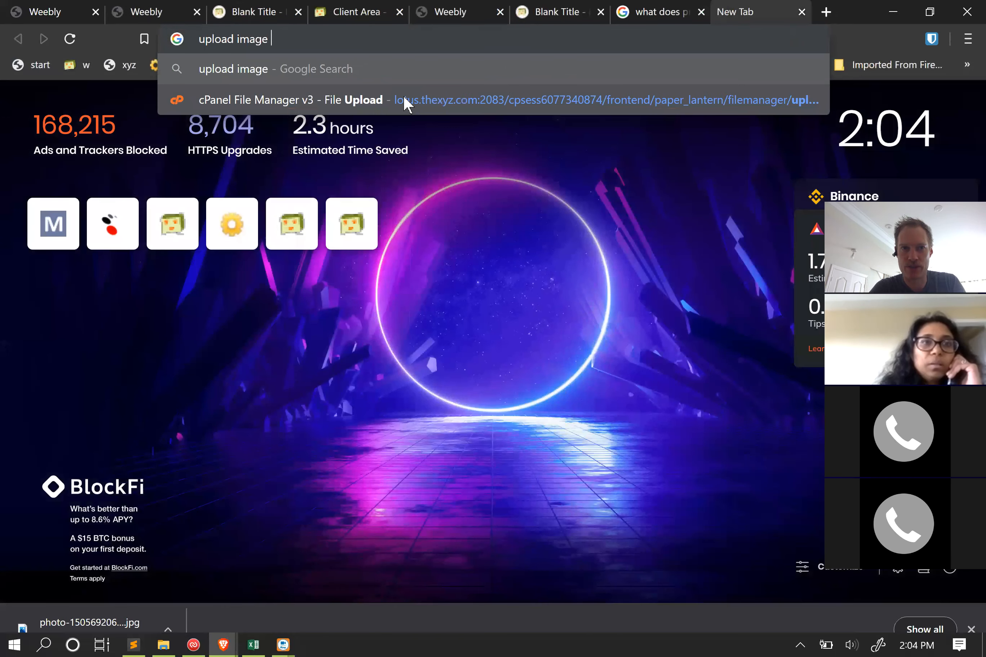
pyautogui.press('Return')
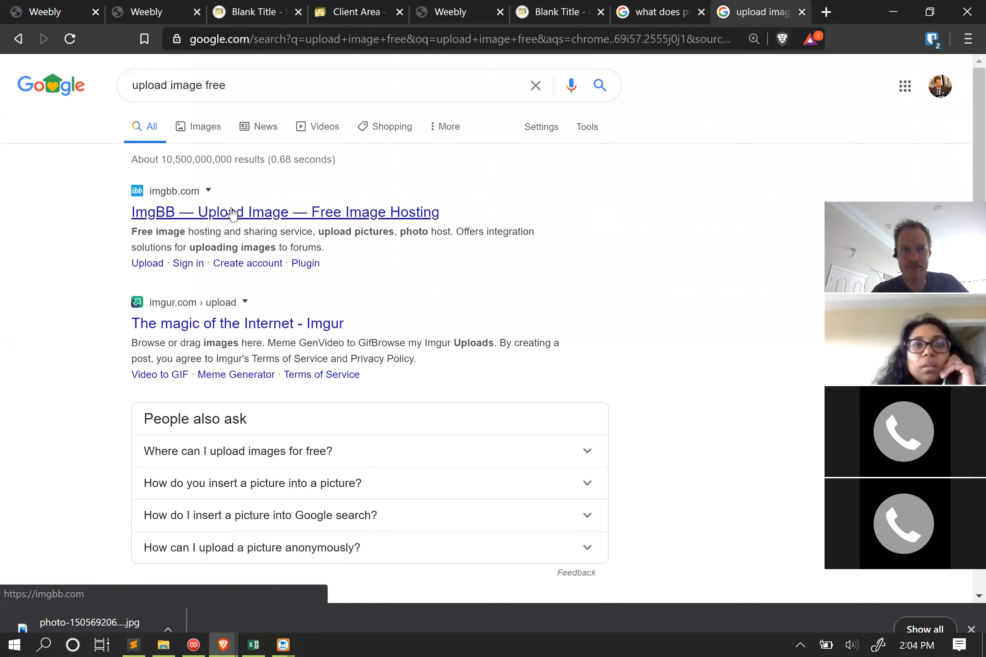
# - Open the ImgBB image hosting site from the search results and look at its upload file selection without choosing a file
pyautogui.click(208, 214)
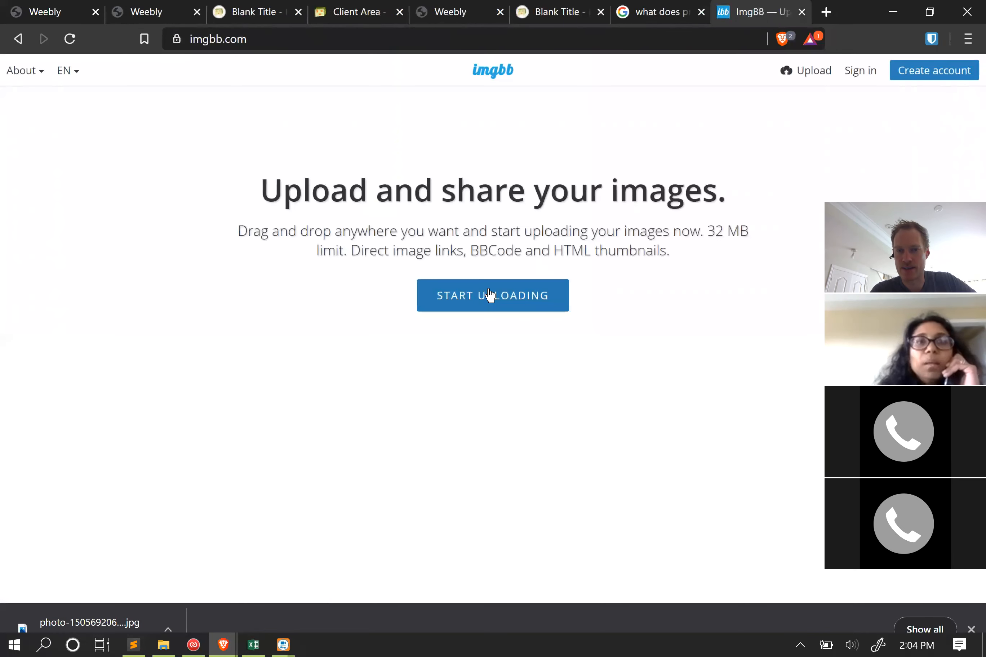
pyautogui.click(489, 294)
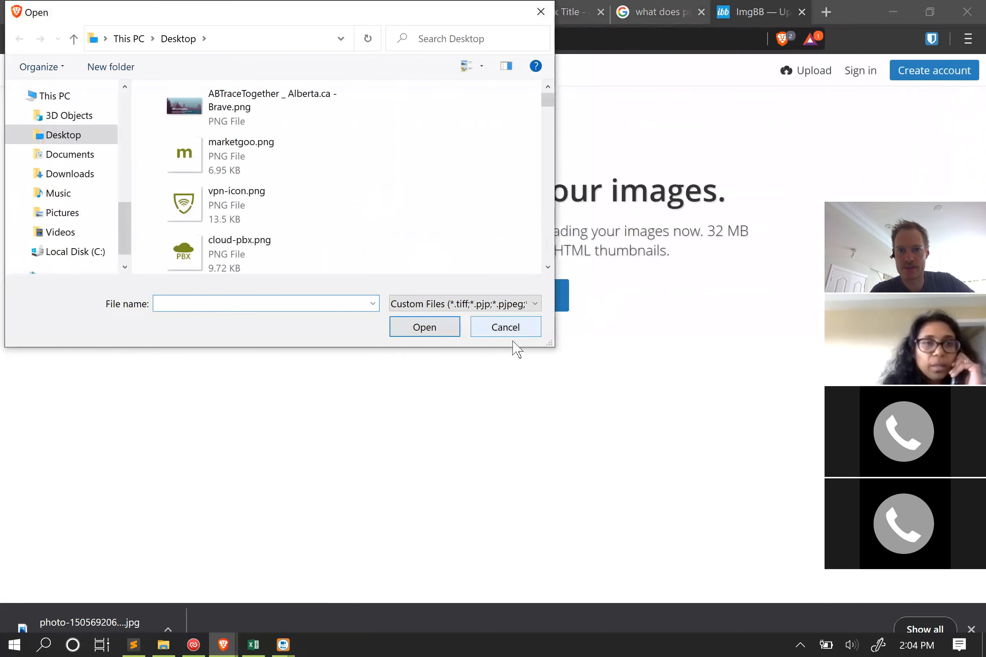
pyautogui.click(512, 336)
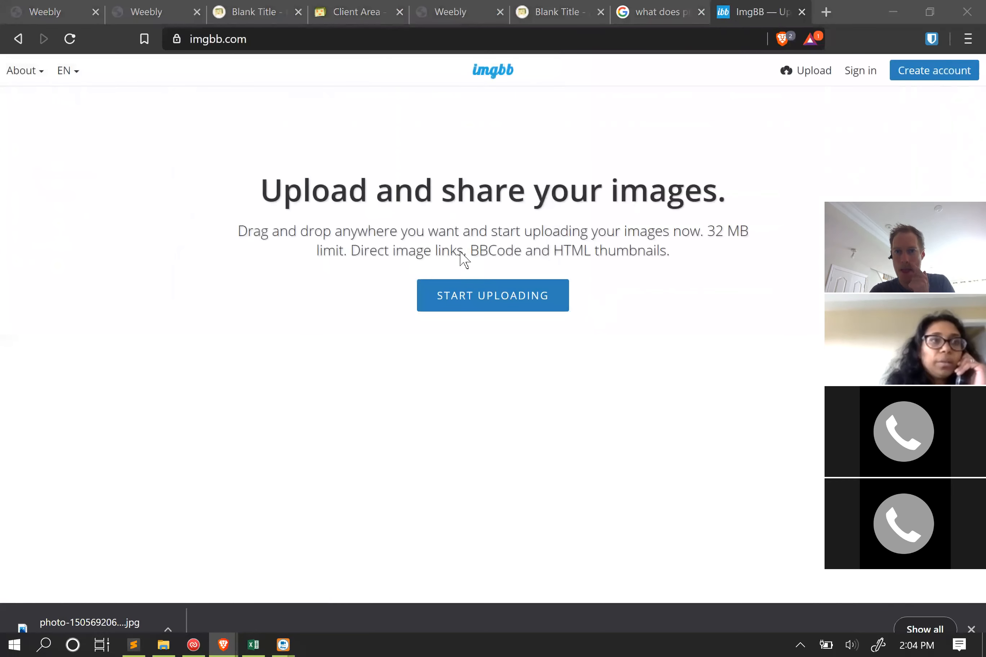
pyautogui.click(525, 329)
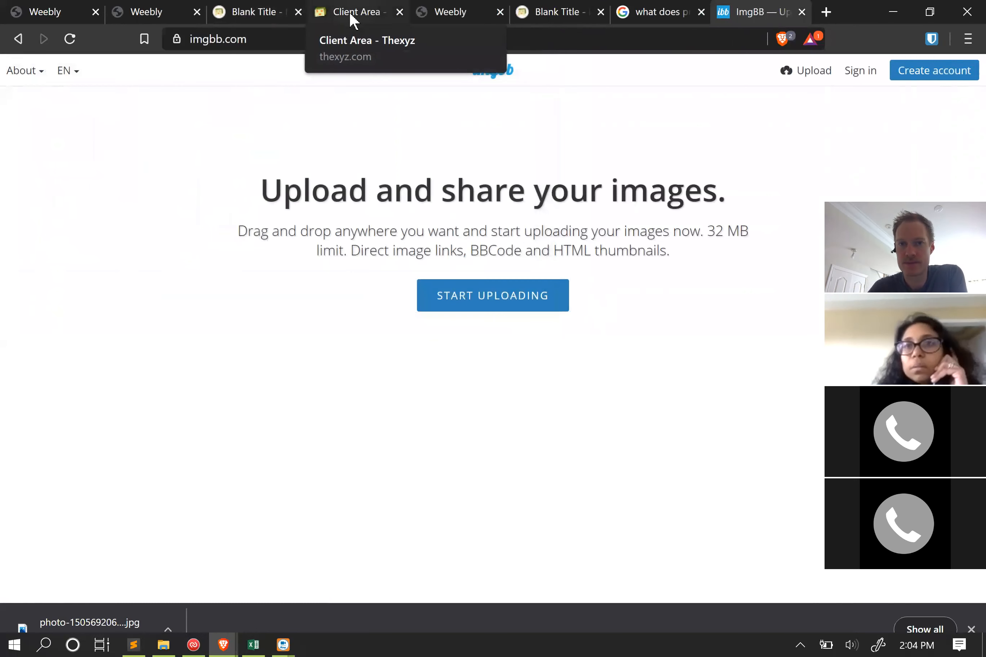
# - In the site editor, replace the flower image above the home page headline with soundsgoodlogo.png and shrink it to about 60 percent
pyautogui.click(521, 12)
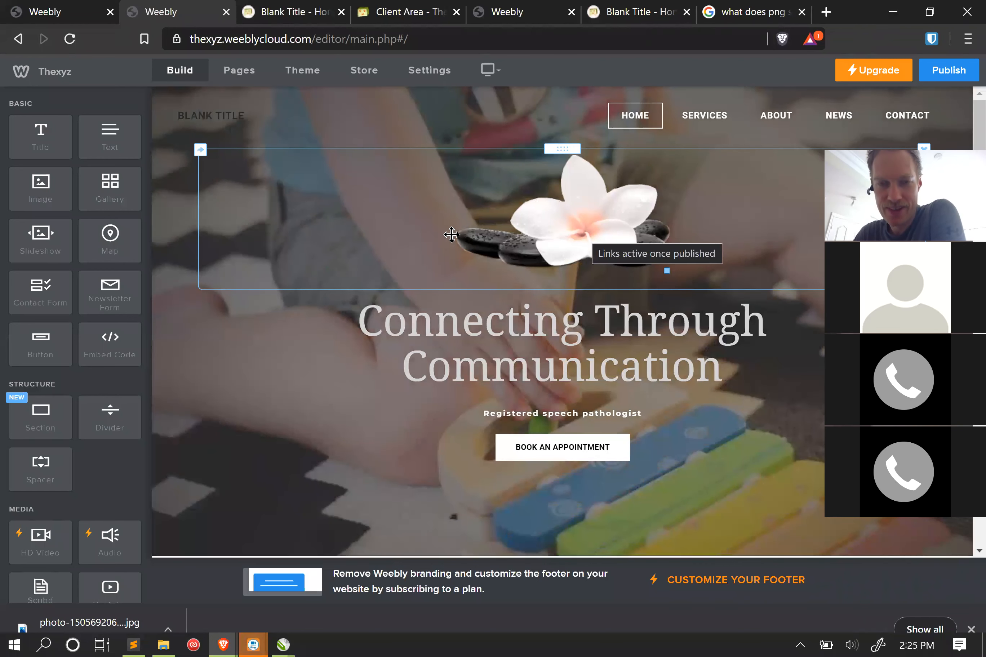
pyautogui.click(585, 229)
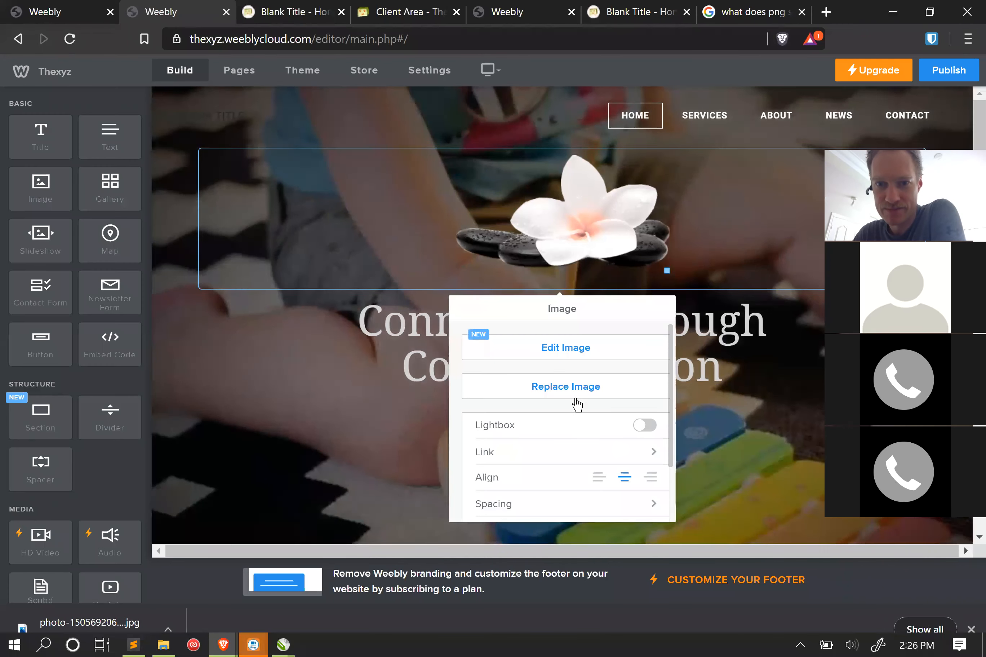
pyautogui.click(575, 391)
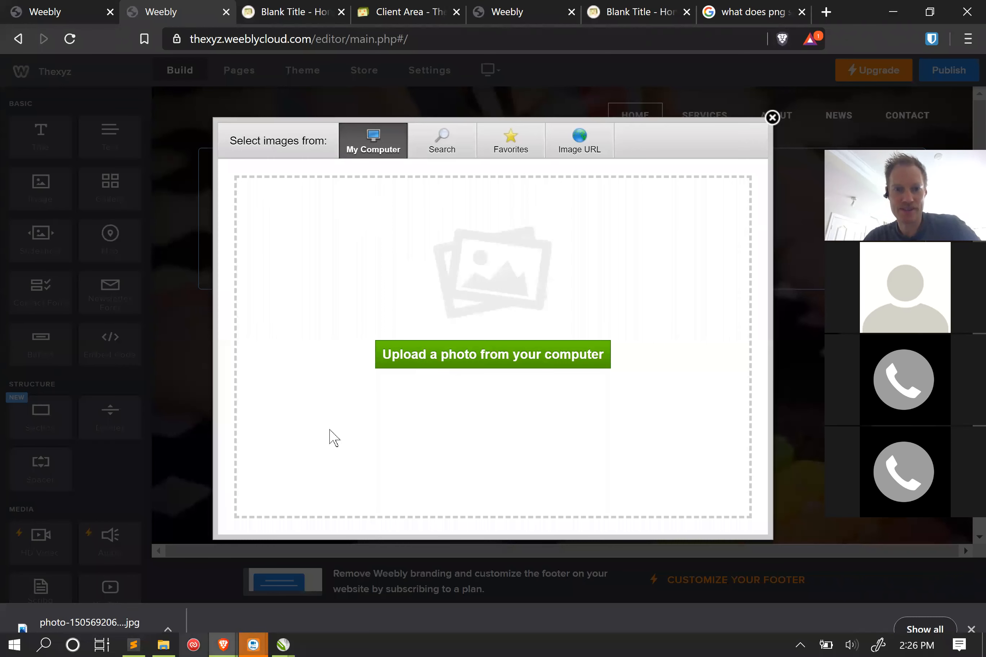
pyautogui.click(429, 368)
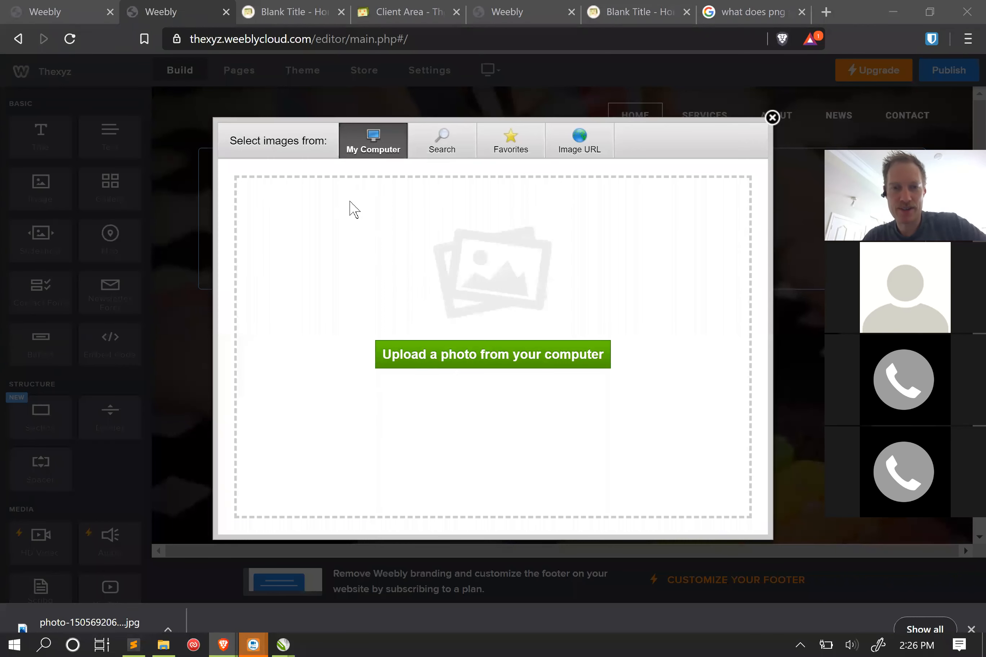
pyautogui.click(169, 113)
pyautogui.click(437, 335)
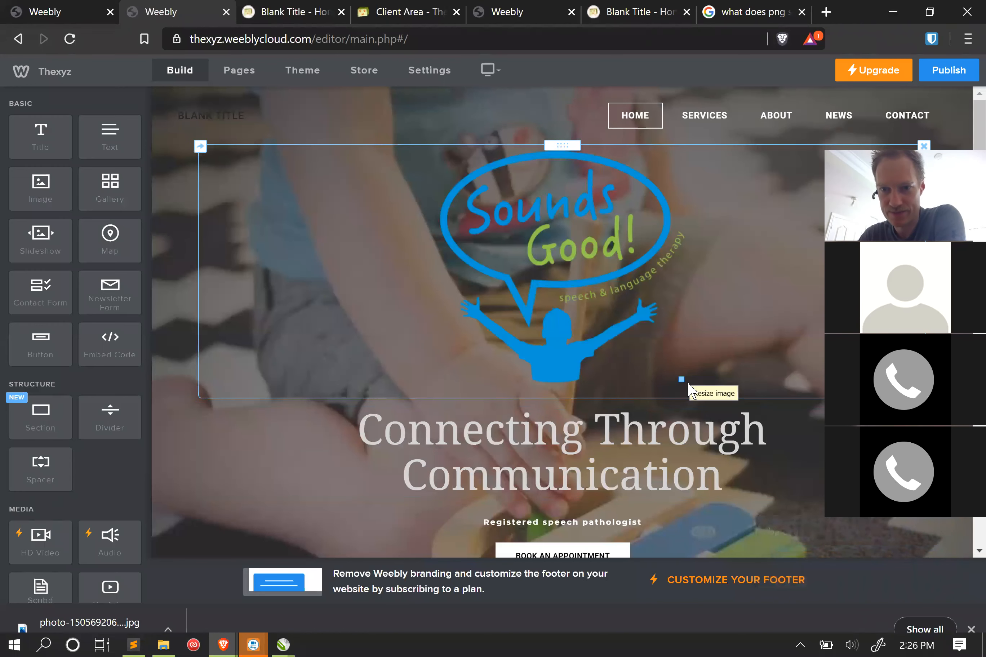
pyautogui.moveTo(689, 383); pyautogui.dragTo(586, 291)
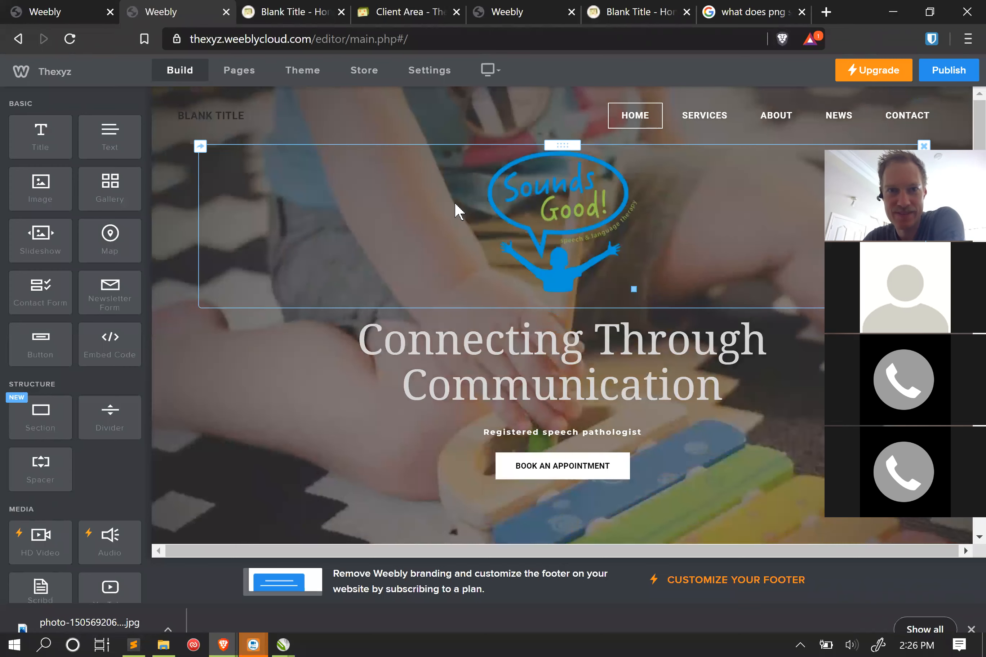
# - Replace the "Blank Title" text in the page header with the logo image logo-web.png from the Desktop
pyautogui.scroll(-3, 455, 210)
pyautogui.scroll(3, 457, 211)
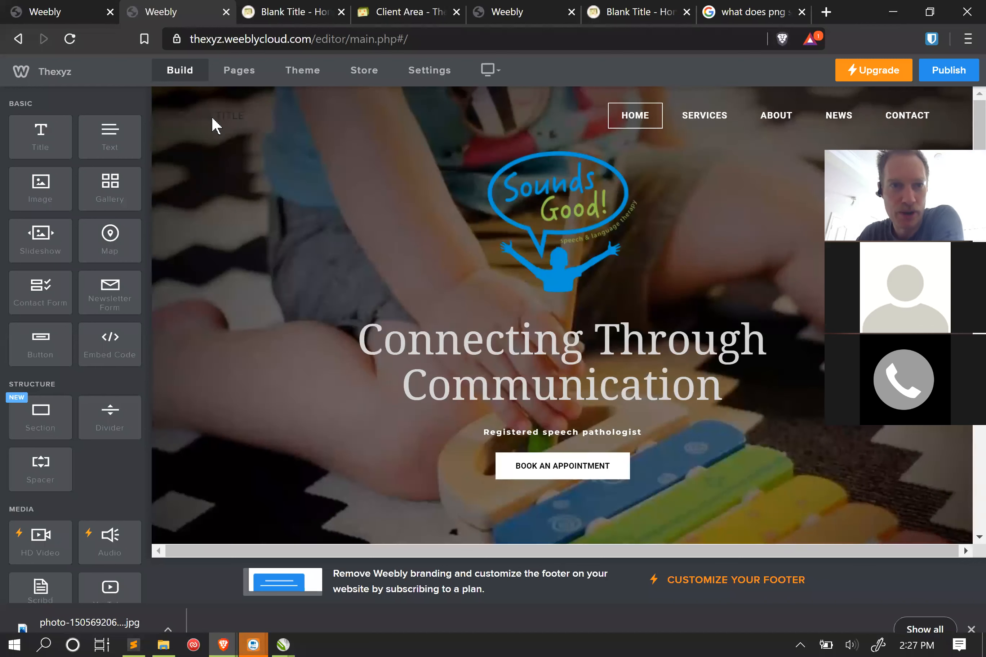
pyautogui.moveTo(232, 115)
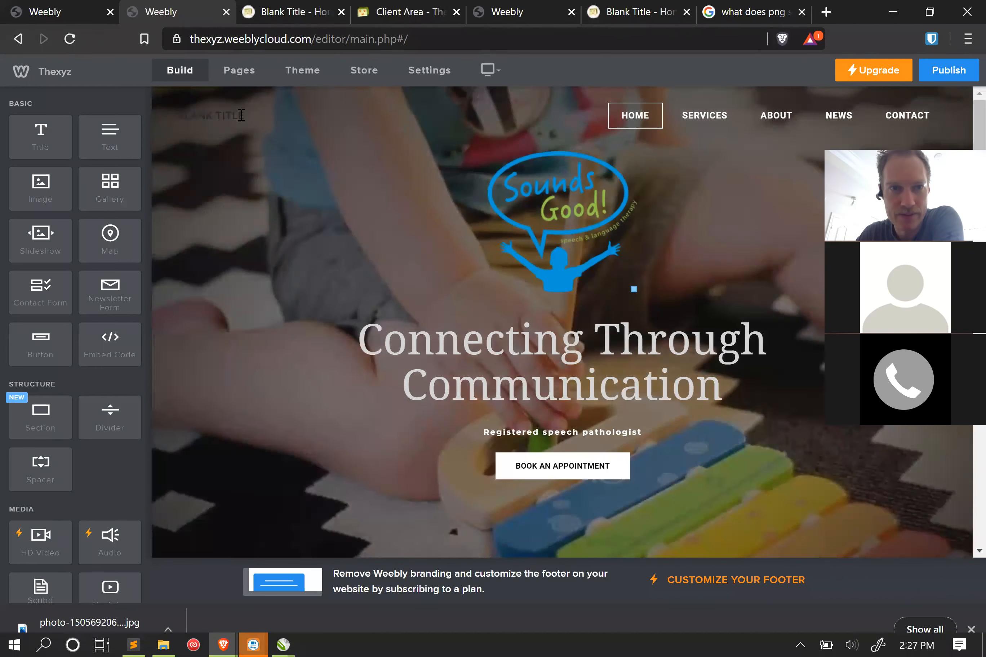
pyautogui.click(298, 136)
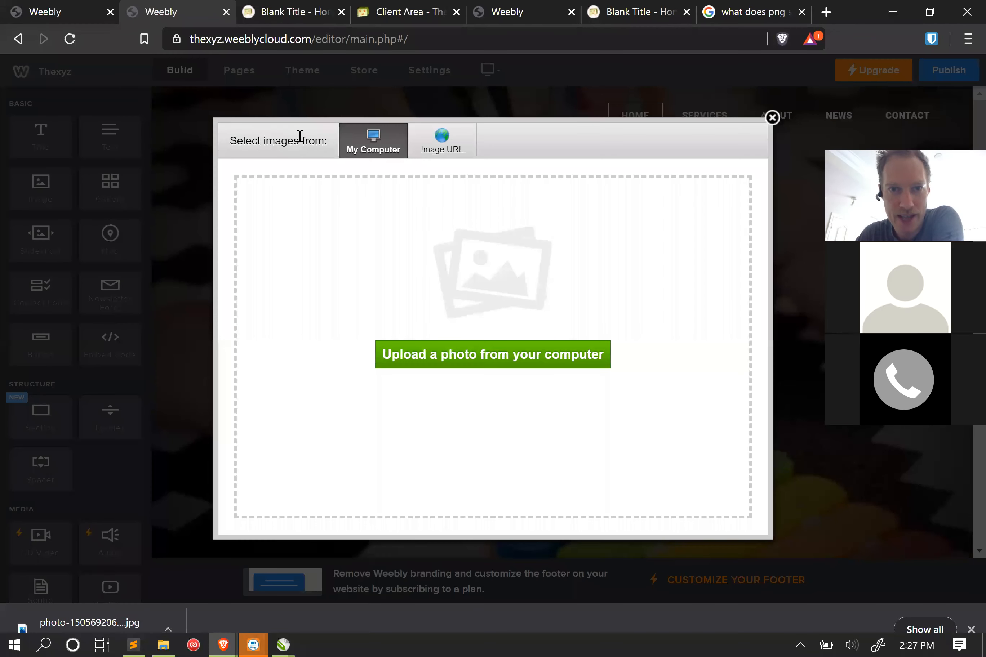
pyautogui.click(492, 368)
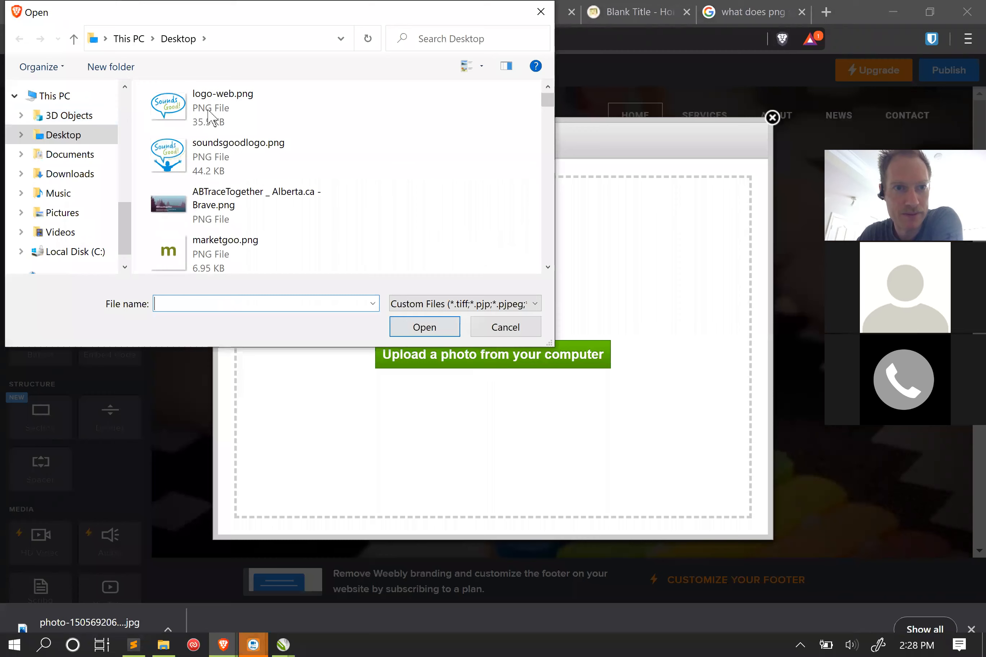
pyautogui.click(210, 117)
pyautogui.click(424, 327)
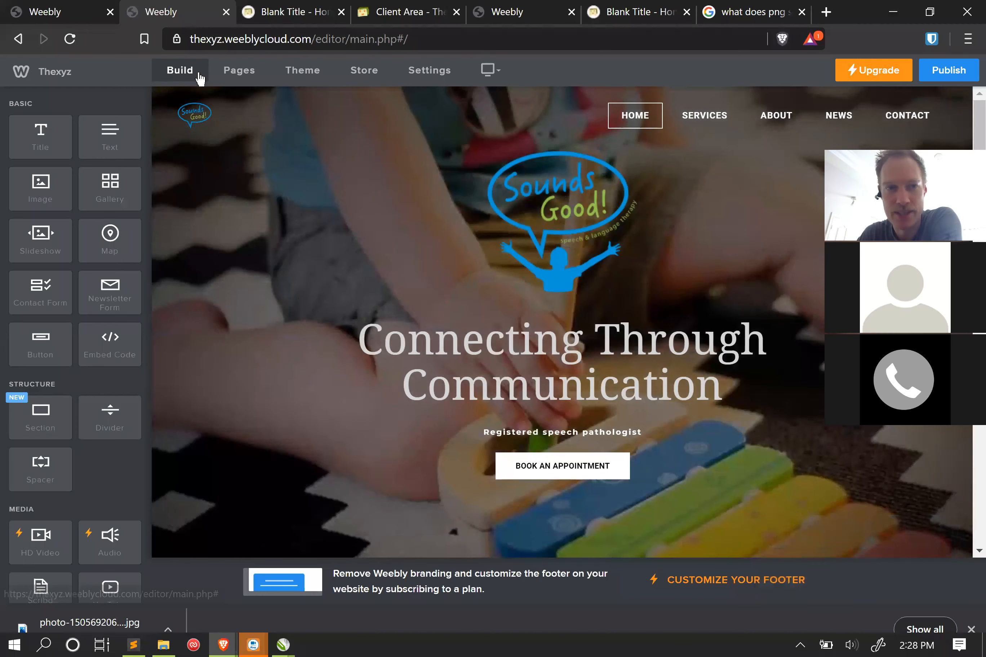
pyautogui.moveTo(199, 127)
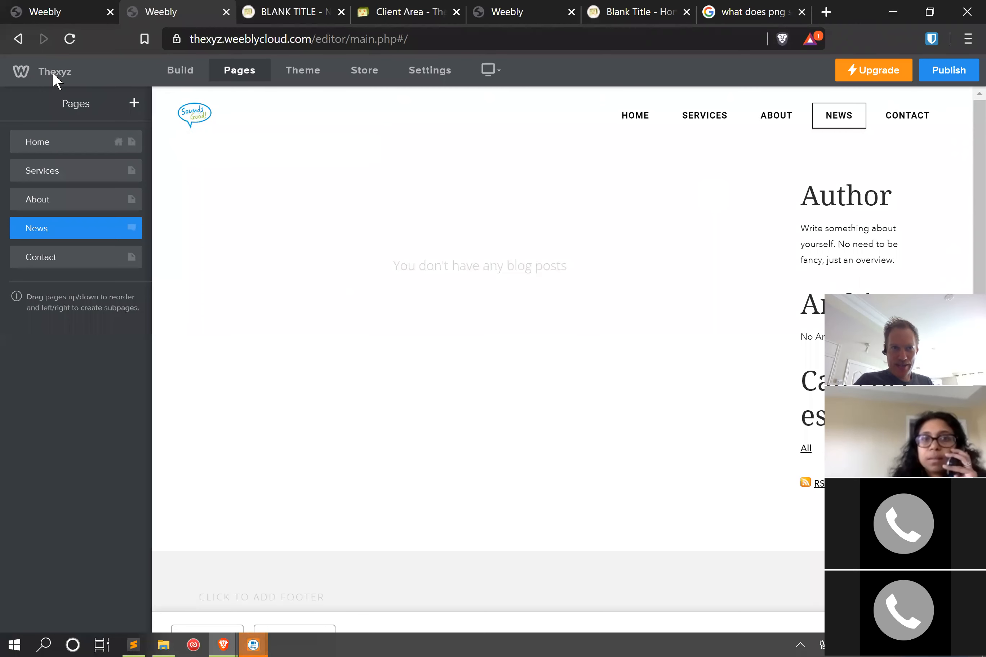
# - Switch to the published sounds-good.ca site, open its home page and examine the logos, sticky header and remaining placeholder sections
pyautogui.click(275, 11)
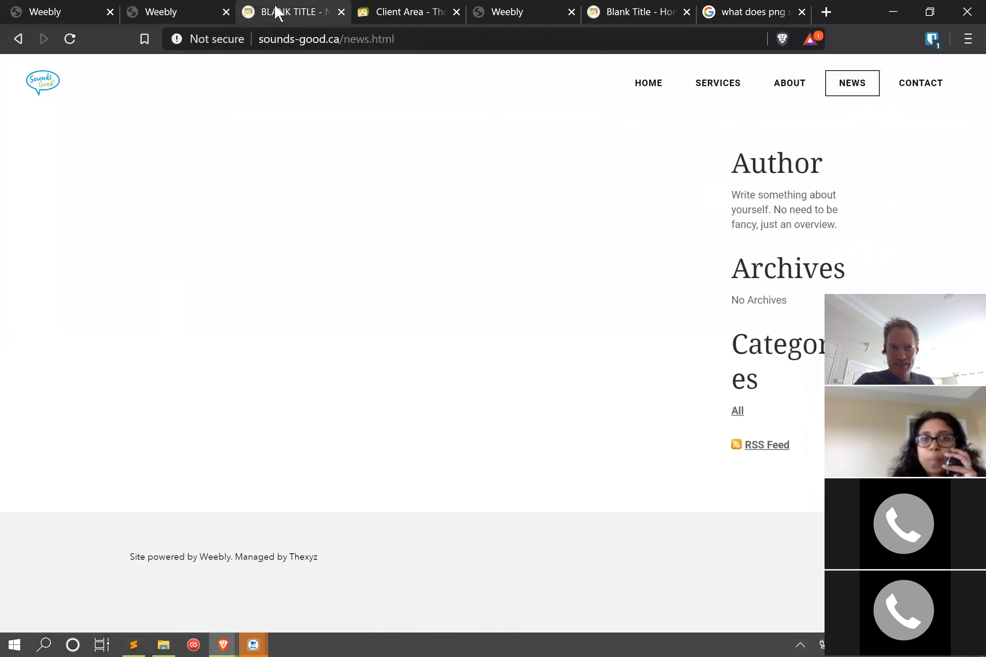
pyautogui.click(164, 12)
pyautogui.click(274, 12)
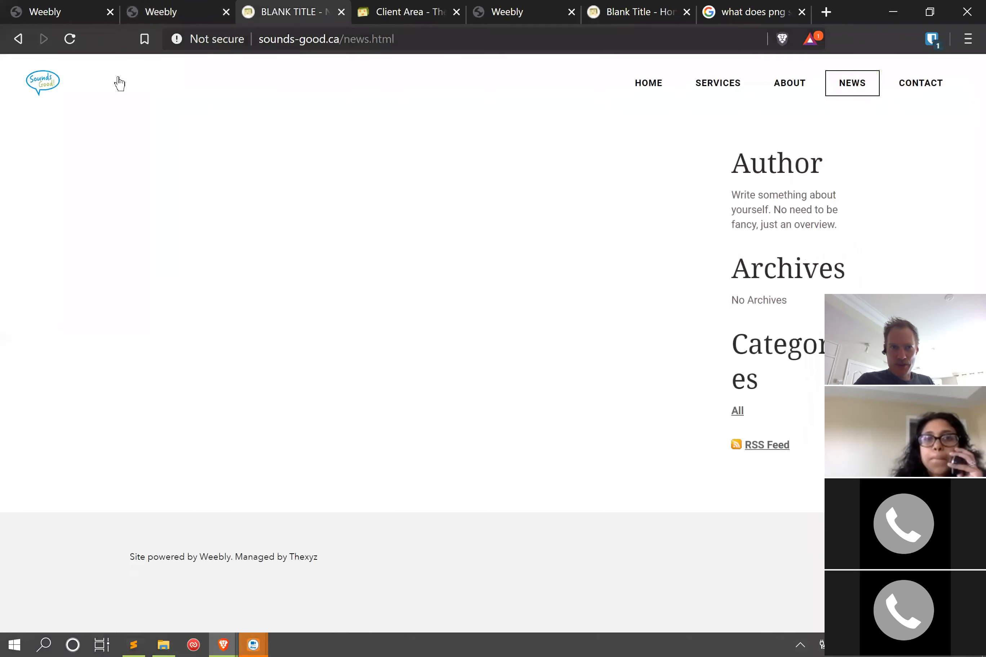
pyautogui.click(62, 82)
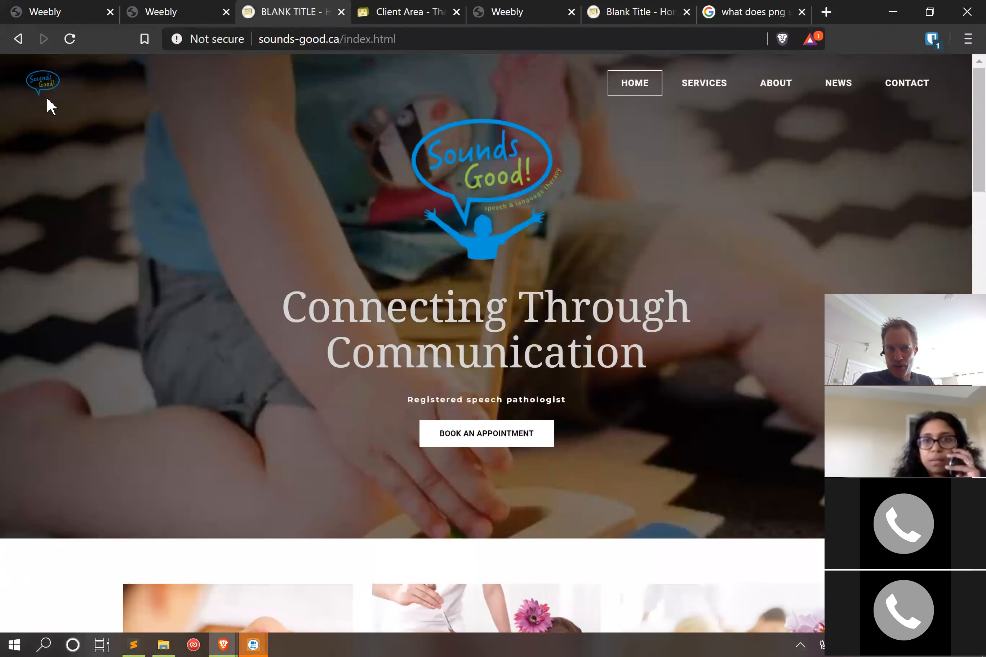
pyautogui.scroll(-3, 48, 127)
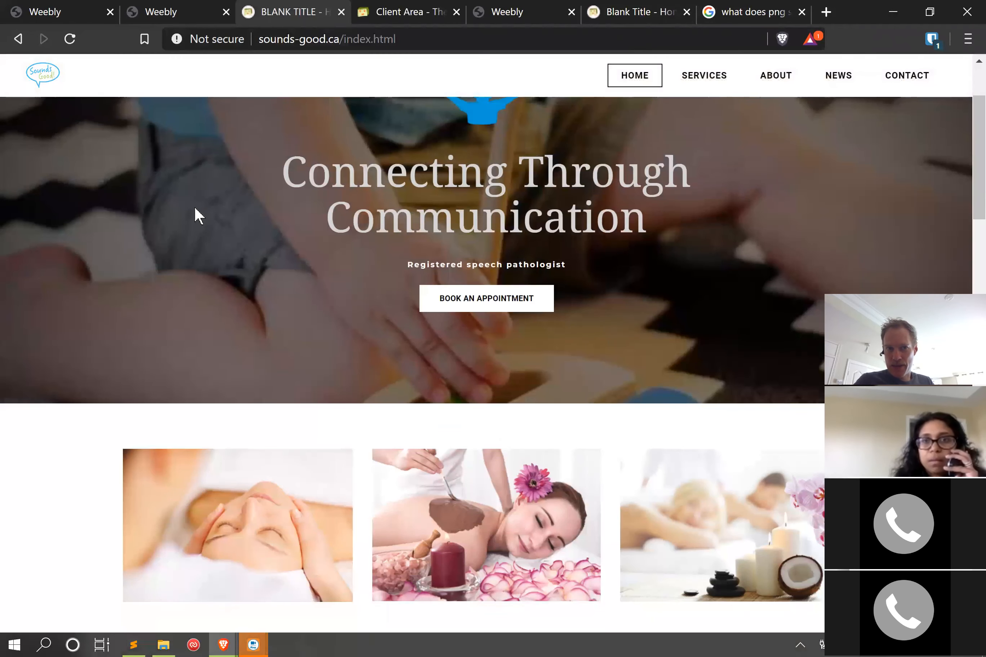
pyautogui.scroll(3, 459, 214)
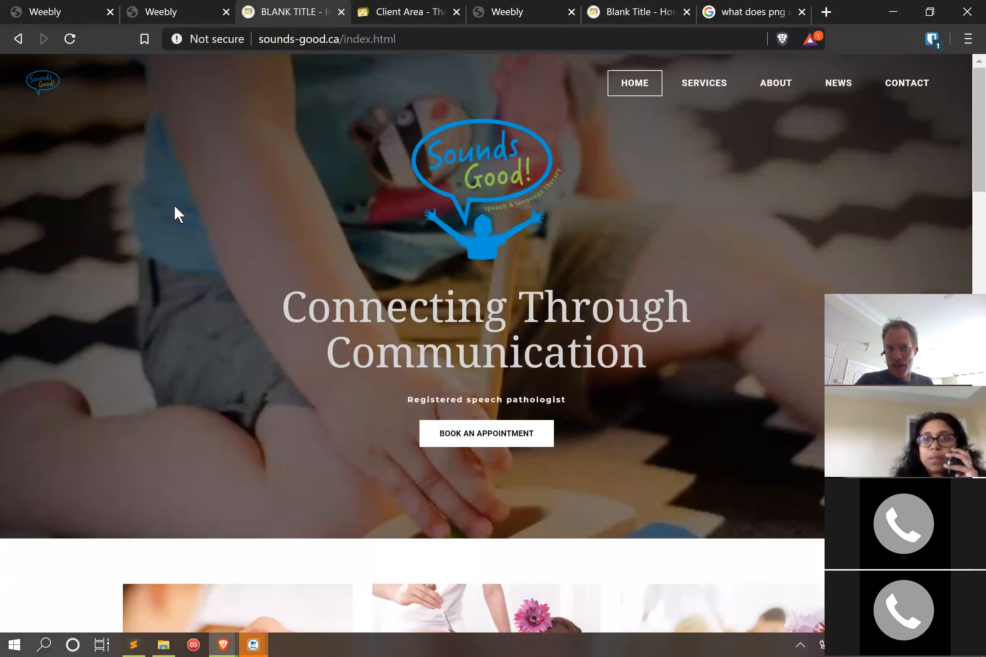
pyautogui.scroll(-5, 84, 127)
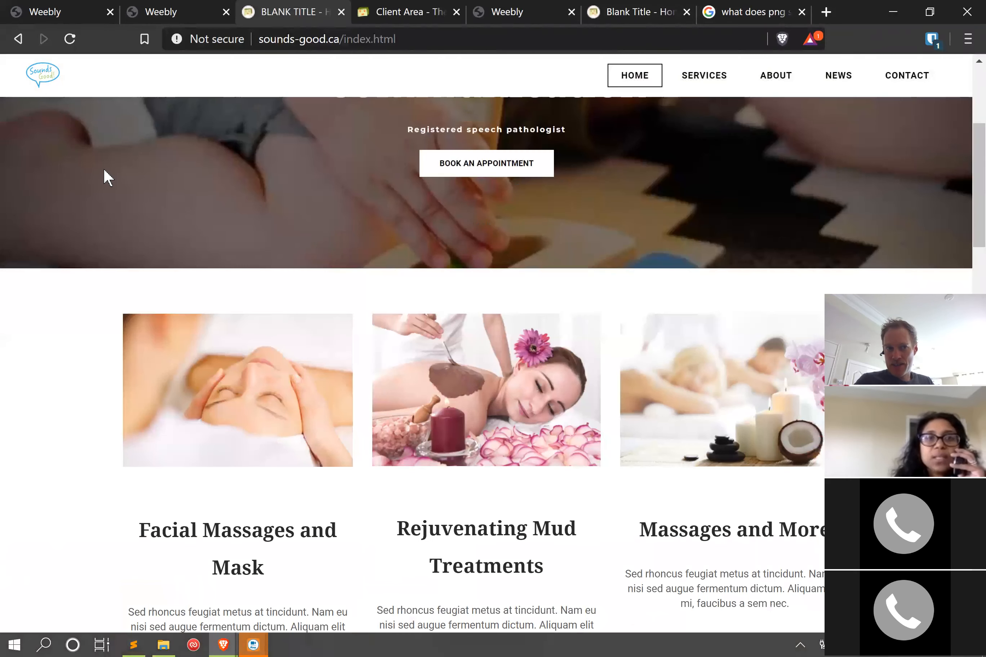
pyautogui.scroll(5, 104, 184)
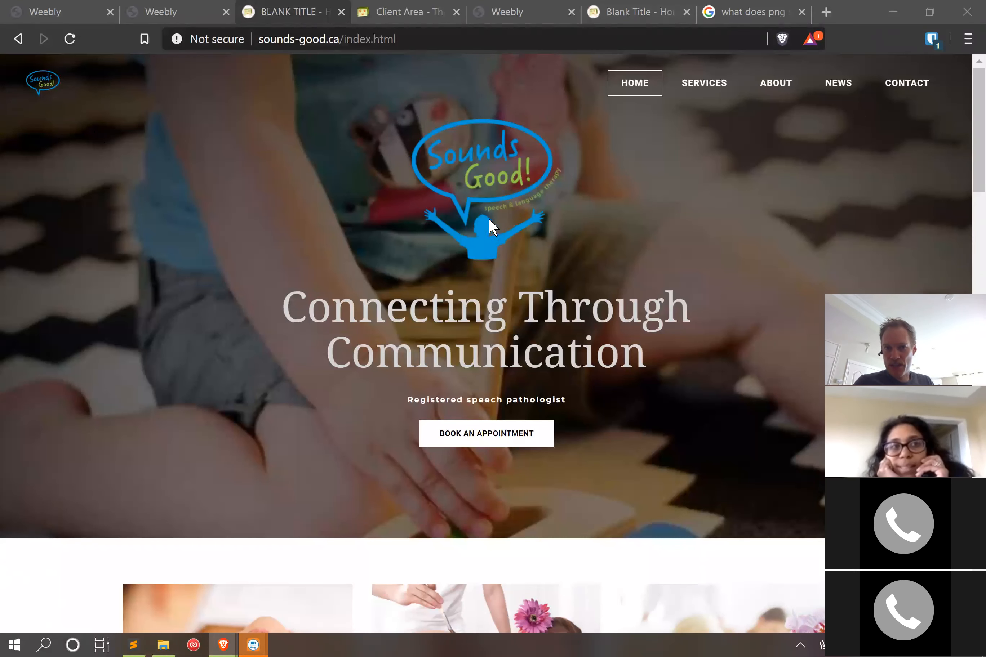
pyautogui.scroll(-1, 137, 110)
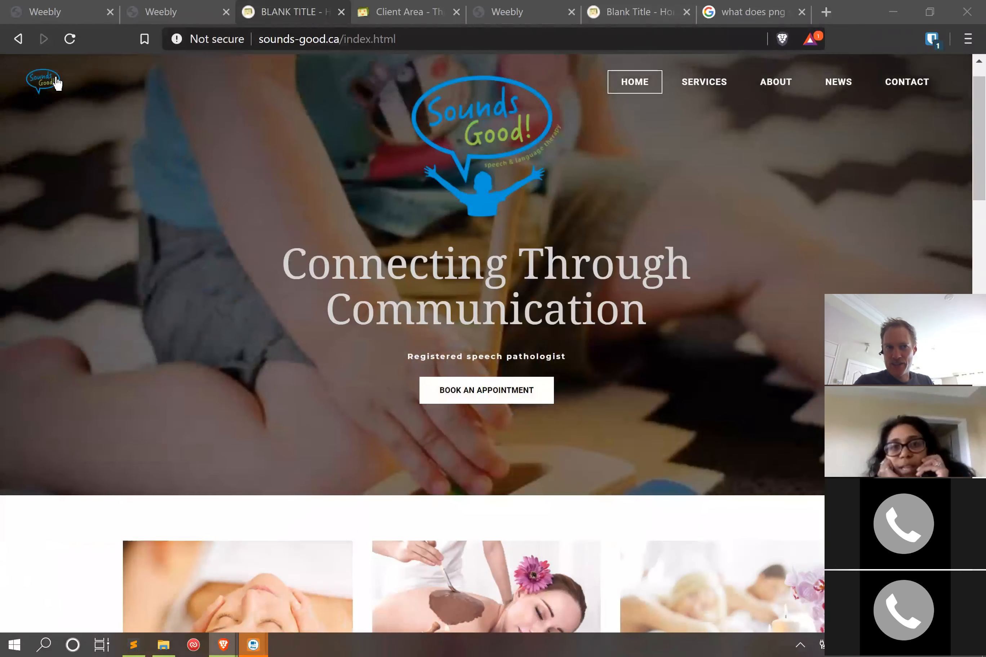
pyautogui.scroll(-5, 60, 94)
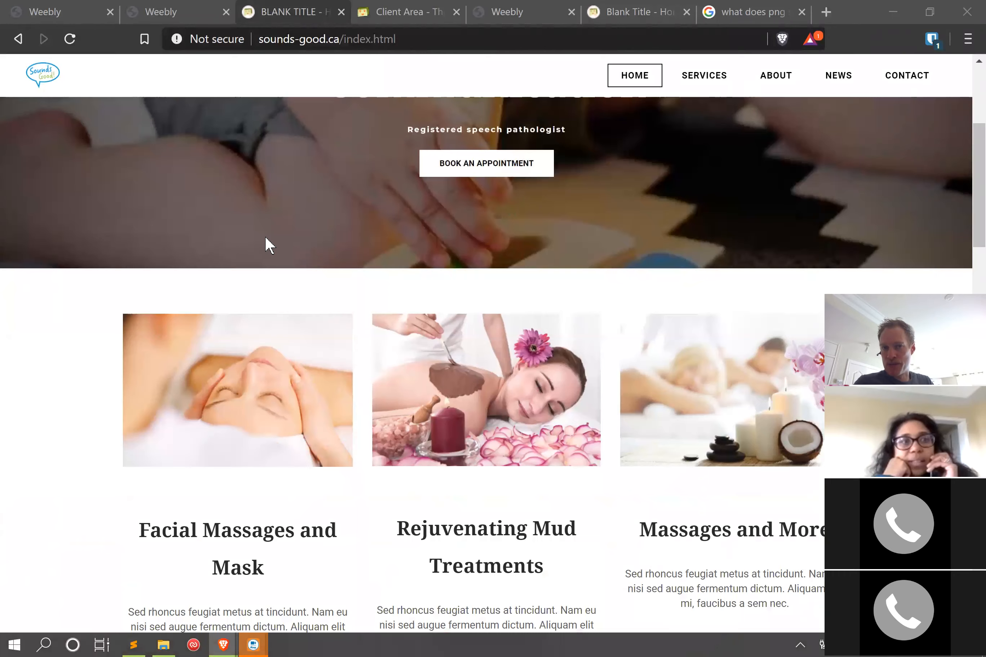
pyautogui.scroll(6, 270, 245)
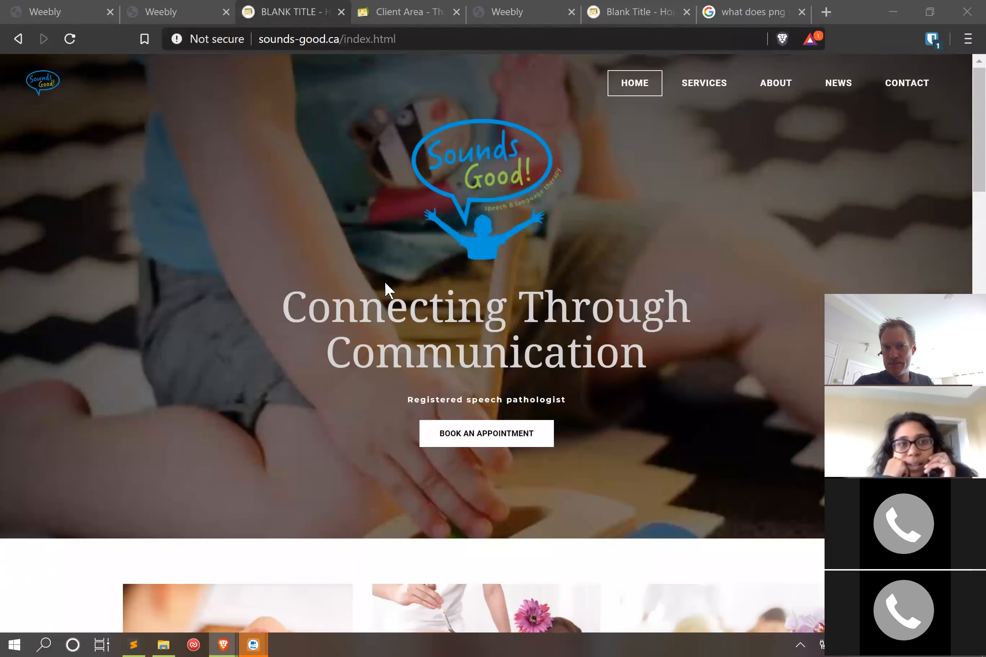
pyautogui.scroll(-6, 387, 290)
pyautogui.scroll(6, 387, 290)
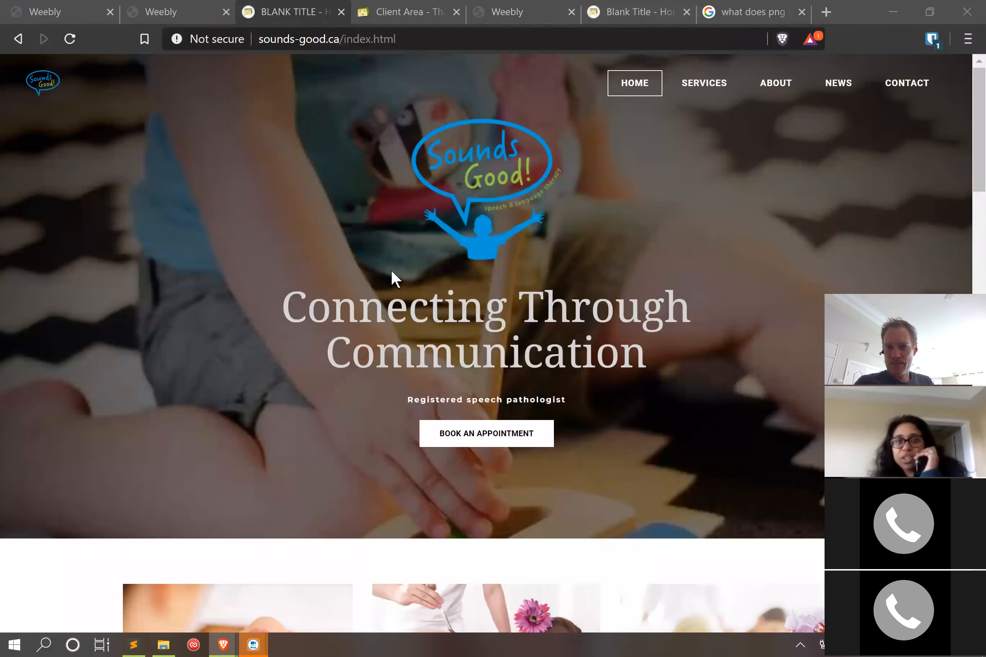
pyautogui.scroll(-15, 391, 274)
pyautogui.scroll(5, 392, 272)
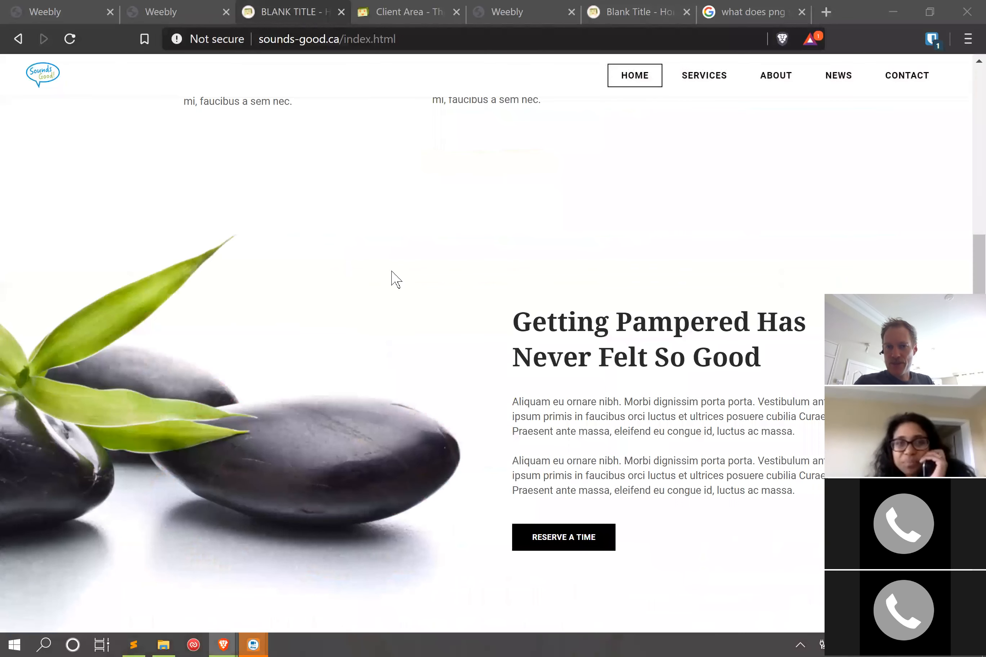
pyautogui.scroll(10, 392, 275)
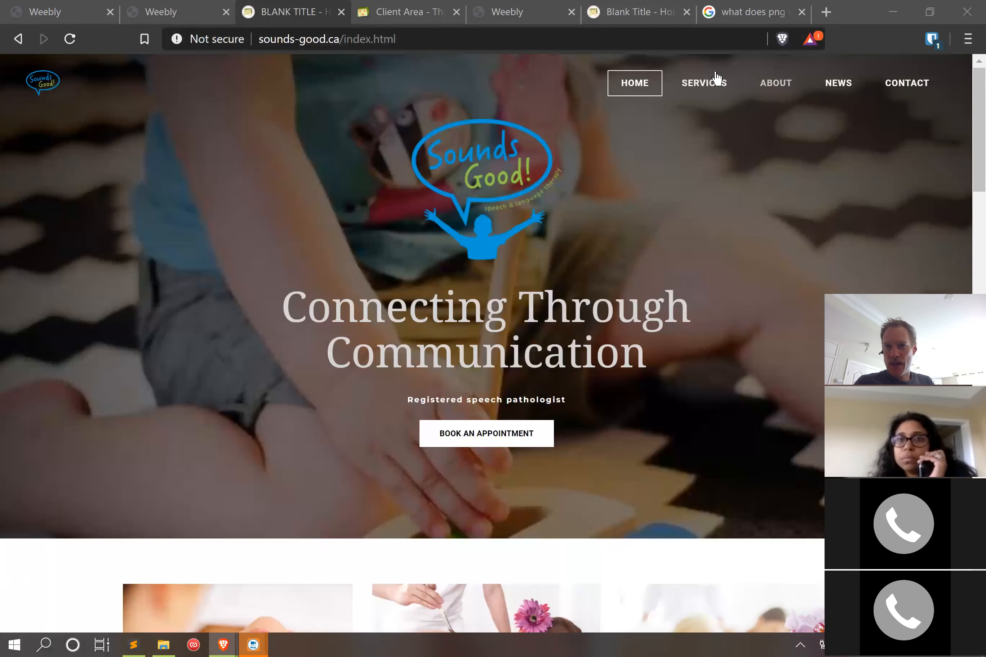
# - Review the published Services page from top to bottom, open the News page and return to the site editor
pyautogui.click(712, 84)
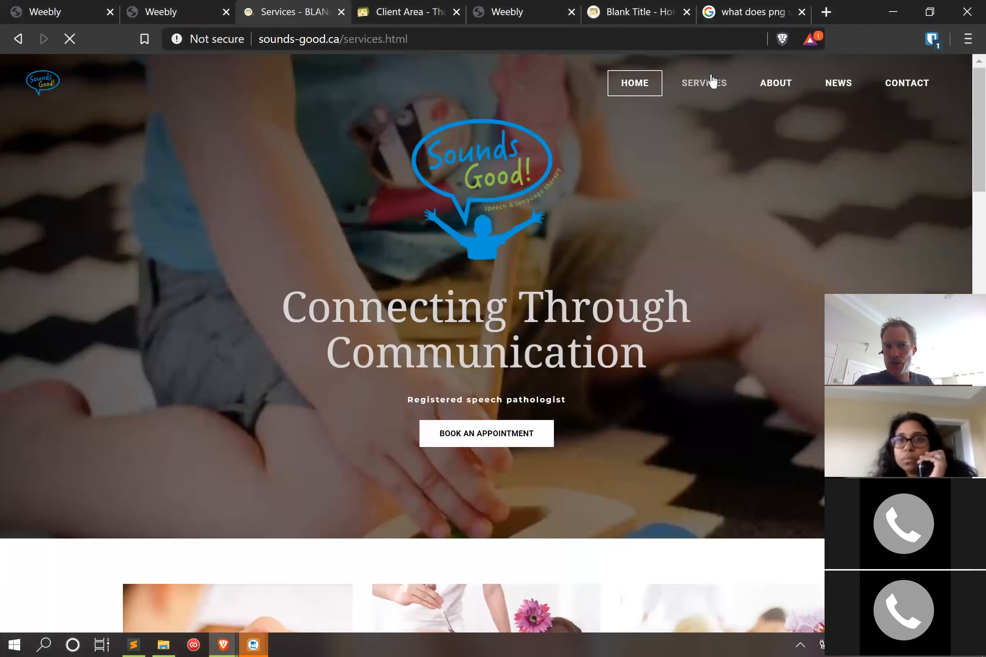
pyautogui.scroll(-6, 515, 149)
pyautogui.scroll(-4, 514, 149)
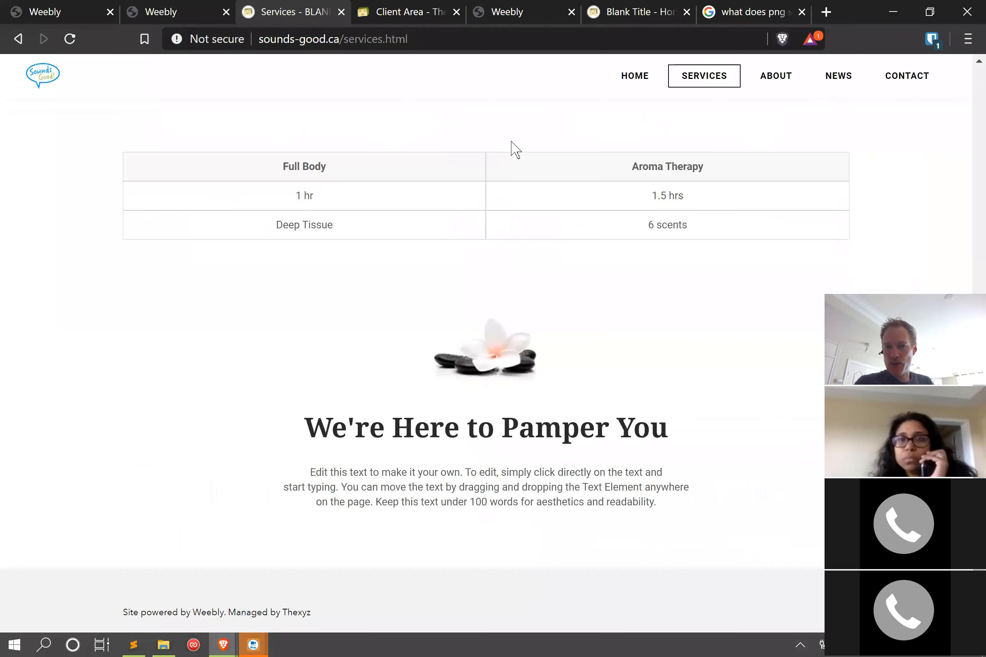
pyautogui.scroll(12, 514, 149)
pyautogui.scroll(-3, 524, 127)
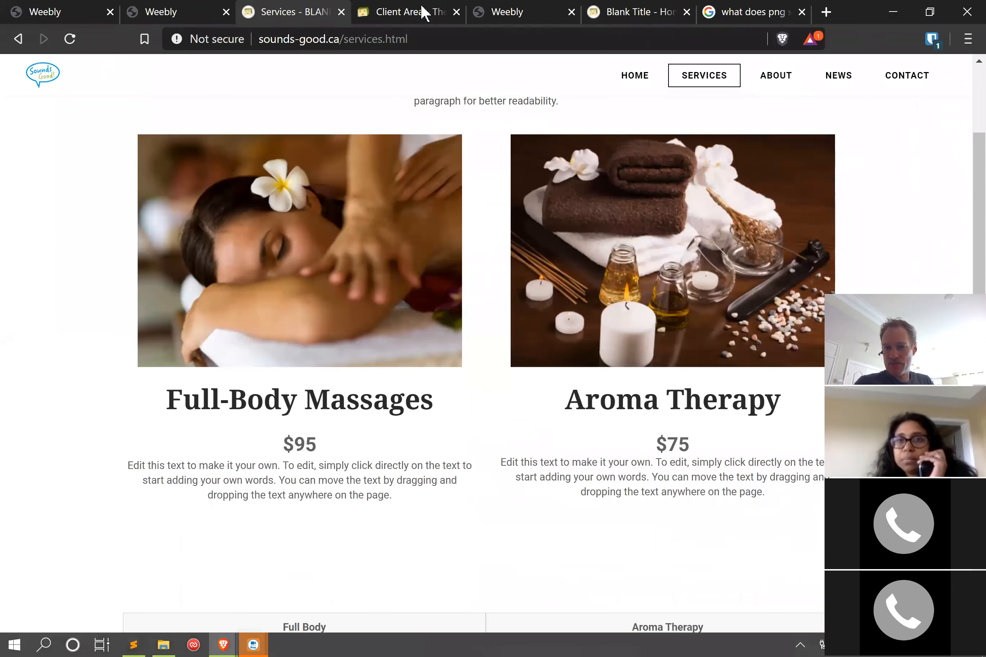
pyautogui.scroll(-10, 506, 212)
pyautogui.scroll(14, 505, 207)
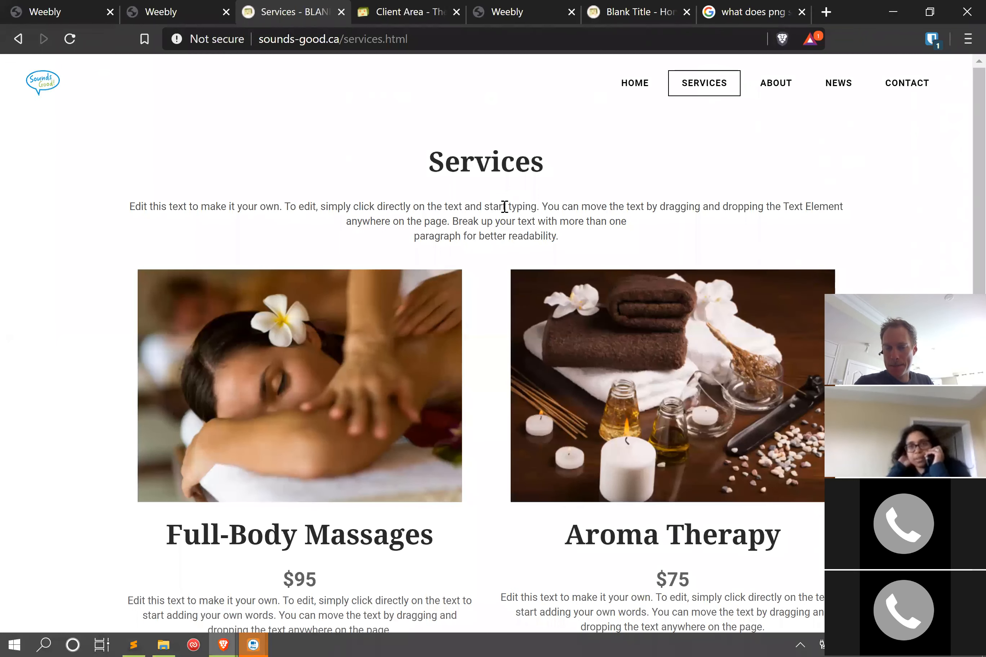
pyautogui.click(840, 84)
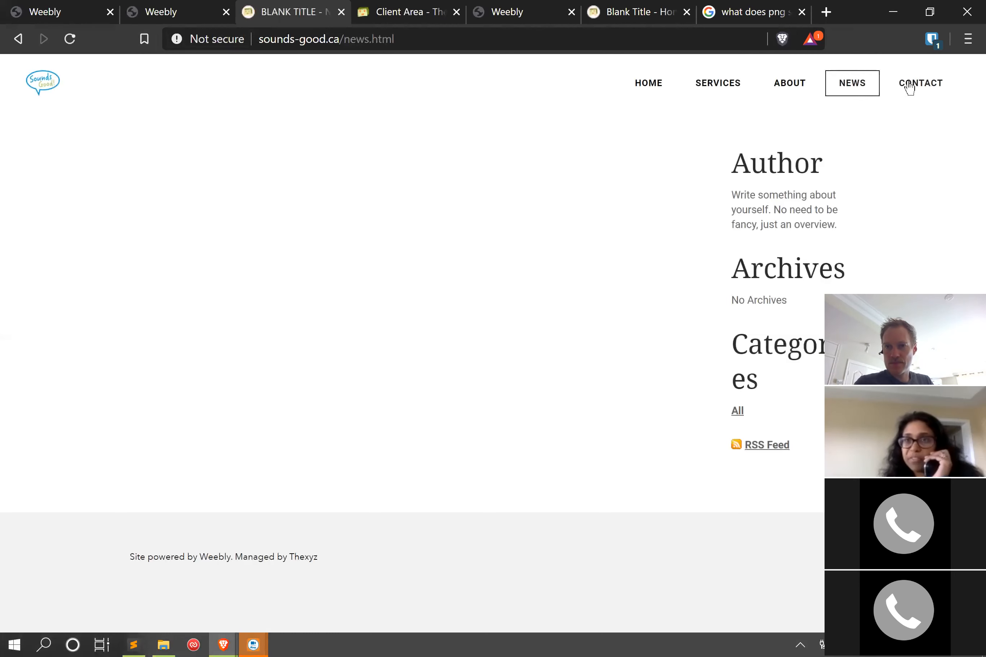
pyautogui.click(129, 11)
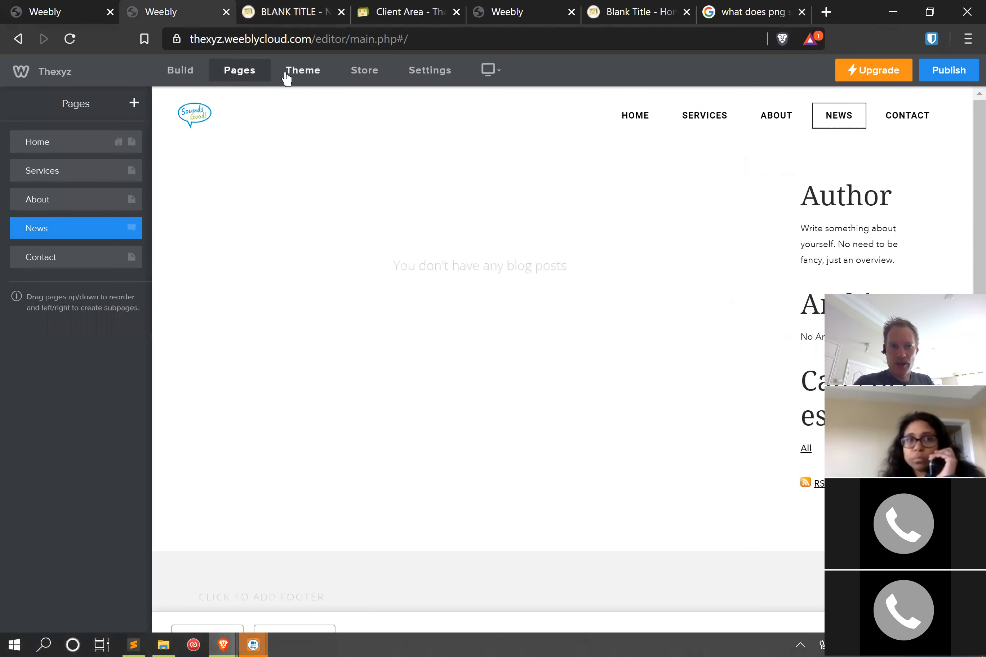
# - Check the News page's settings, then add a new blog page to the site with the name Blog
pyautogui.click(67, 233)
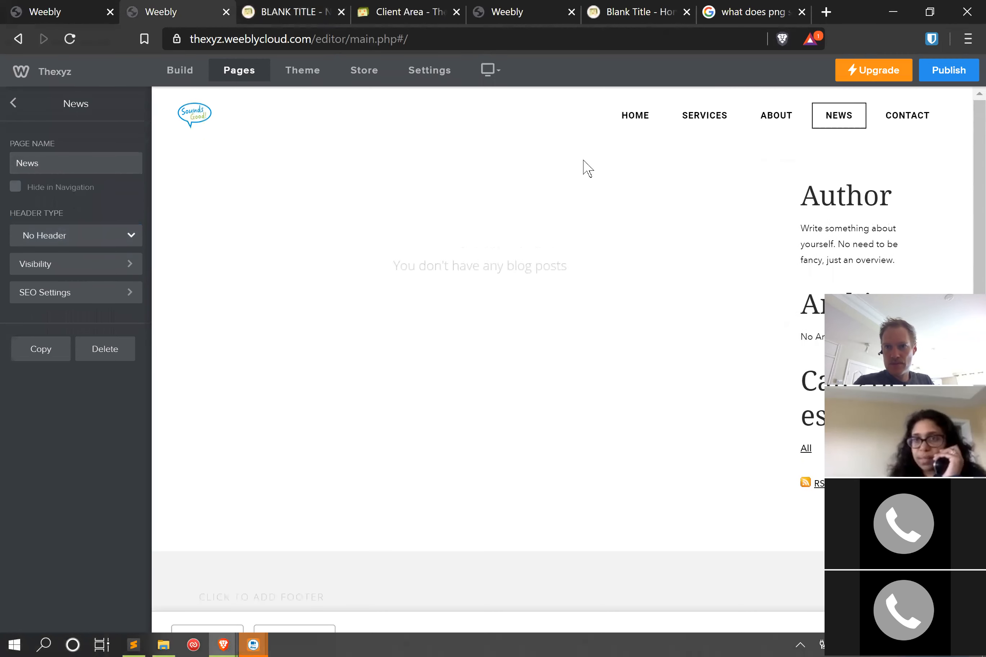
pyautogui.scroll(-1, 462, 358)
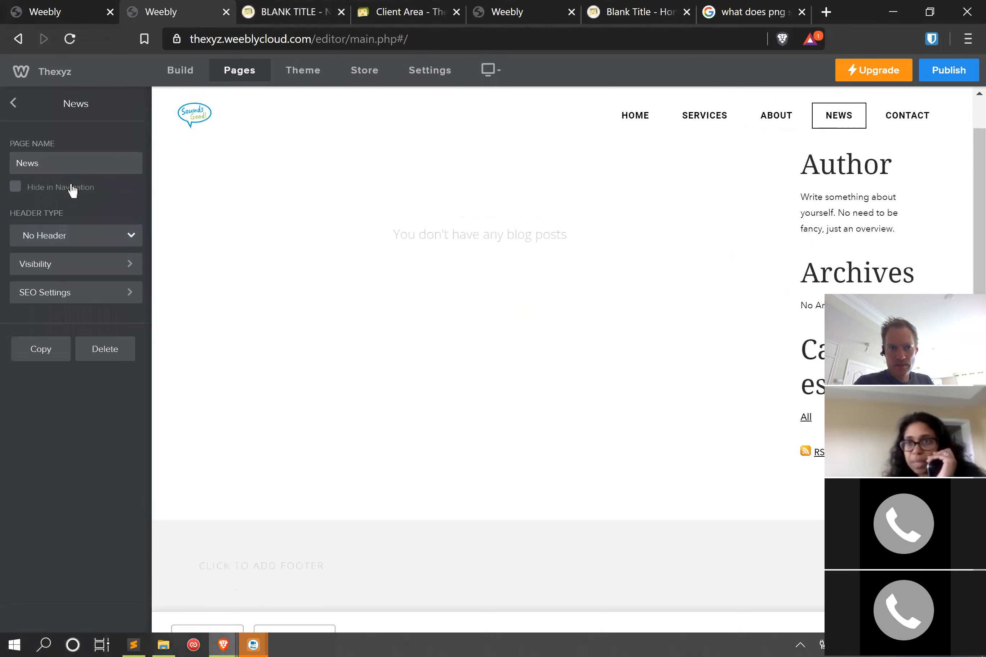
pyautogui.click(13, 103)
pyautogui.click(134, 103)
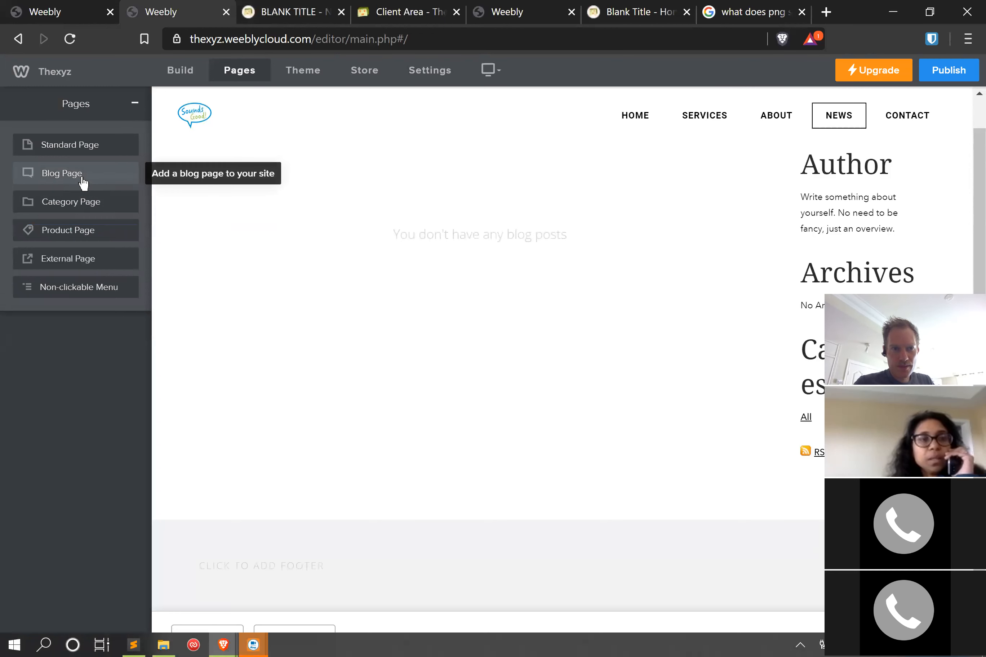
pyautogui.click(82, 179)
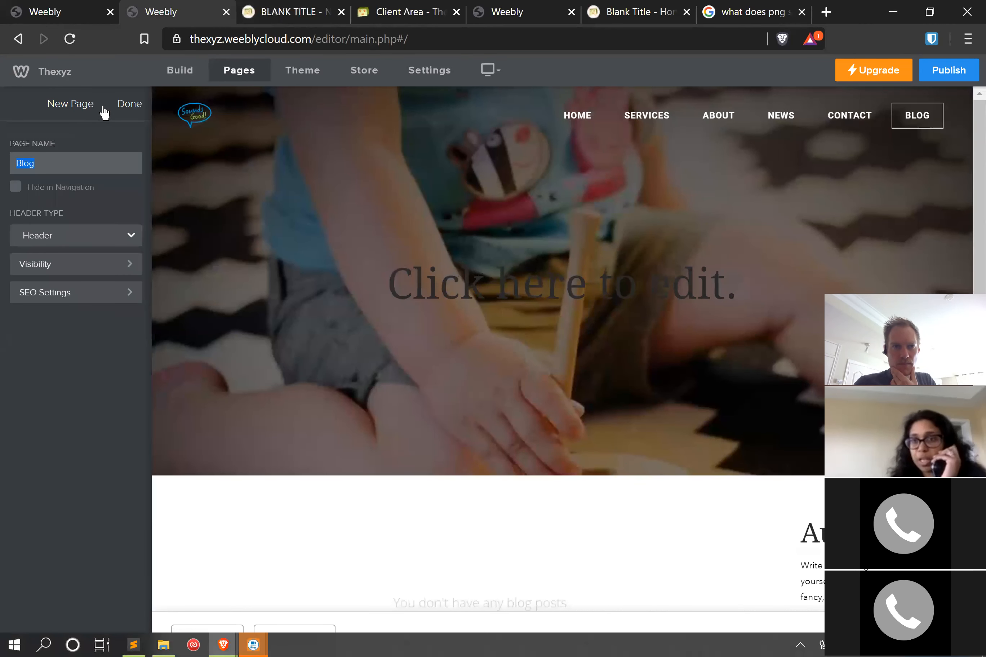
pyautogui.click(127, 104)
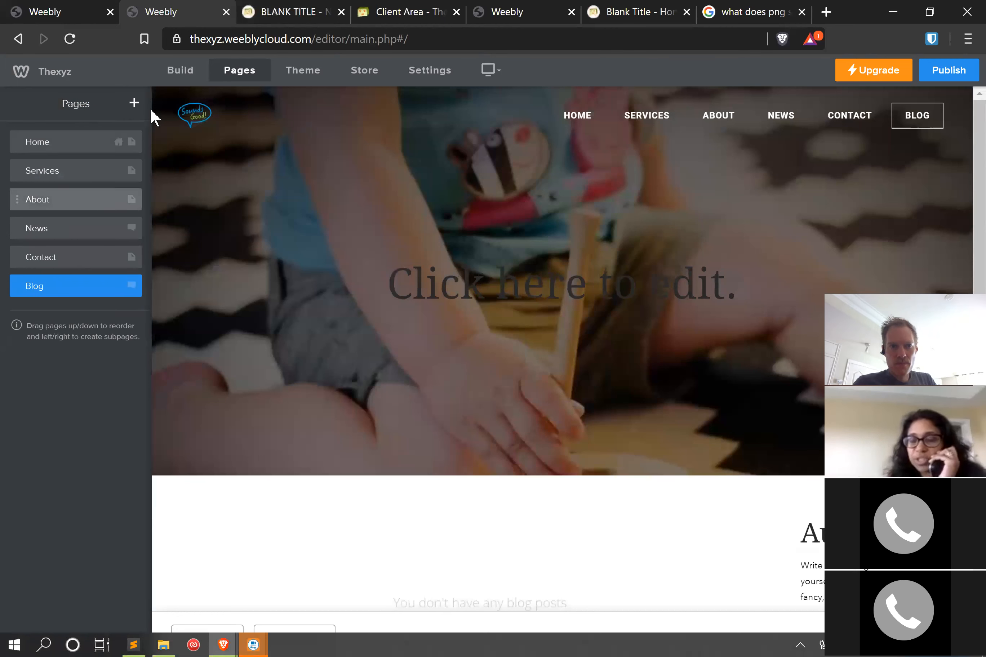
# - Open the home page for building and insert a YouTube video element under the facial massage image, viewing its video URL setting
pyautogui.click(192, 81)
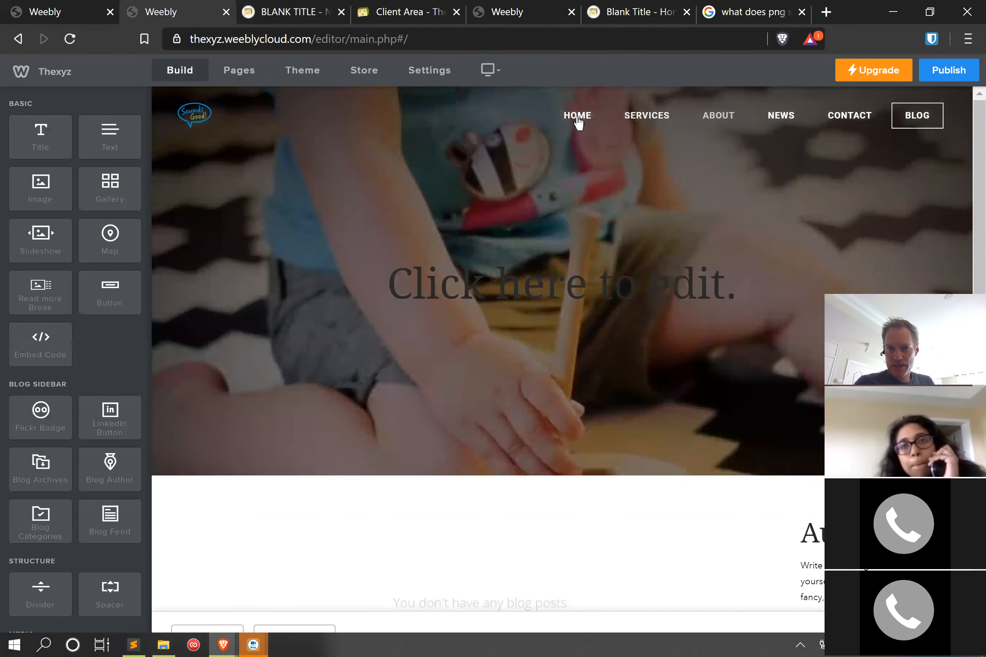
pyautogui.click(577, 115)
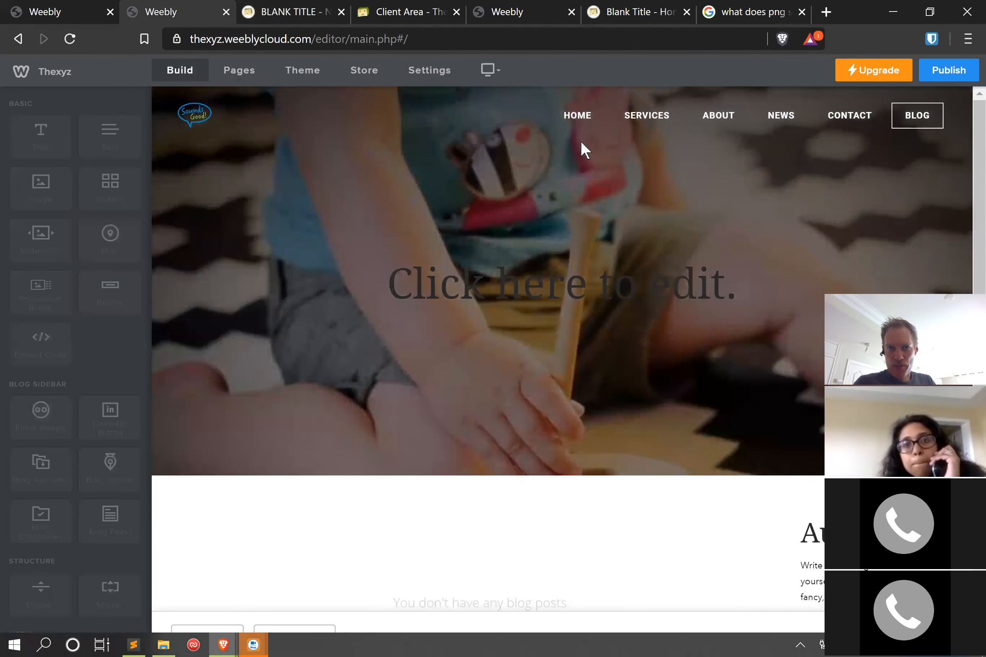
pyautogui.scroll(-5, 493, 242)
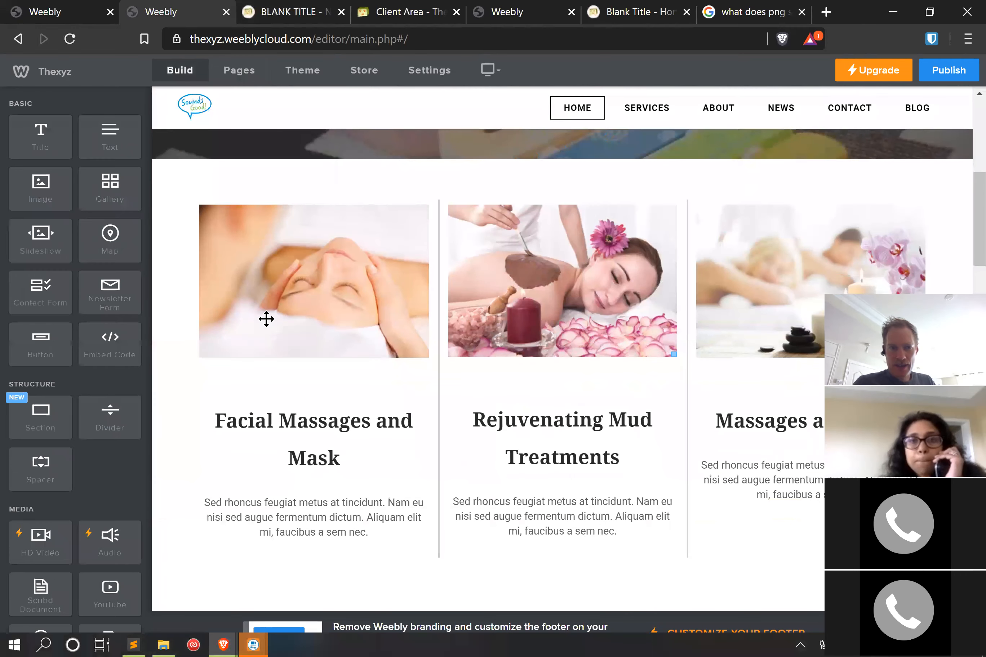
pyautogui.scroll(-4, 36, 390)
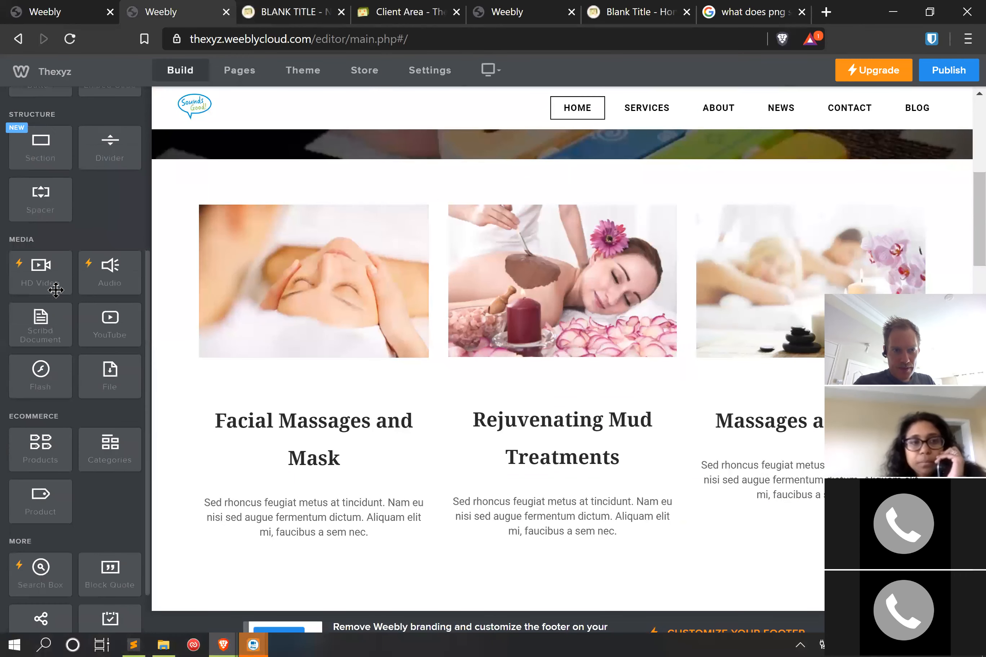
pyautogui.moveTo(84, 321); pyautogui.dragTo(330, 334)
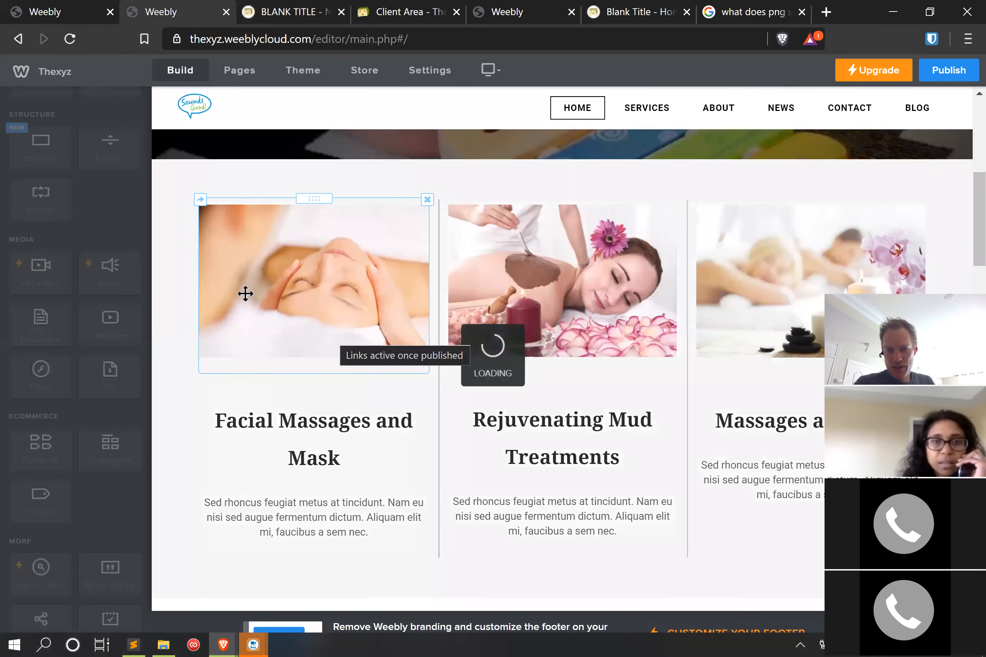
pyautogui.scroll(-3, 301, 367)
pyautogui.click(302, 367)
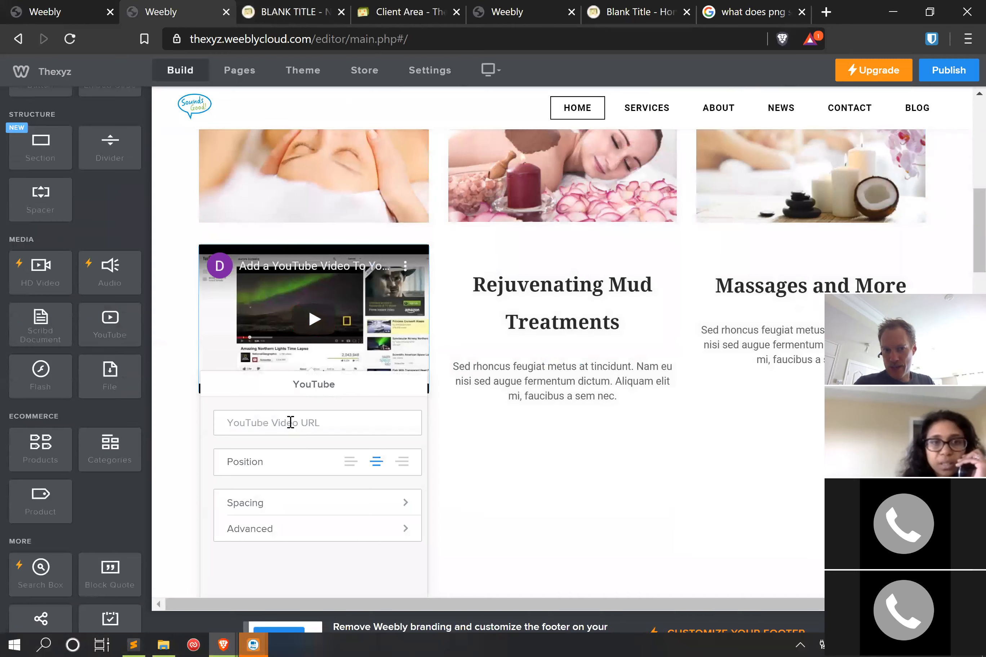
pyautogui.click(277, 423)
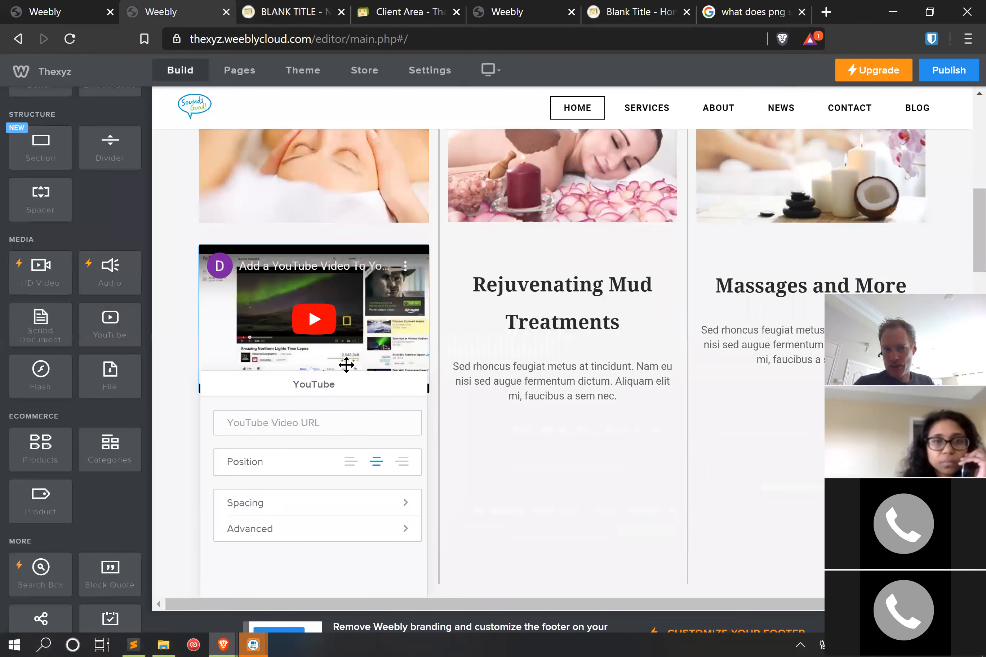
pyautogui.click(192, 423)
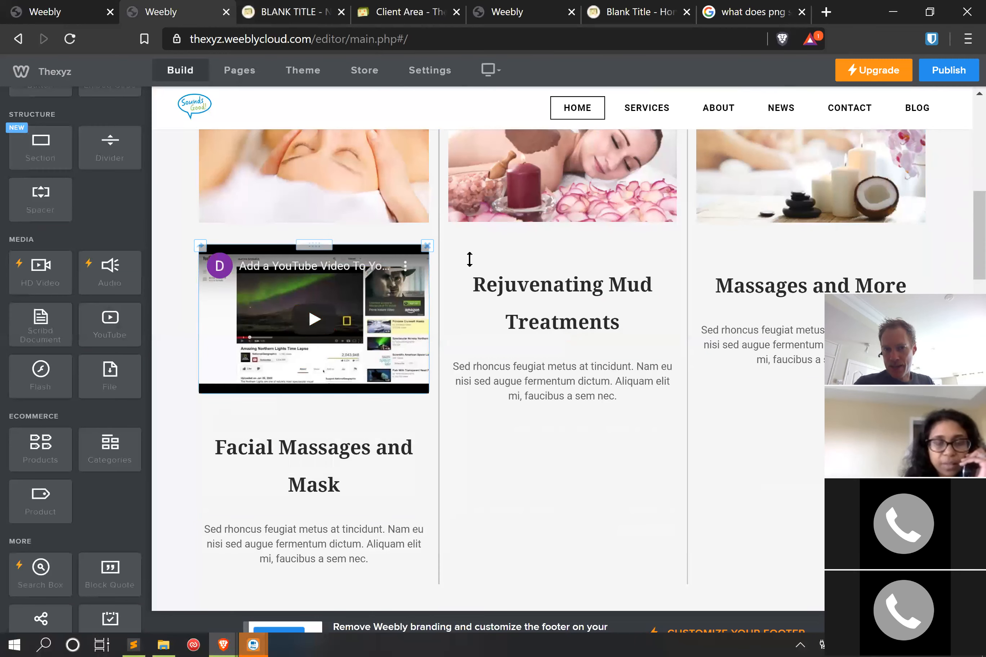
# - Delete the YouTube video element from the home page's first column and return to the page header
pyautogui.click(427, 246)
pyautogui.click(401, 209)
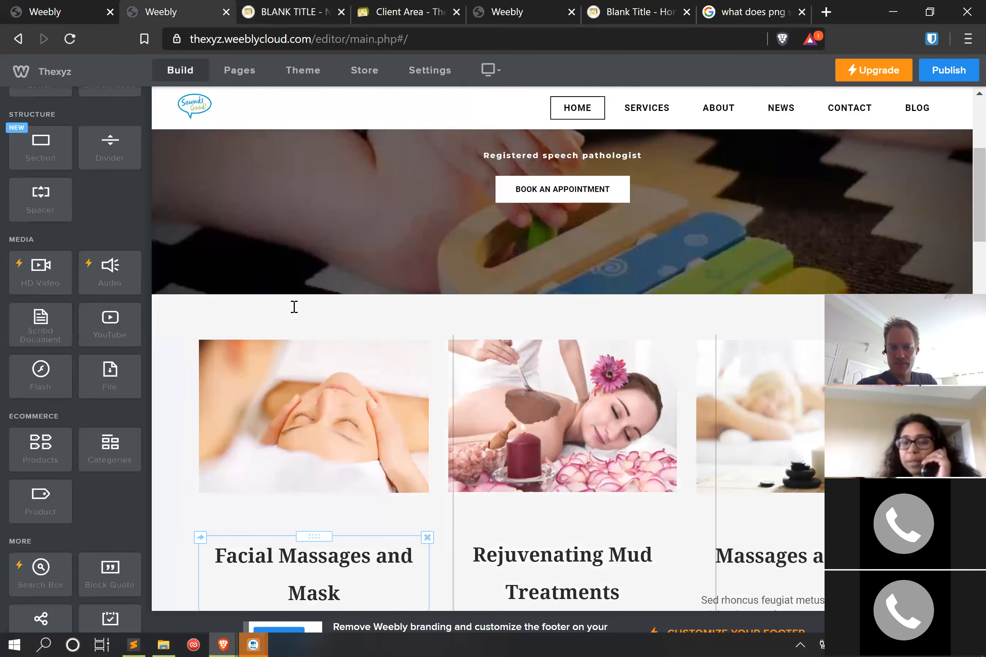
pyautogui.moveTo(235, 171)
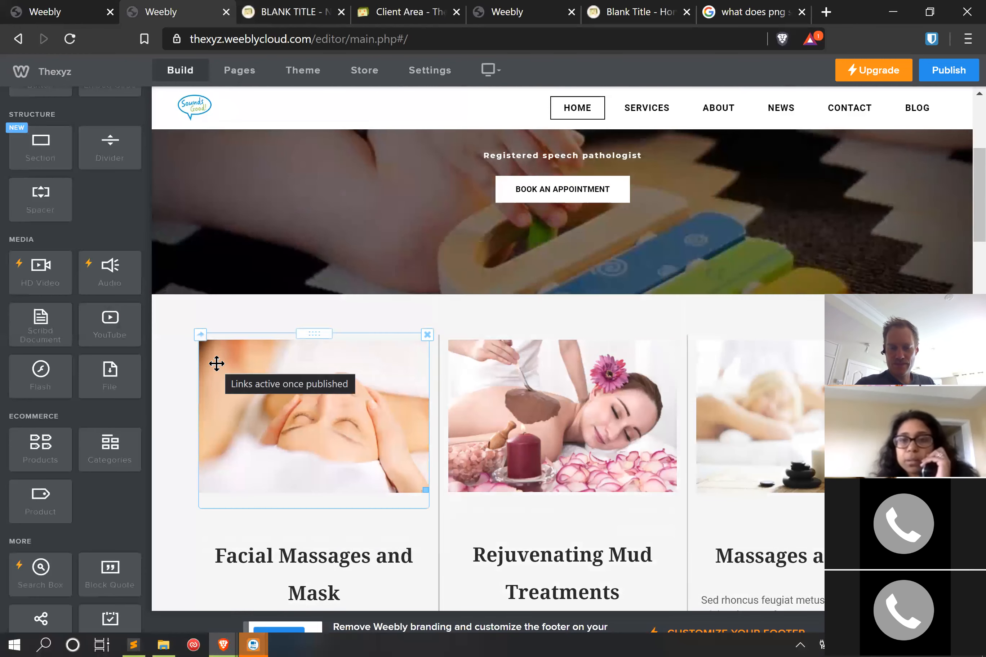
pyautogui.scroll(-10, 217, 363)
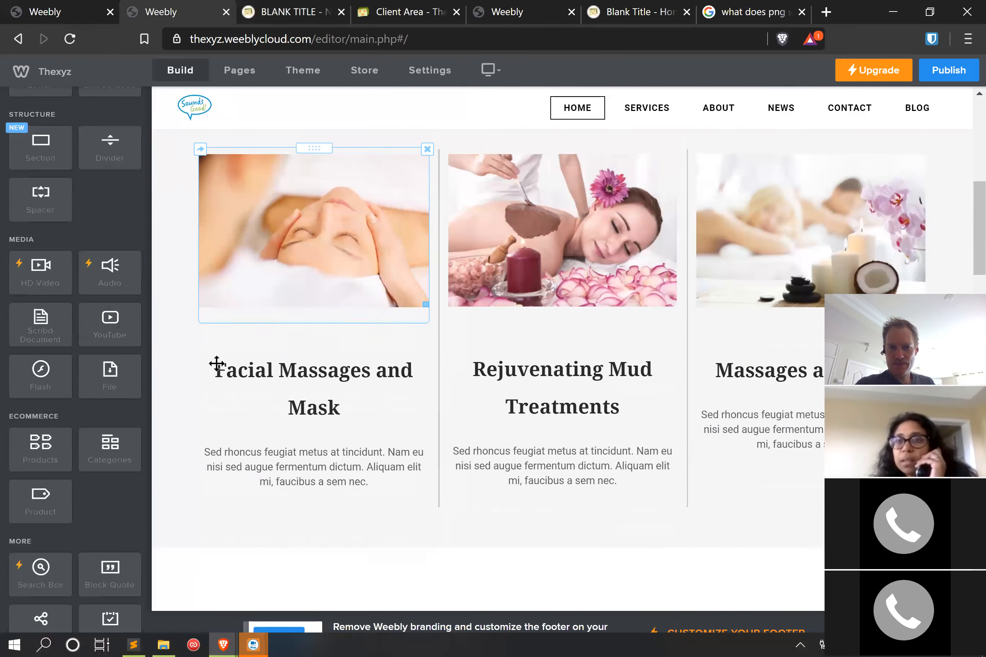
pyautogui.scroll(15, 217, 363)
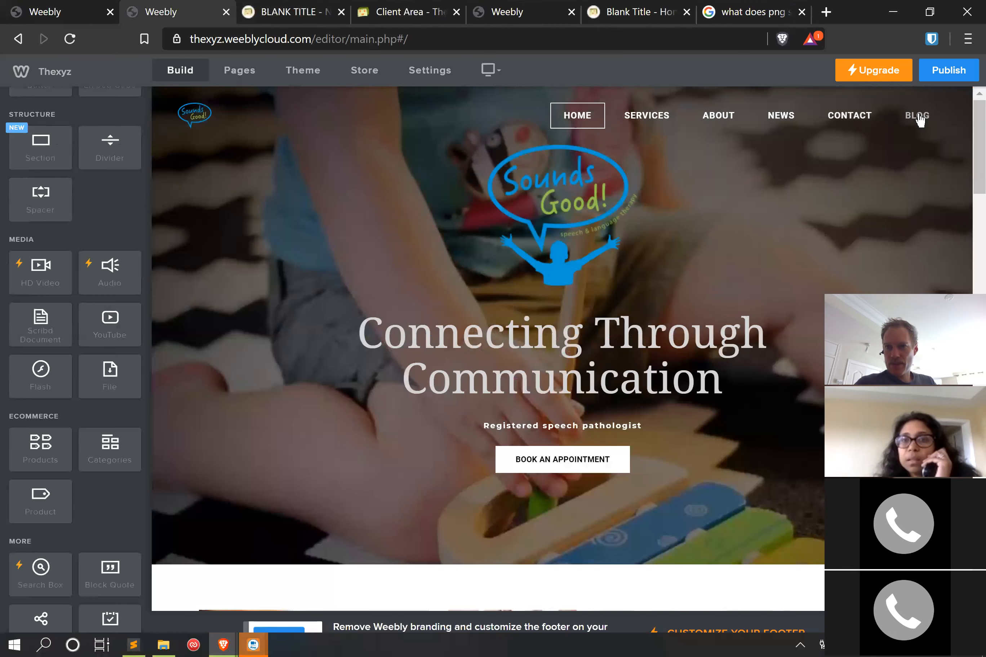
# - Delete the Blog page from the site's page list
pyautogui.click(240, 70)
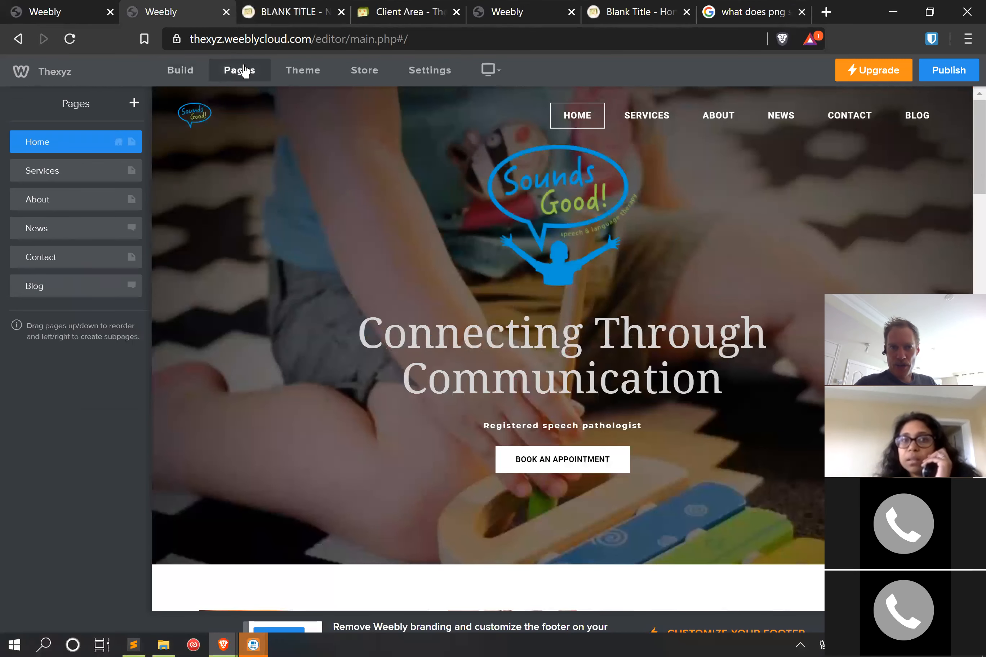
pyautogui.click(130, 288)
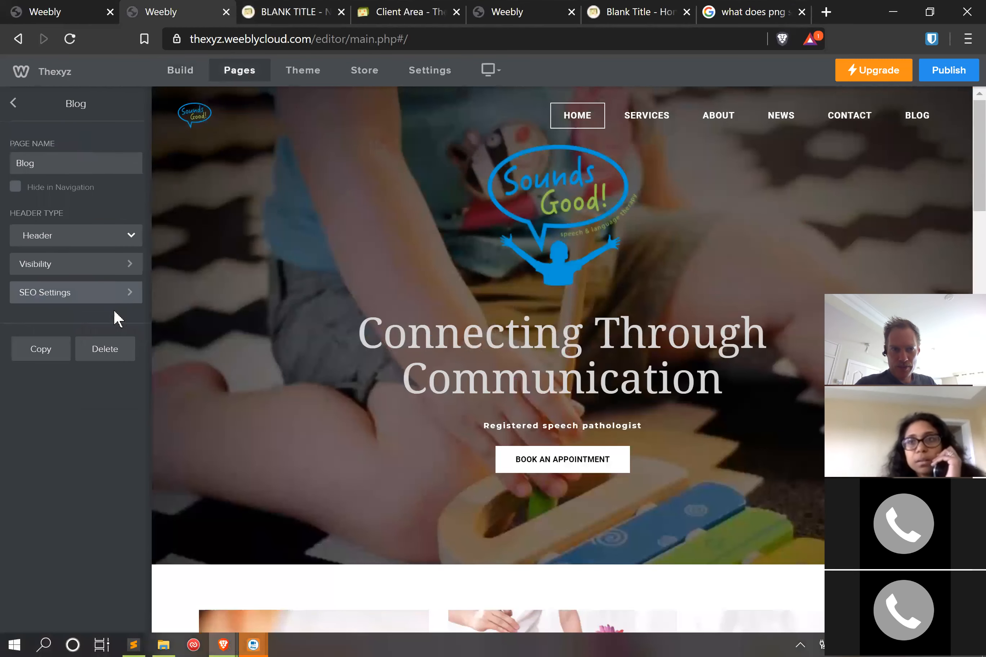
pyautogui.click(113, 357)
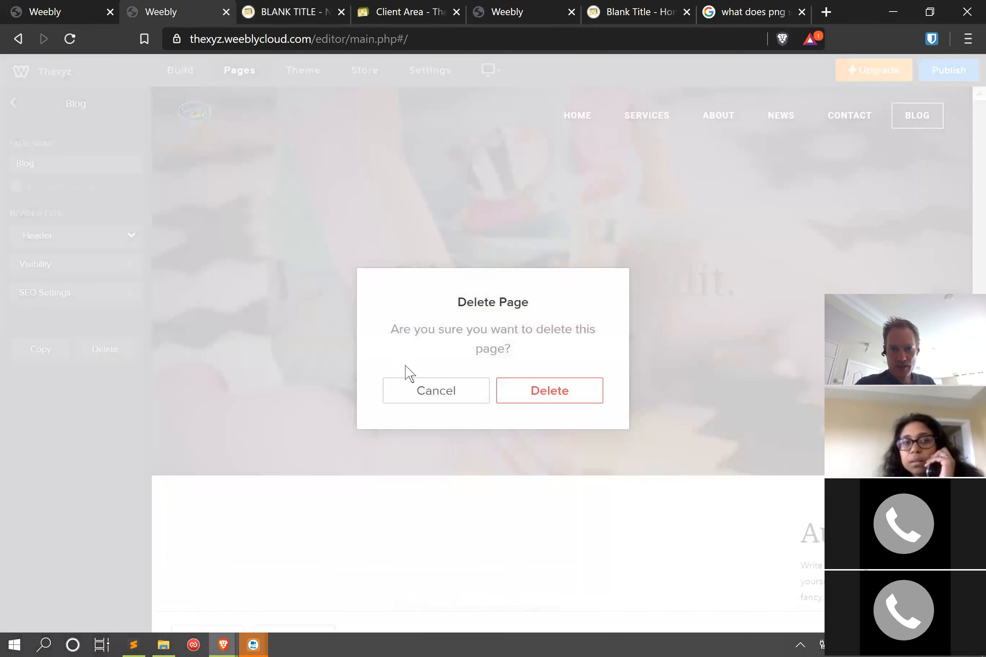
pyautogui.click(512, 396)
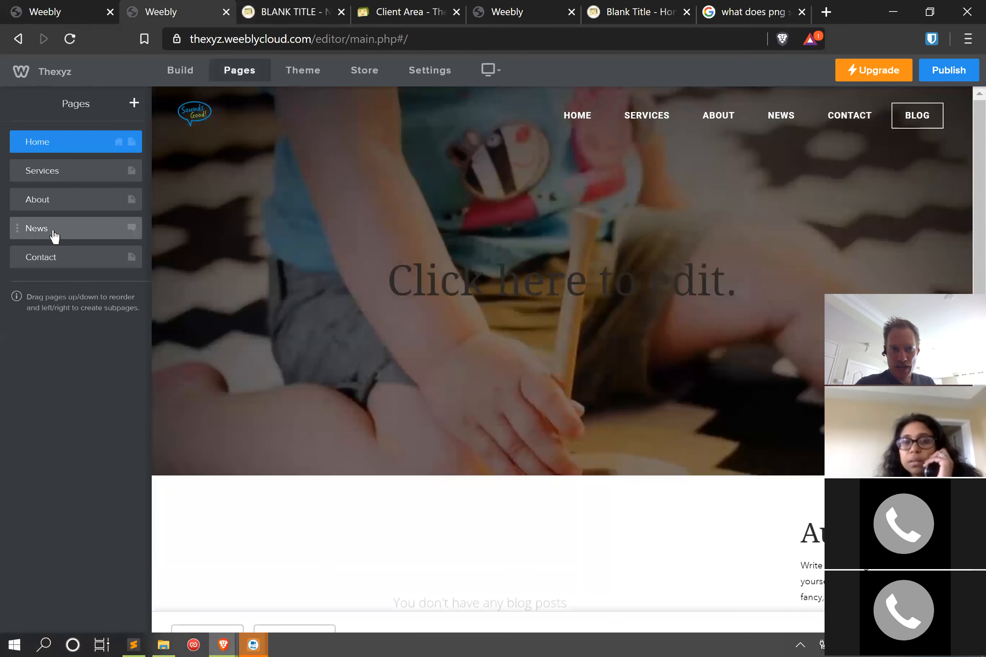
# - Review the News page, then open the About page and examine its intro text, team photos and contact section
pyautogui.click(54, 235)
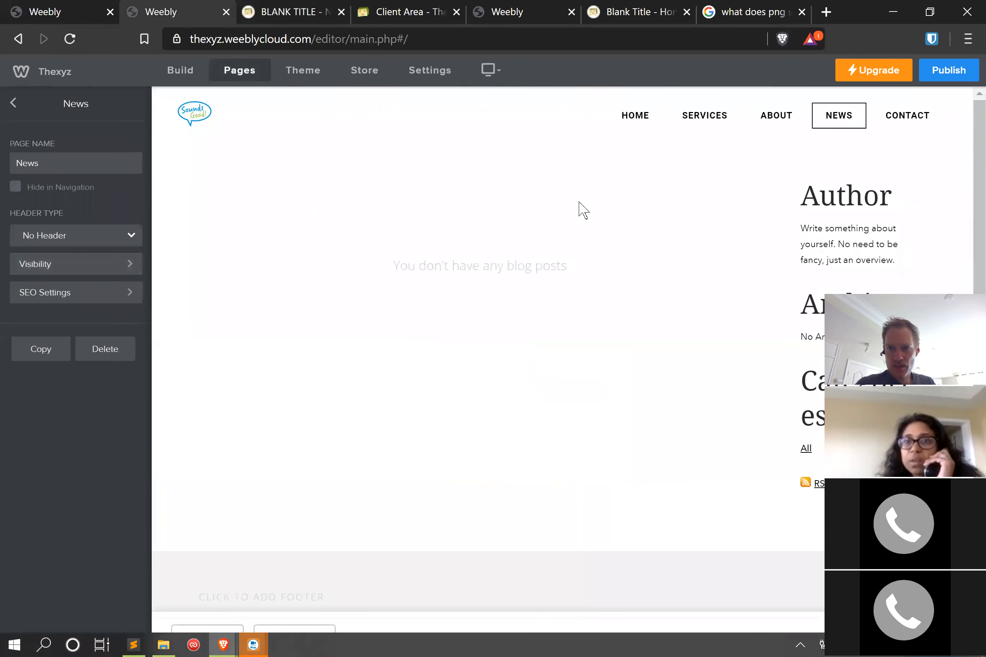
pyautogui.scroll(-1, 569, 229)
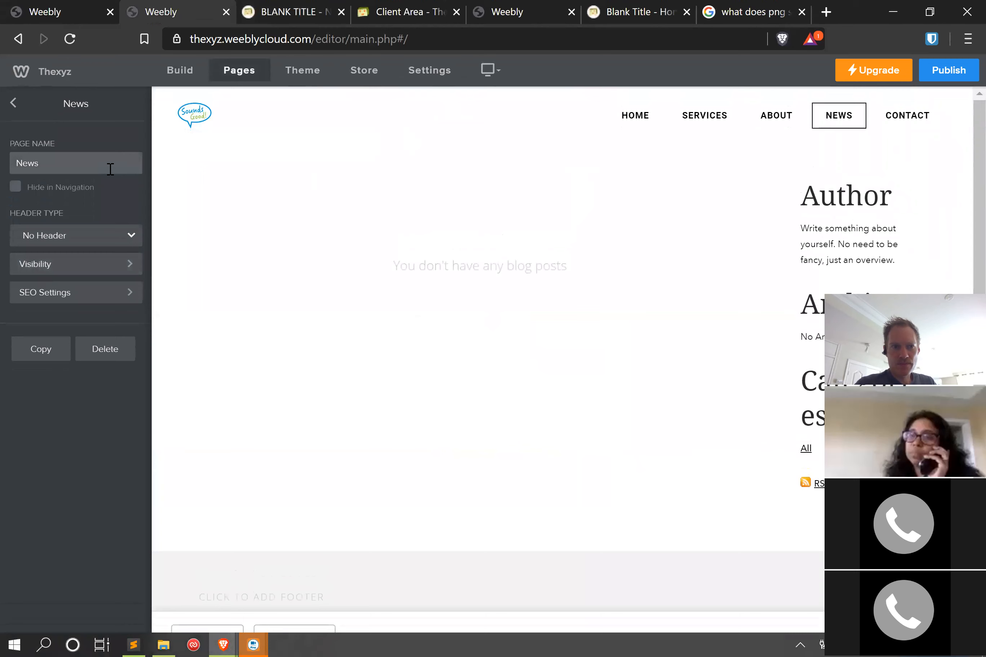
pyautogui.click(14, 103)
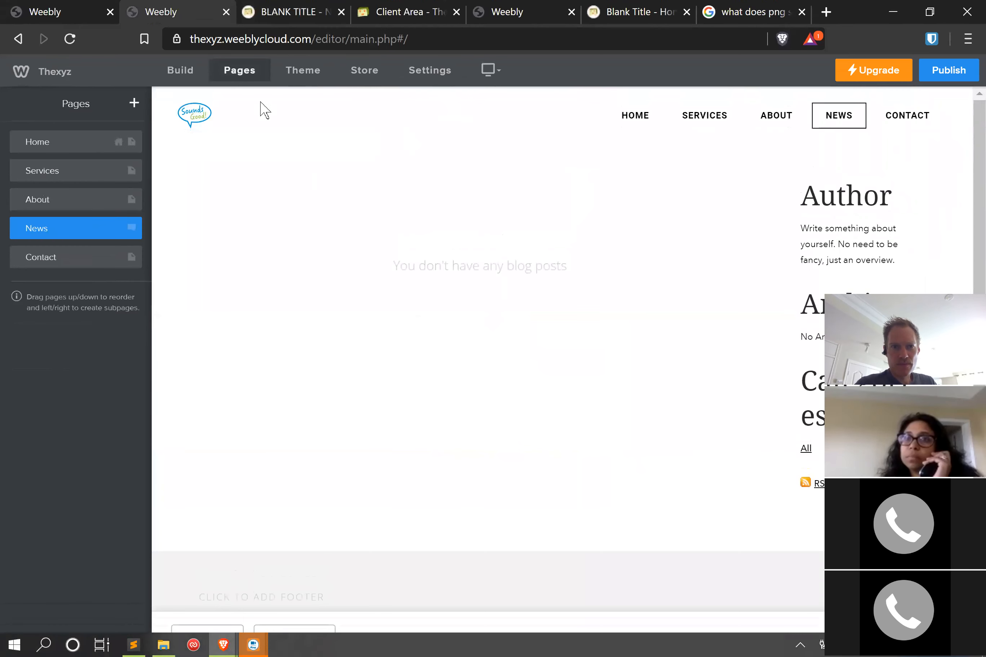
pyautogui.click(55, 204)
pyautogui.scroll(-5, 562, 363)
pyautogui.scroll(-4, 557, 377)
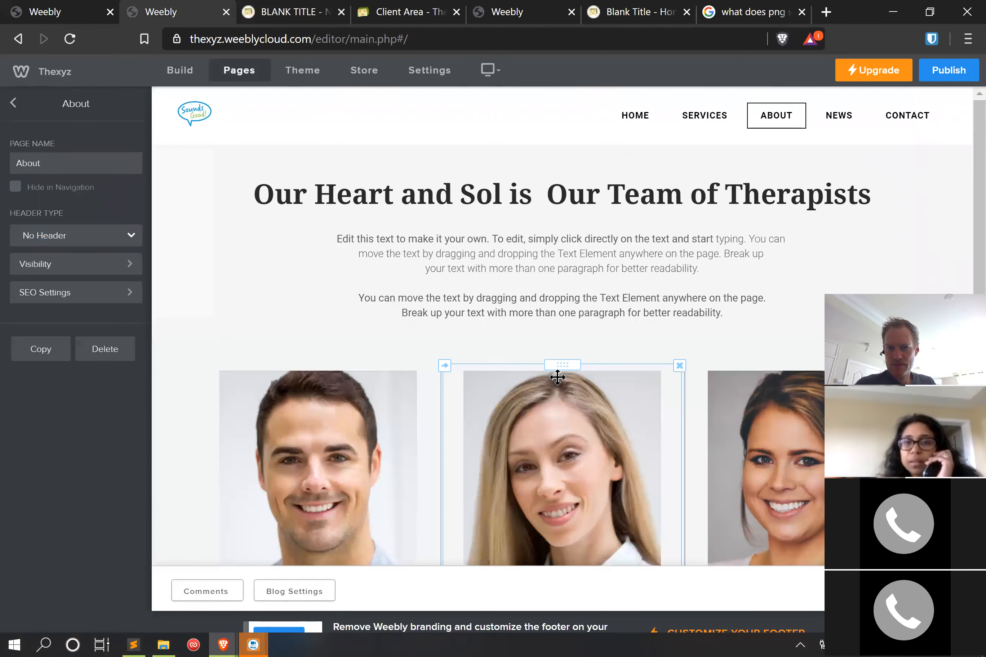
pyautogui.scroll(-3, 558, 377)
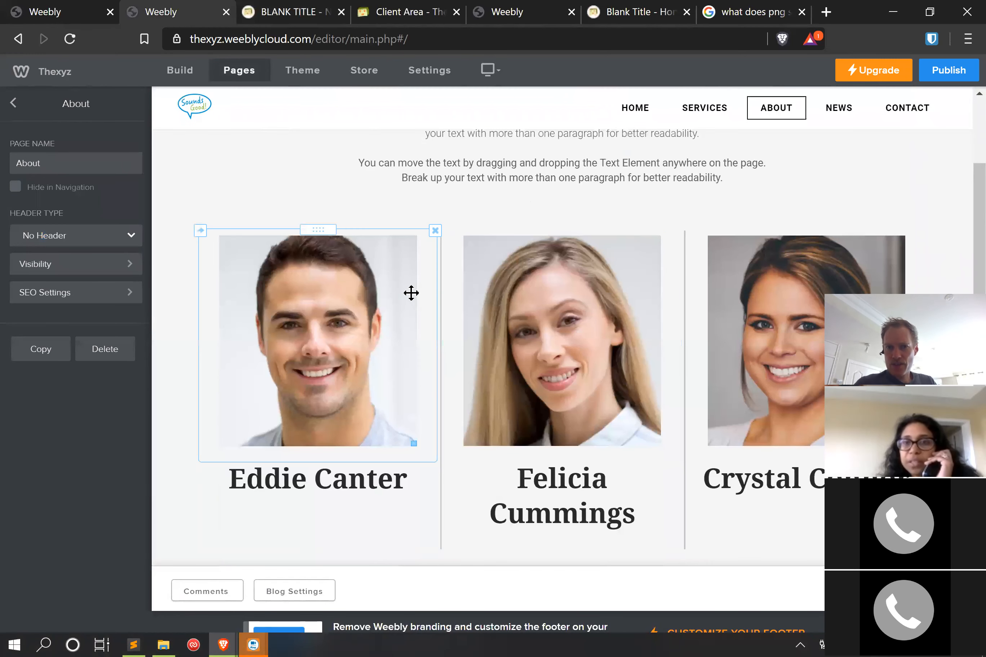
pyautogui.scroll(2, 568, 272)
pyautogui.scroll(-6, 546, 279)
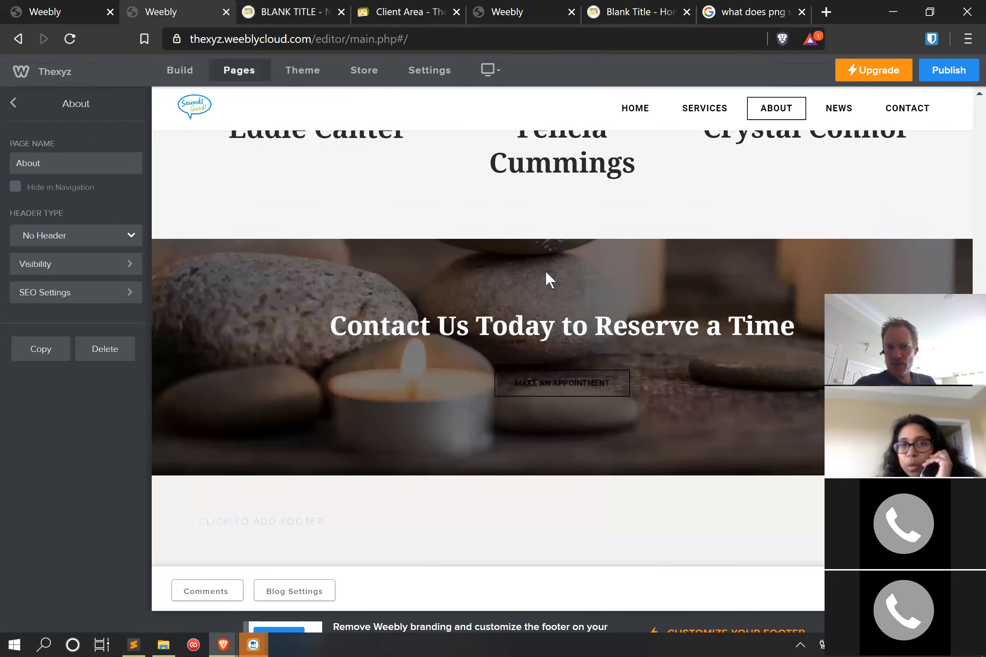
pyautogui.scroll(4, 545, 279)
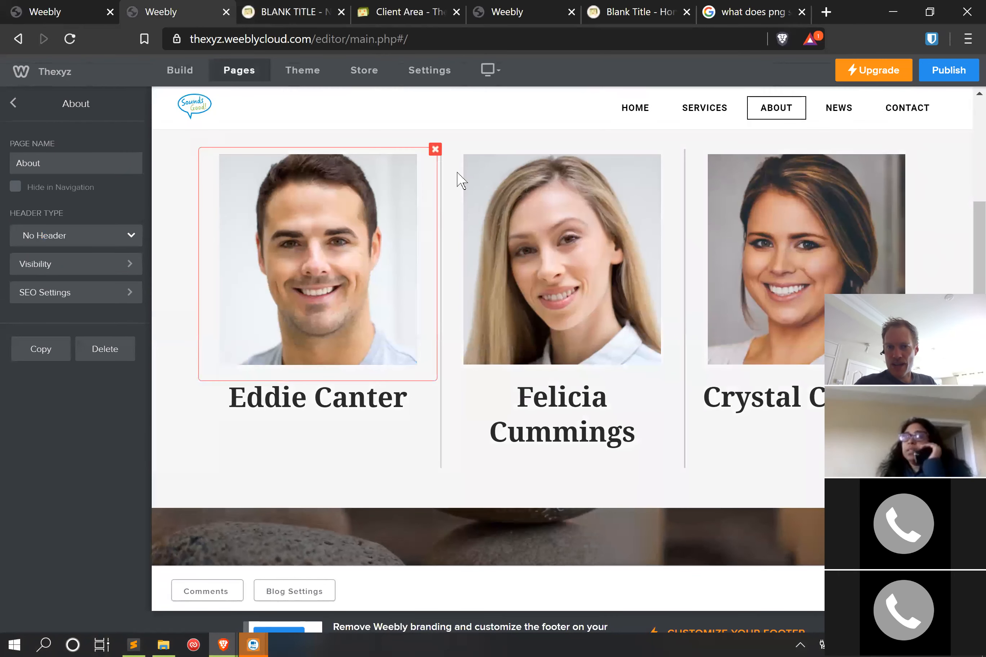
pyautogui.scroll(2, 554, 246)
pyautogui.scroll(-4, 555, 254)
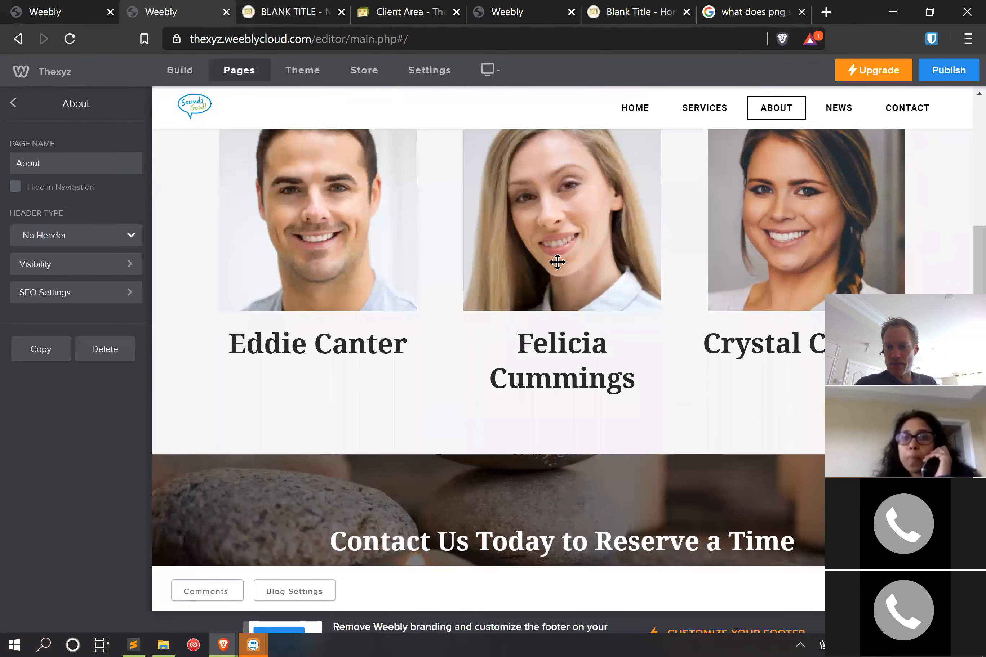
pyautogui.scroll(3, 563, 269)
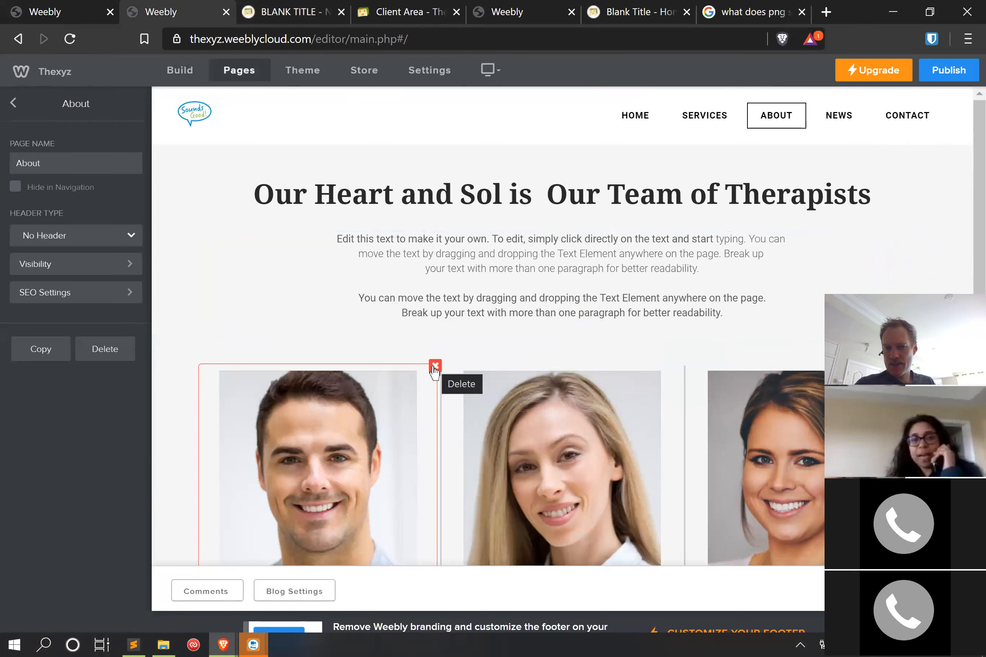
# - Delete the first team member's photo and name heading from the About page's three-column team section
pyautogui.scroll(-6, 434, 367)
pyautogui.scroll(4, 434, 368)
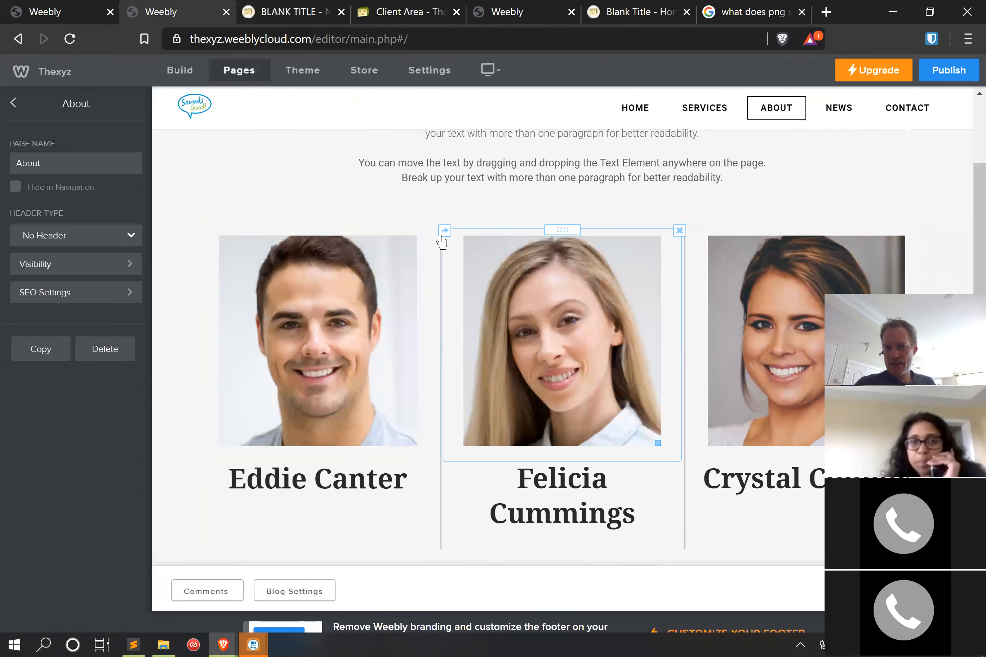
pyautogui.click(436, 232)
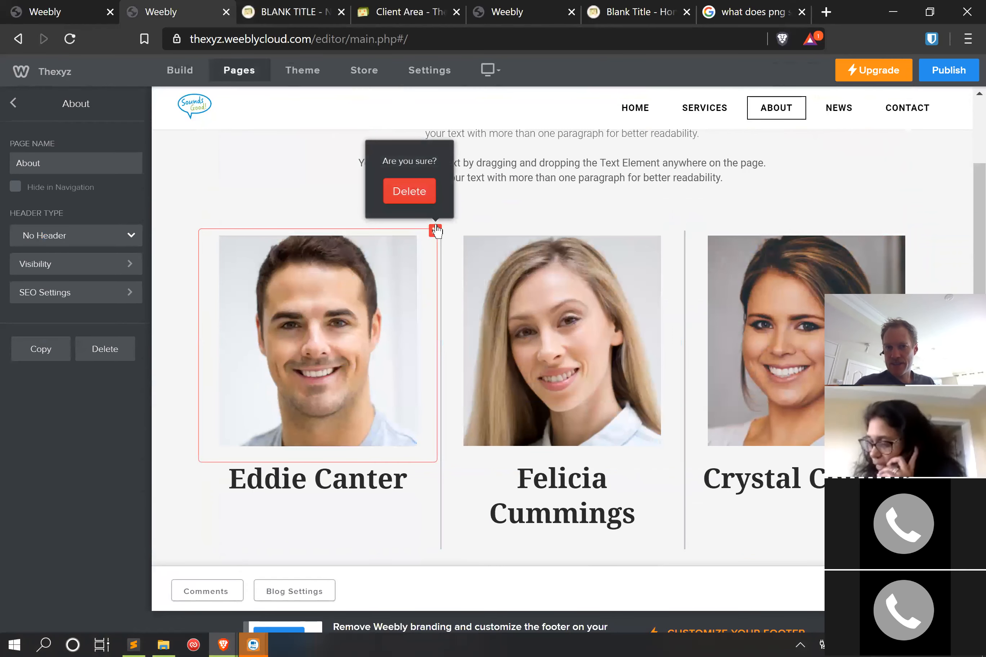
pyautogui.click(409, 192)
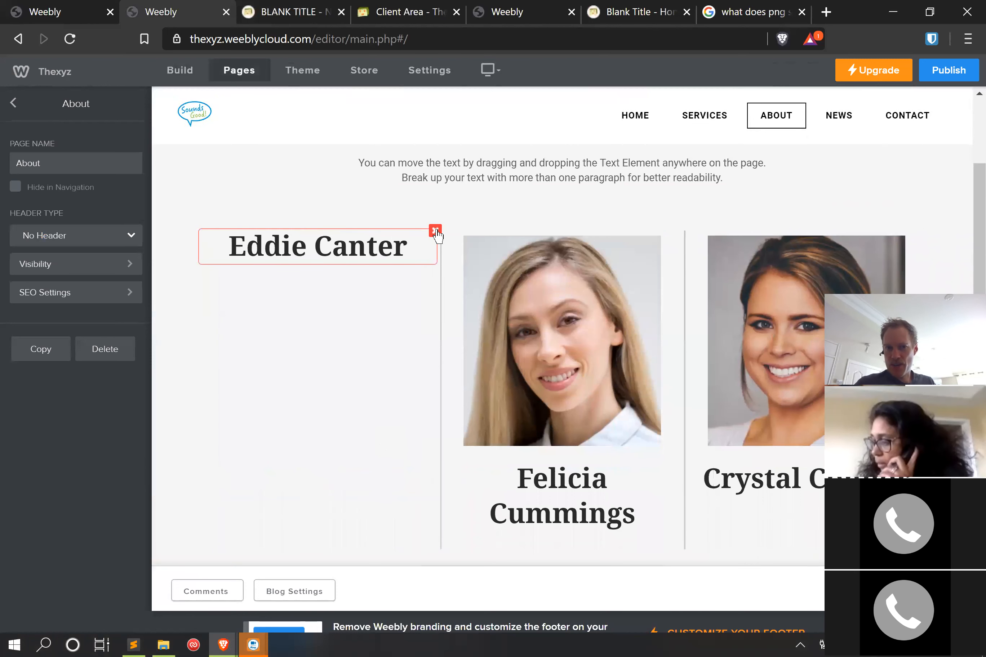
pyautogui.click(435, 231)
pyautogui.click(409, 191)
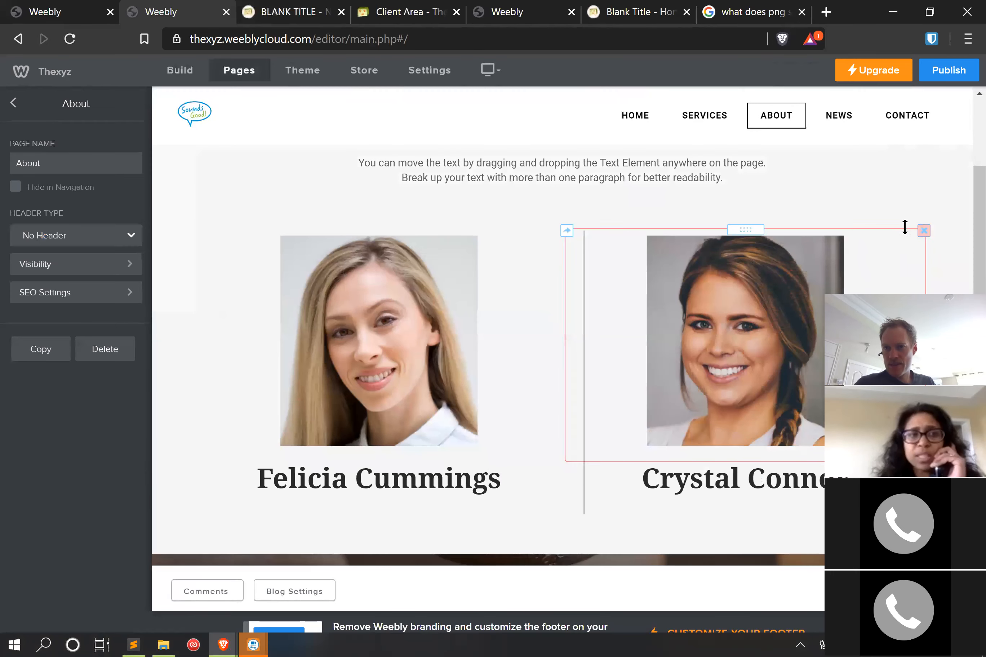
# - Delete the second column team member's photo and name heading from the About page and return to the page-building elements
pyautogui.click(924, 238)
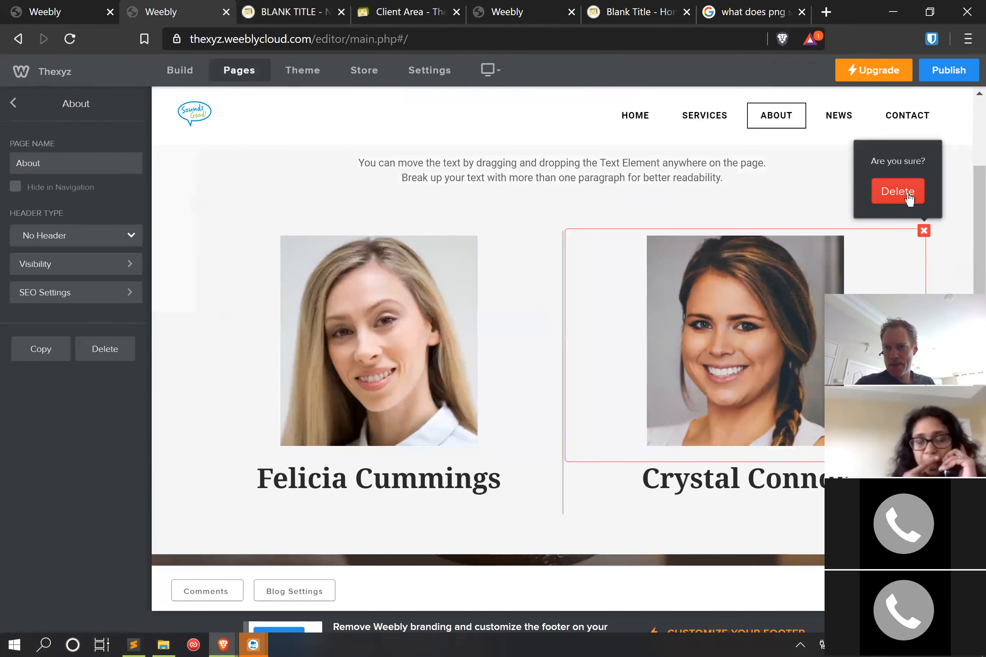
pyautogui.click(906, 194)
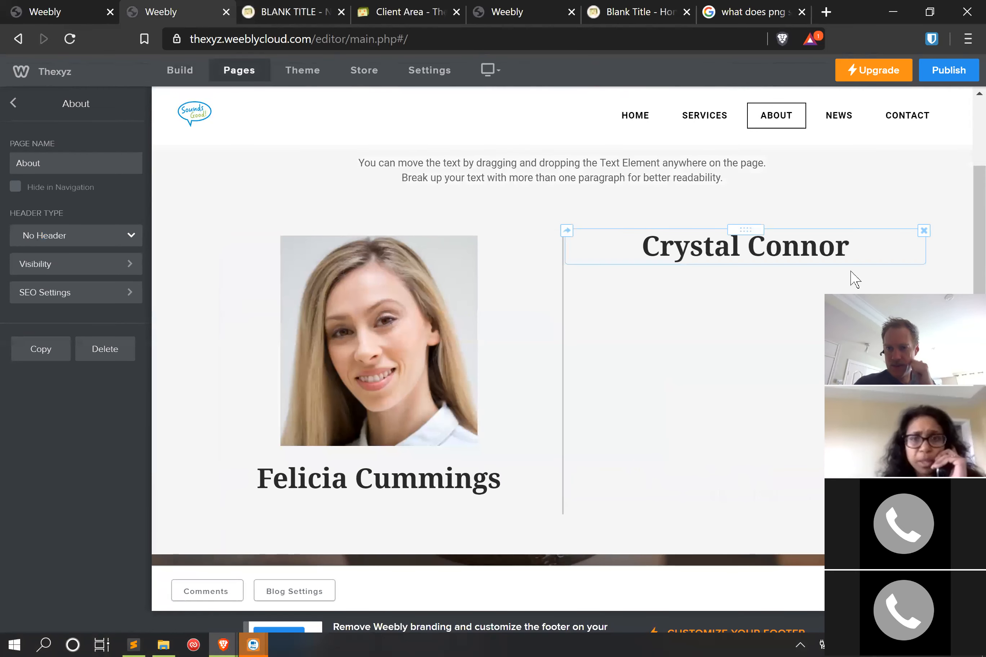
pyautogui.click(923, 239)
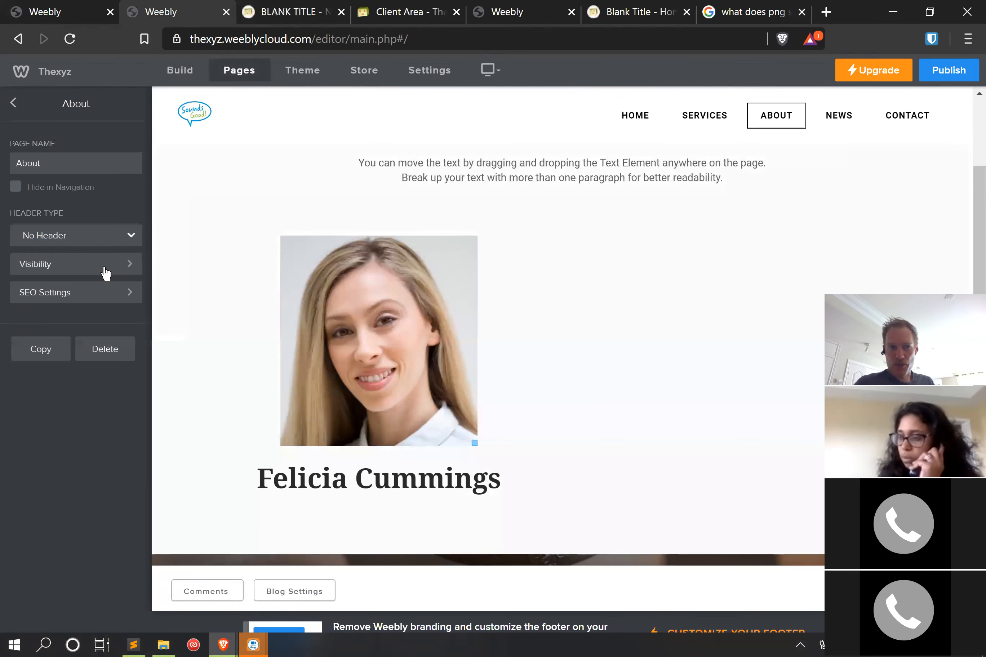
pyautogui.click(17, 103)
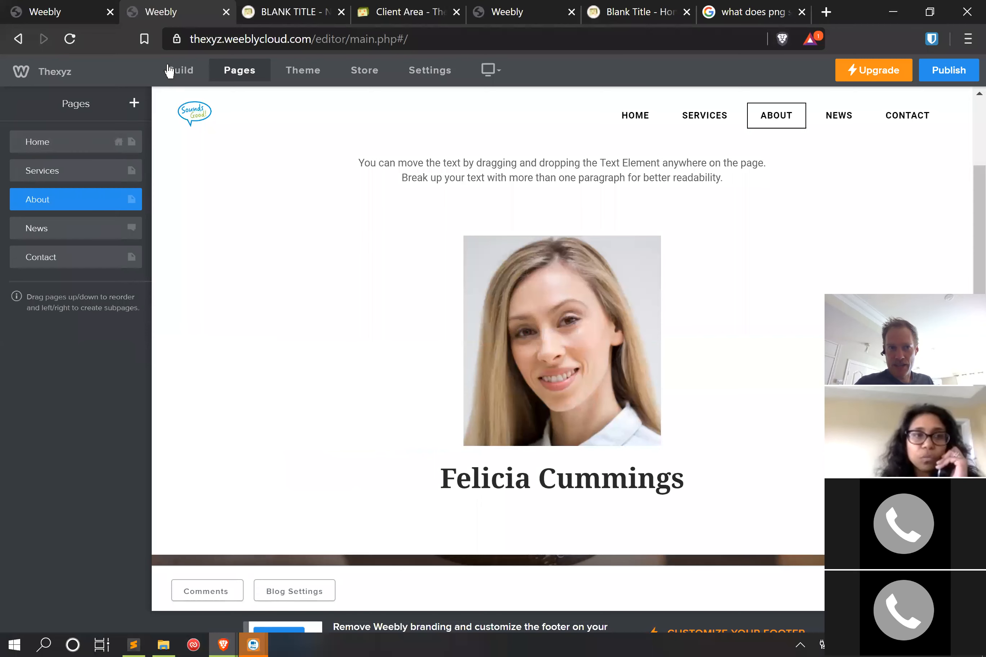
pyautogui.click(180, 73)
pyautogui.scroll(5, 80, 230)
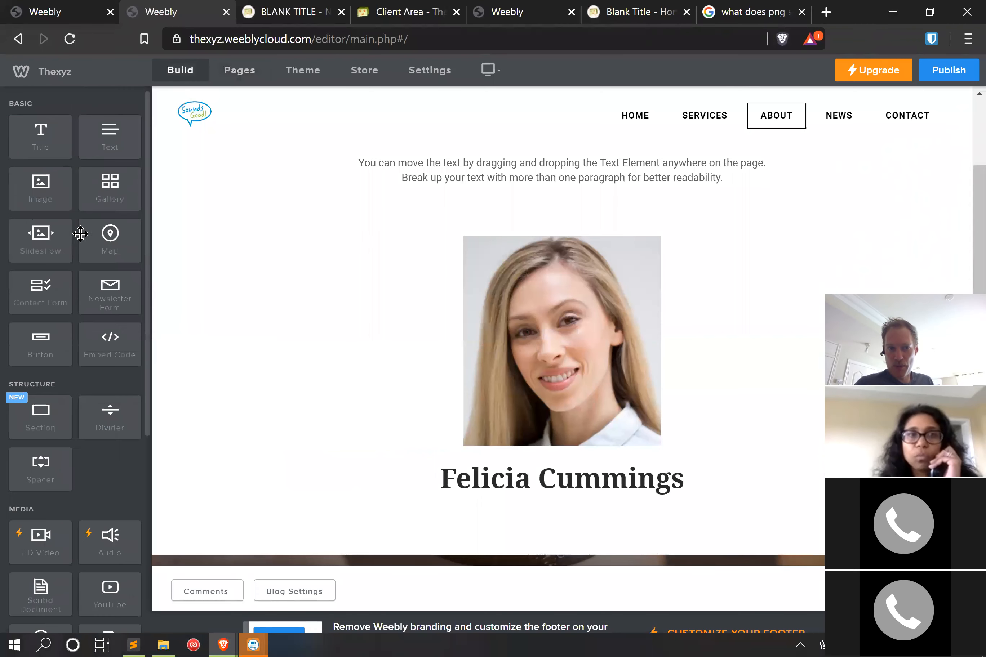
pyautogui.moveTo(42, 189); pyautogui.dragTo(764, 333)
pyautogui.moveTo(642, 313); pyautogui.dragTo(12, 195)
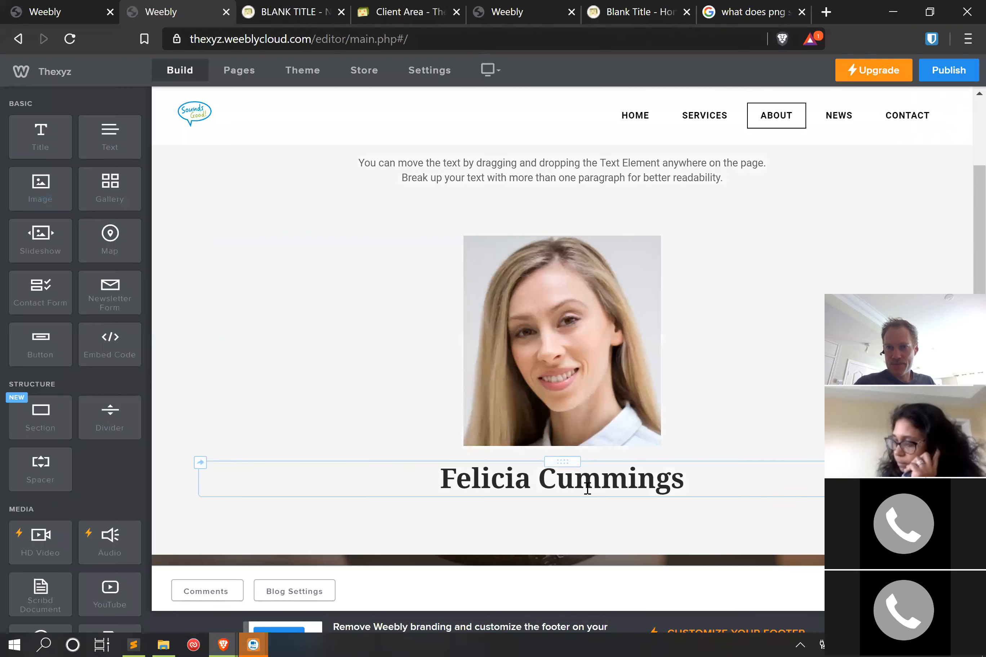
# - Shorten the About page's main heading to "Our Therapists"
pyautogui.scroll(3, 590, 468)
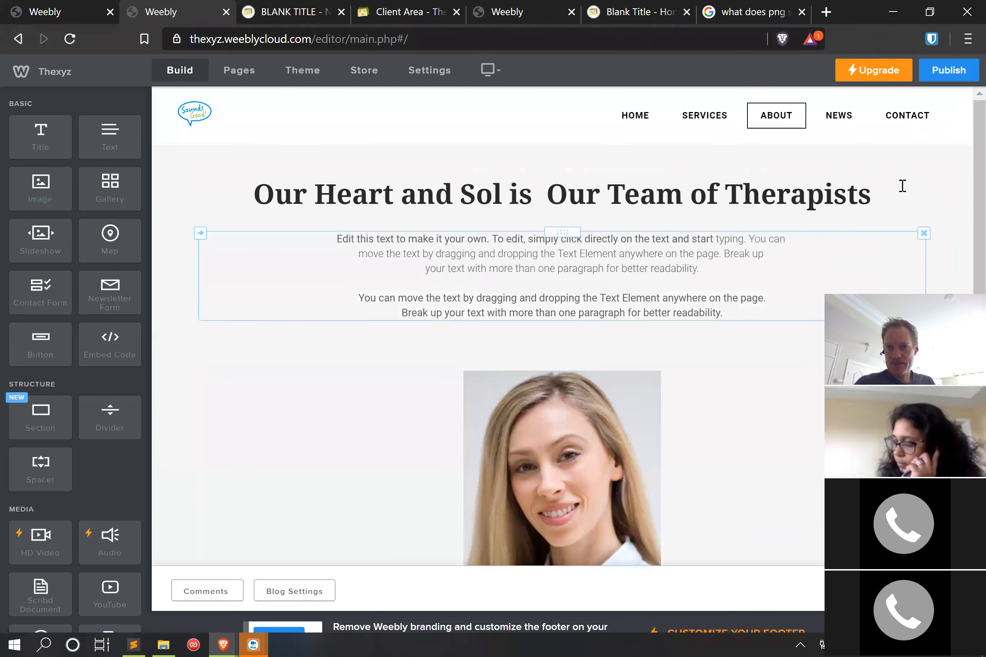
pyautogui.click(315, 194)
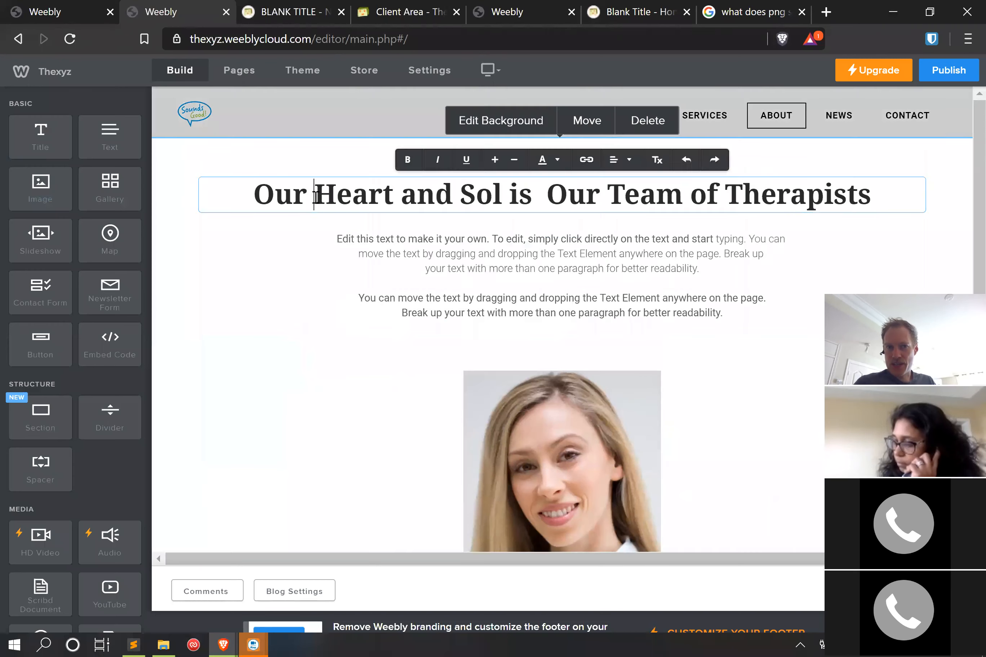
pyautogui.tripleClick(317, 194)
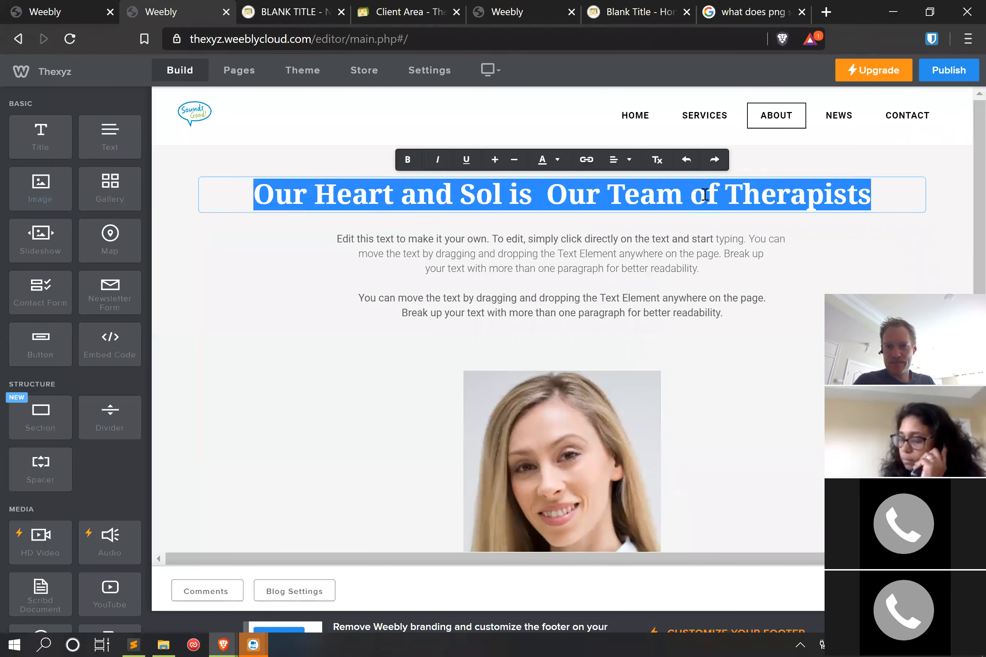
pyautogui.click(761, 199)
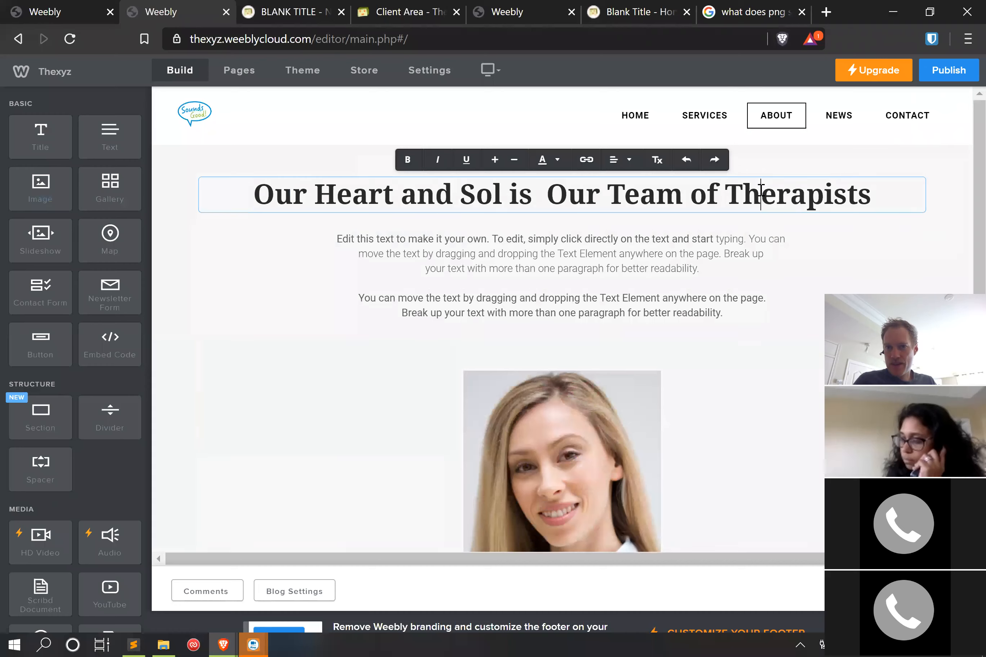
pyautogui.moveTo(416, 208); pyautogui.dragTo(316, 218)
pyautogui.press('BackSpace')
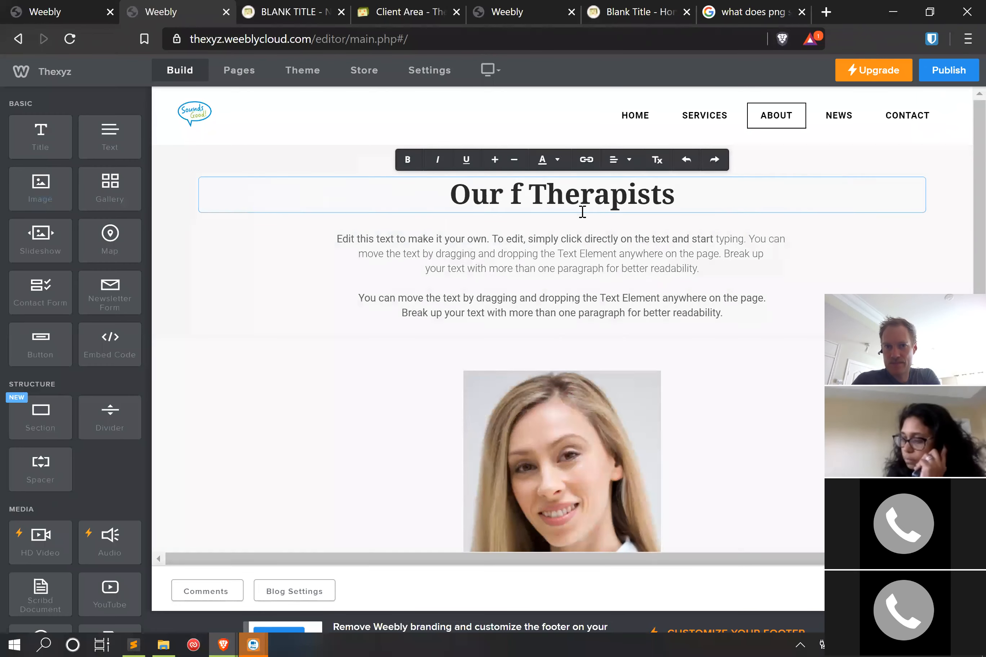
pyautogui.press('BackSpace')
pyautogui.press('Delete')
pyautogui.click(601, 247)
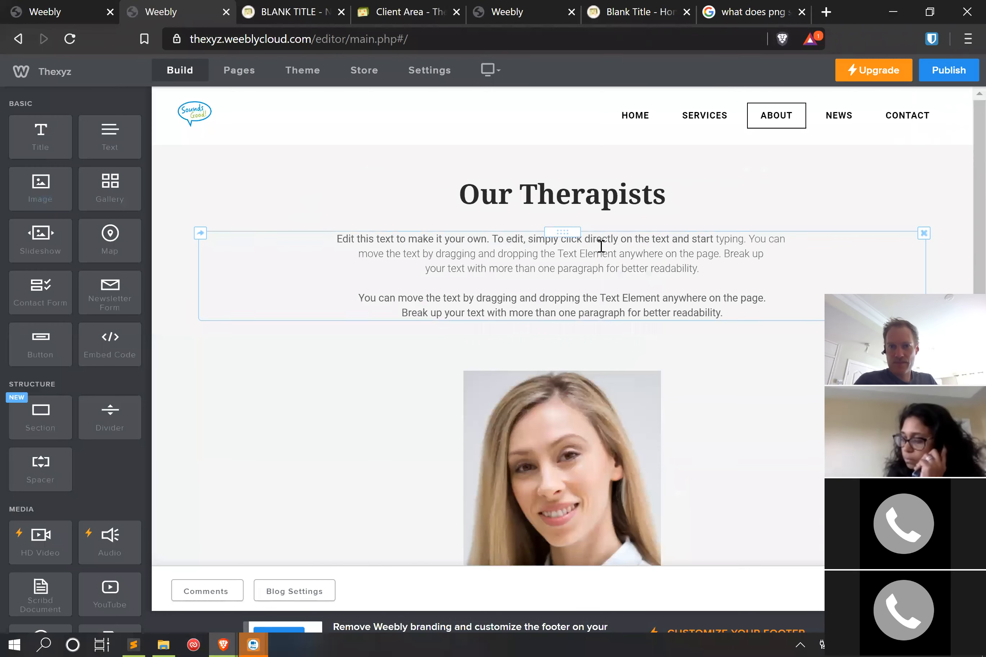
pyautogui.click(734, 309)
pyautogui.moveTo(728, 312); pyautogui.dragTo(325, 236)
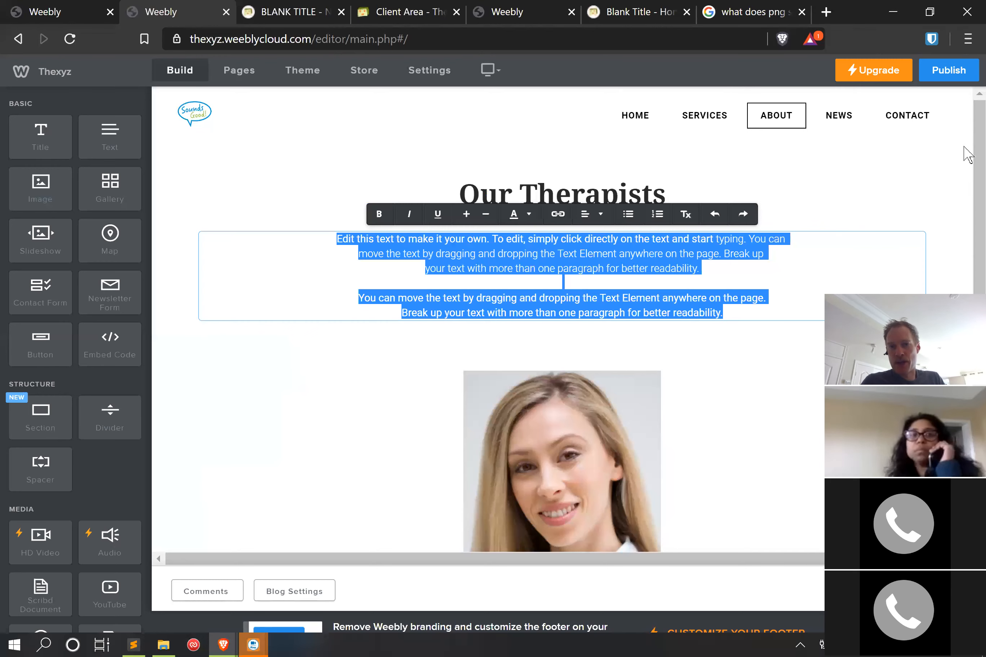
# - Delete the "Contact Us Today to Reserve a Time" section with its background image from the About page
pyautogui.scroll(-10, 903, 188)
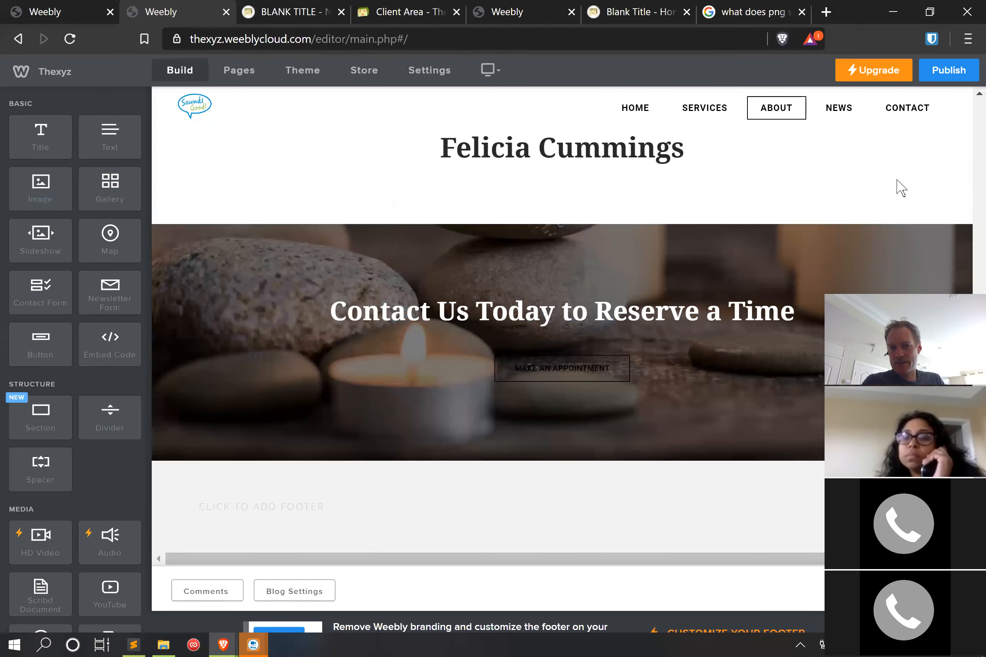
pyautogui.scroll(3, 898, 187)
pyautogui.scroll(-3, 898, 187)
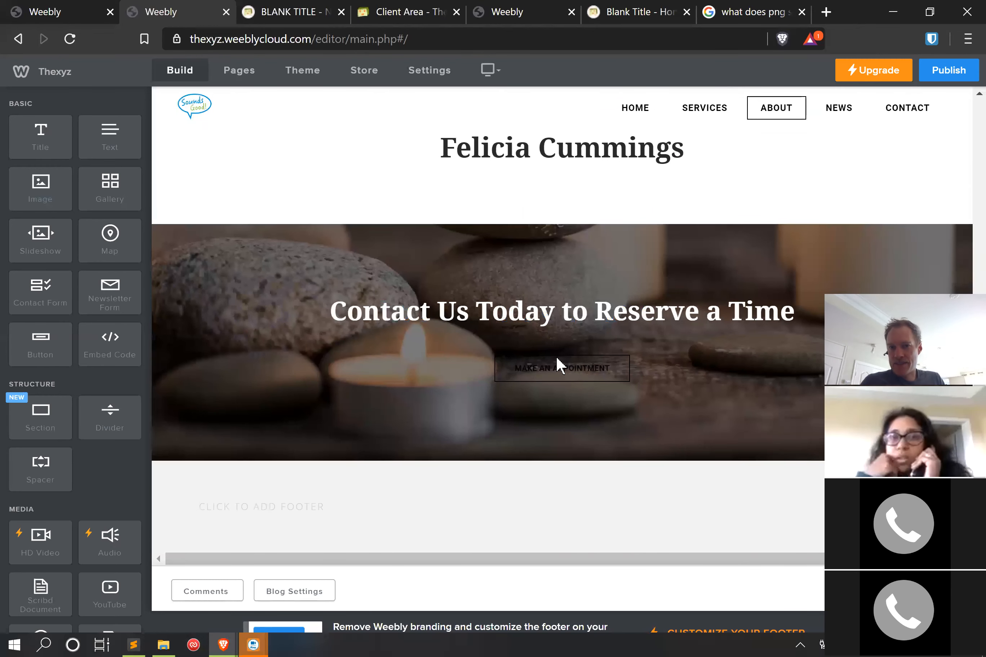
pyautogui.click(700, 277)
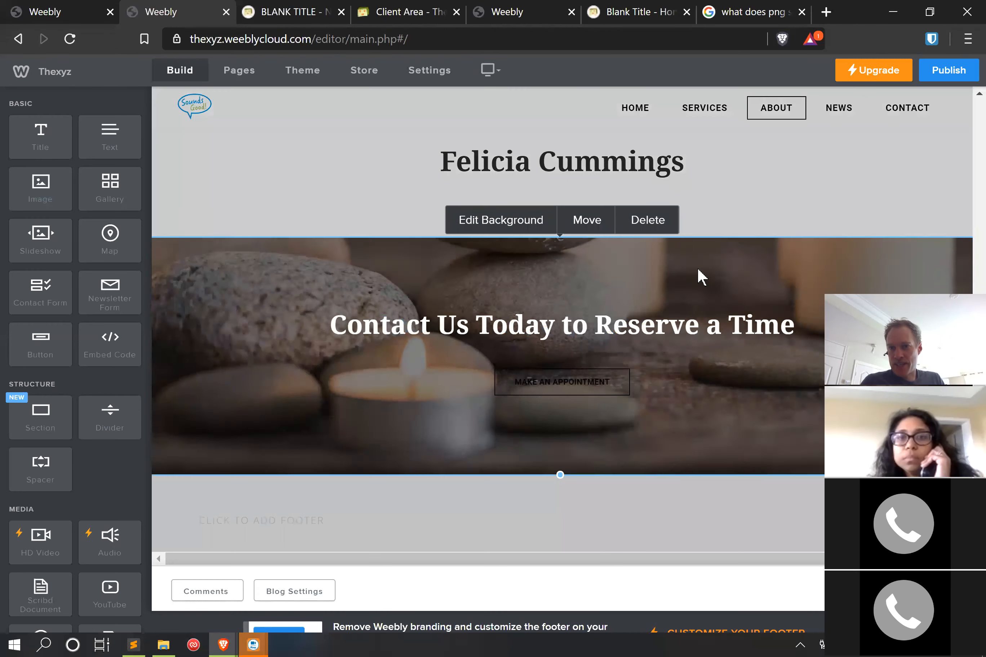
pyautogui.click(652, 211)
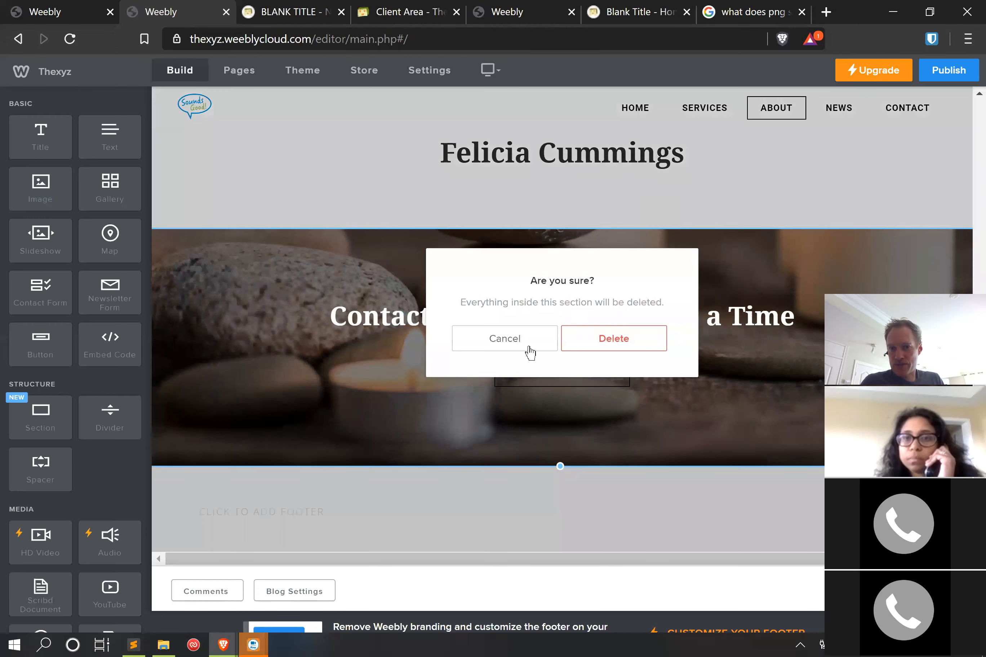
pyautogui.click(616, 343)
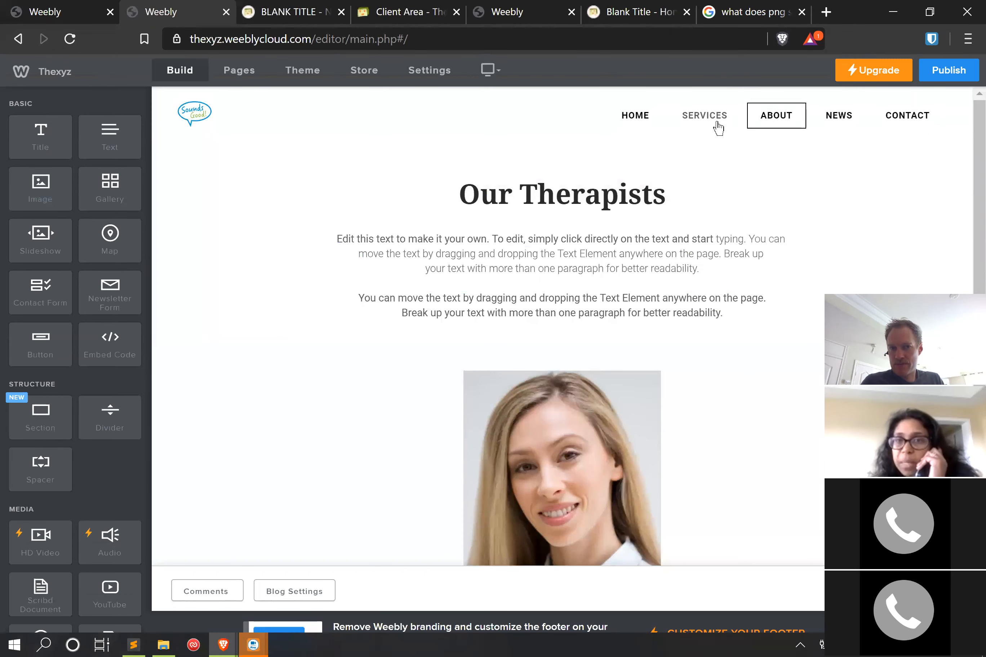
pyautogui.scroll(-5, 674, 248)
pyautogui.scroll(5, 677, 251)
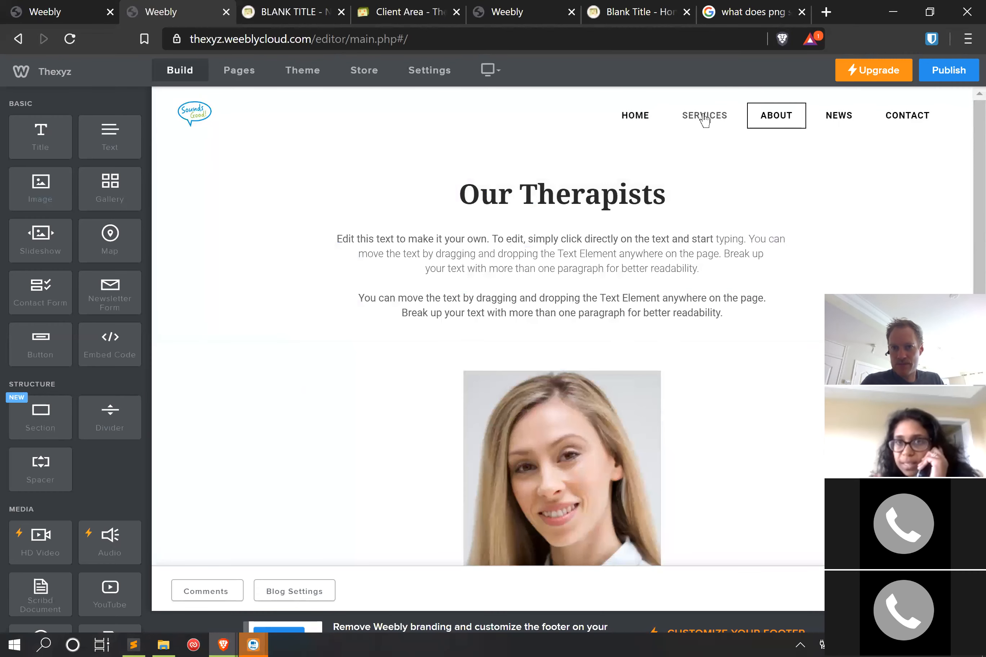
# - Open the Services page and change its main heading to "Speech Pathology Services"
pyautogui.click(721, 121)
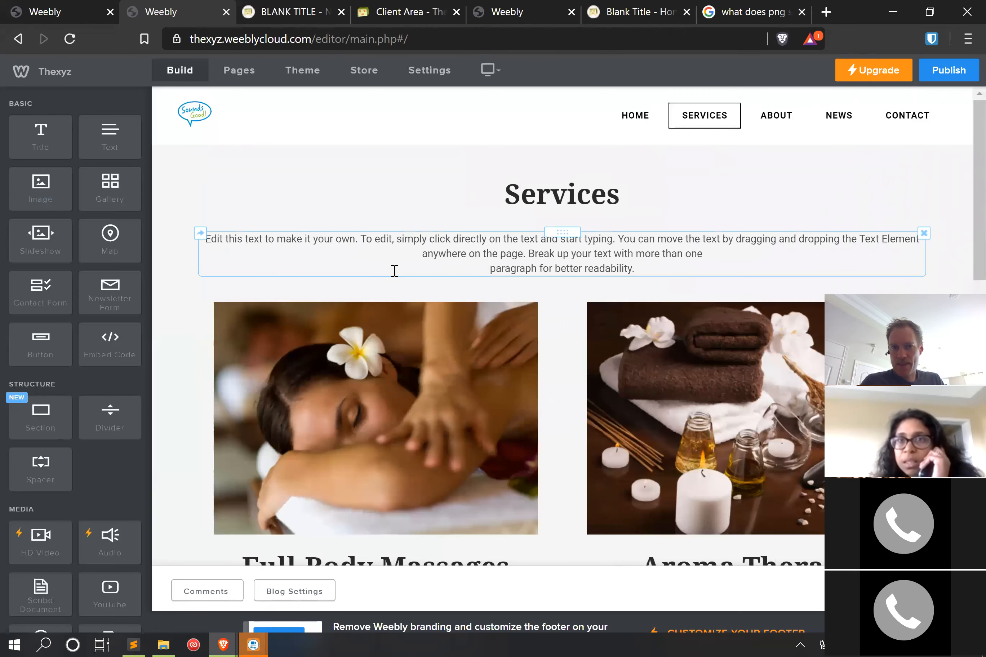
pyautogui.click(519, 195)
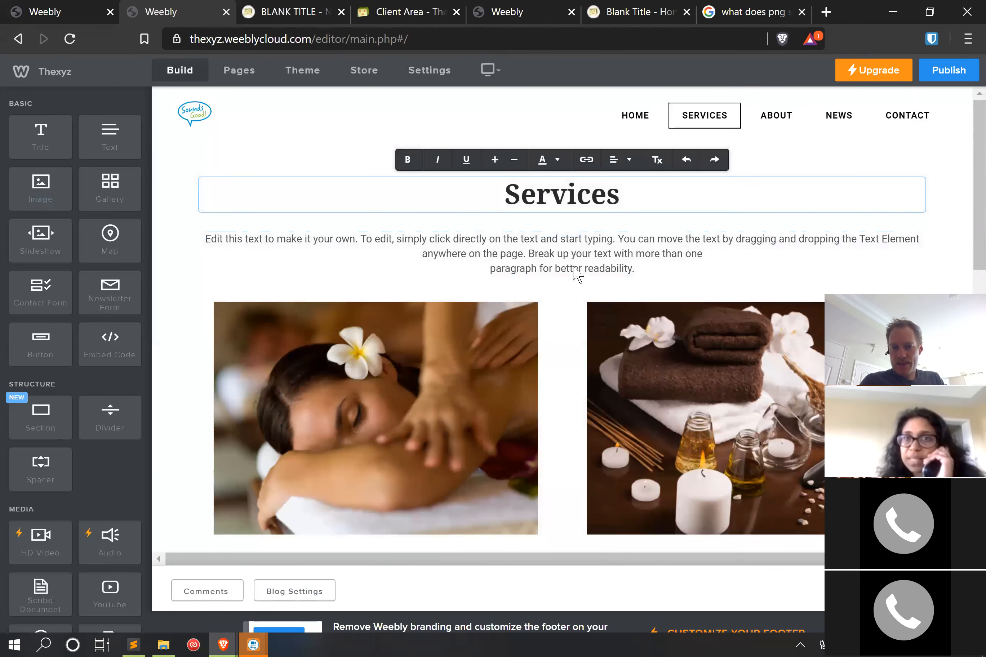
pyautogui.write('Speec')
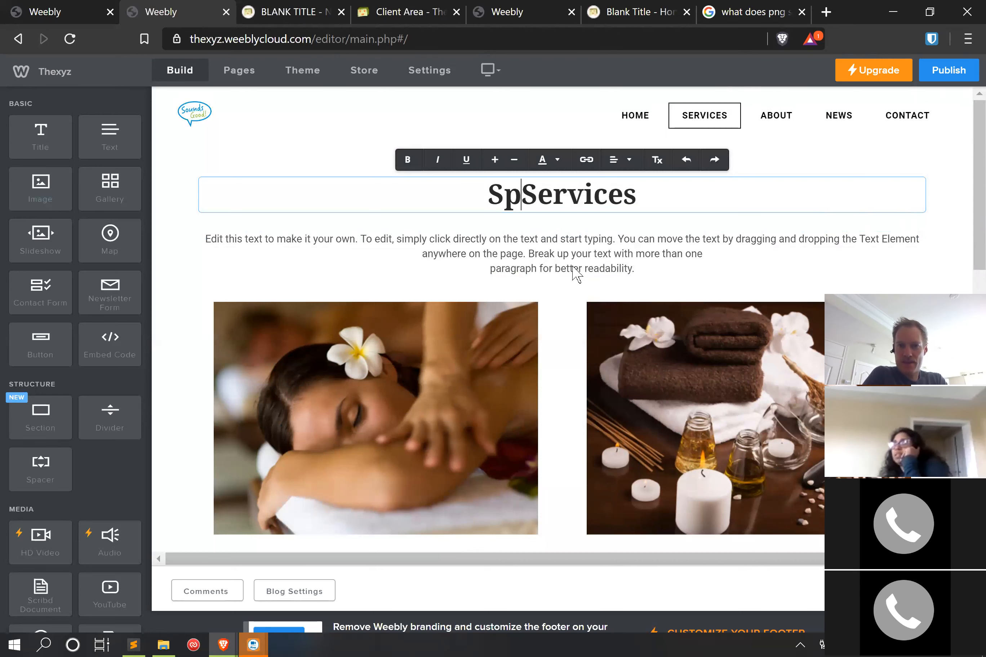
pyautogui.write('h Pa')
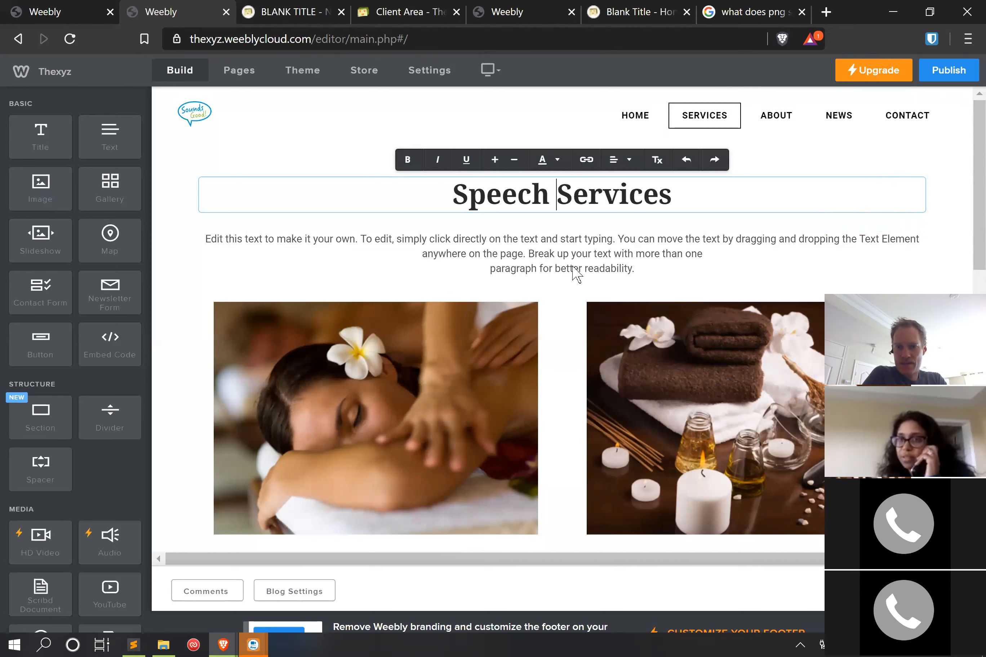
pyautogui.write('thologu')
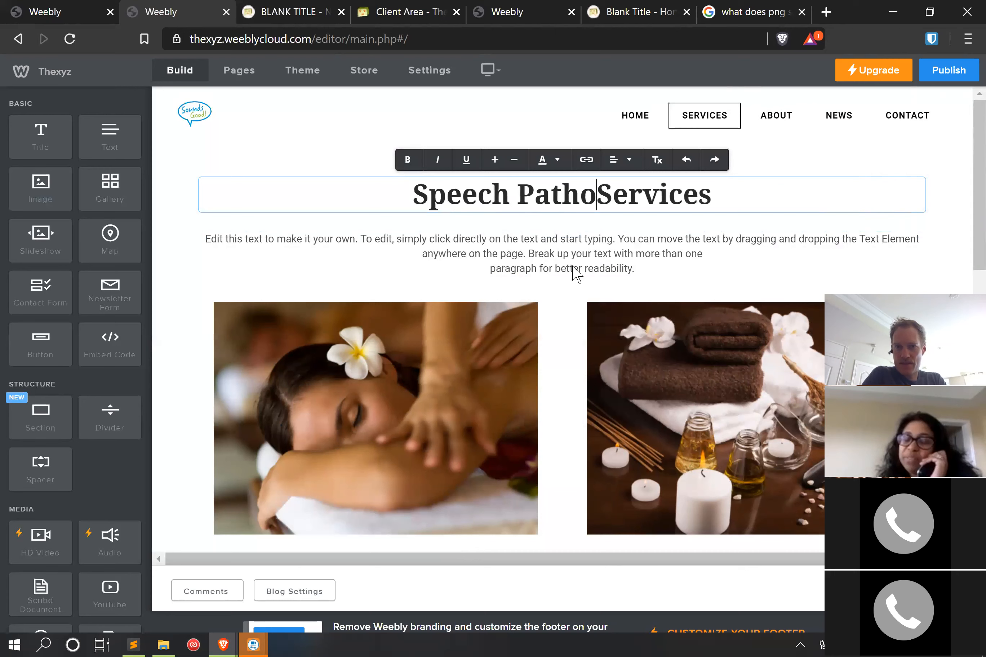
pyautogui.press('BackSpace')
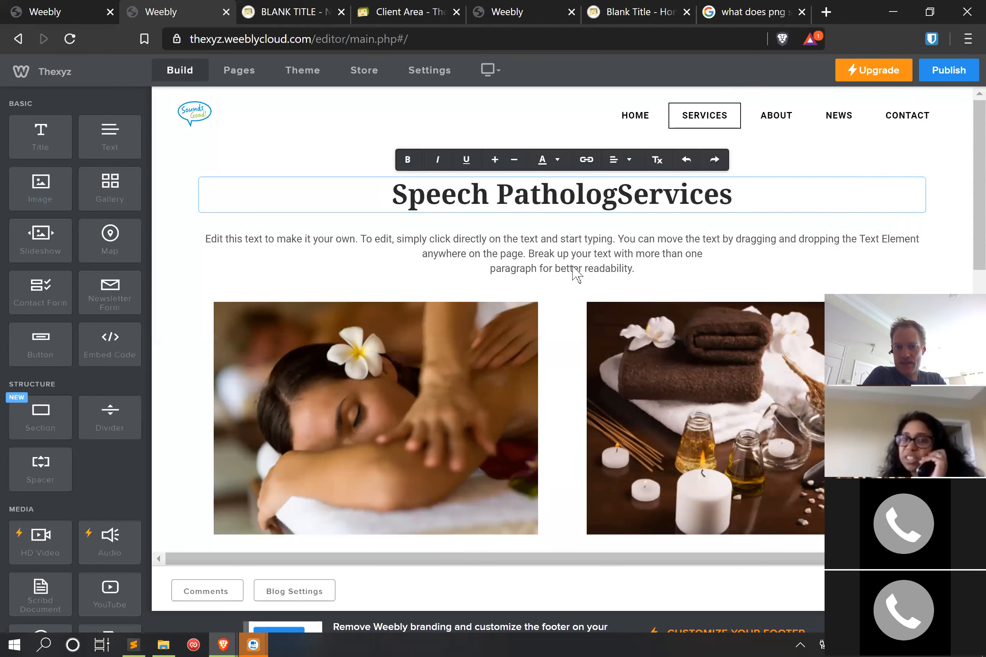
pyautogui.write('y')
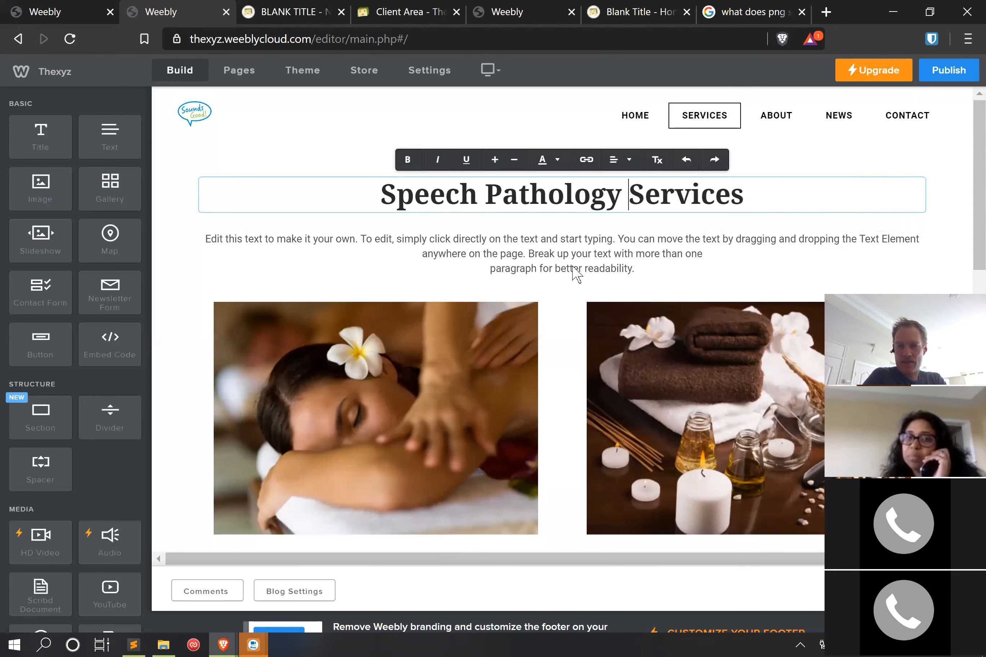
pyautogui.click(563, 235)
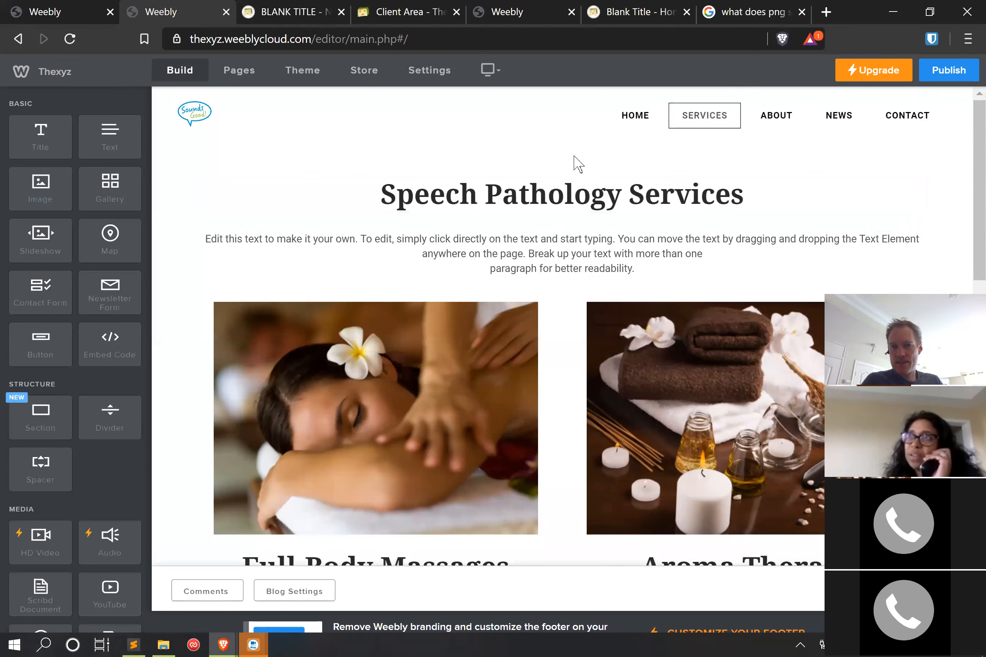
pyautogui.click(575, 240)
pyautogui.moveTo(635, 258); pyautogui.dragTo(206, 237)
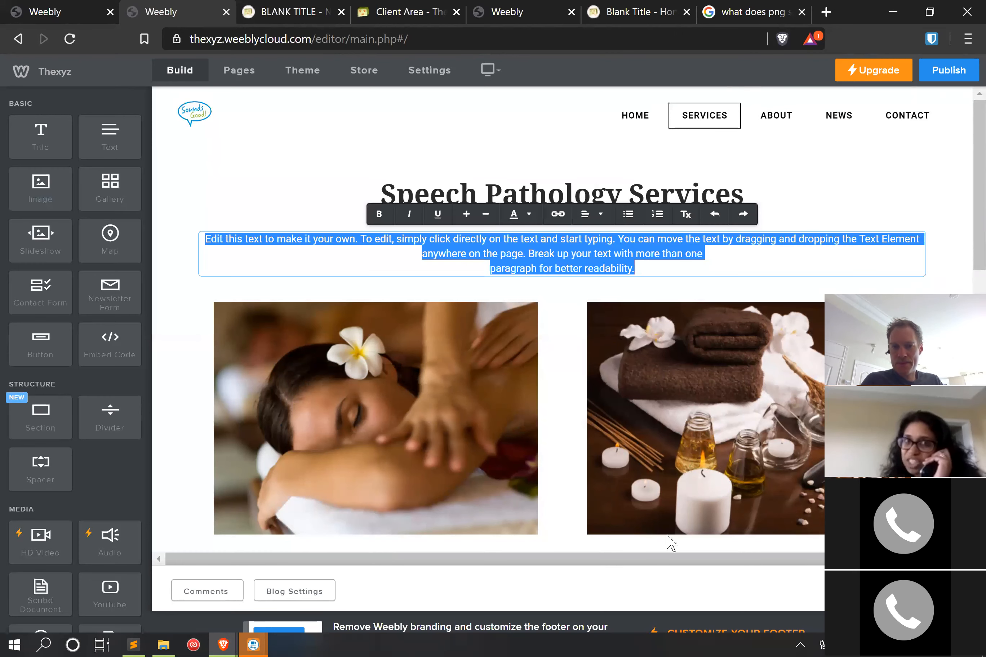
pyautogui.scroll(-3, 611, 291)
pyautogui.scroll(3, 379, 429)
pyautogui.click(379, 403)
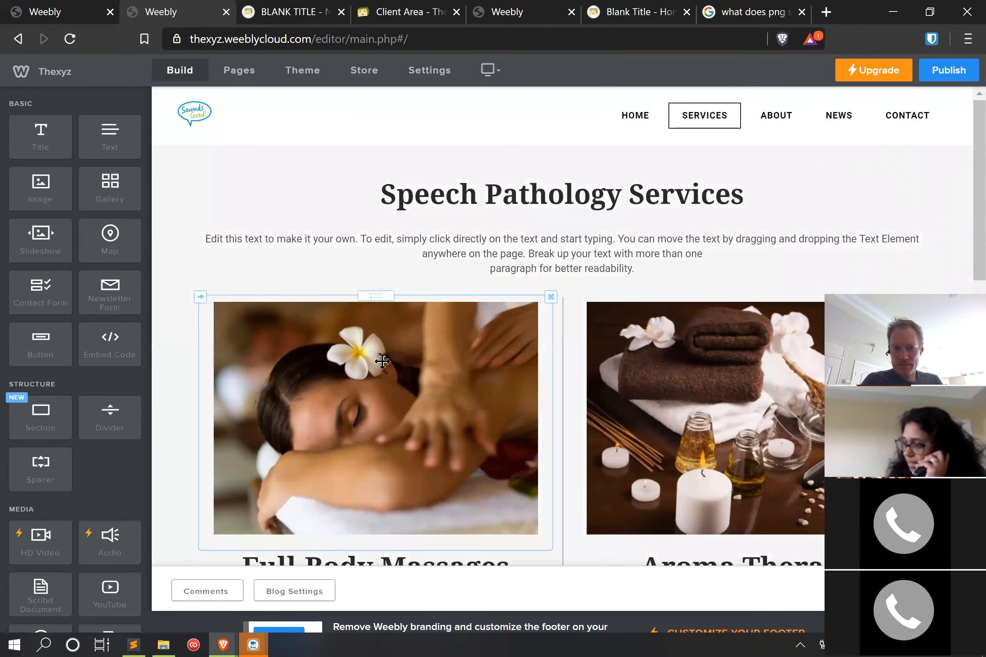
pyautogui.click(380, 349)
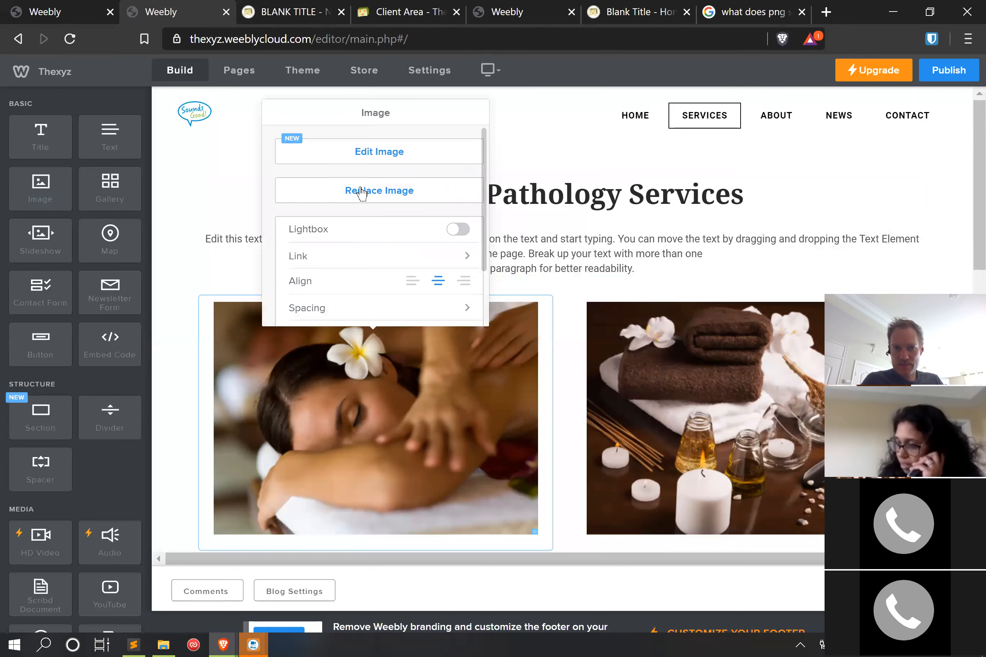
pyautogui.click(360, 192)
pyautogui.click(459, 387)
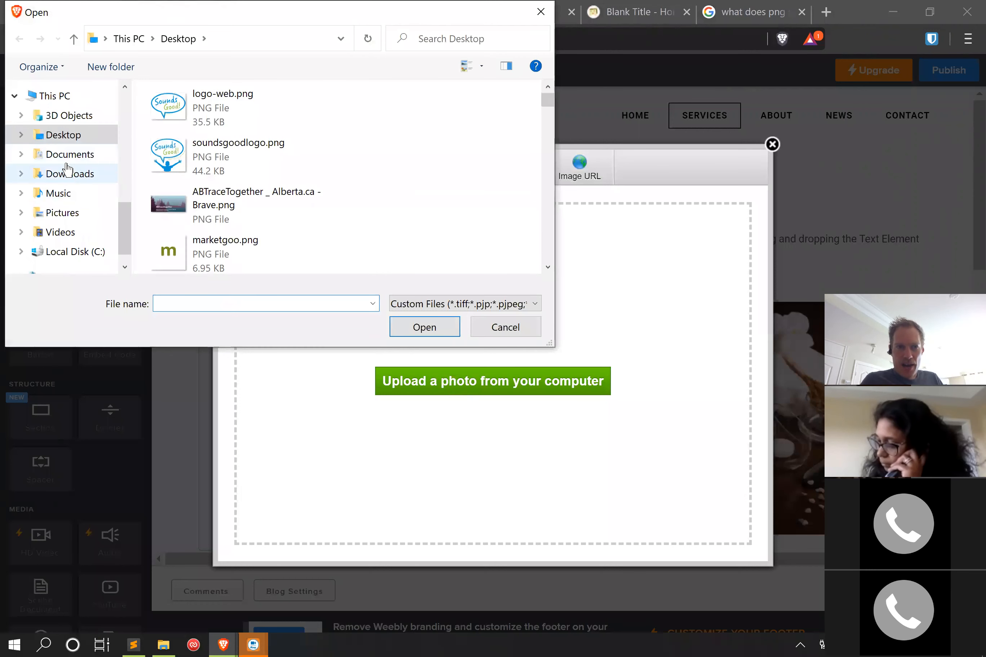
pyautogui.click(65, 175)
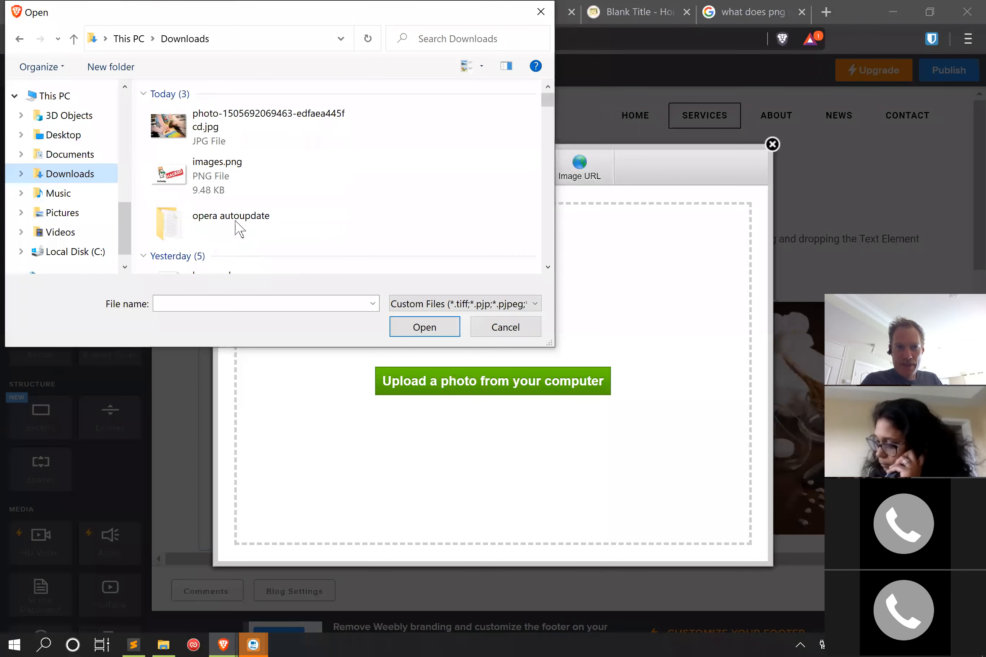
pyautogui.click(262, 182)
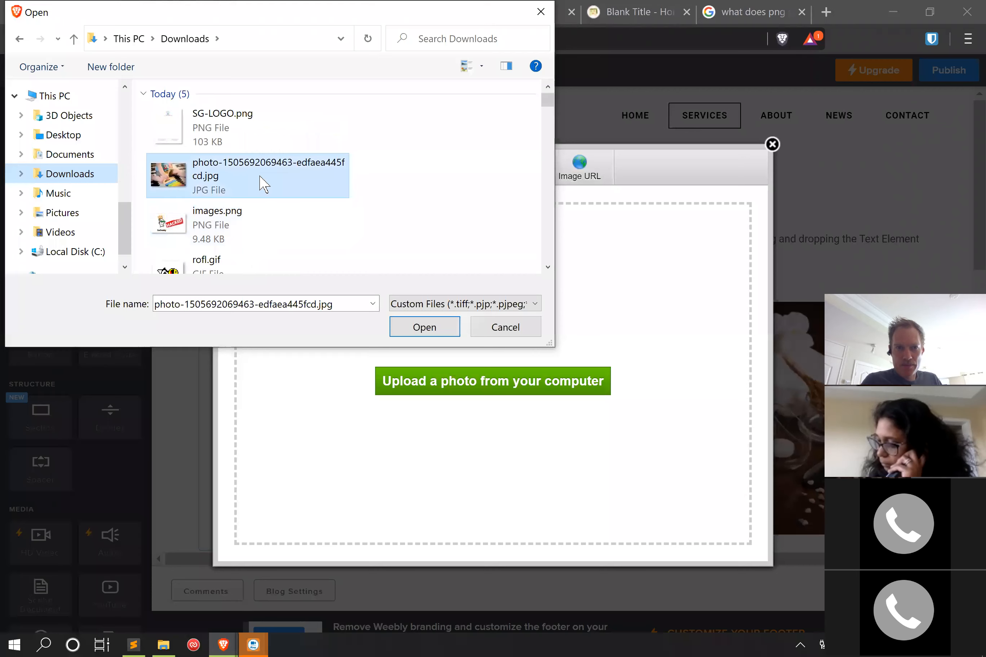
pyautogui.click(424, 331)
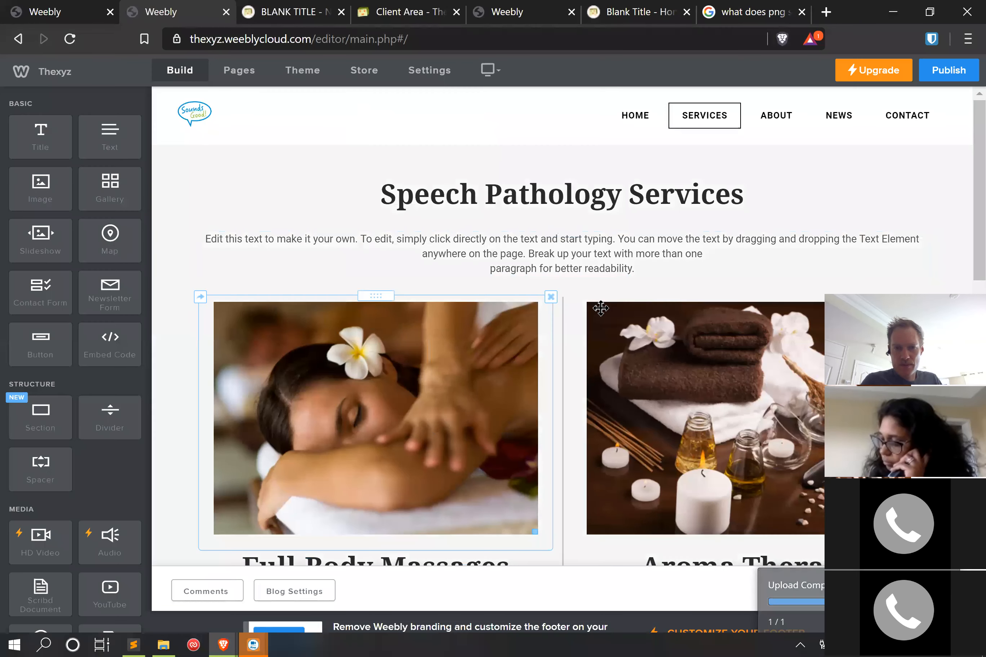
pyautogui.scroll(-3, 467, 411)
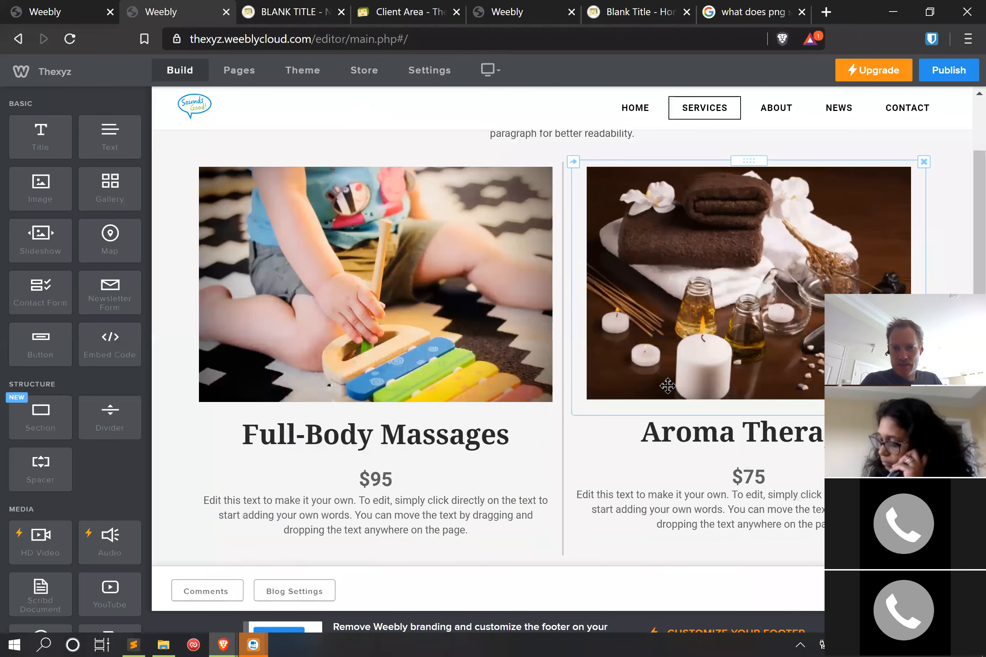
pyautogui.click(719, 312)
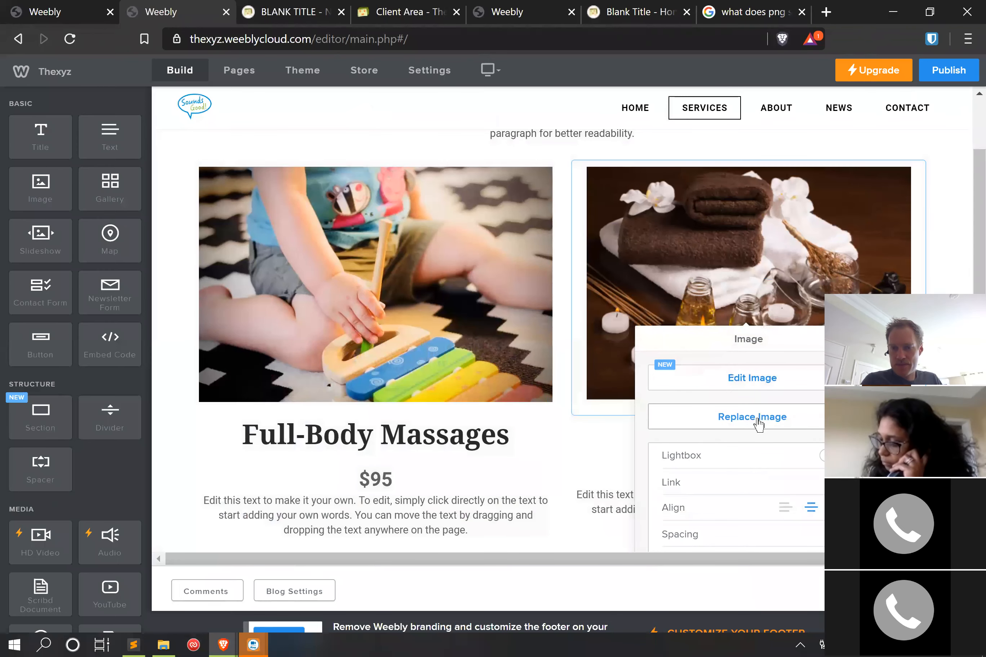
pyautogui.click(758, 423)
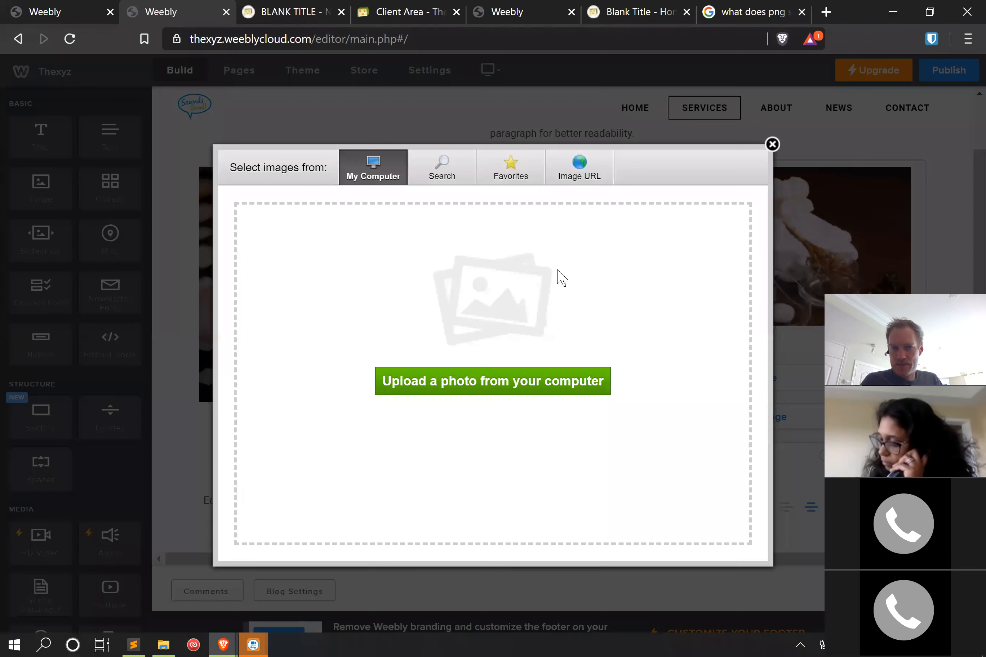
pyautogui.click(494, 166)
pyautogui.click(447, 170)
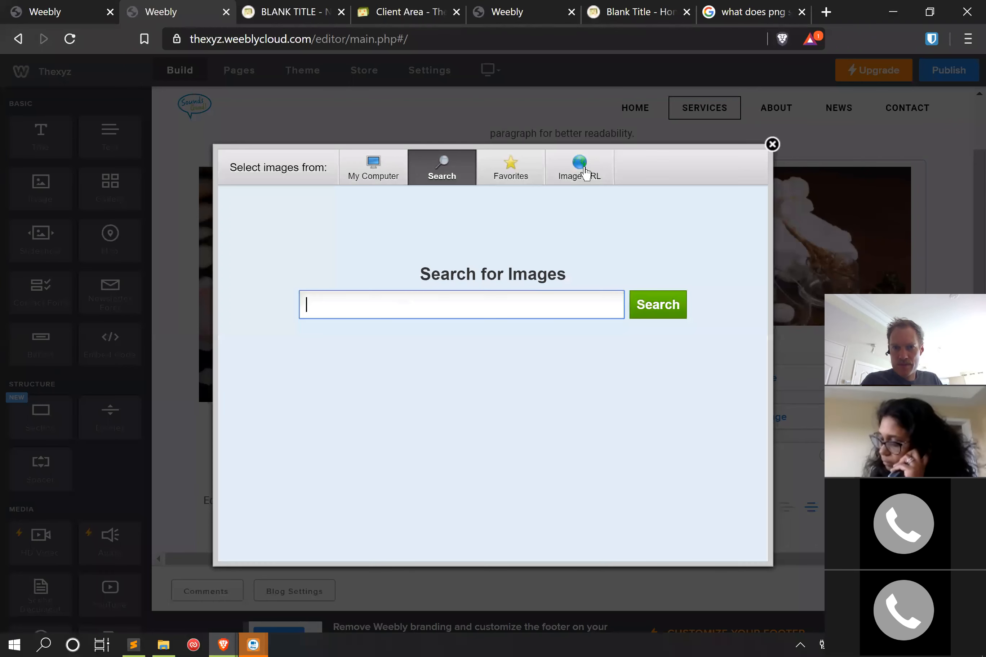
pyautogui.click(585, 173)
pyautogui.click(367, 175)
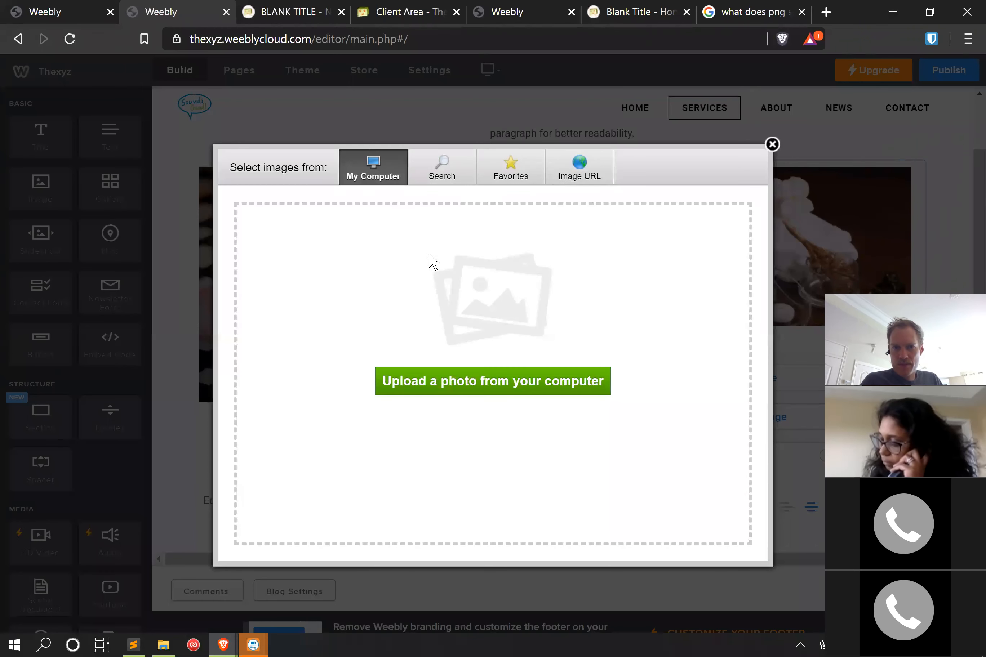
pyautogui.click(508, 387)
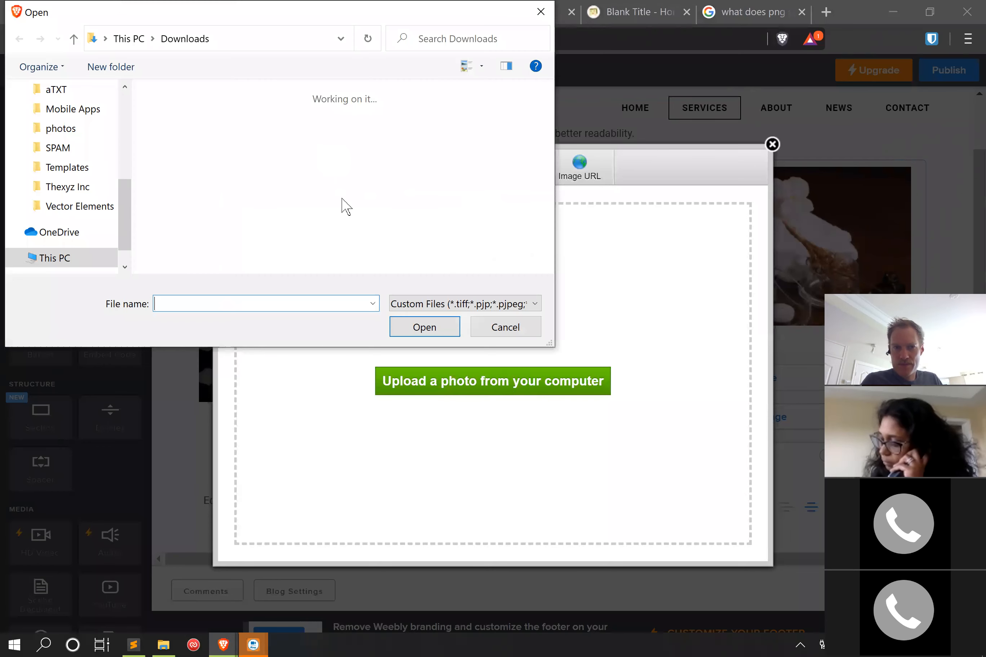
pyautogui.scroll(5, 217, 166)
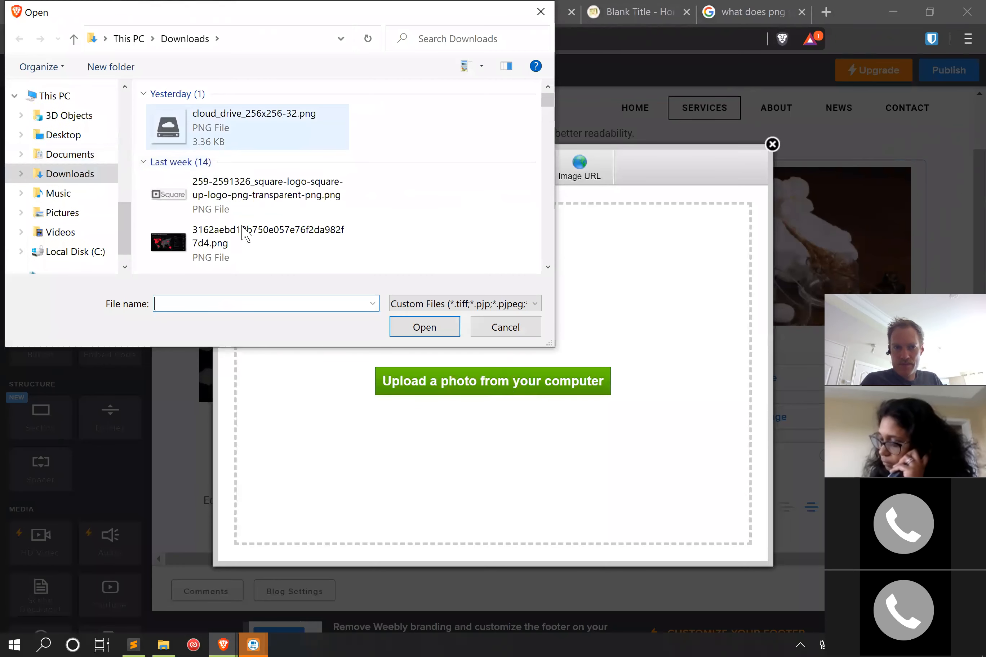
pyautogui.click(232, 178)
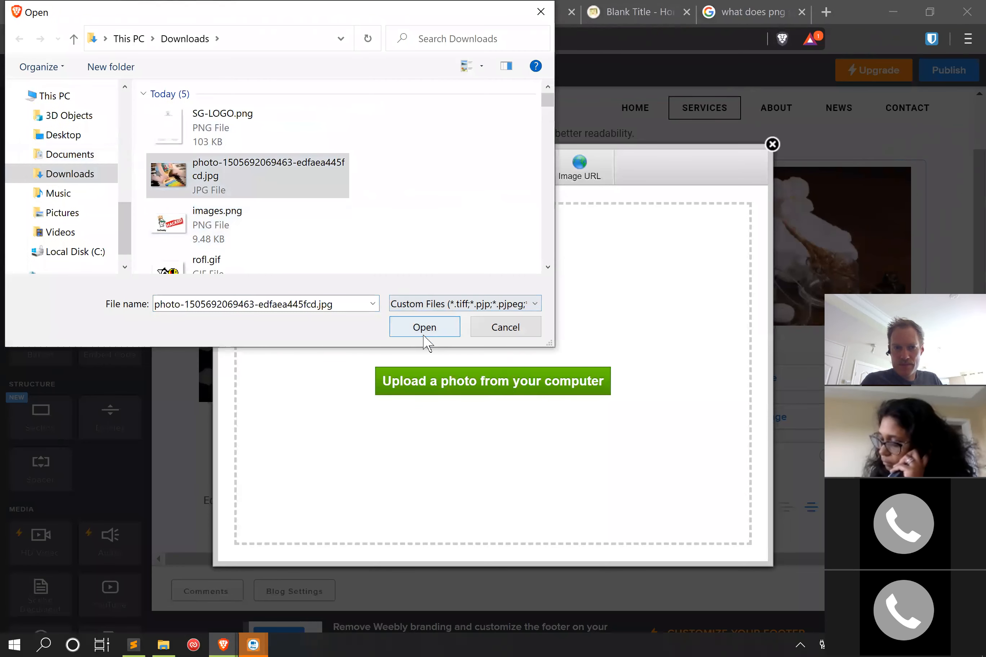
pyautogui.click(424, 328)
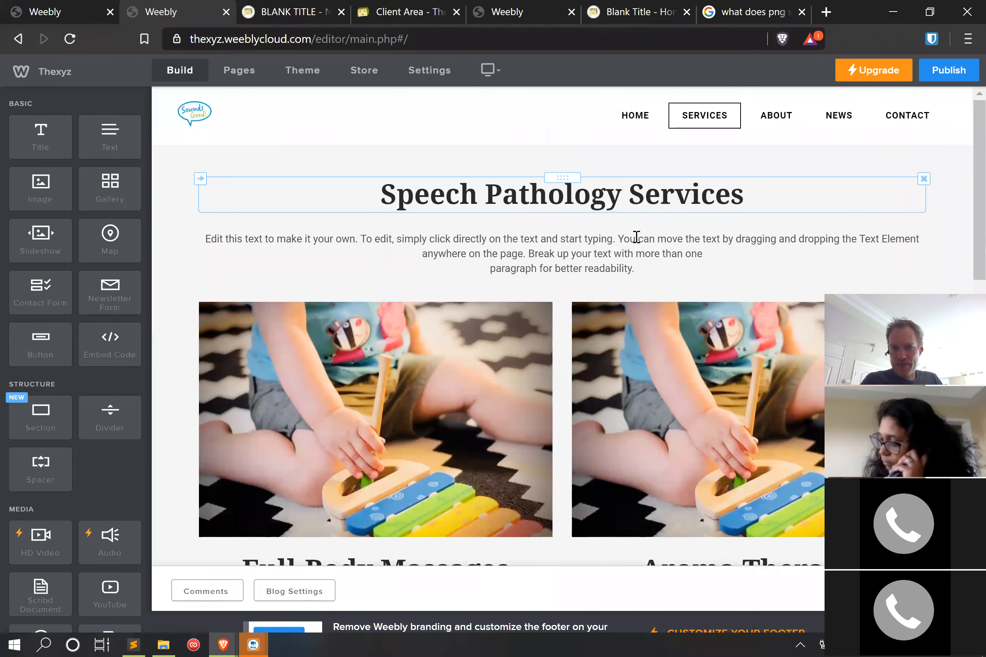
# - Delete the flower and stones image above the "We're Here to Pamper You" heading on the Services page
pyautogui.scroll(-3, 319, 374)
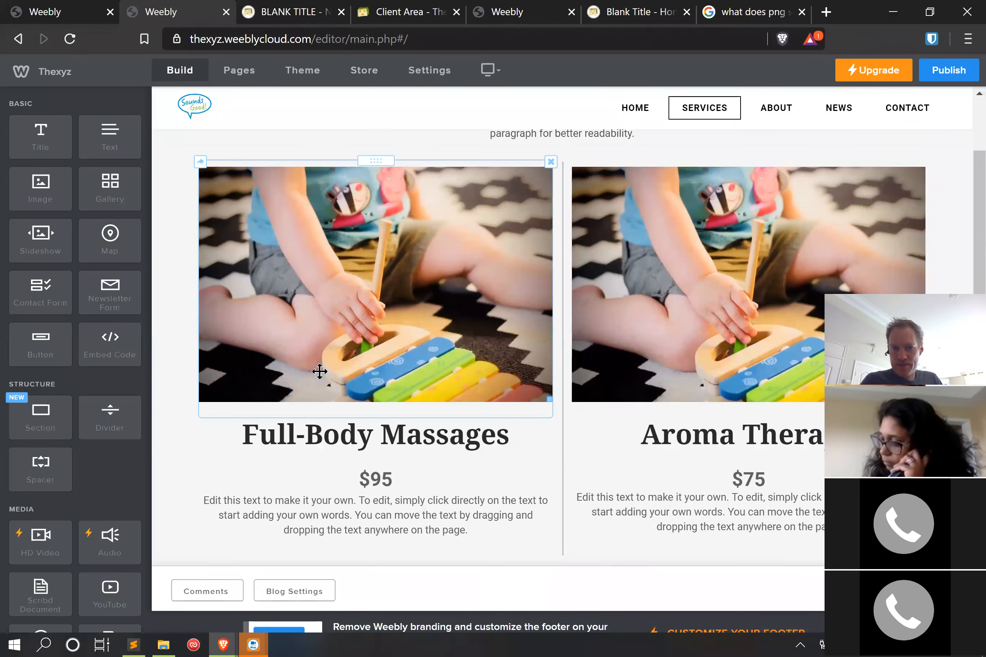
pyautogui.scroll(-6, 399, 441)
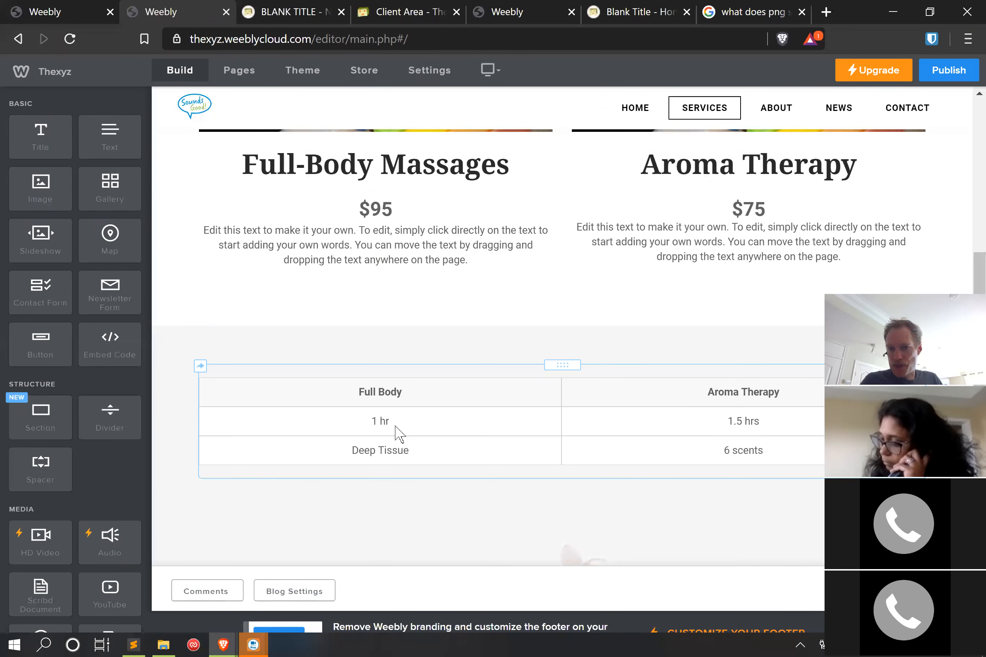
pyautogui.click(706, 394)
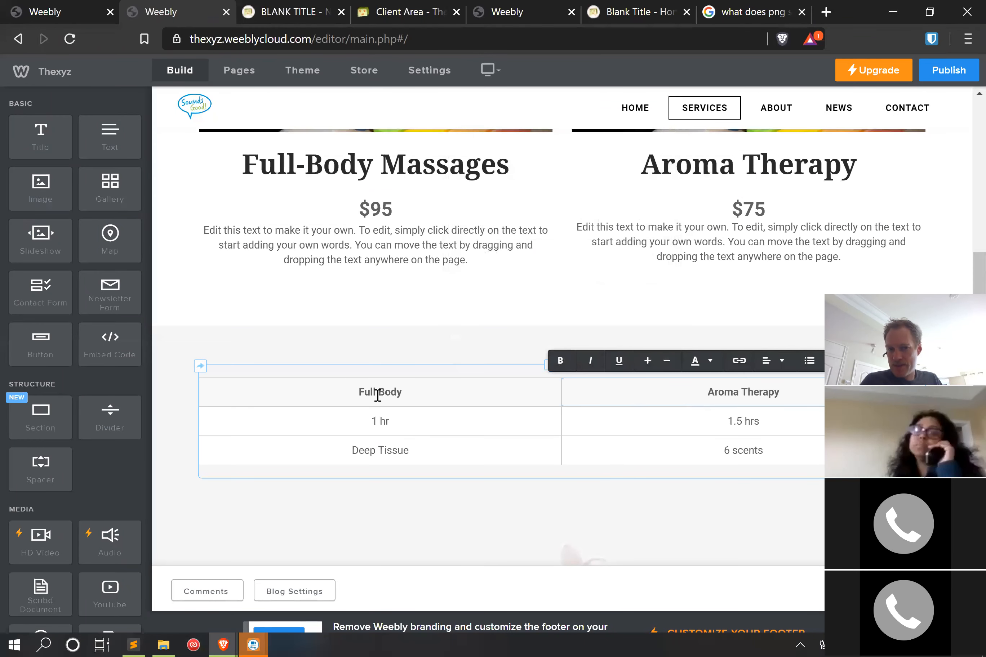
pyautogui.scroll(-7, 465, 440)
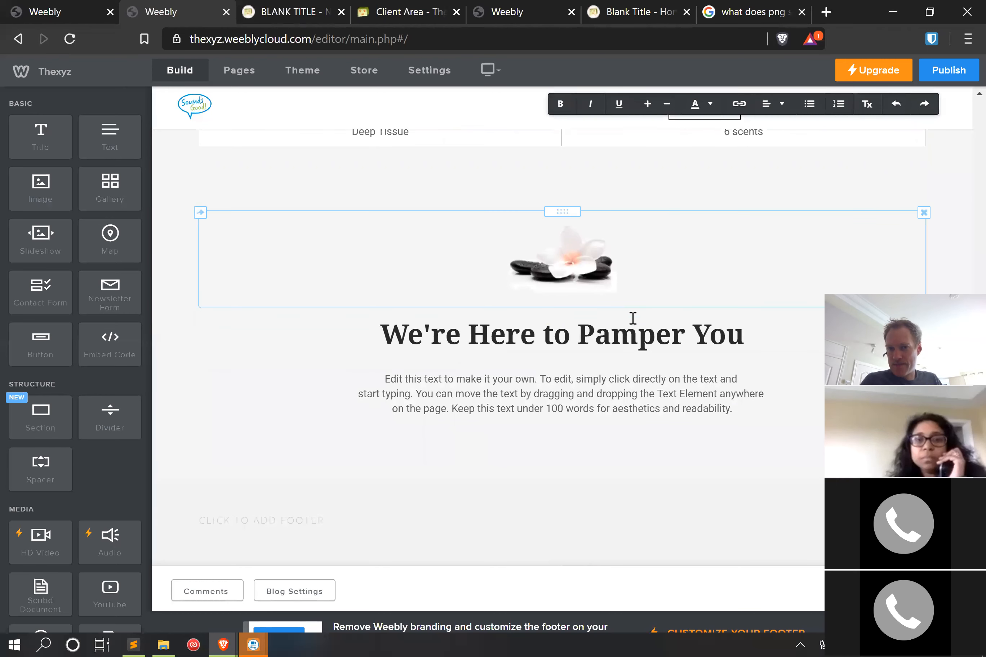
pyautogui.click(555, 242)
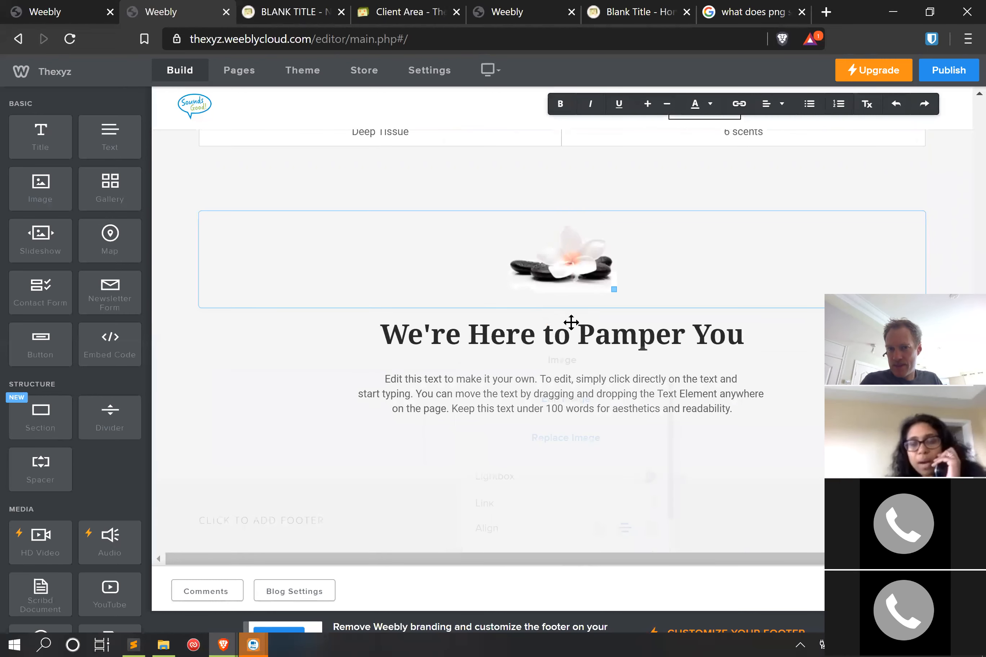
pyautogui.click(590, 269)
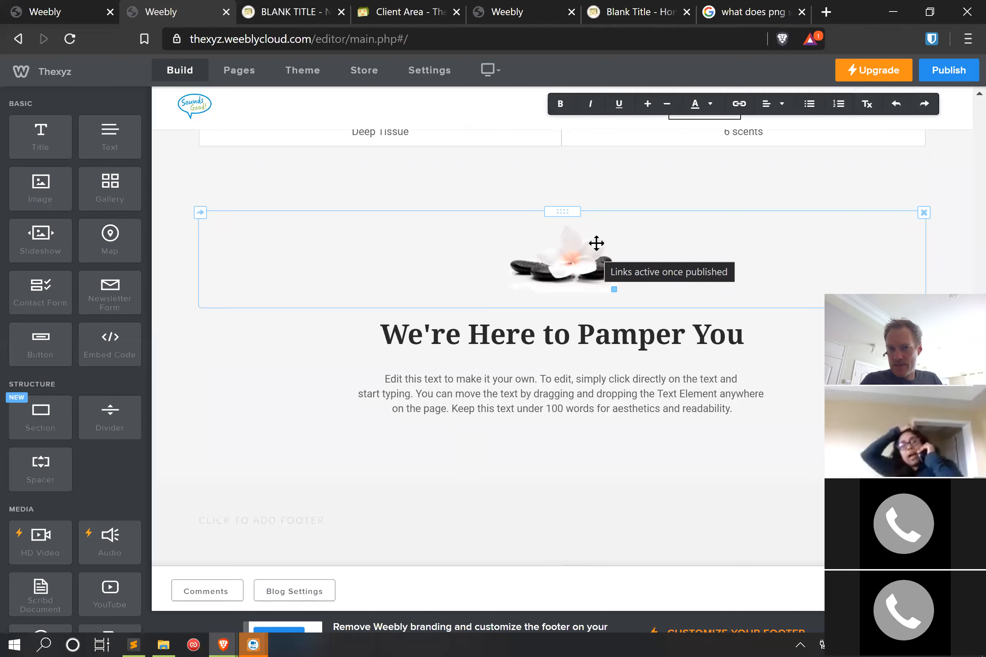
pyautogui.click(924, 213)
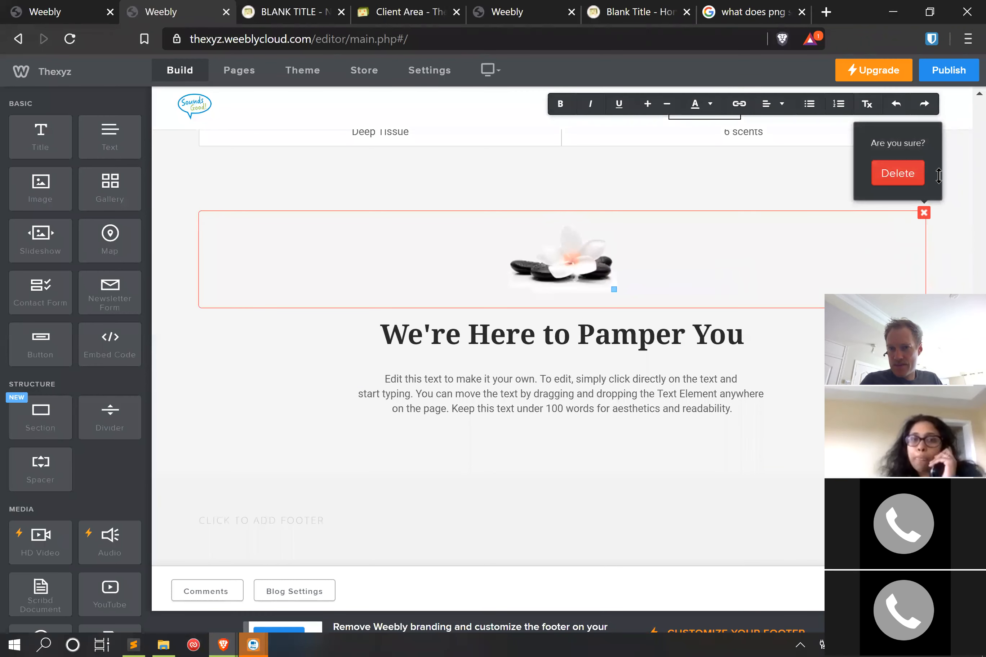
pyautogui.click(912, 177)
# - Change the heading below the table on the Services page to "We're Here to Help You"
pyautogui.scroll(8, 584, 346)
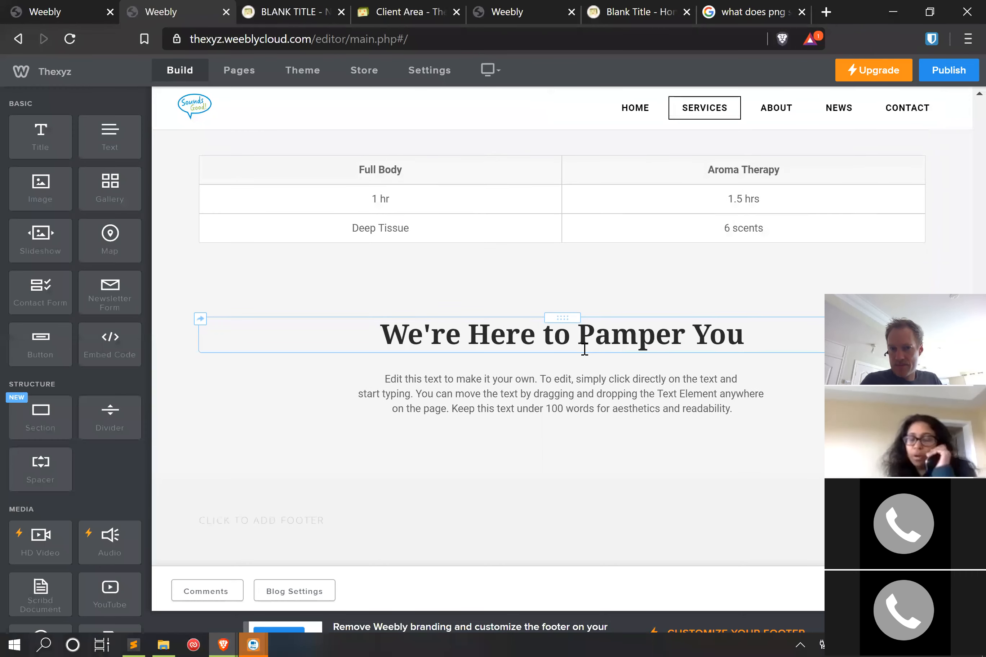
pyautogui.scroll(-3, 585, 349)
pyautogui.scroll(-3, 608, 441)
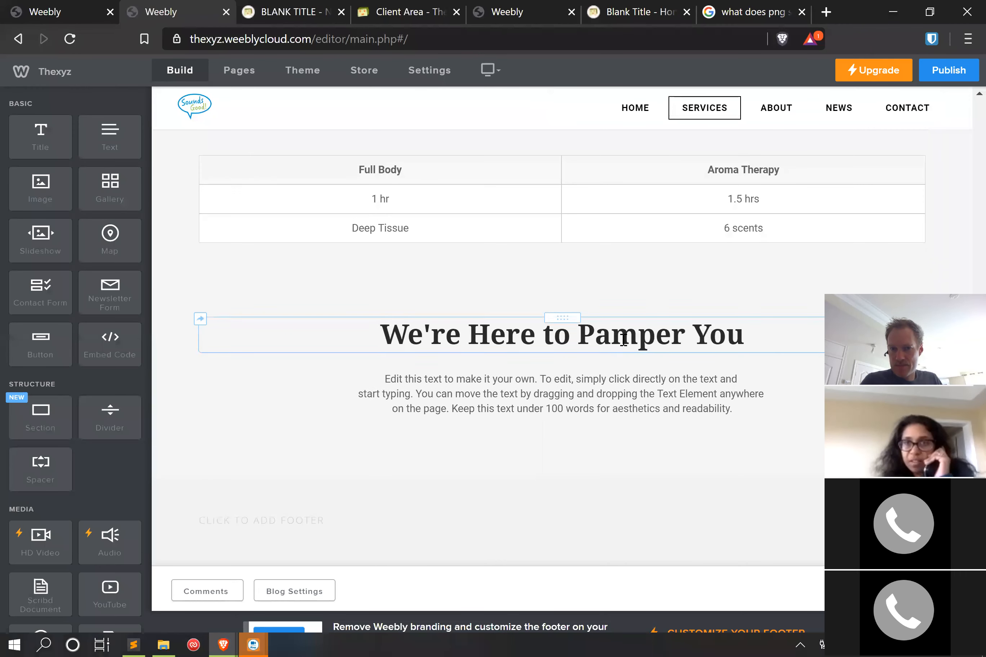
pyautogui.doubleClick(623, 339)
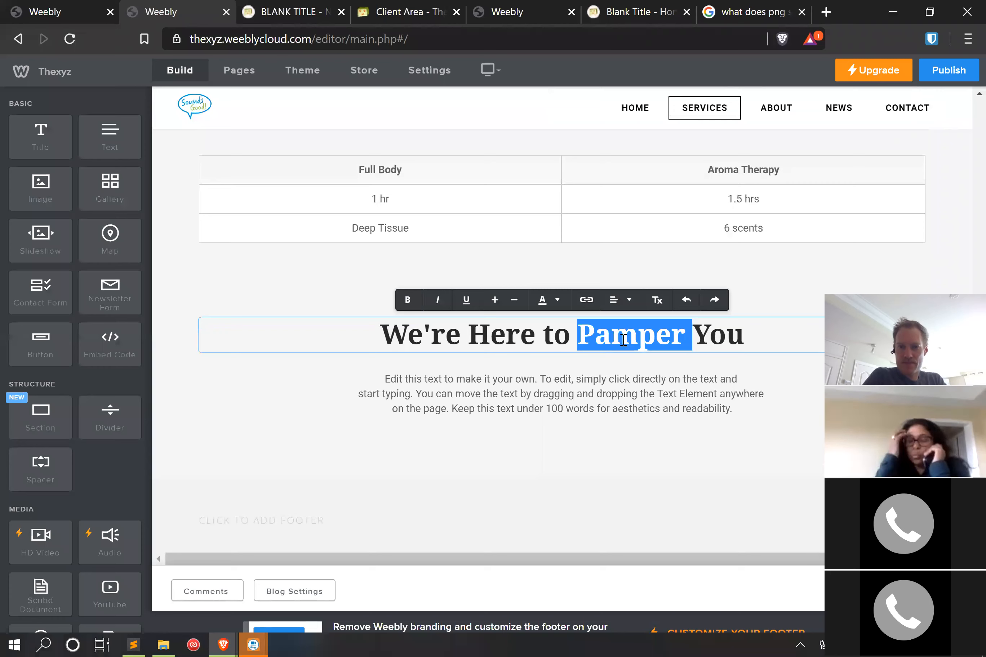
pyautogui.write('h')
pyautogui.press('BackSpace')
pyautogui.write('Help')
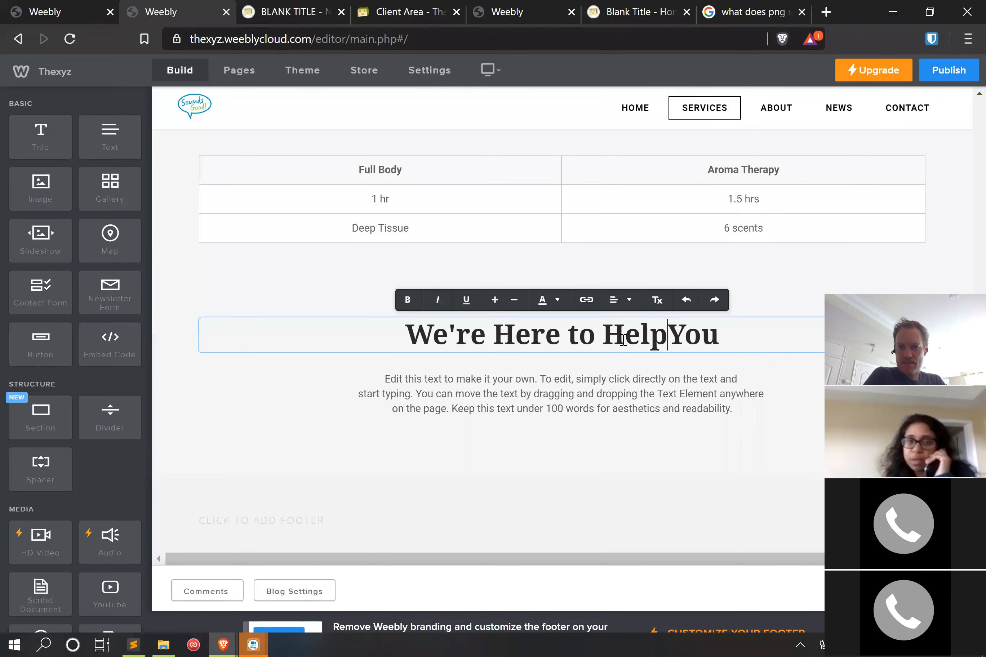
# - Examine the placeholder service headings, prices and comparison table on the Services page
pyautogui.scroll(10, 598, 344)
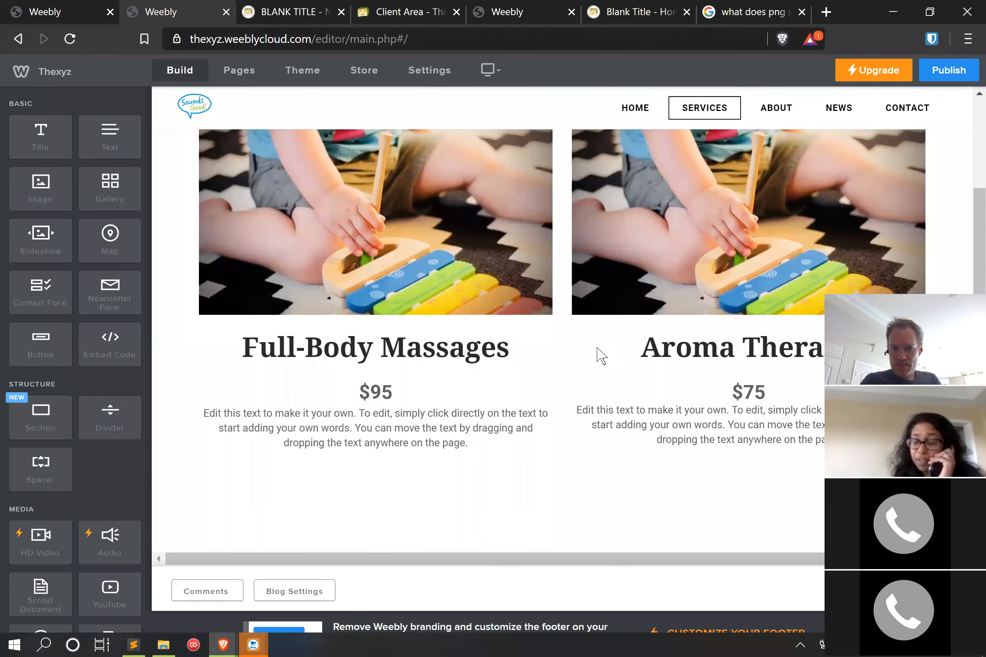
pyautogui.scroll(4, 589, 355)
pyautogui.scroll(-3, 467, 381)
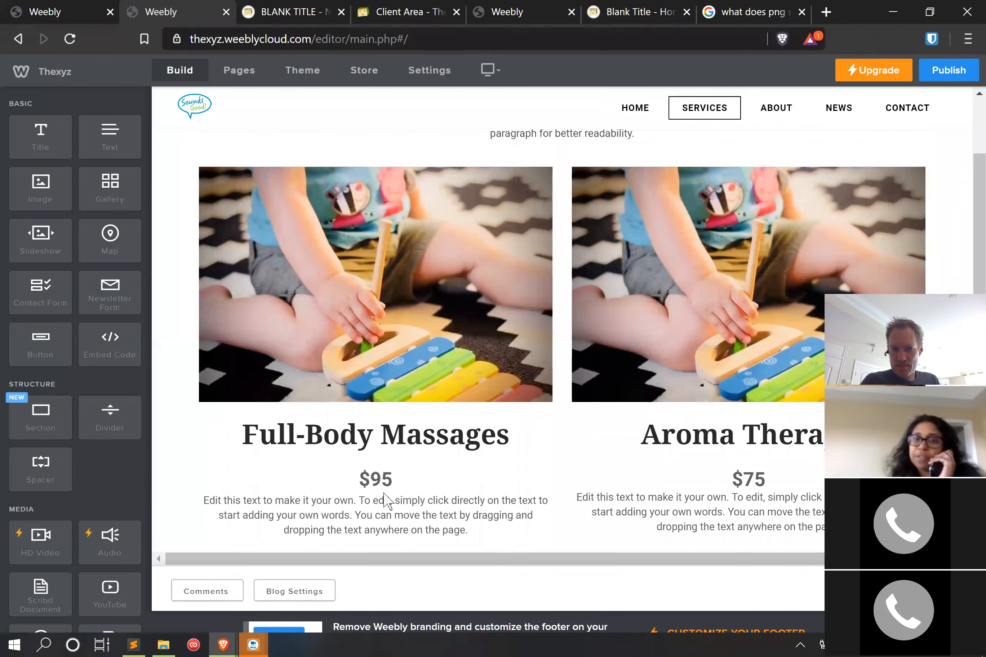
pyautogui.doubleClick(330, 435)
pyautogui.click(466, 436)
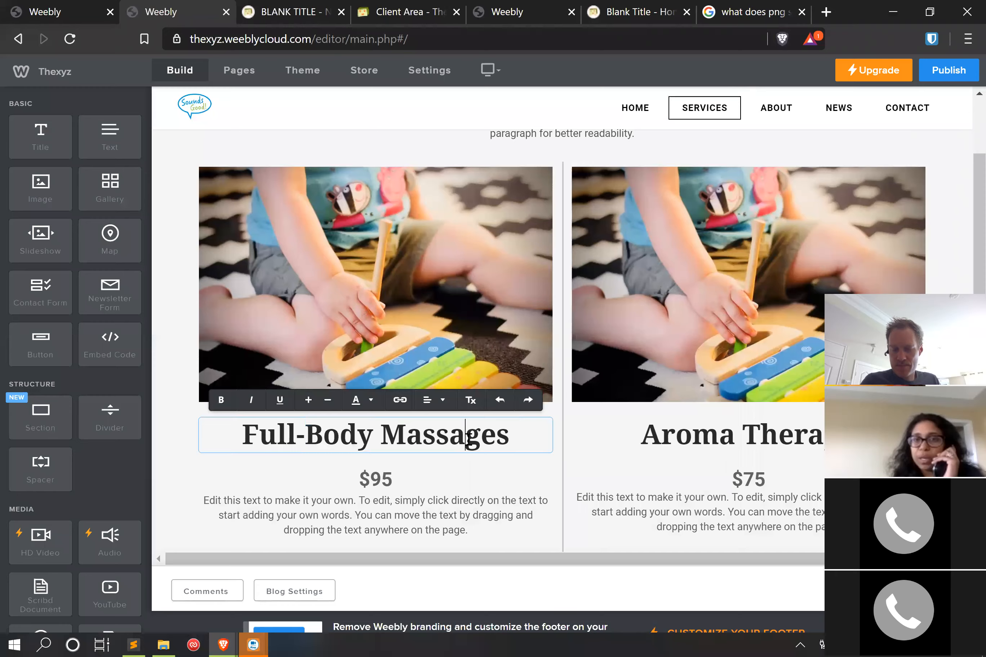
pyautogui.scroll(-6, 466, 443)
pyautogui.scroll(9, 466, 443)
pyautogui.scroll(-3, 466, 444)
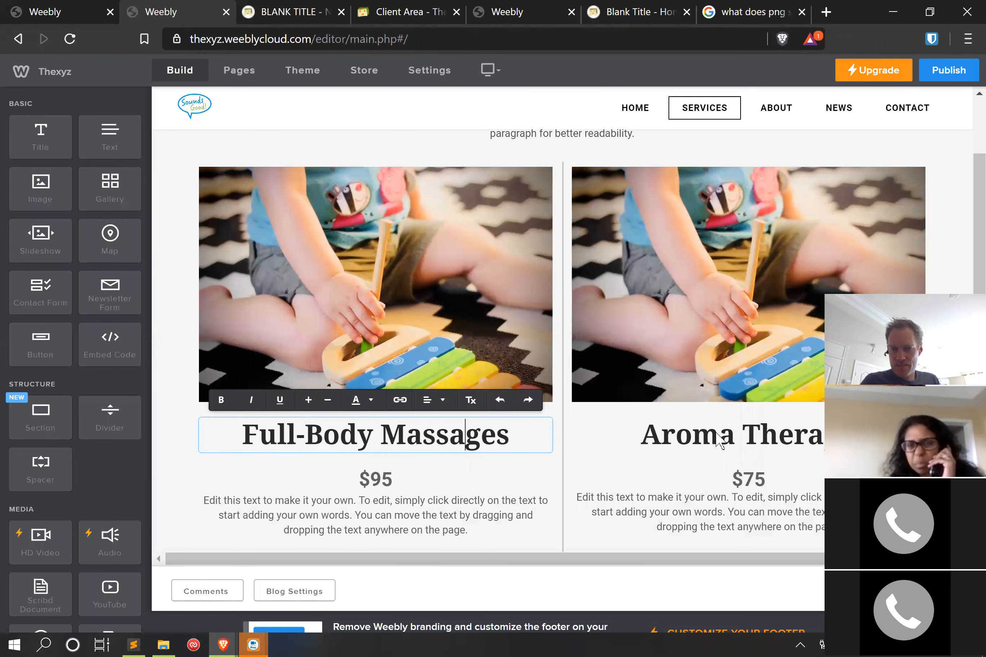
pyautogui.click(376, 478)
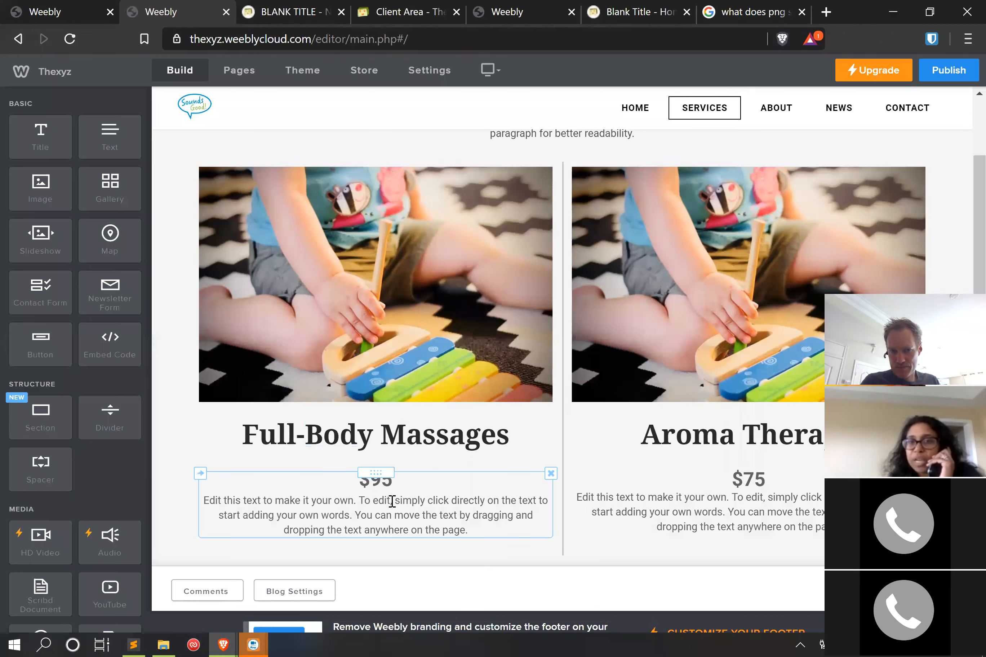
pyautogui.click(394, 484)
pyautogui.moveTo(394, 483); pyautogui.dragTo(352, 480)
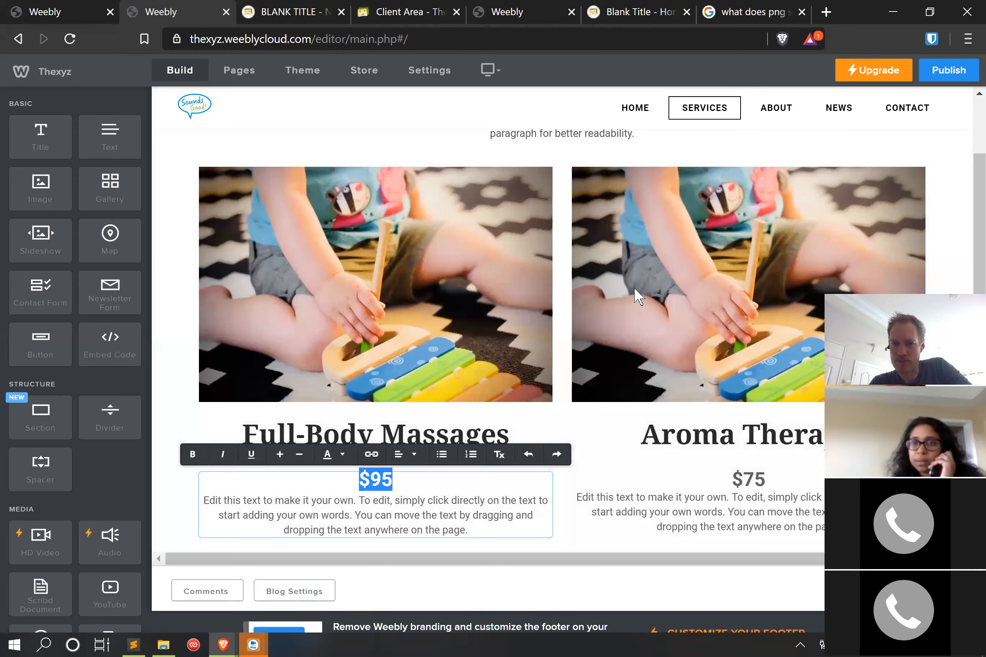
pyautogui.scroll(-5, 638, 297)
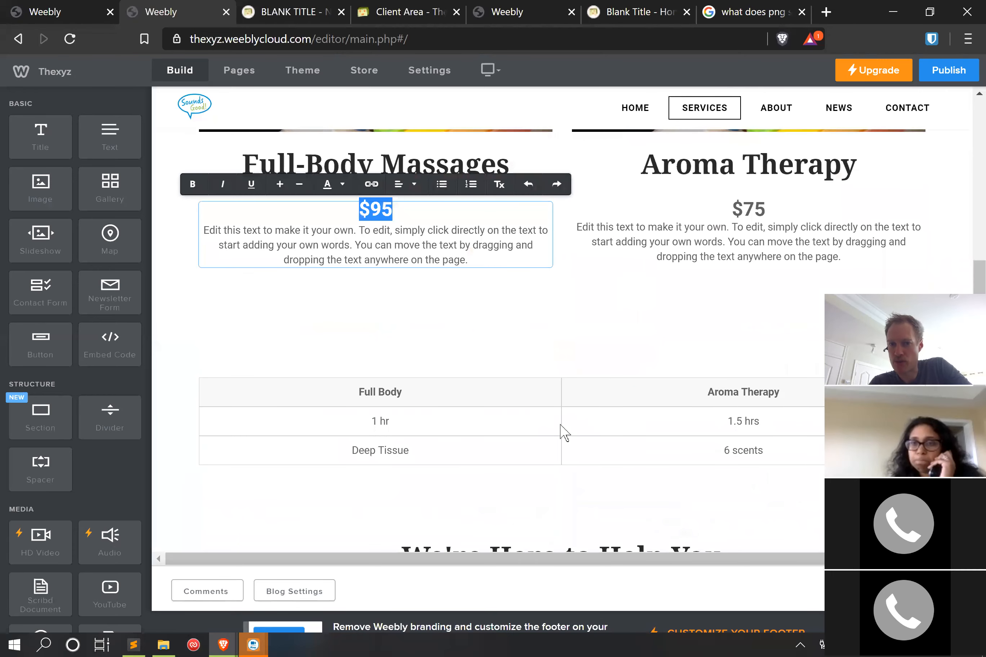
pyautogui.click(782, 426)
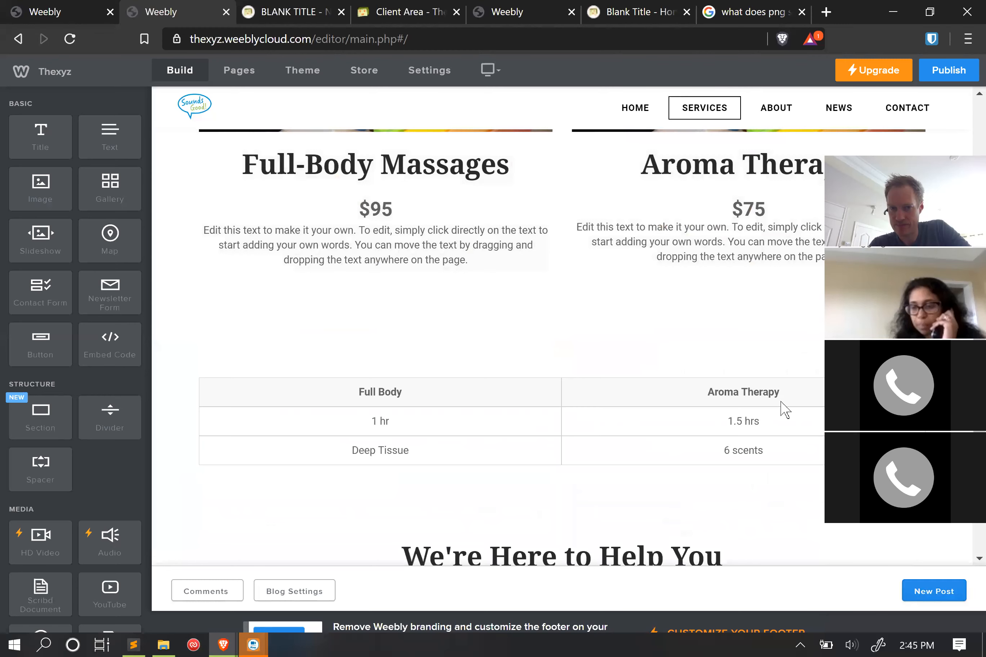
pyautogui.scroll(-5, 466, 449)
pyautogui.scroll(3, 467, 449)
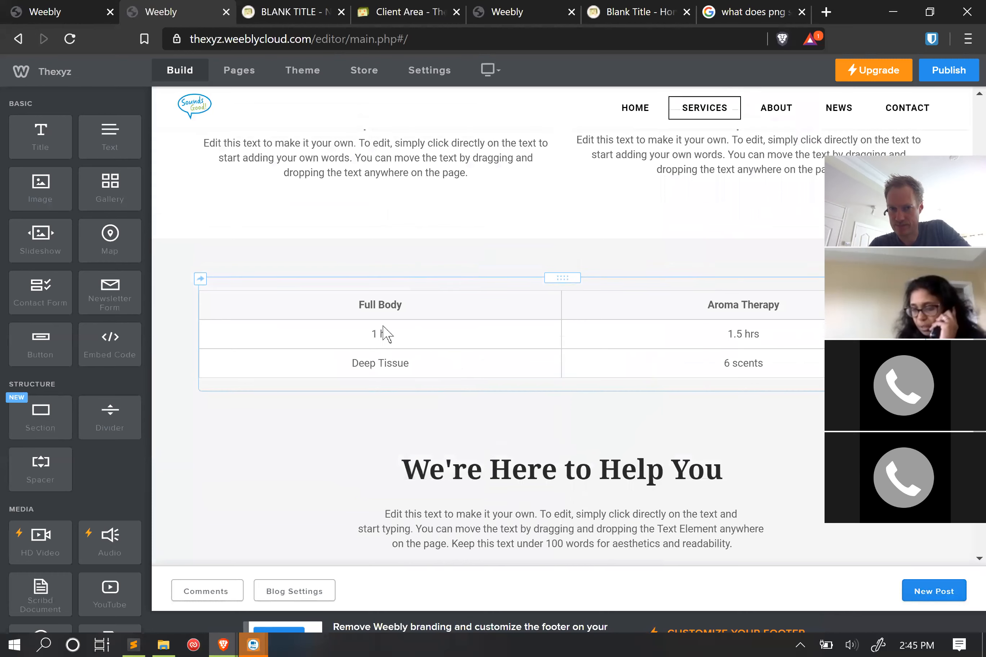
# - Change the "Aroma Therapy" column title in the Services page table to "Speech Therapy"
pyautogui.click(385, 334)
pyautogui.tripleClick(383, 333)
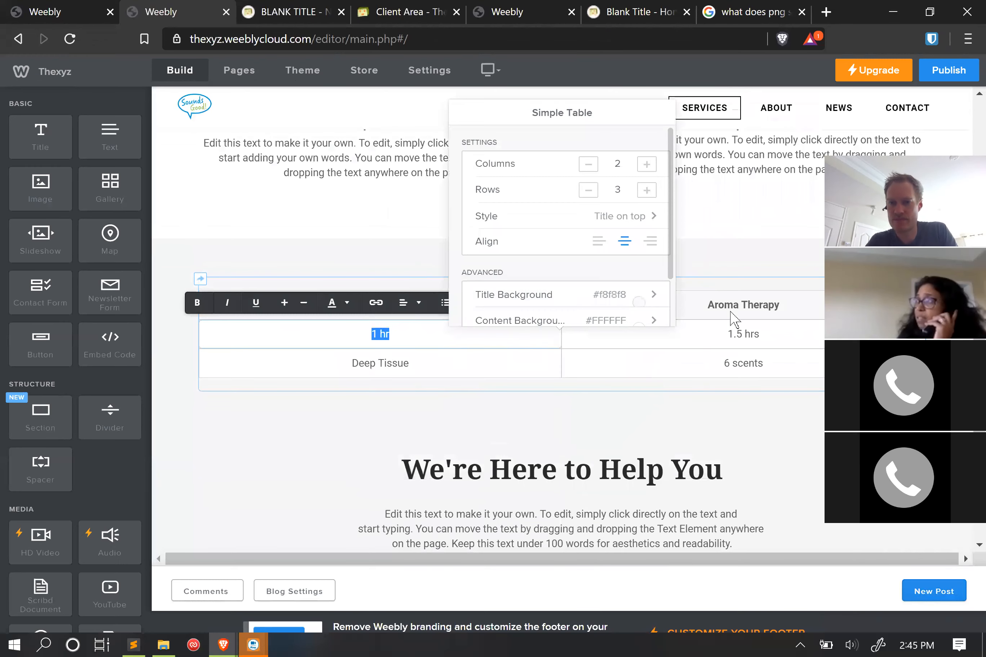
pyautogui.click(709, 301)
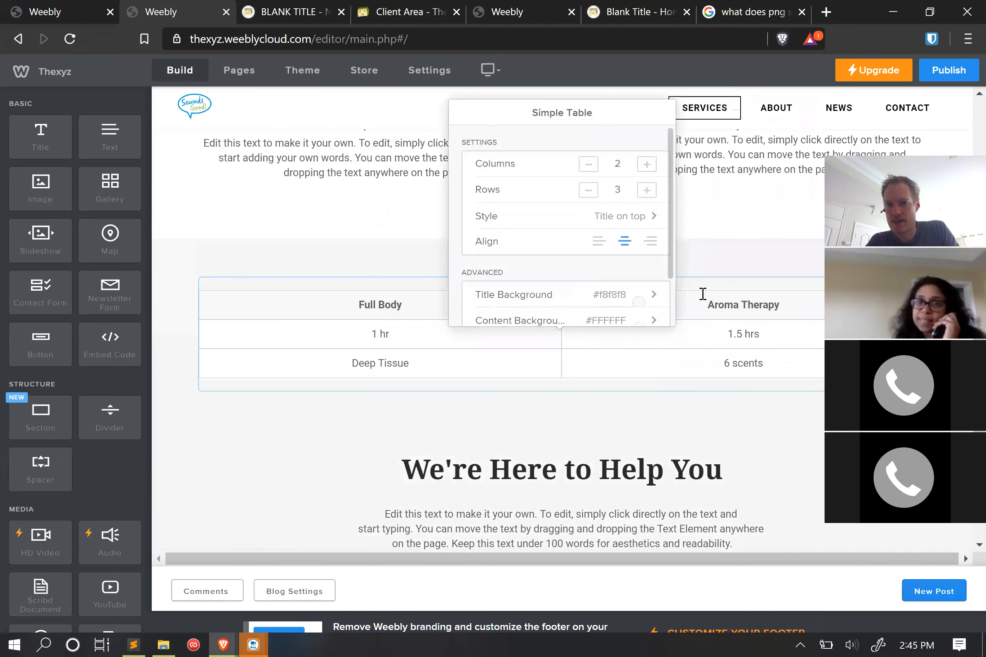
pyautogui.click(705, 297)
pyautogui.doubleClick(715, 302)
pyautogui.write('Speech')
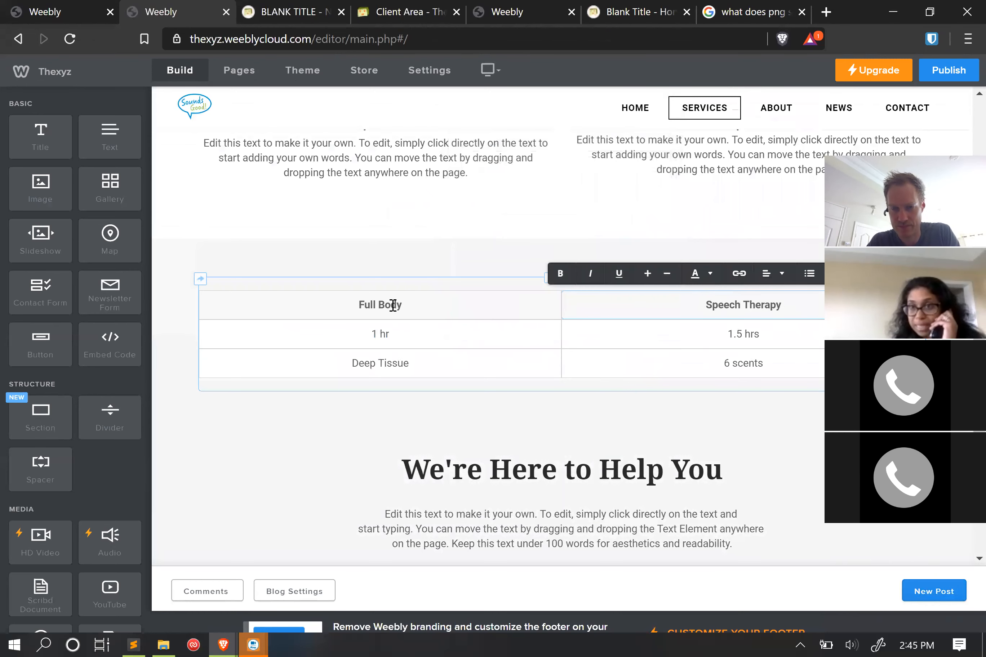
pyautogui.moveTo(792, 304); pyautogui.dragTo(694, 304)
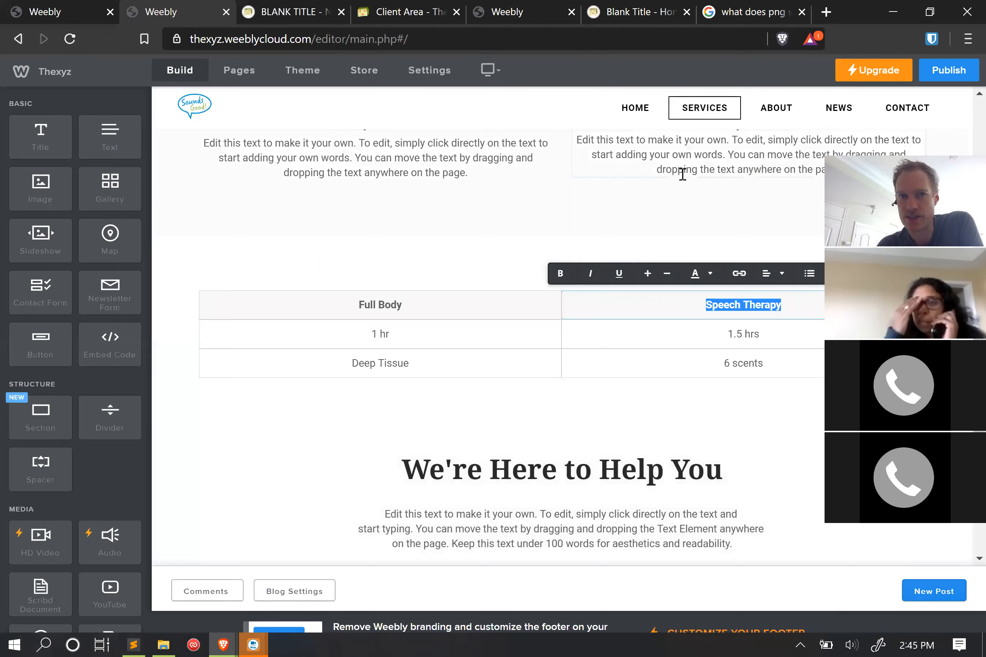
pyautogui.scroll(10, 460, 407)
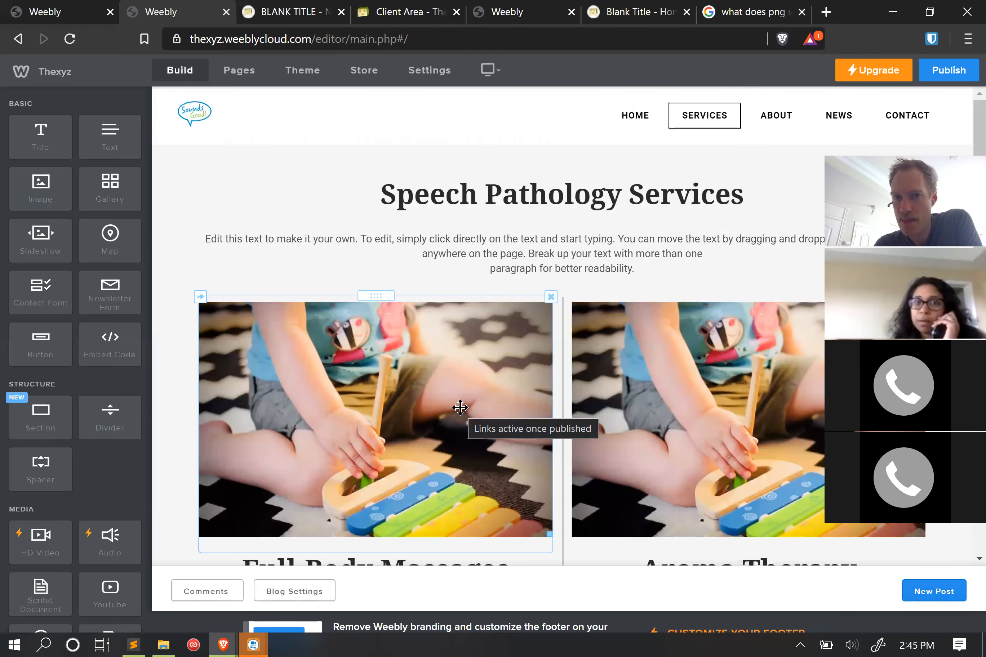
pyautogui.scroll(-10, 537, 240)
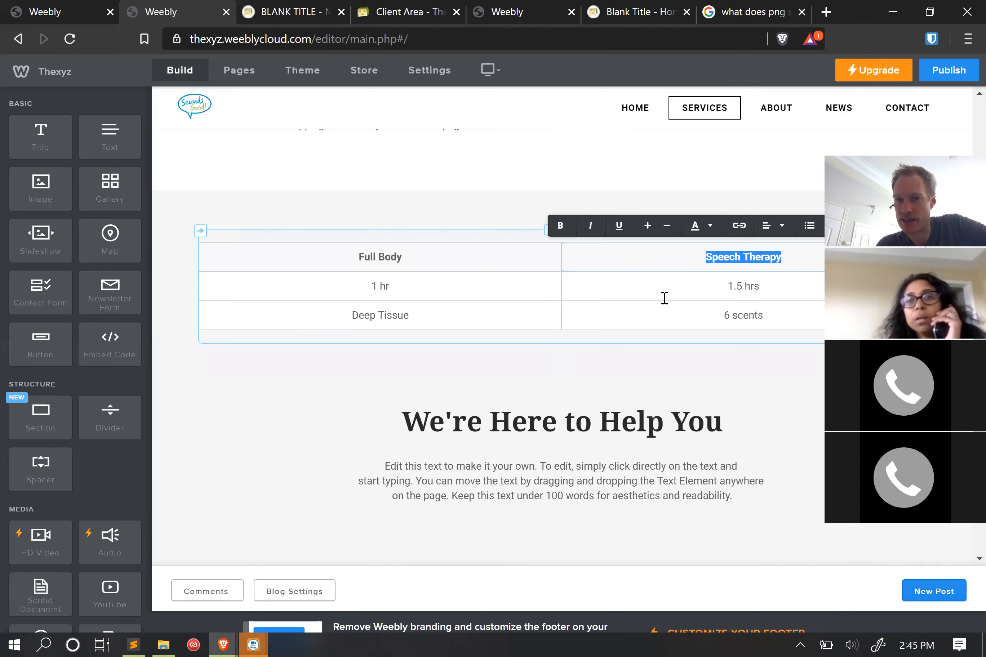
pyautogui.click(733, 285)
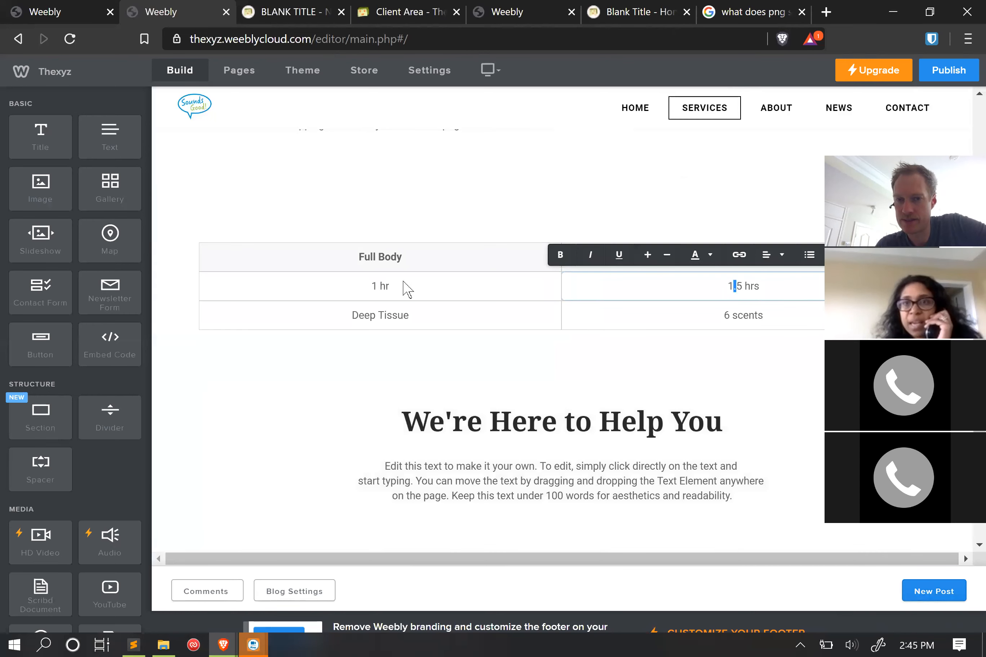
pyautogui.click(387, 259)
pyautogui.tripleClick(387, 259)
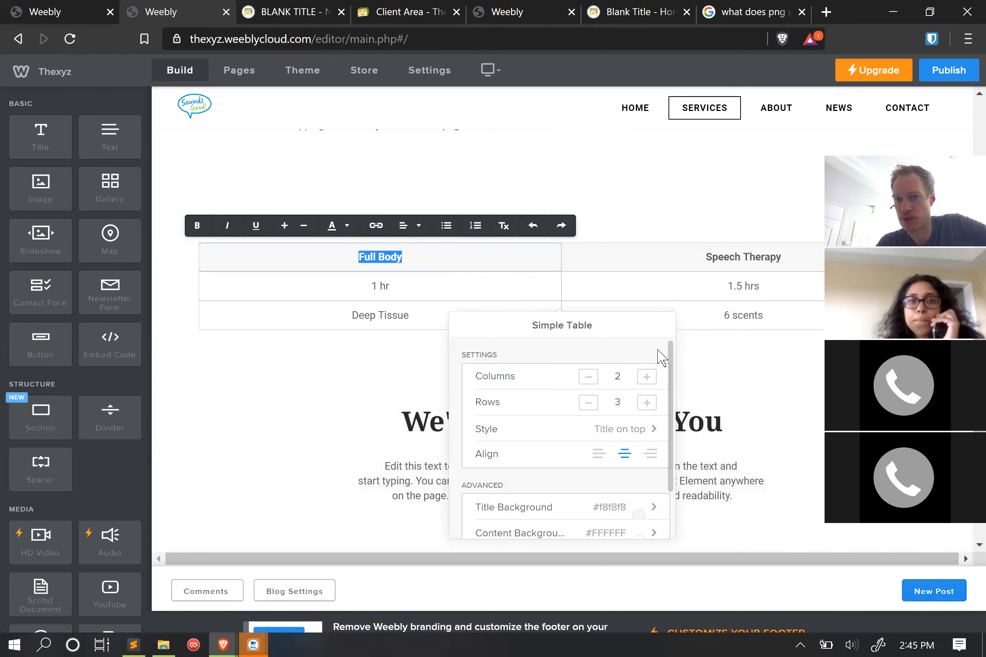
pyautogui.click(417, 266)
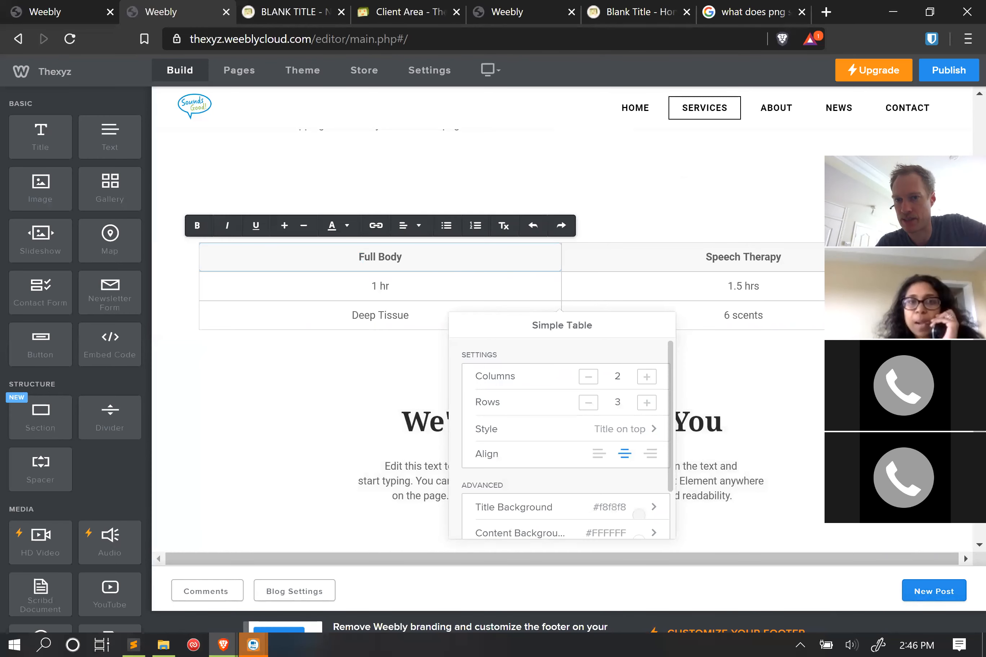
pyautogui.click(781, 262)
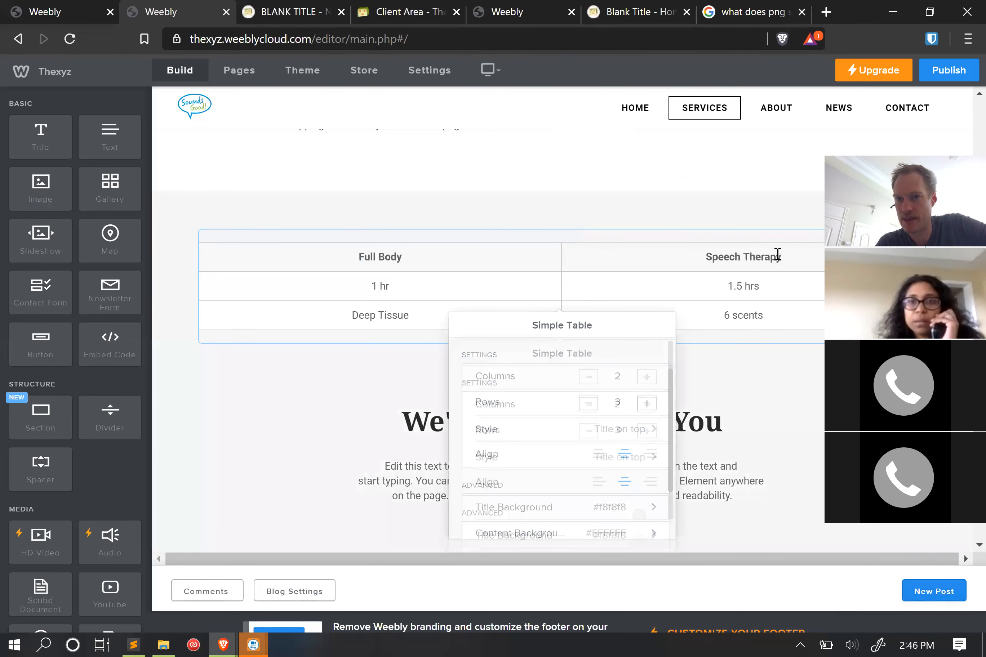
# - Change the "Full-Body Massages" heading on the Services page to "Speech Therapy"
pyautogui.scroll(4, 777, 254)
pyautogui.scroll(-6, 777, 261)
pyautogui.scroll(8, 777, 262)
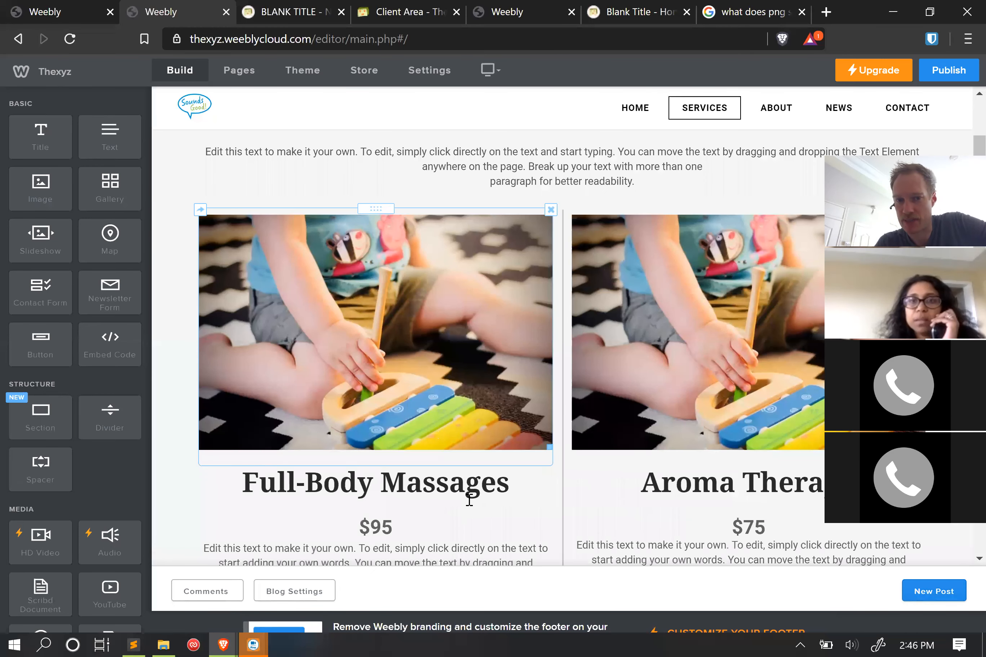
pyautogui.scroll(-3, 469, 500)
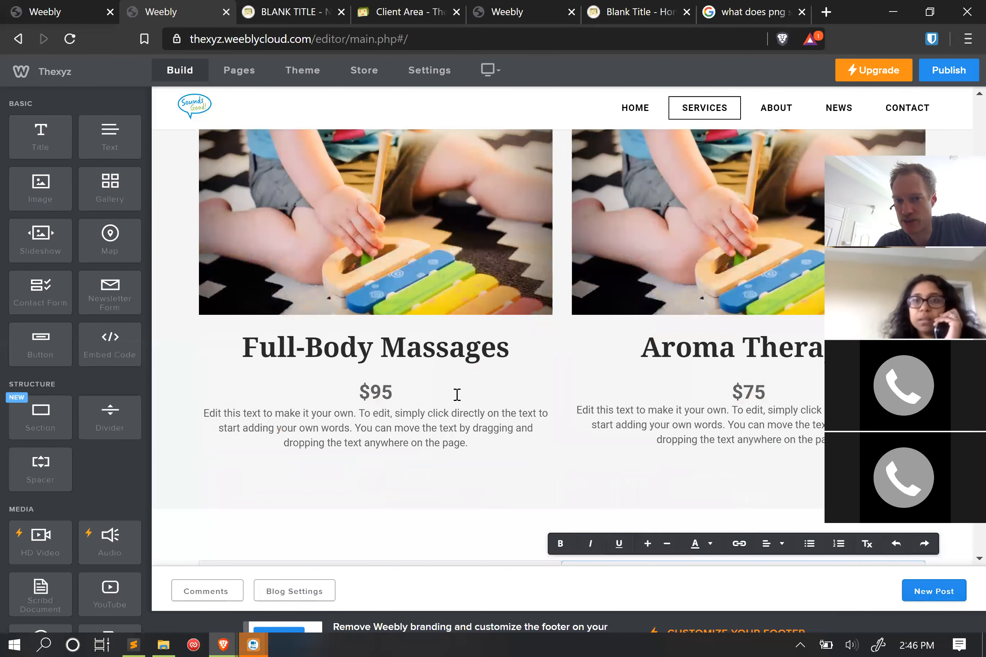
pyautogui.tripleClick(484, 353)
pyautogui.write('Sp')
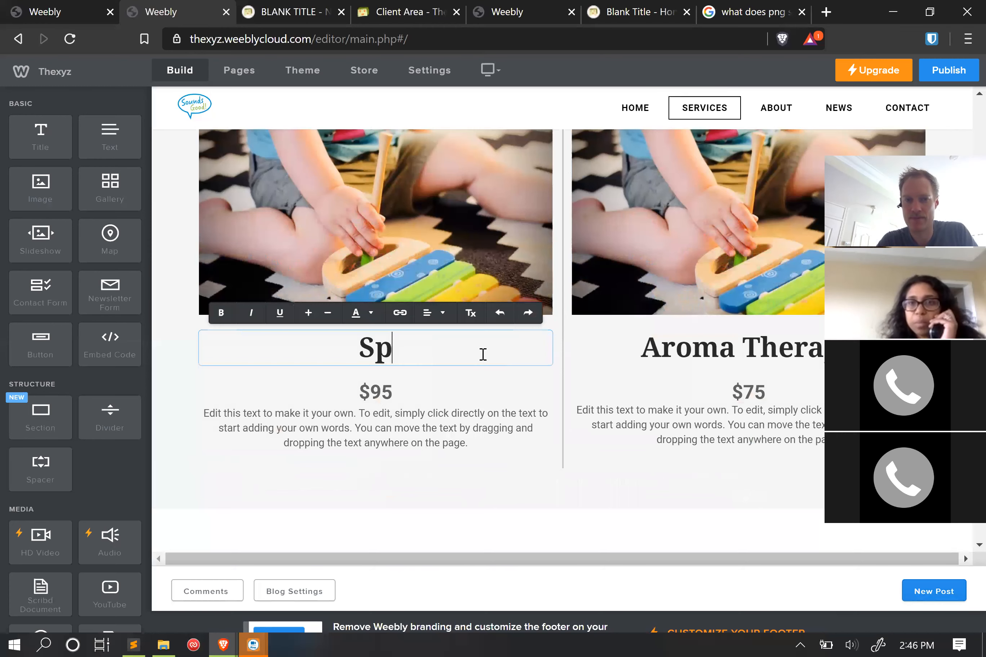
pyautogui.write('eech Therab')
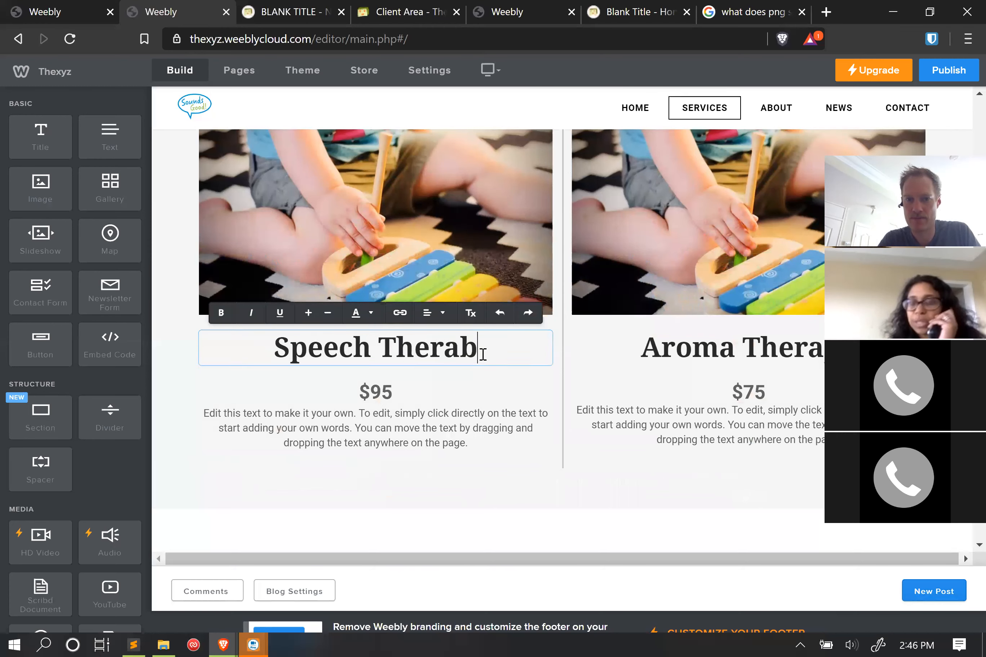
pyautogui.press('BackSpace')
pyautogui.write('py')
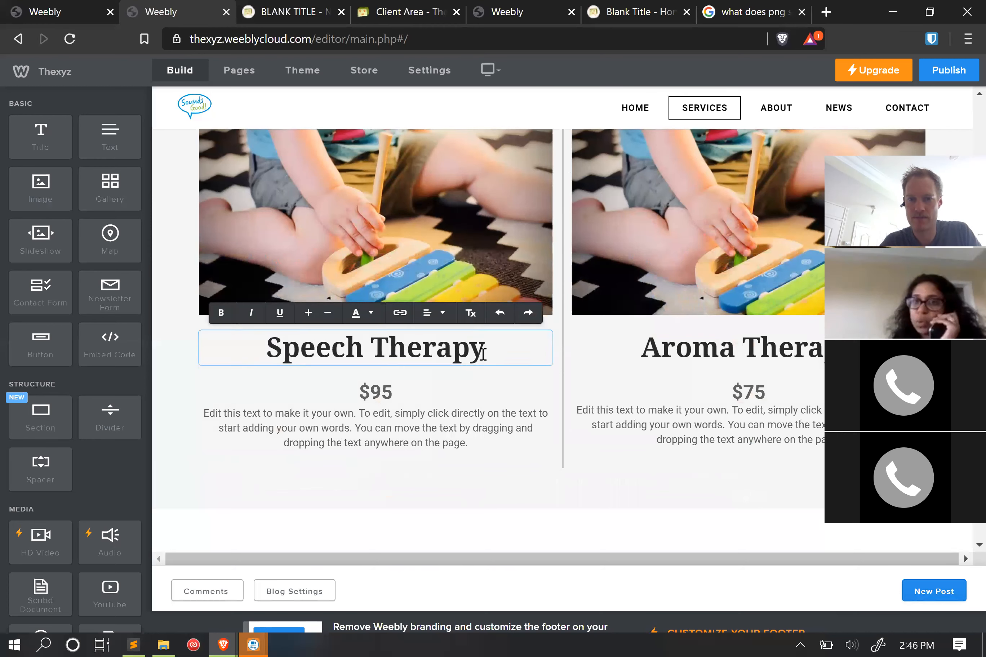
pyautogui.click(475, 378)
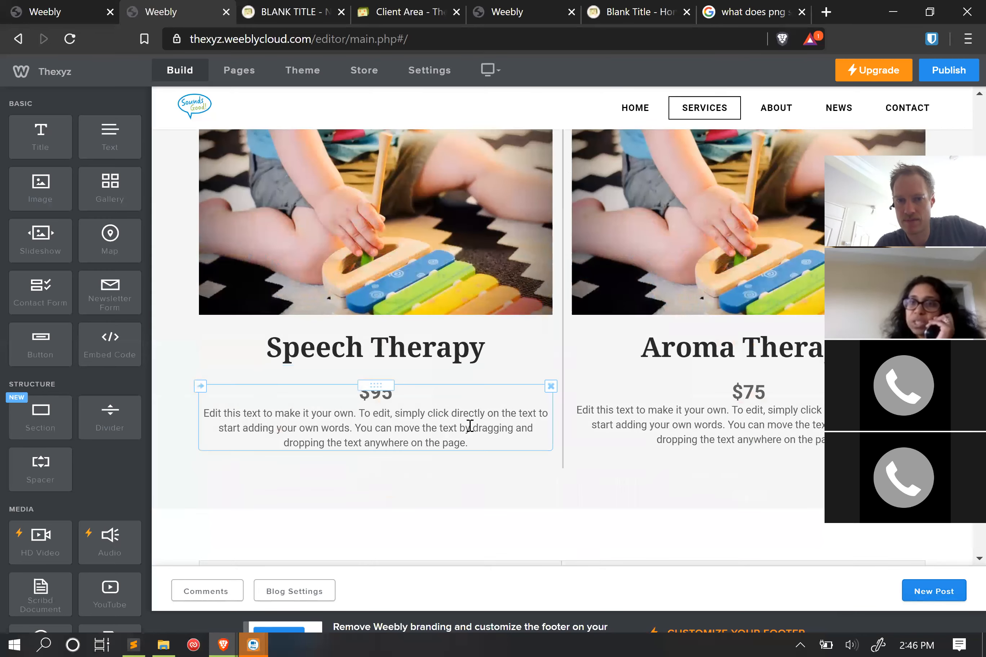
pyautogui.scroll(-3, 469, 429)
pyautogui.scroll(6, 470, 432)
pyautogui.scroll(2, 348, 368)
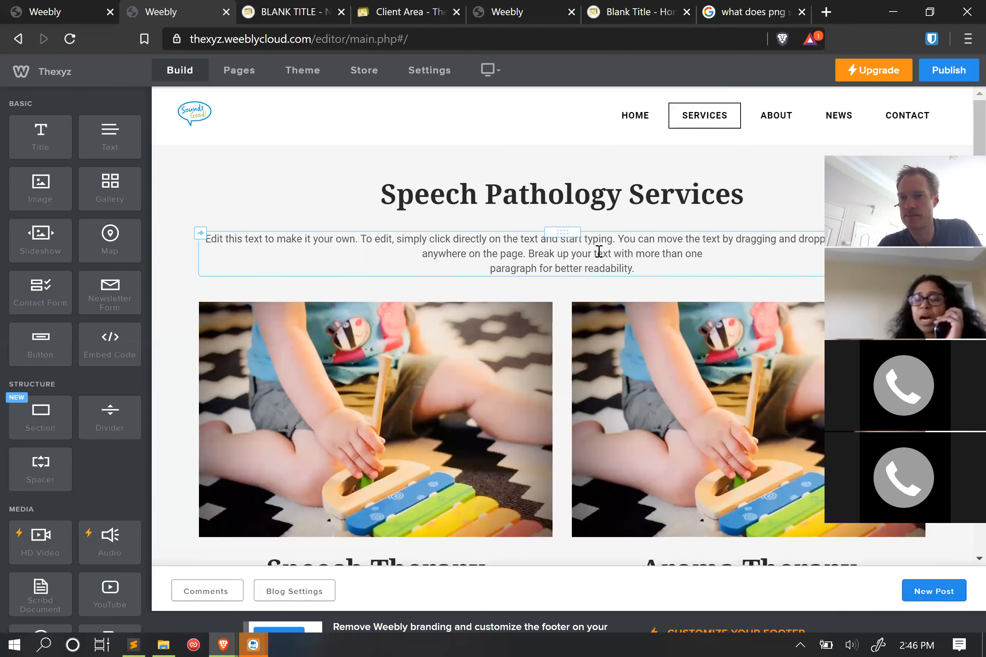
pyautogui.scroll(-15, 597, 258)
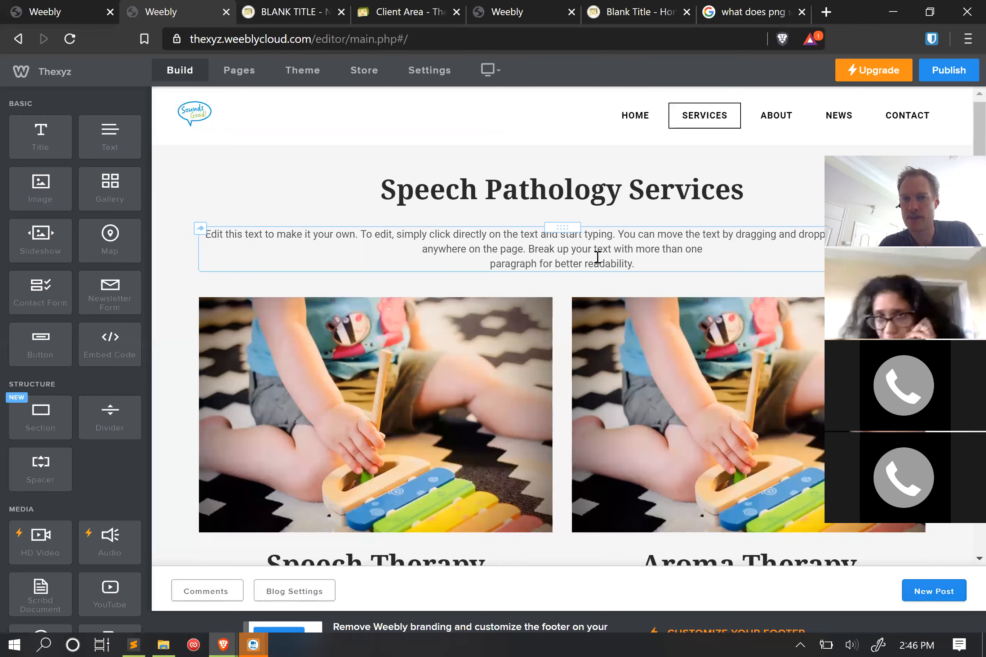
pyautogui.scroll(15, 589, 264)
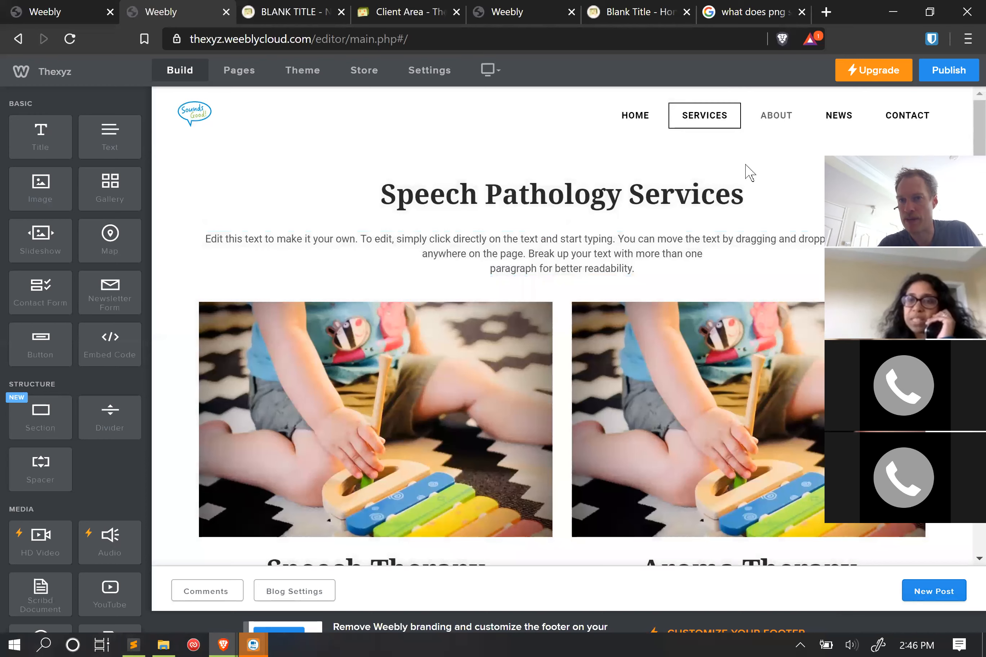
# - Replace the placeholder text under the "Our Therapists" heading on the About page with "You can learn about us here."
pyautogui.click(541, 261)
pyautogui.scroll(-5, 536, 174)
pyautogui.scroll(5, 532, 172)
pyautogui.click(539, 251)
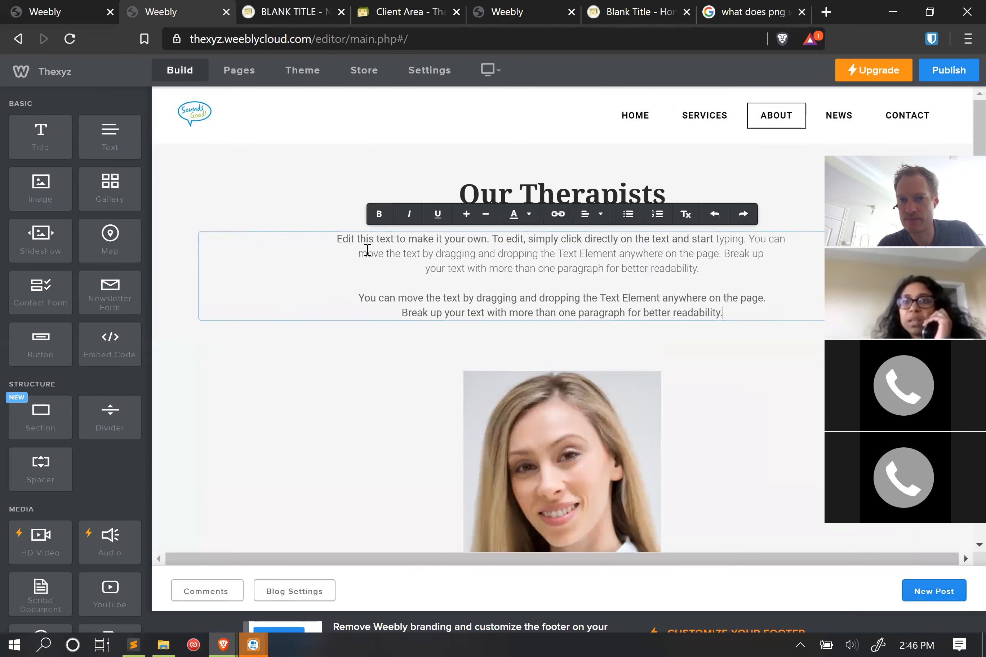
pyautogui.hotkey('ctrl', 'a')
pyautogui.write('You can learn about u shere')
pyautogui.press('BackSpace')
pyautogui.press('BackSpace')
pyautogui.press('BackSpace')
pyautogui.press('BackSpace')
pyautogui.press('BackSpace')
pyautogui.press('BackSpace')
pyautogui.write('s here.')
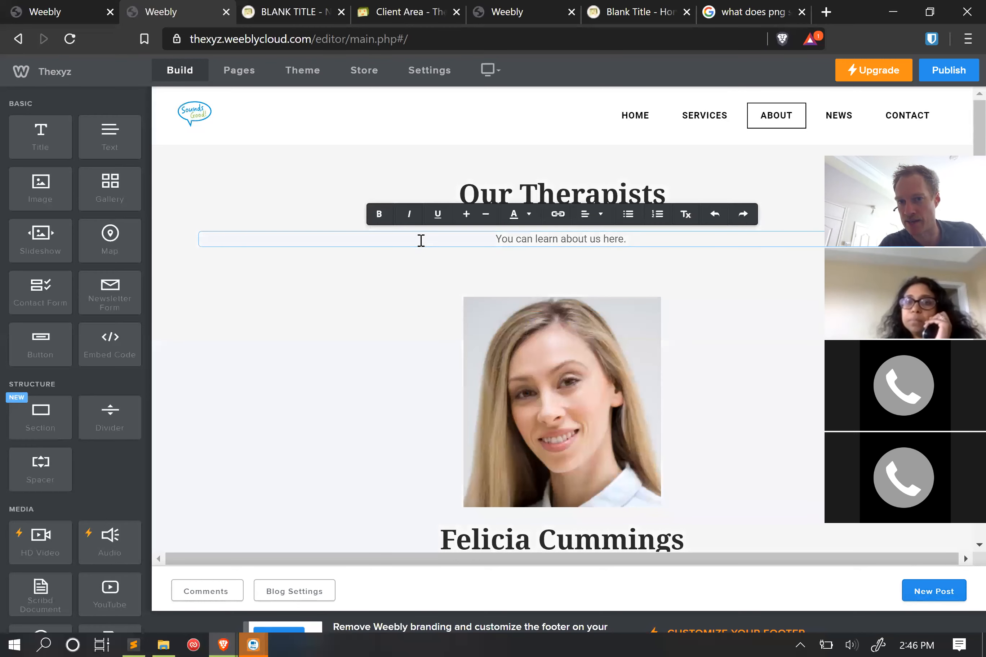
pyautogui.doubleClick(617, 238)
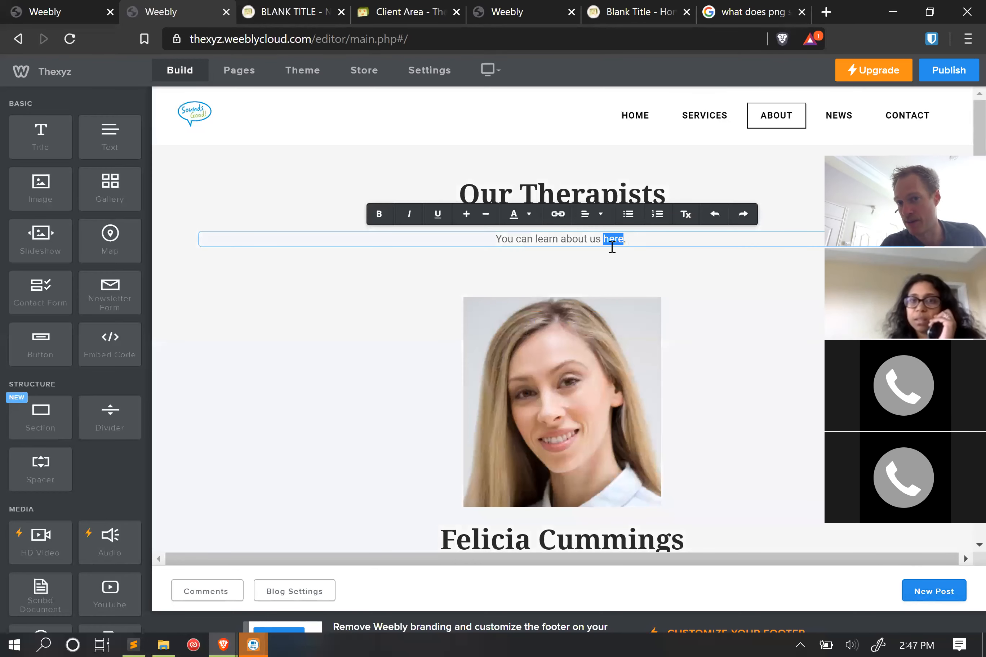
pyautogui.click(612, 247)
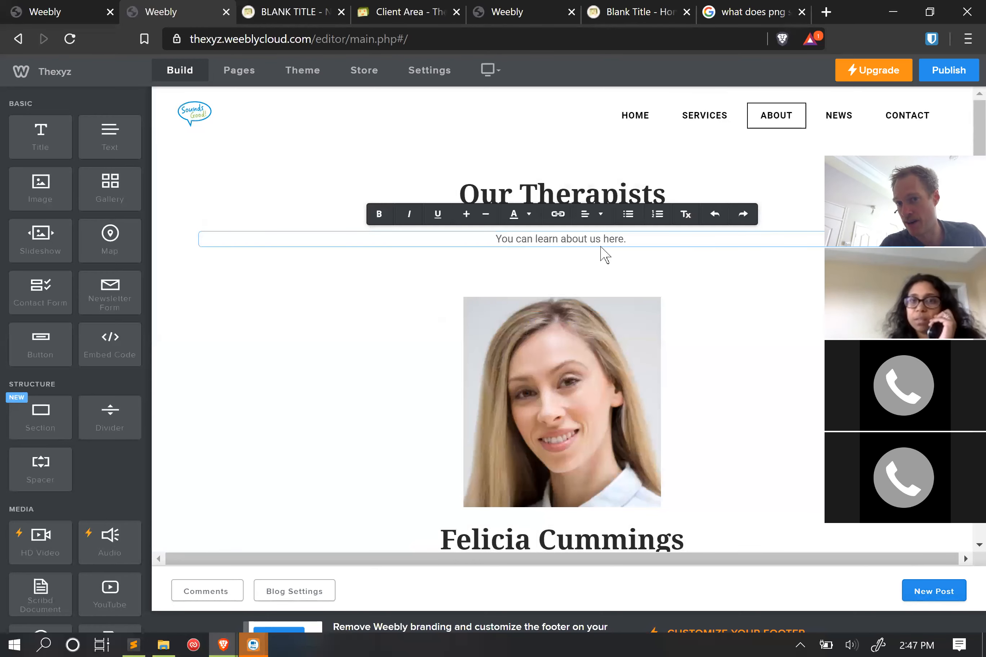
pyautogui.doubleClick(616, 238)
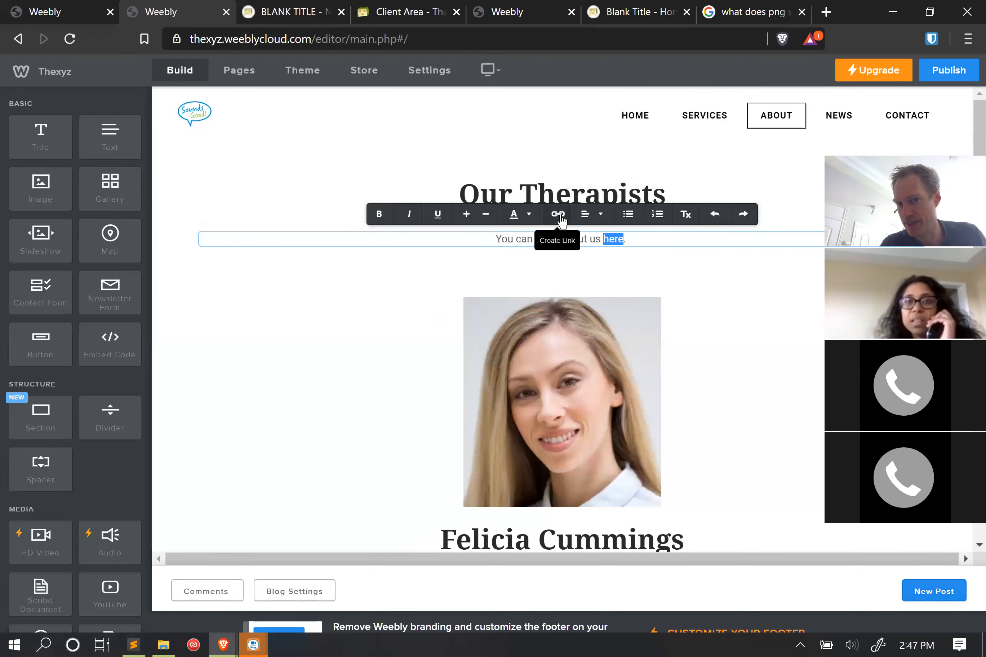
pyautogui.click(560, 220)
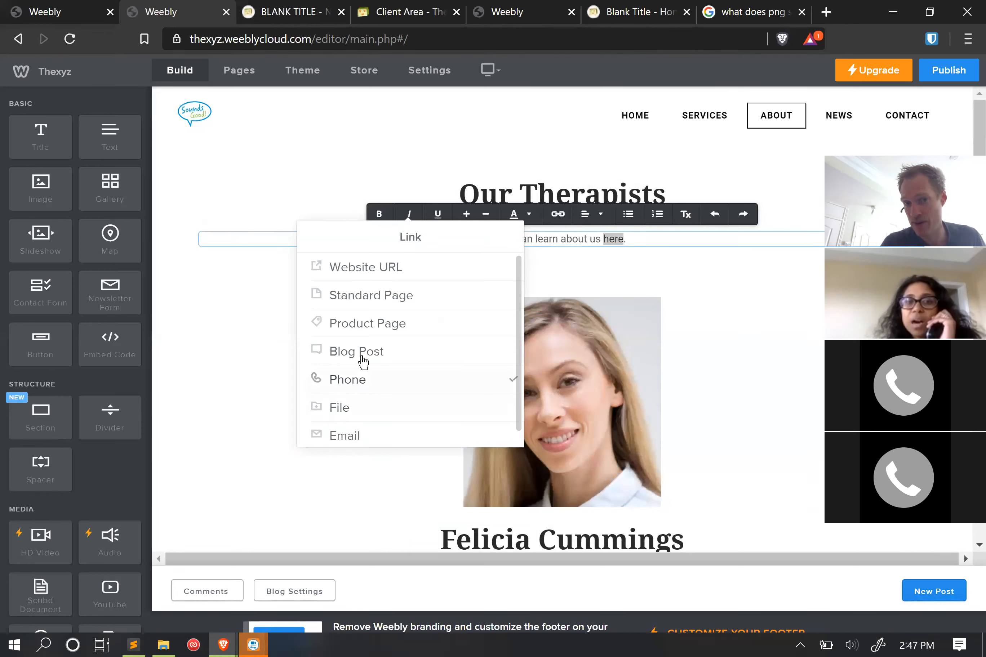
pyautogui.click(374, 271)
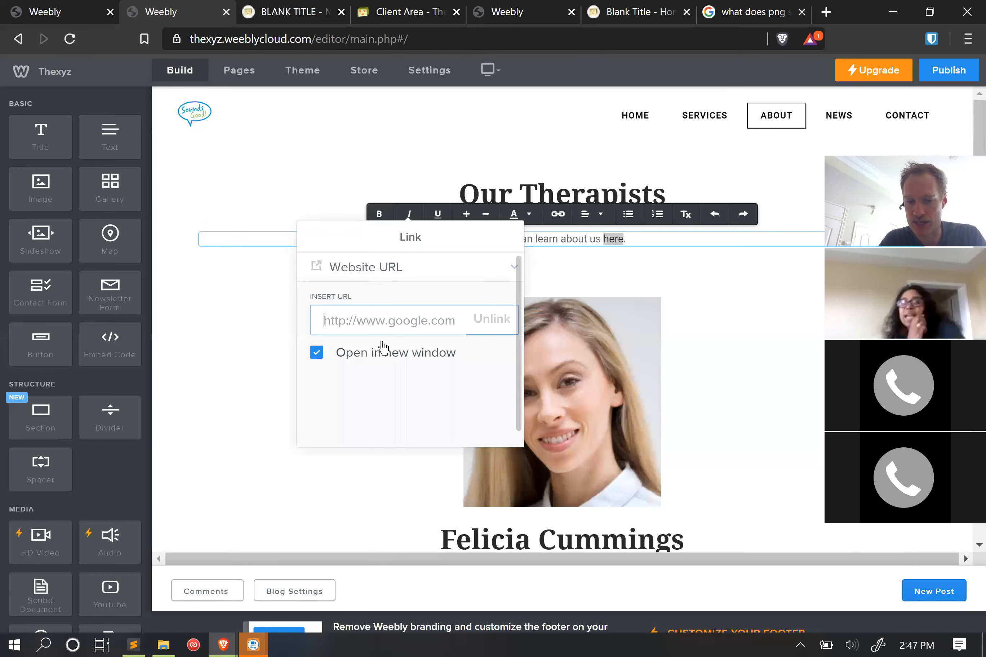
pyautogui.write('https://www')
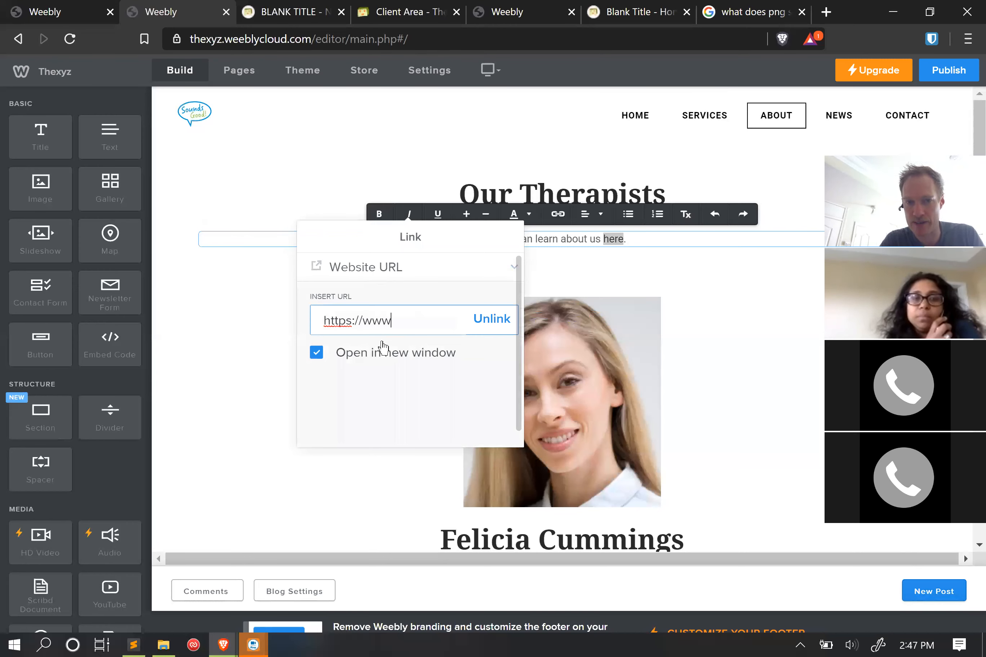
pyautogui.write('.thexz')
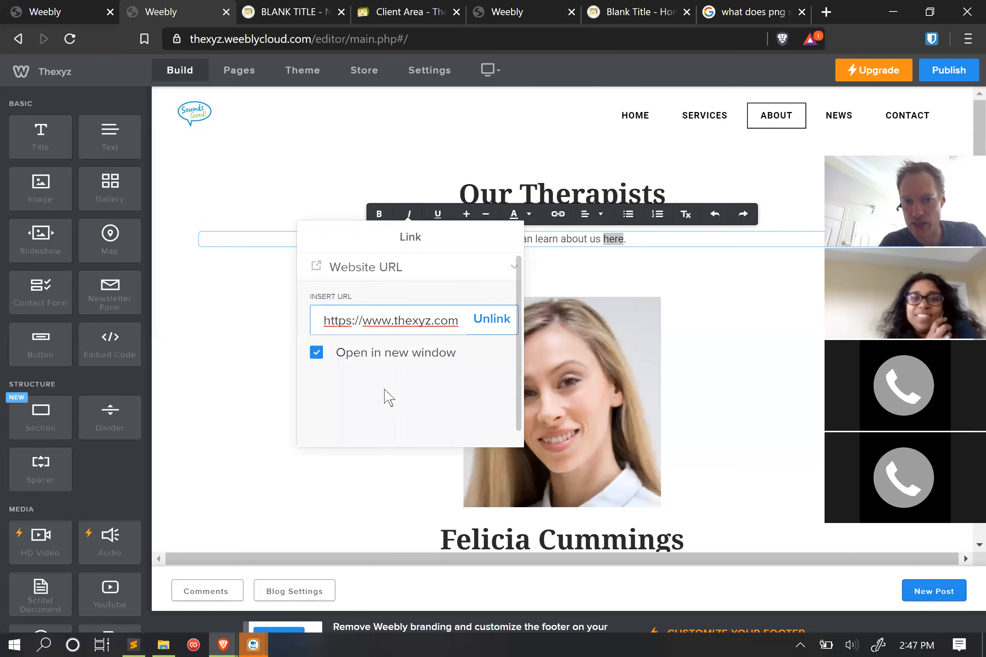
pyautogui.click(378, 359)
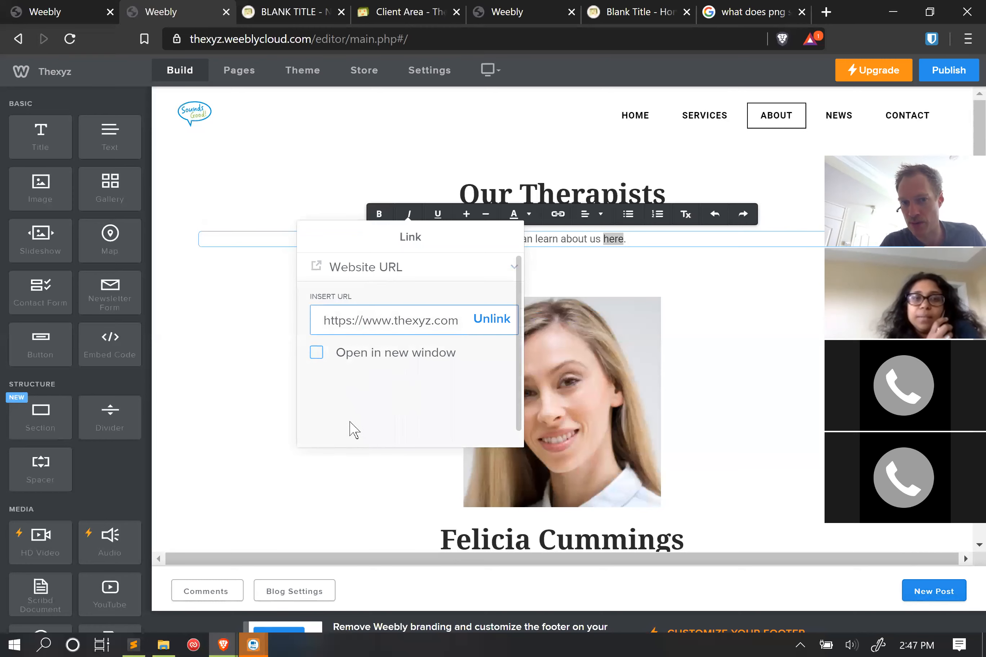
pyautogui.click(385, 353)
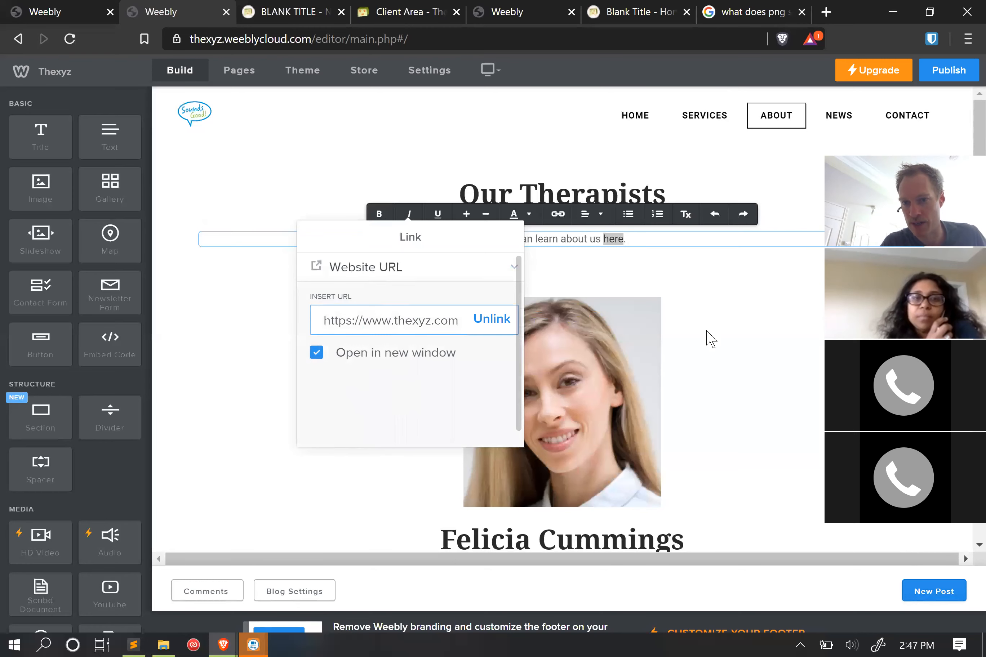
pyautogui.click(675, 281)
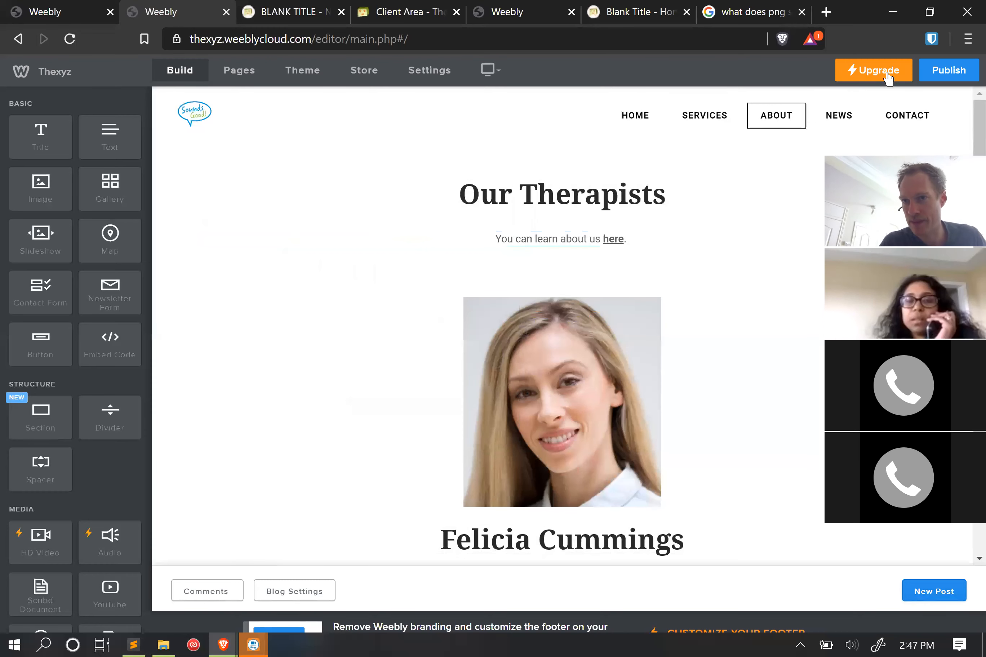
# - Publish the updated website and dismiss the publishing confirmation
pyautogui.click(952, 70)
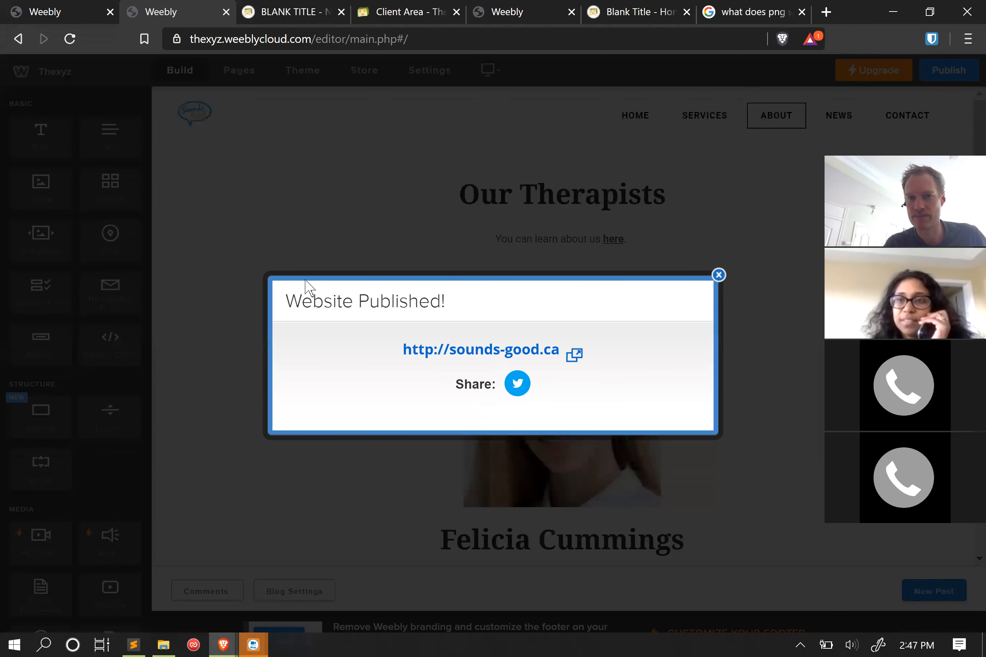
pyautogui.click(719, 276)
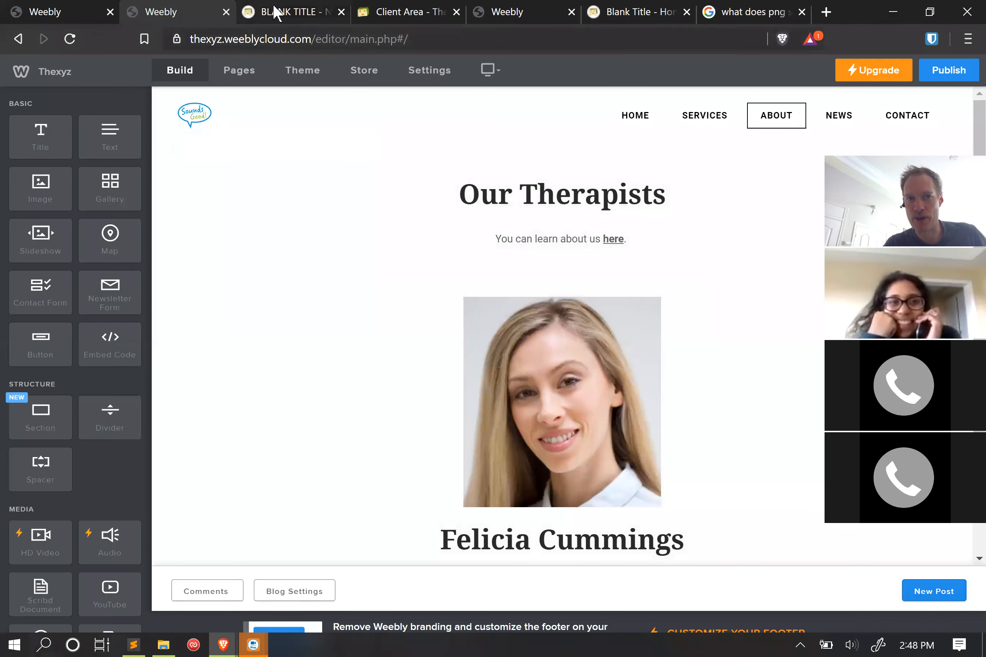
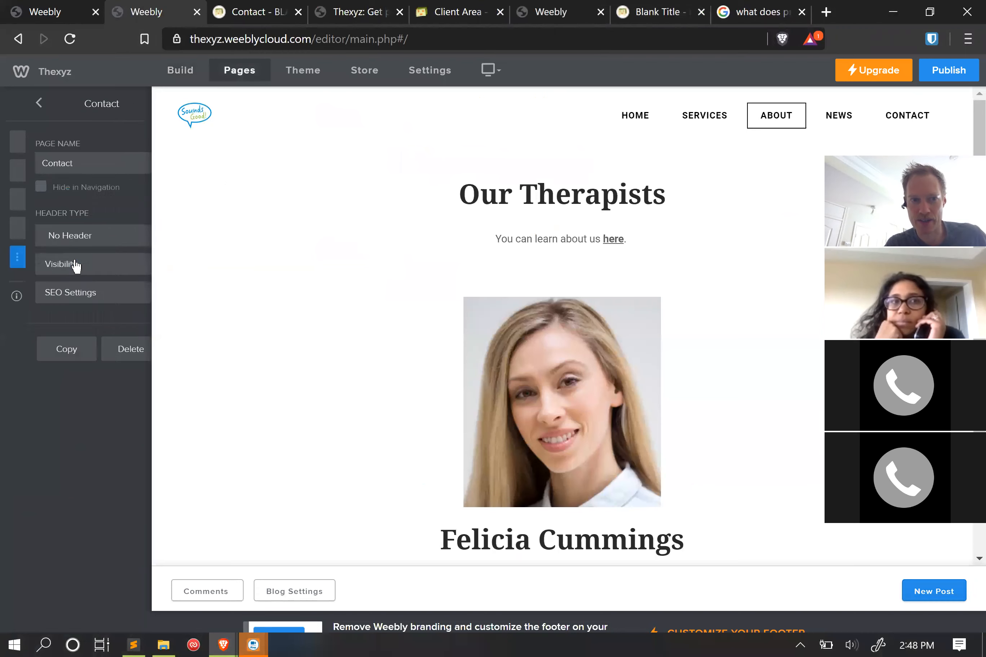
# - Open the Contact page in the page builder and set its map's address to "Toronto, ON Canada"
pyautogui.click(179, 71)
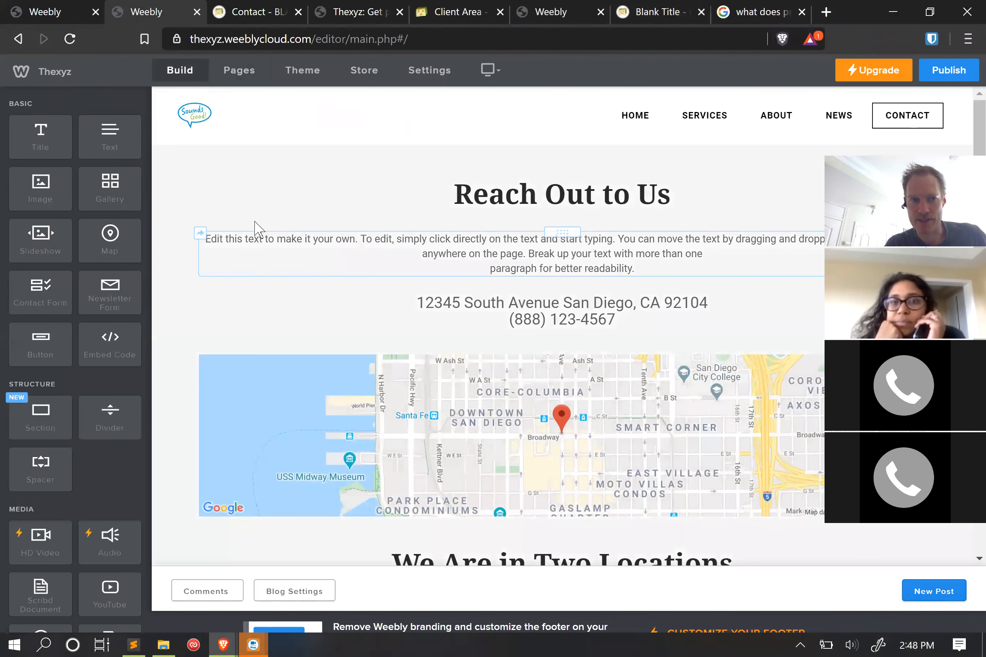
pyautogui.scroll(-5, 639, 281)
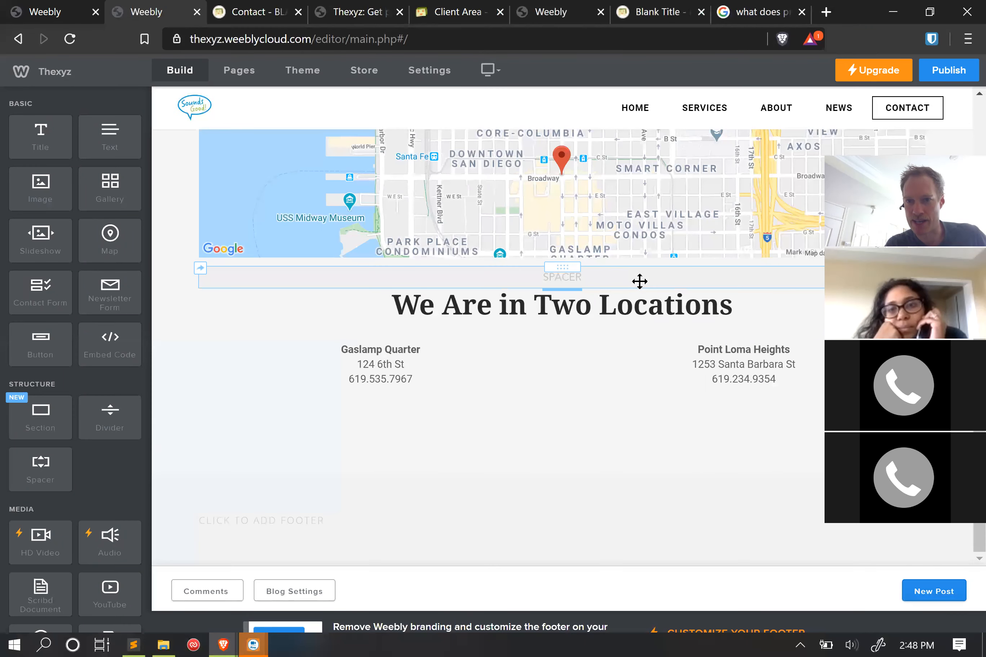
pyautogui.scroll(5, 639, 281)
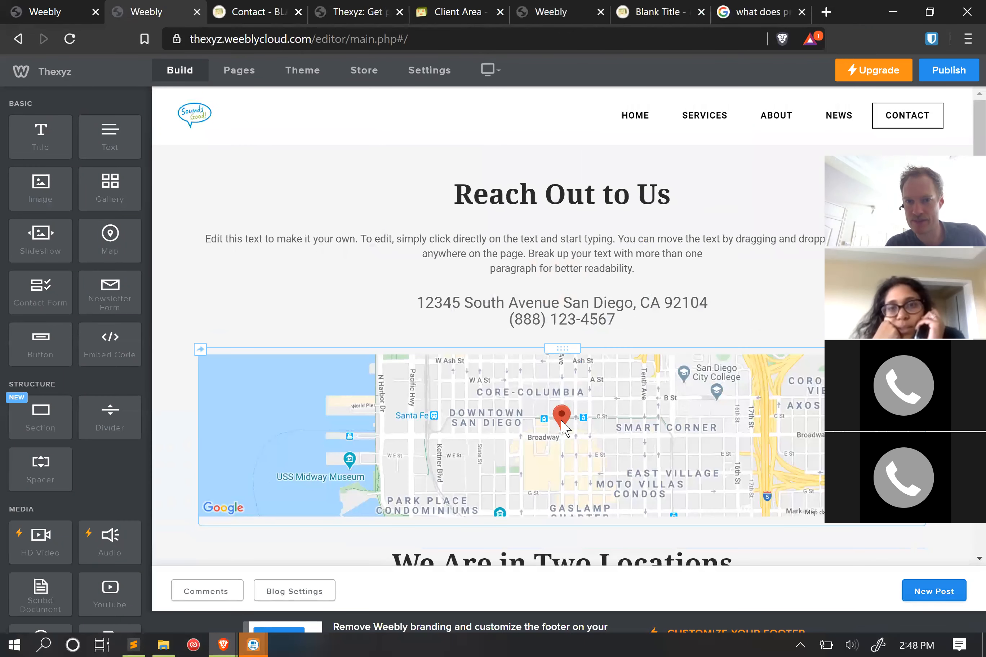
pyautogui.click(497, 399)
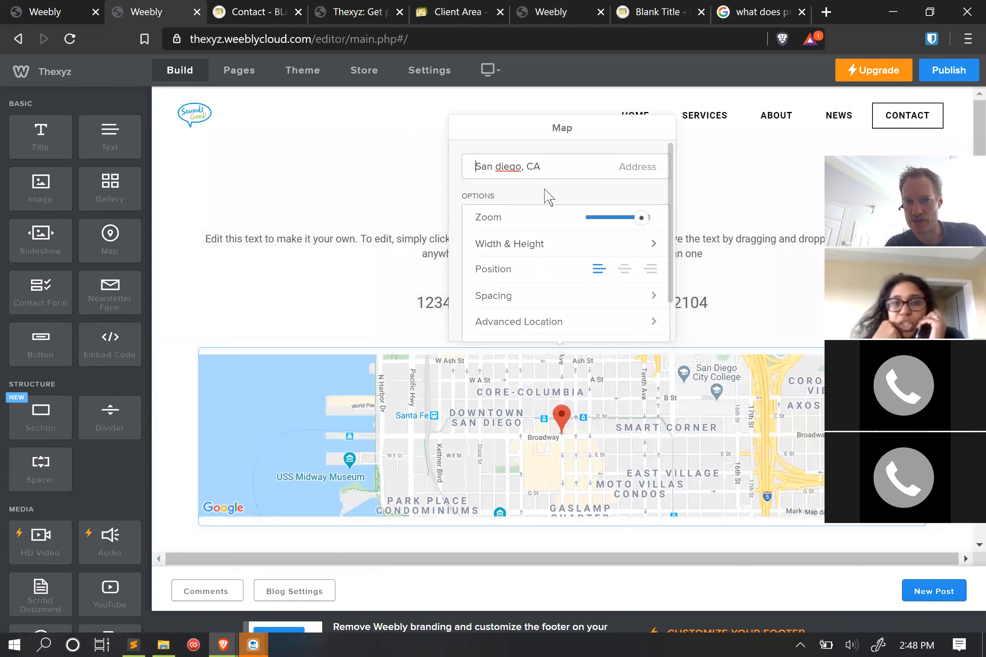
pyautogui.tripleClick(545, 159)
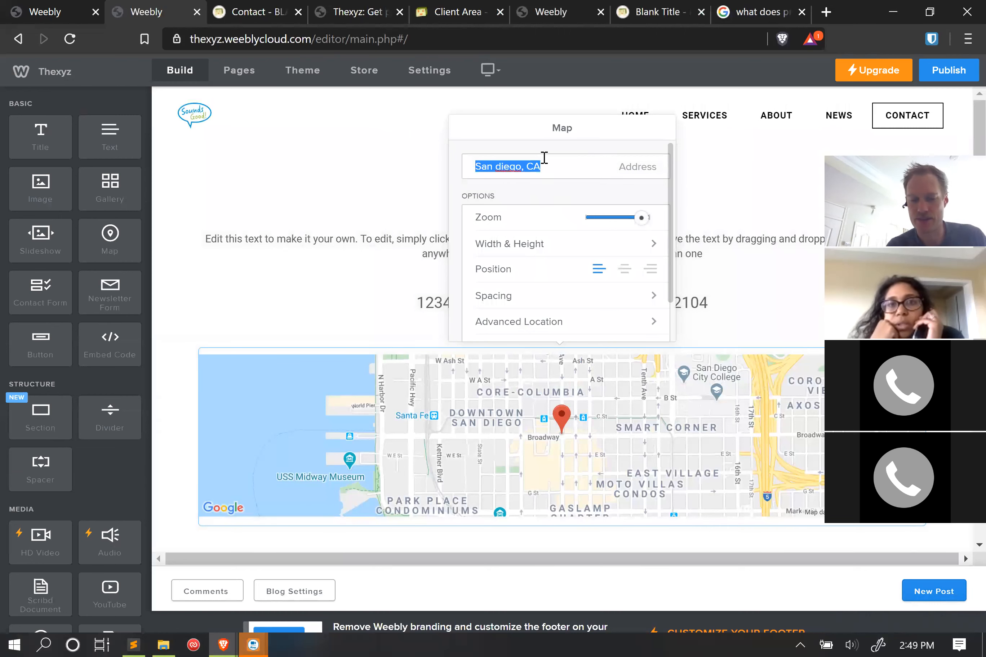
pyautogui.write('Toronto')
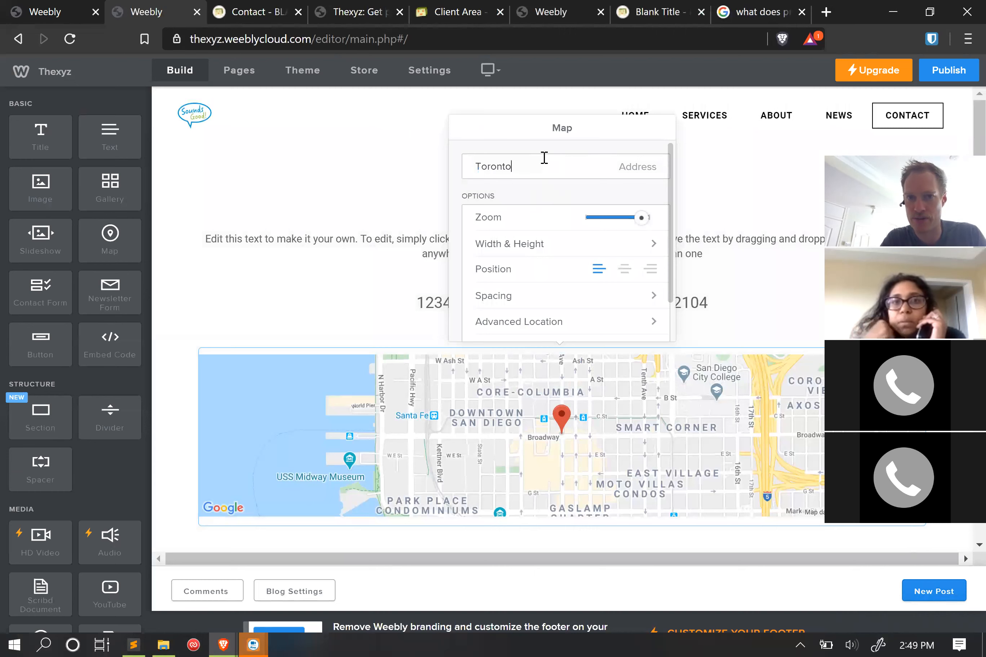
pyautogui.write(', ON Canada')
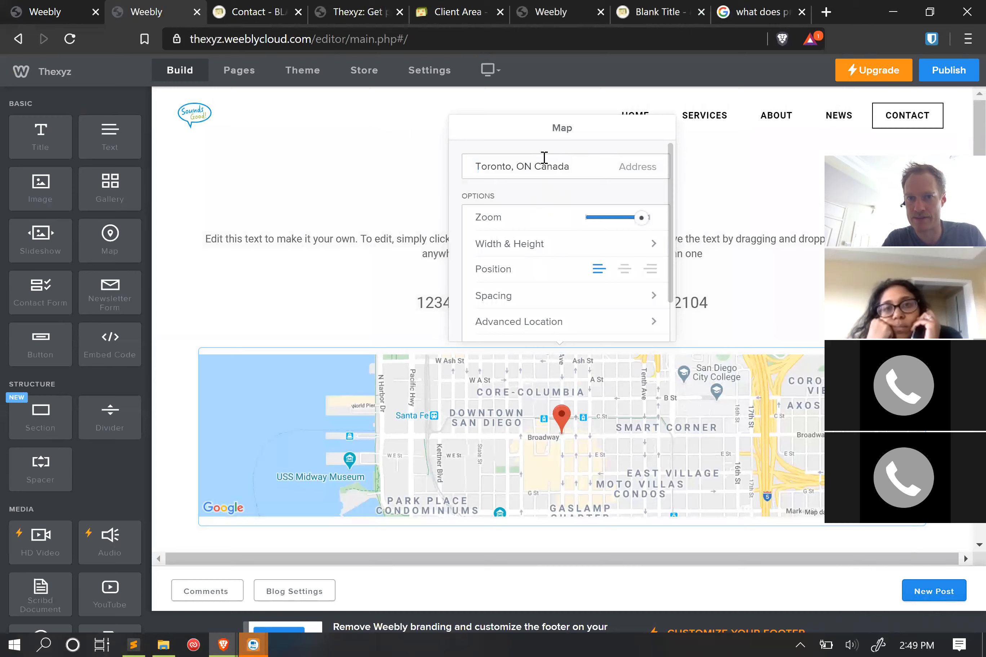
pyautogui.click(381, 186)
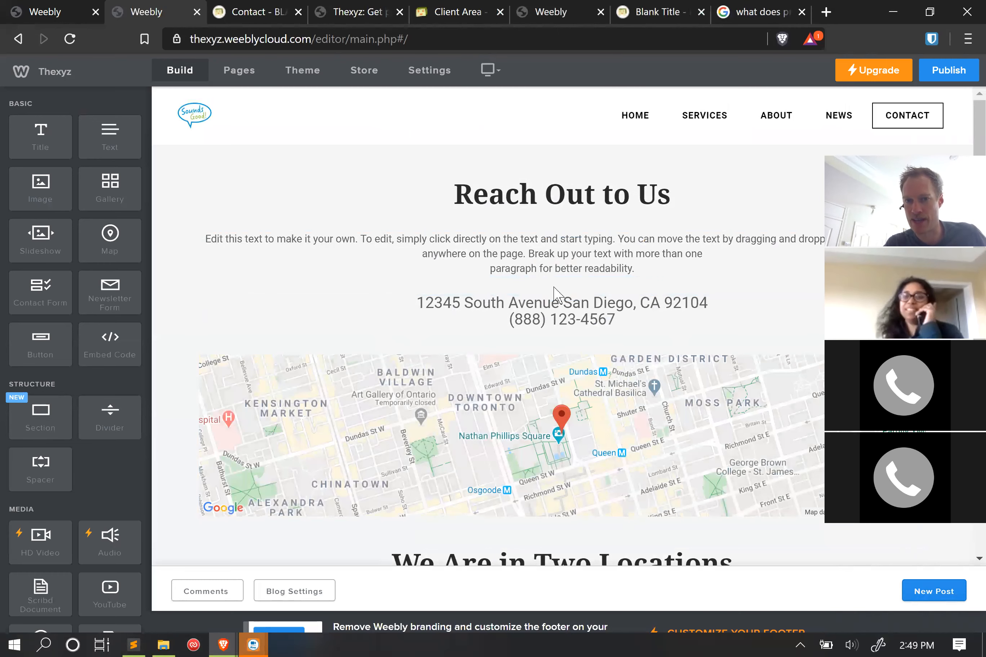
# - Review the Contact page's heading, address, map and locations in the editor and compare them with the live page
pyautogui.click(613, 314)
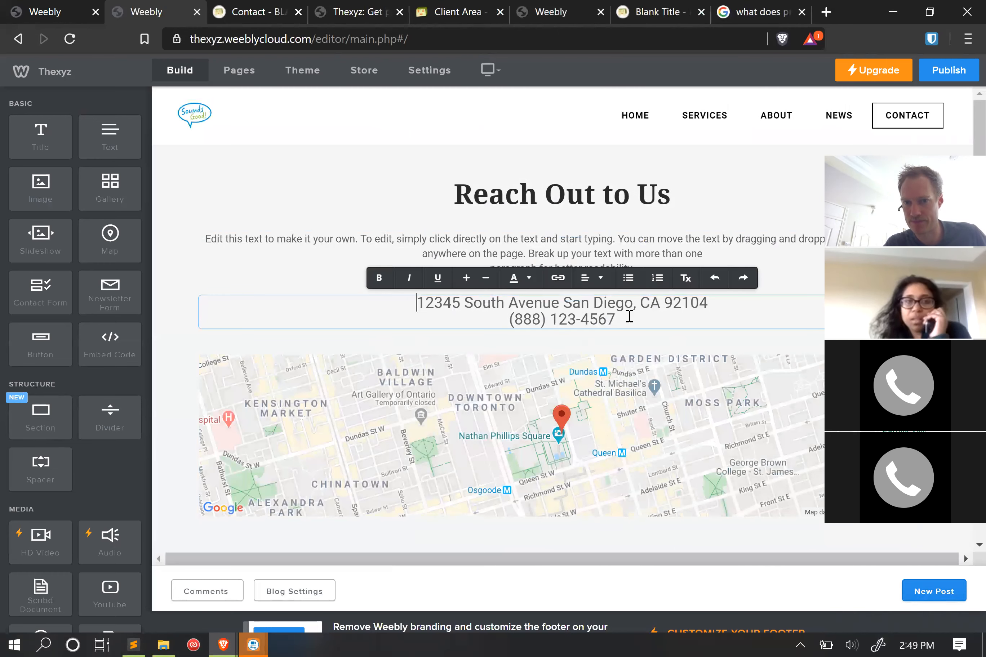
pyautogui.moveTo(626, 318); pyautogui.dragTo(548, 318)
pyautogui.tripleClick(500, 192)
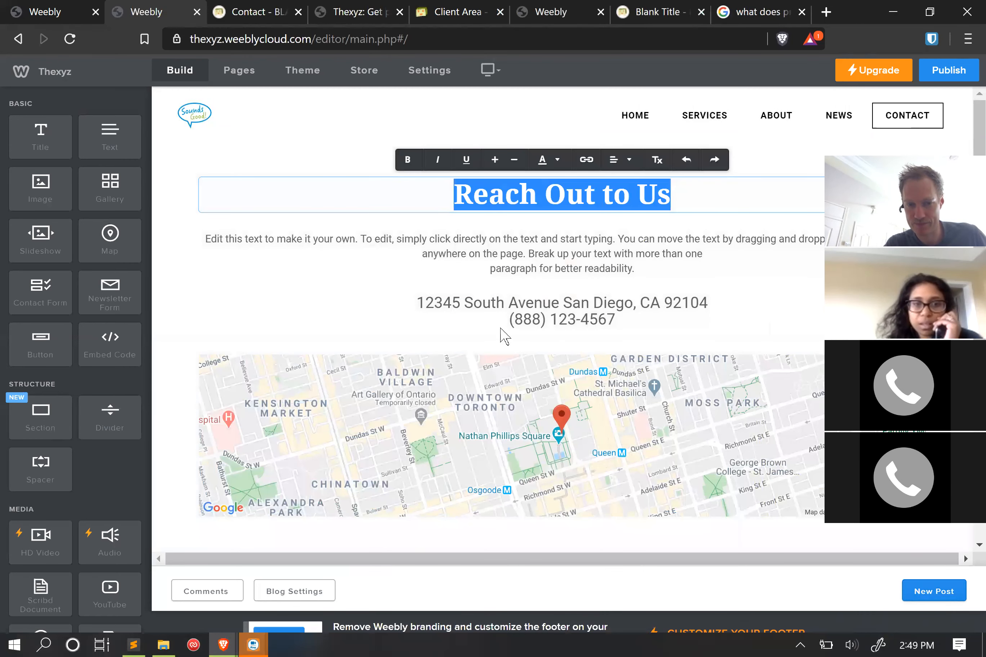
pyautogui.scroll(-5, 503, 335)
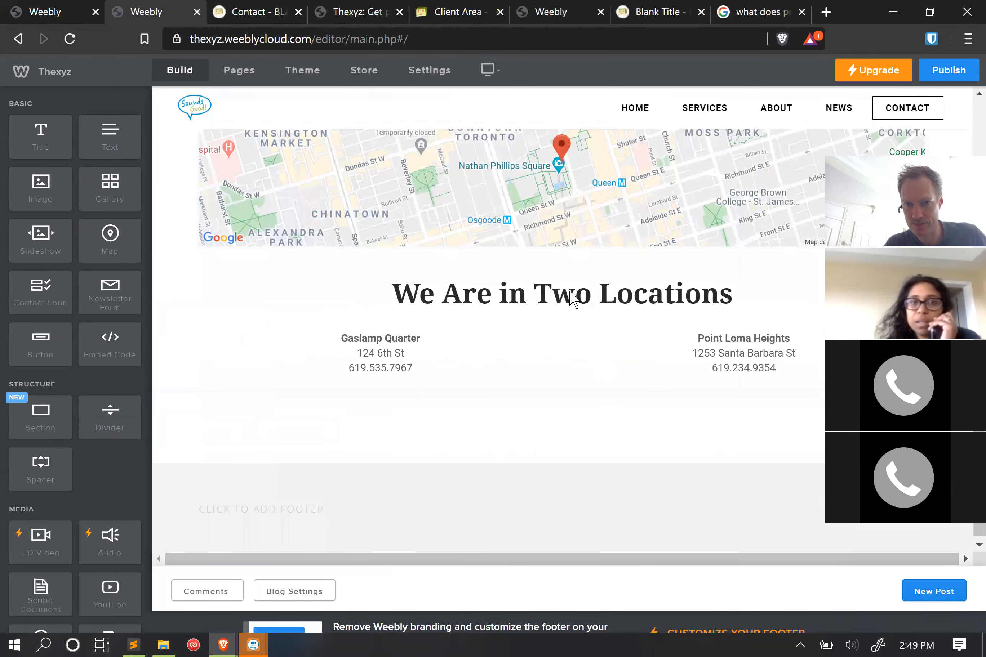
pyautogui.scroll(6, 415, 339)
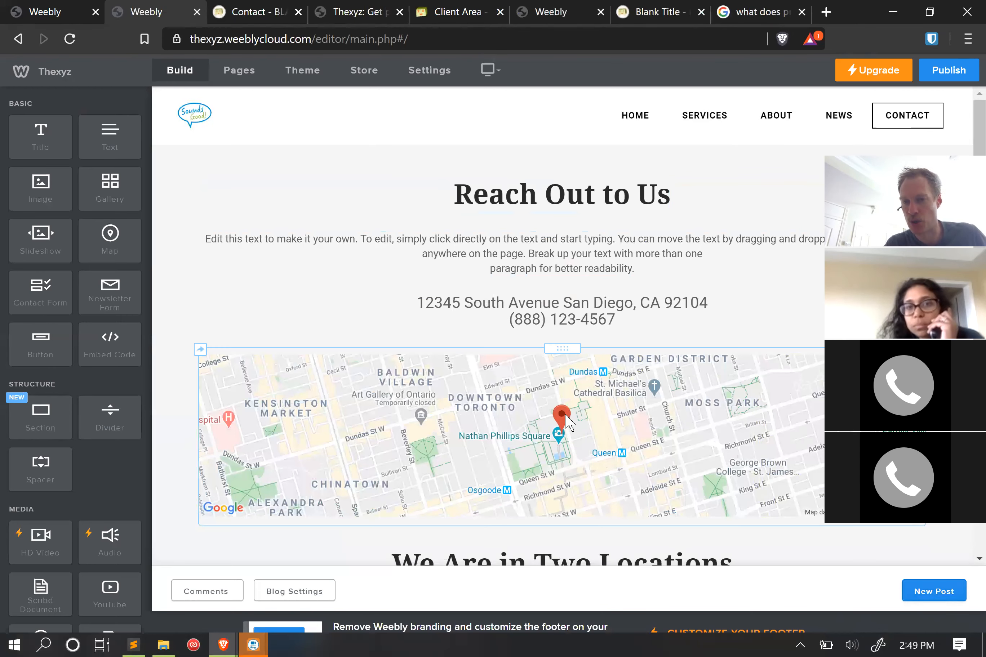
pyautogui.moveTo(32, 290); pyautogui.dragTo(83, 324)
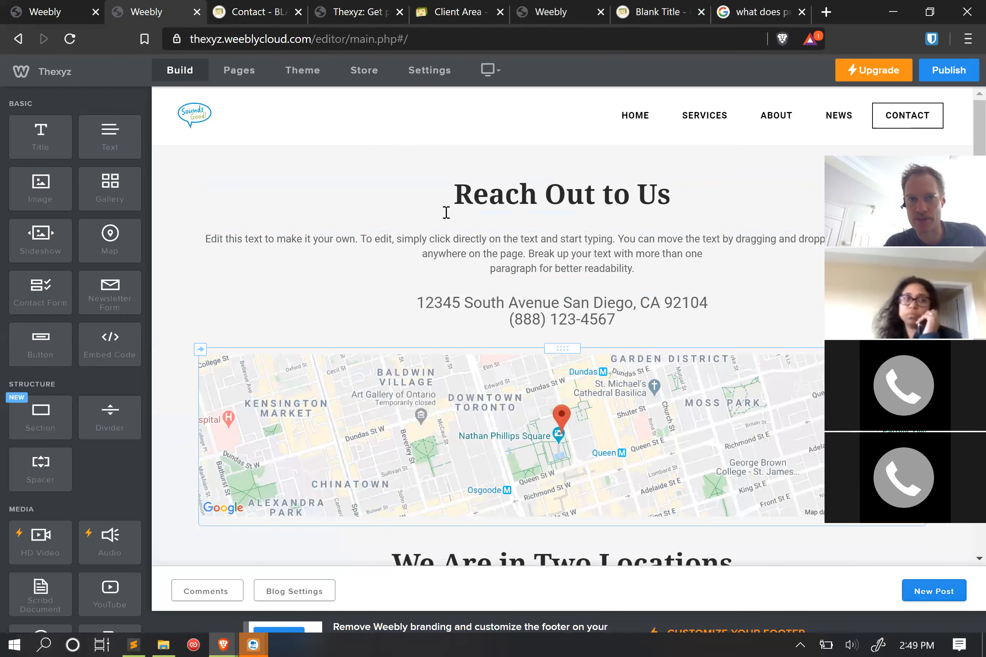
pyautogui.click(247, 12)
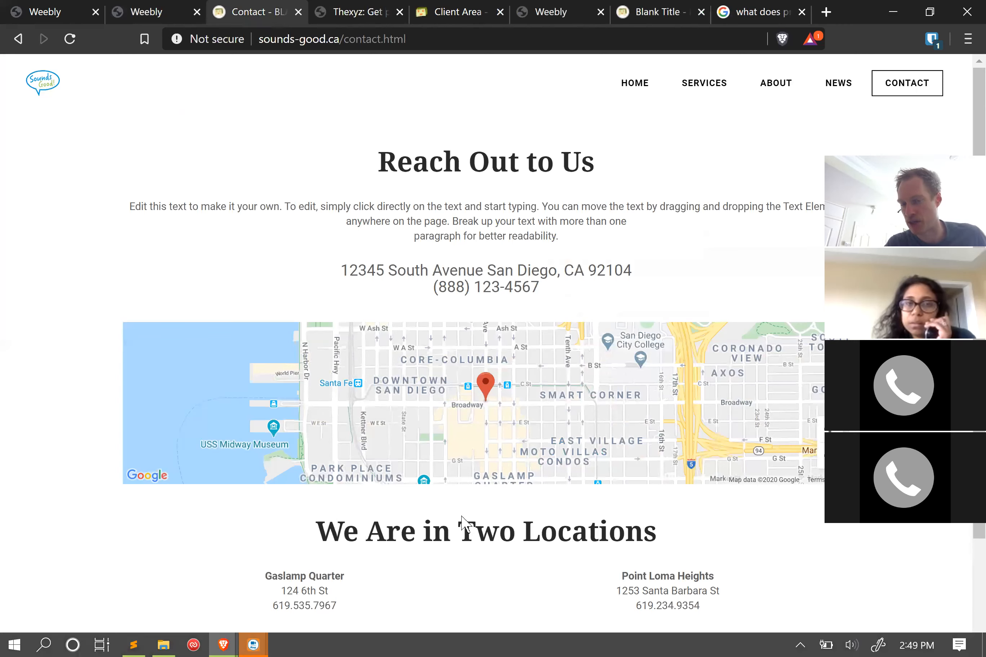
pyautogui.click(172, 13)
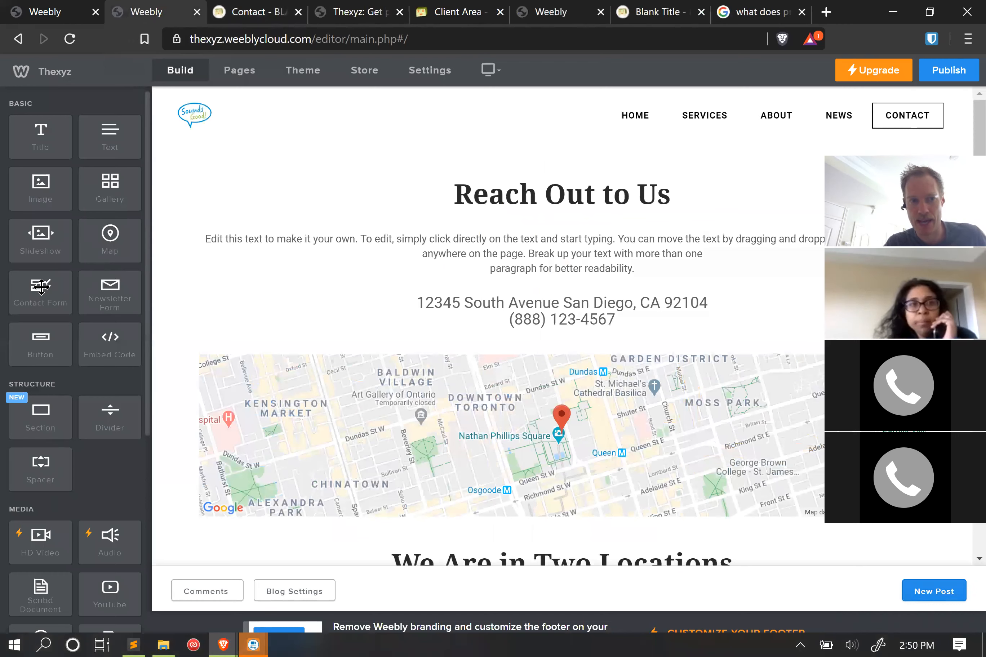
# - Add a contact form to the left of the map on the Contact page and delete the form's placeholder title
pyautogui.moveTo(40, 300); pyautogui.dragTo(228, 424)
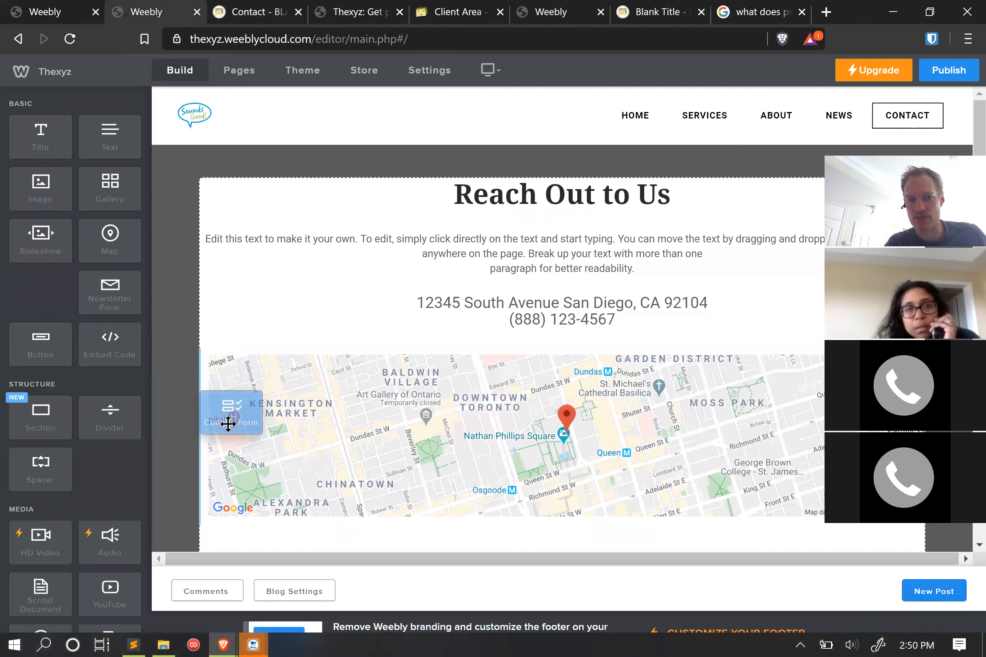
pyautogui.moveTo(228, 424); pyautogui.dragTo(229, 428)
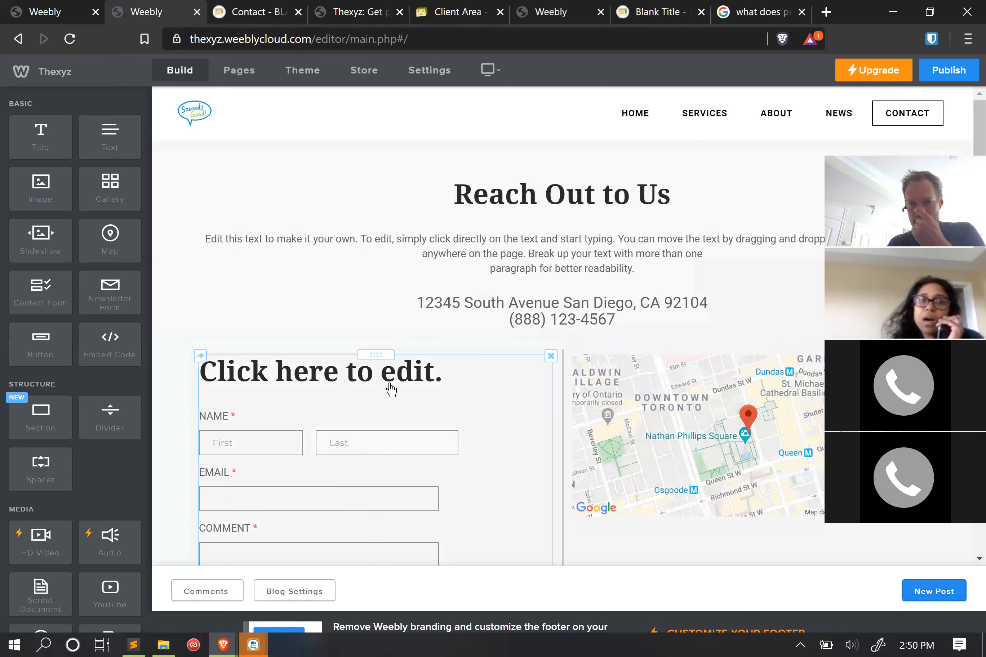
pyautogui.scroll(-3, 391, 389)
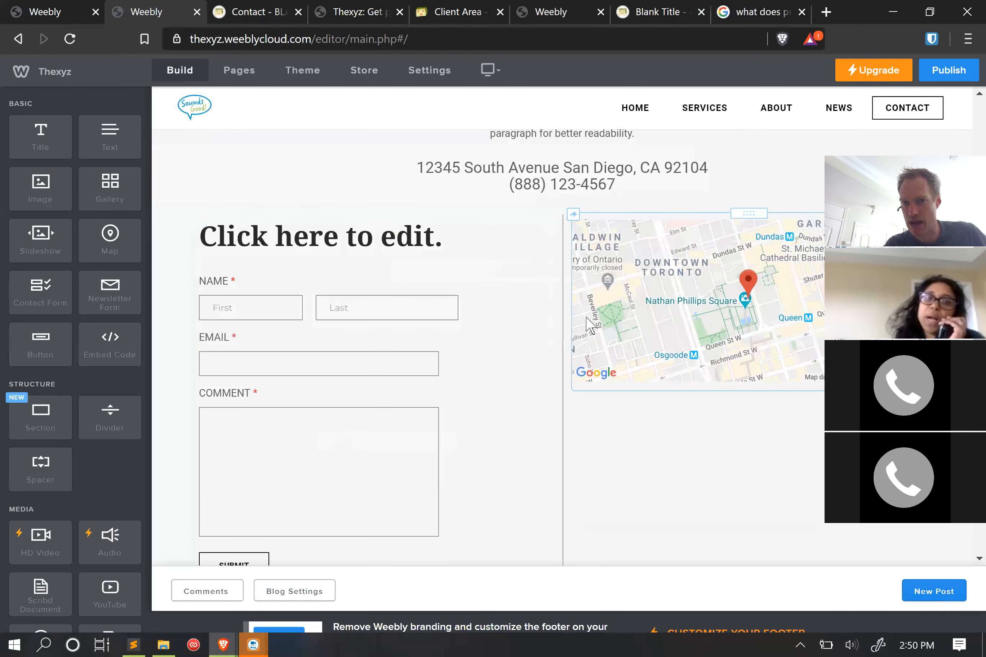
pyautogui.click(307, 233)
pyautogui.click(332, 236)
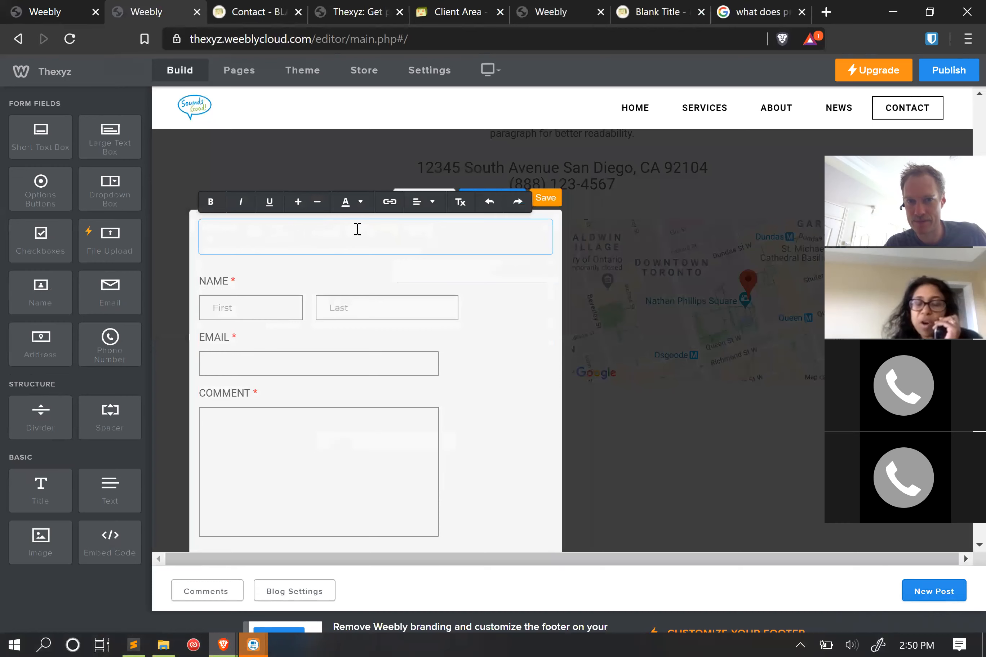
pyautogui.click(520, 293)
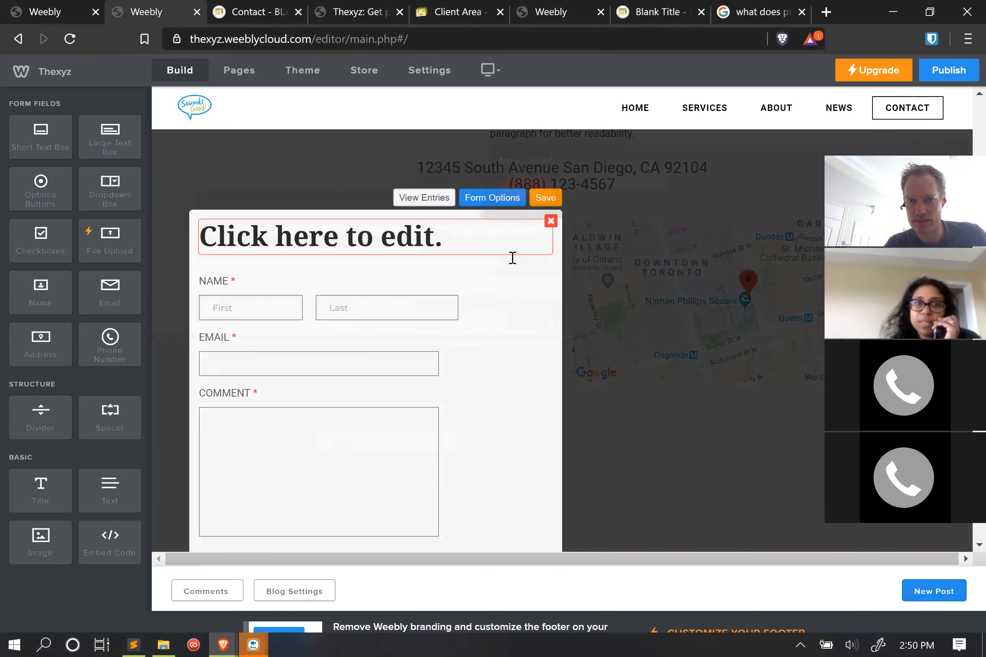
pyautogui.click(550, 221)
pyautogui.click(532, 189)
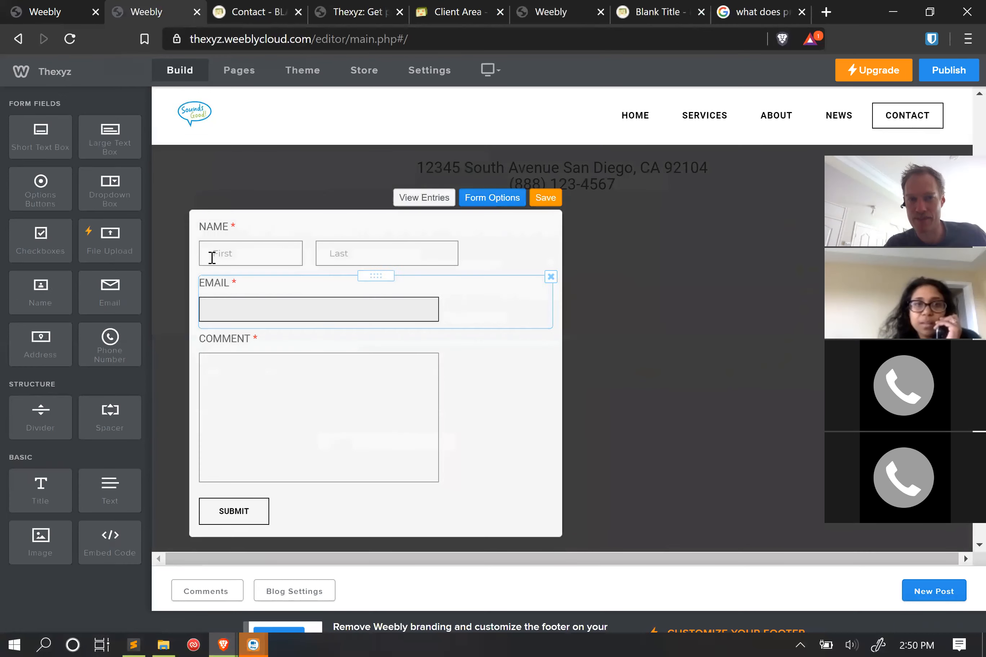
# - Enable Google Captcha in the contact form's options and save the form
pyautogui.scroll(-2, 366, 453)
pyautogui.scroll(4, 365, 437)
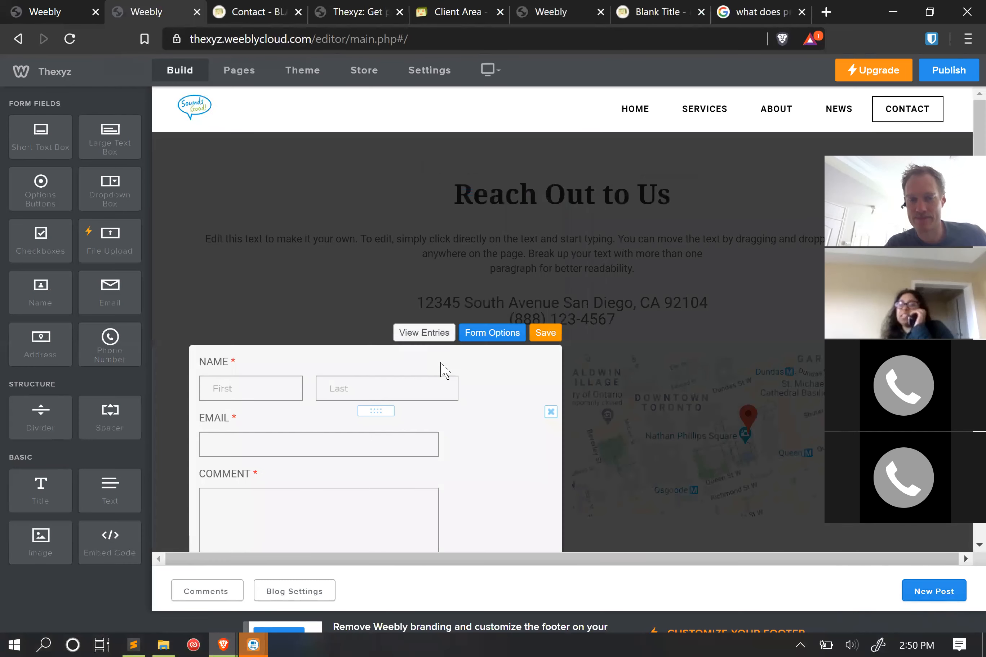
pyautogui.scroll(-2, 359, 432)
pyautogui.click(484, 199)
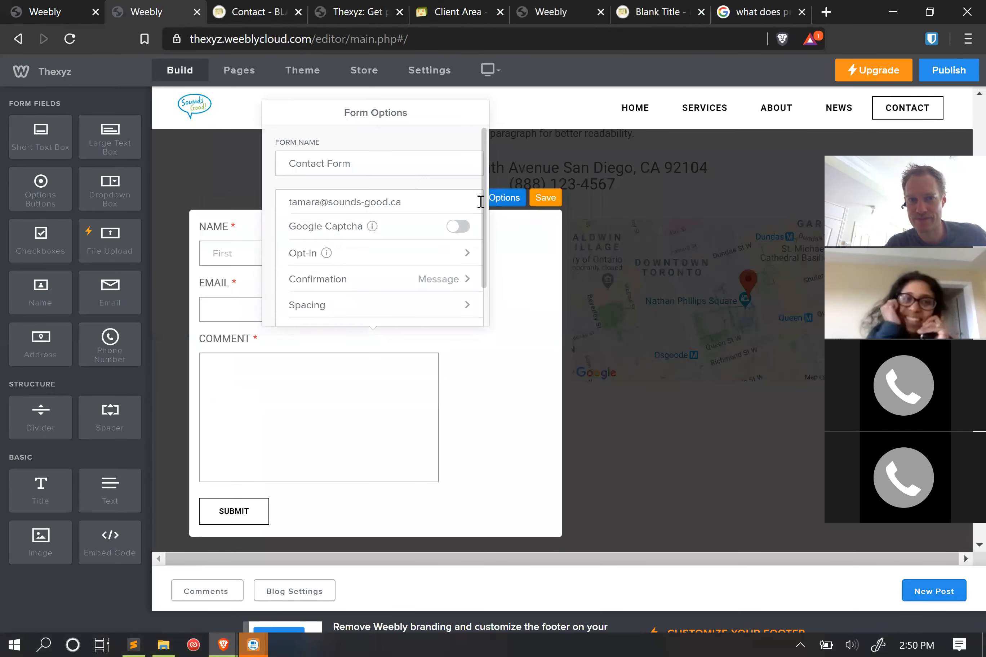
pyautogui.scroll(-1, 360, 181)
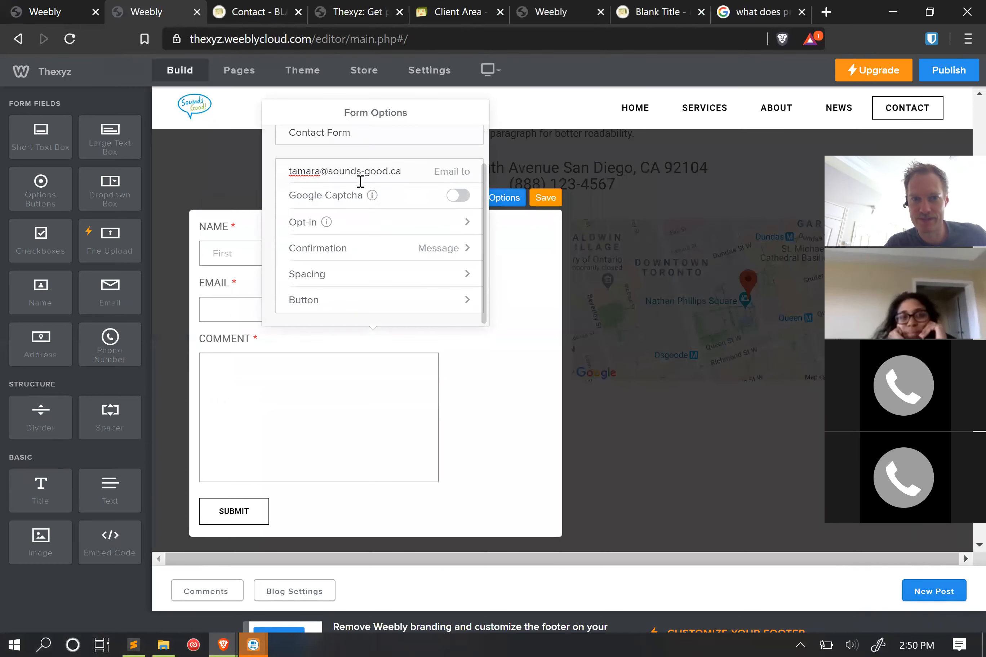
pyautogui.click(458, 195)
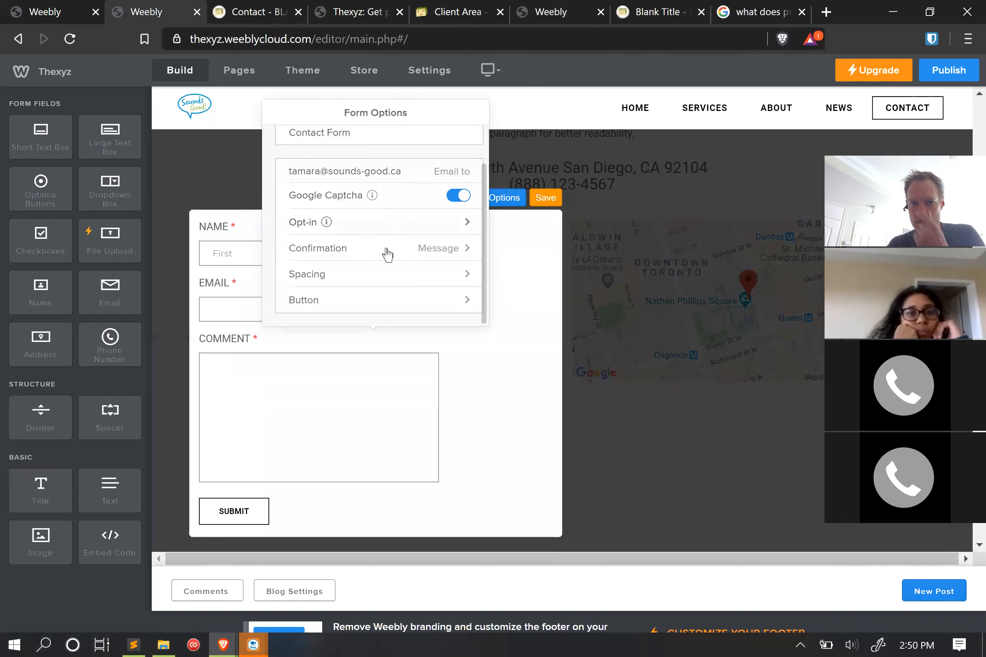
pyautogui.click(379, 222)
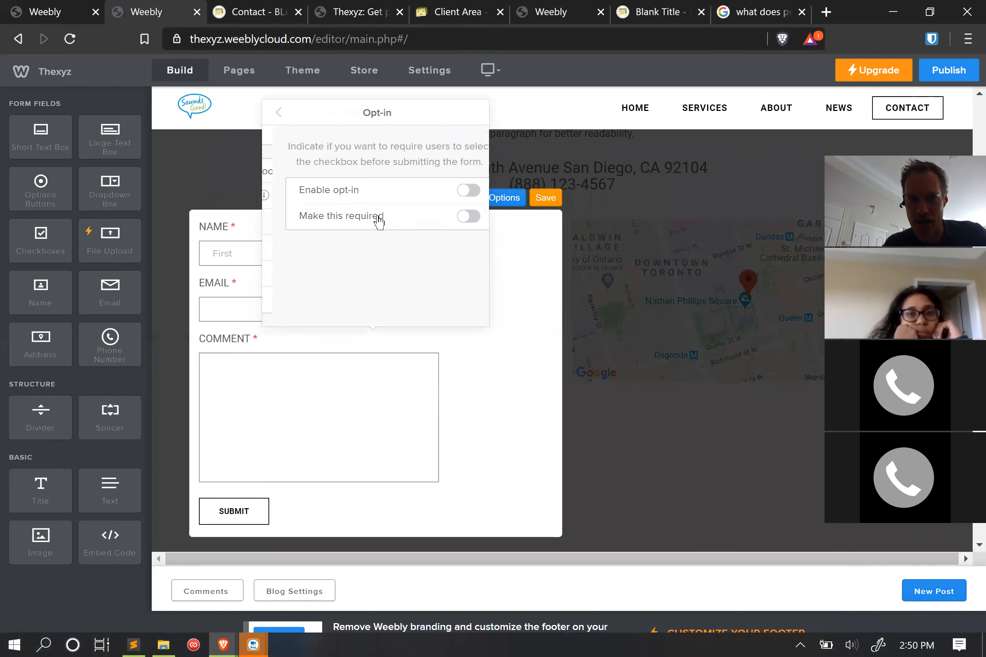
pyautogui.click(277, 113)
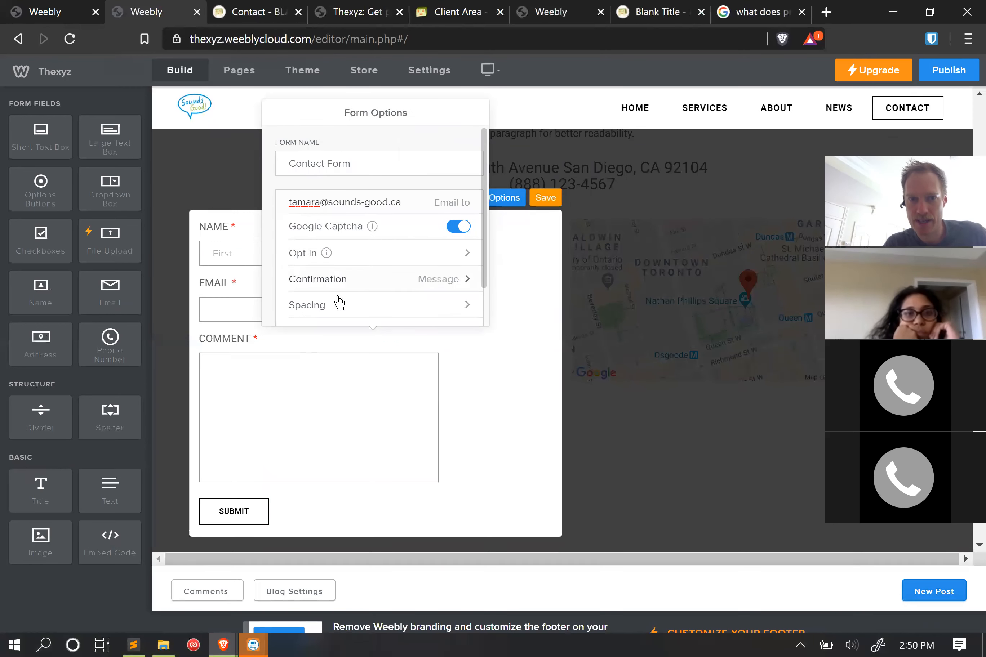
pyautogui.scroll(-1, 398, 284)
pyautogui.scroll(1, 376, 187)
pyautogui.scroll(-1, 376, 208)
pyautogui.scroll(1, 376, 209)
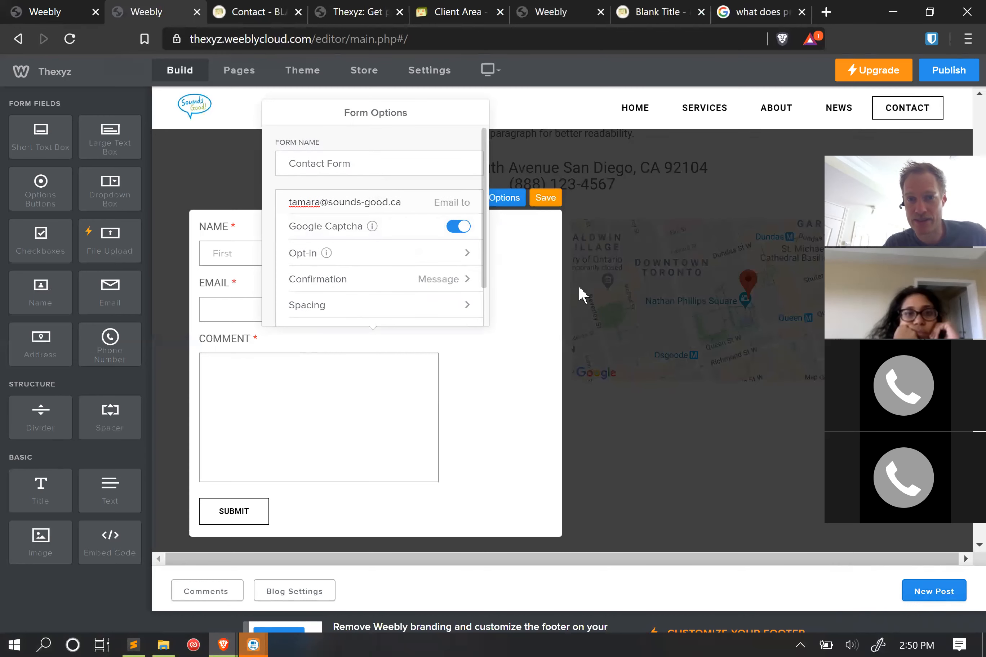
pyautogui.click(539, 197)
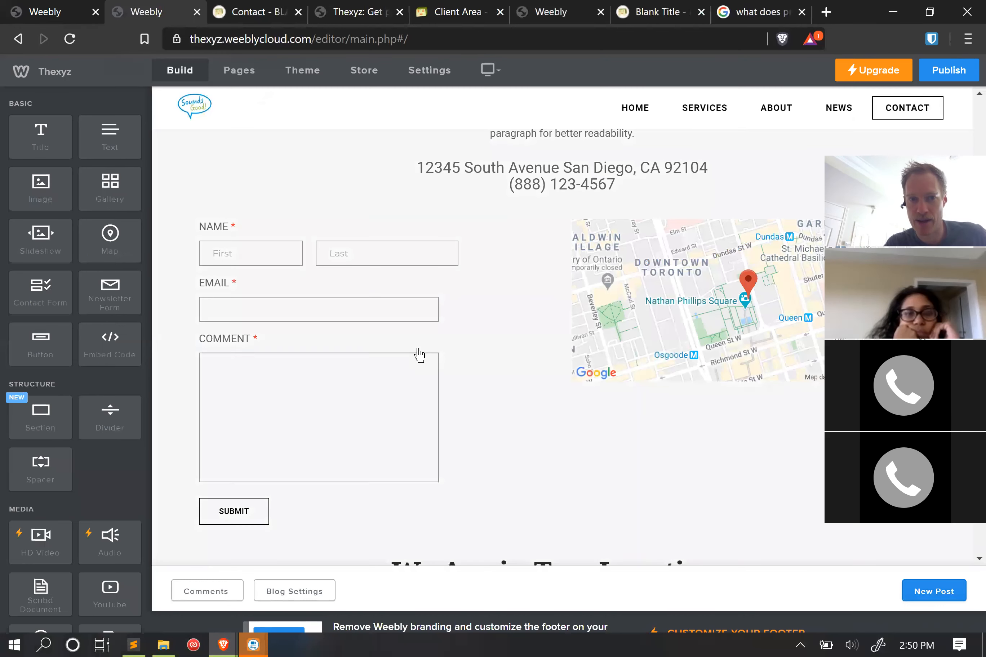
# - Check the contact form's fields and its placement among the other content of the Contact page
pyautogui.click(231, 254)
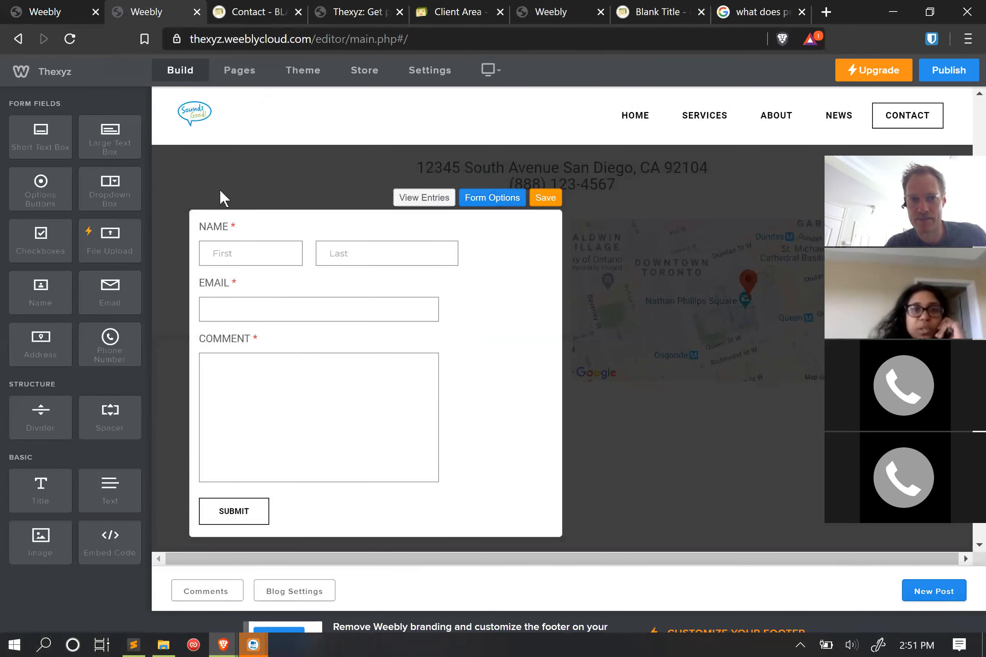
pyautogui.click(544, 199)
pyautogui.scroll(-4, 428, 272)
pyautogui.scroll(6, 427, 275)
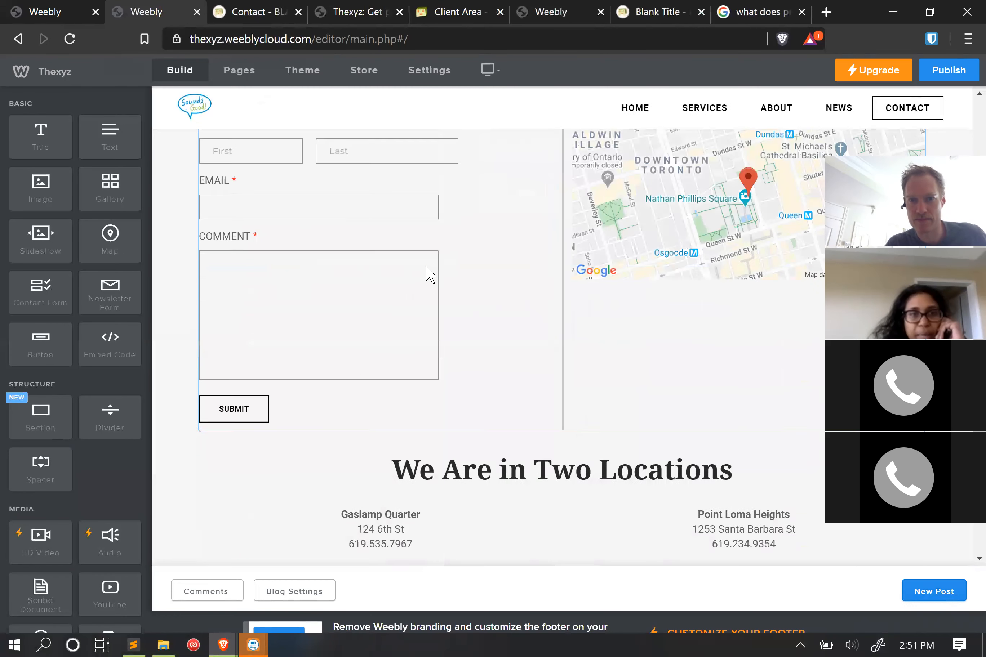
pyautogui.scroll(-6, 427, 274)
pyautogui.scroll(4, 424, 273)
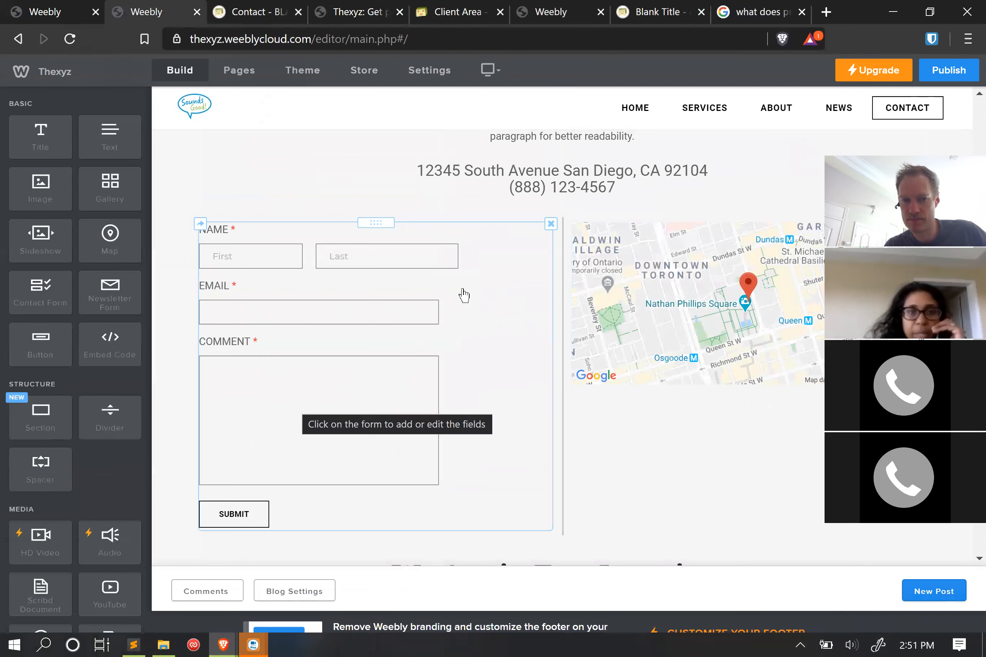
pyautogui.scroll(3, 464, 295)
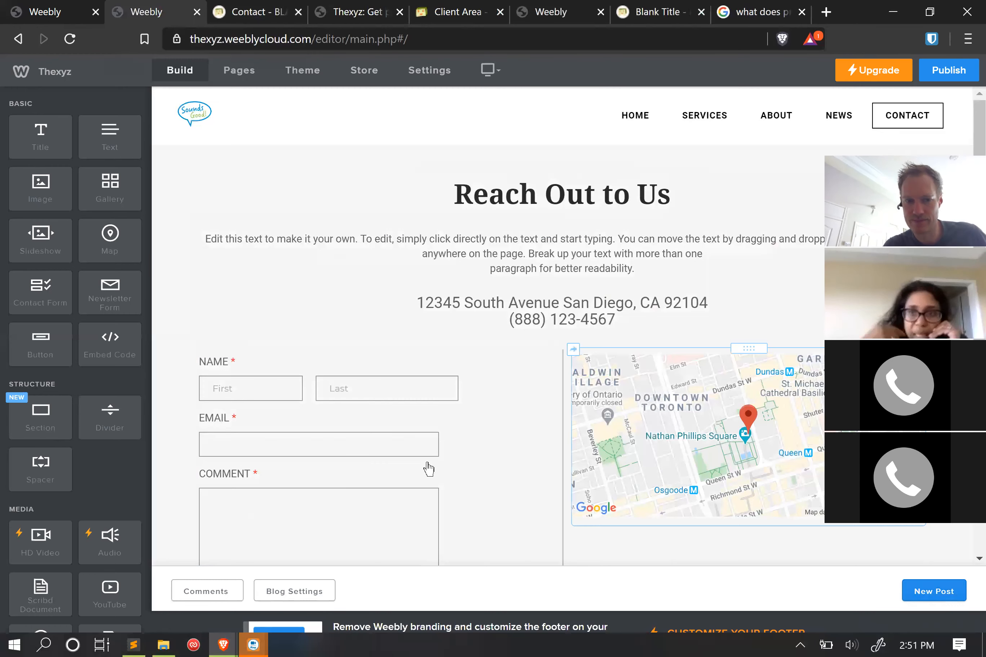
pyautogui.scroll(-1, 419, 458)
pyautogui.scroll(1, 421, 461)
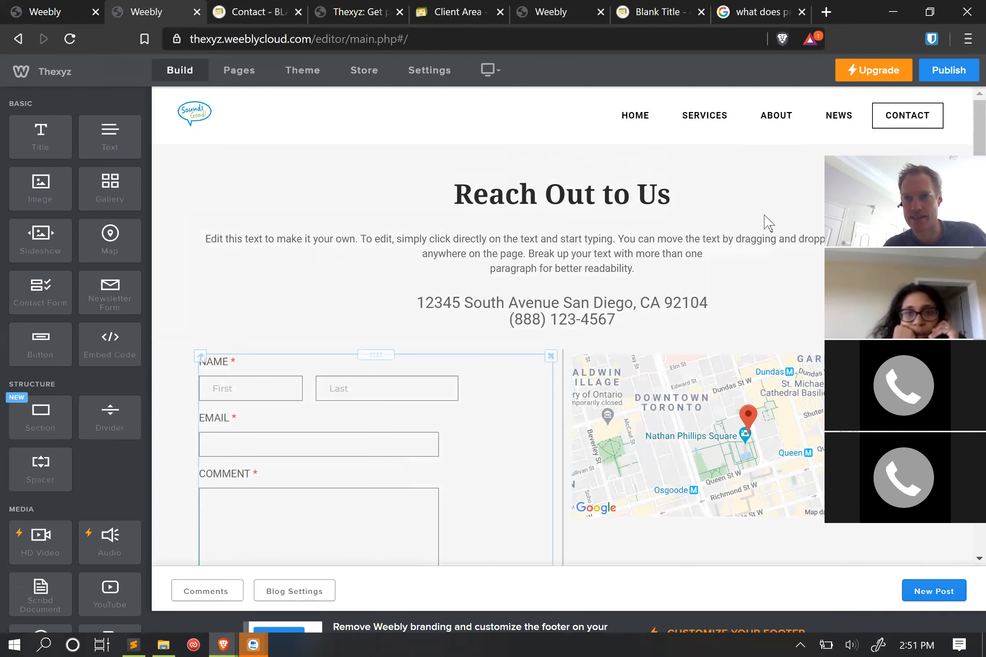
# - Publish the website, dismiss the publishing confirmation and reload the live Contact page
pyautogui.click(949, 71)
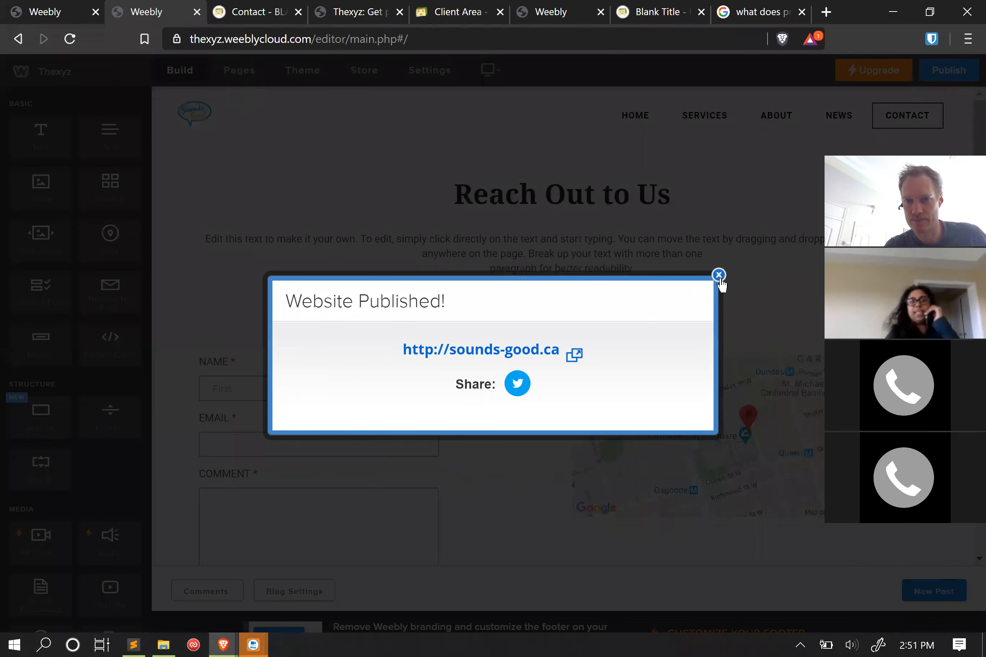
pyautogui.click(719, 275)
pyautogui.click(258, 11)
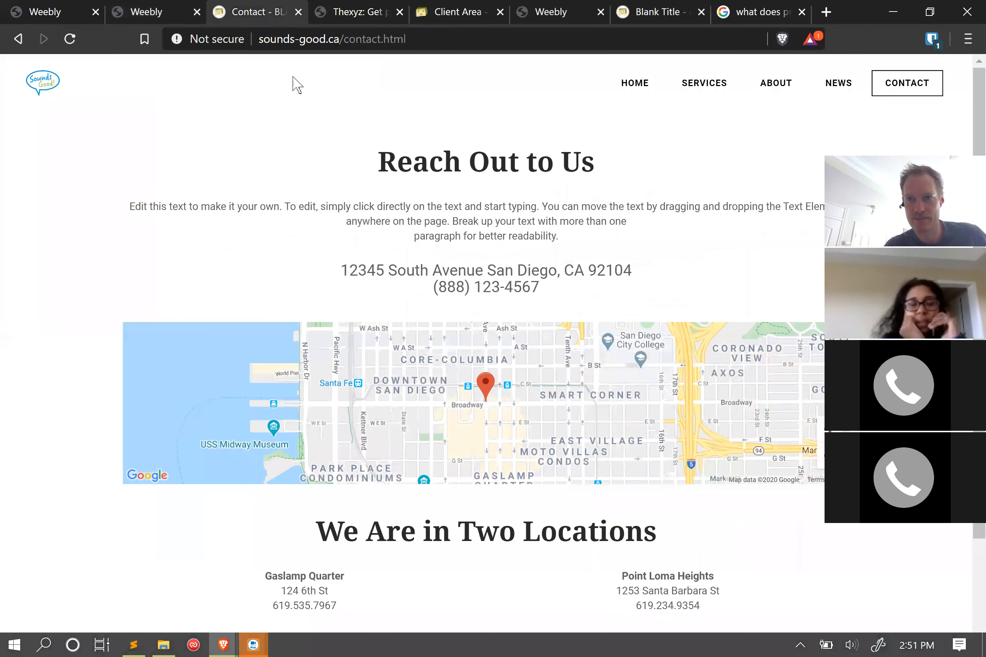
pyautogui.click(70, 39)
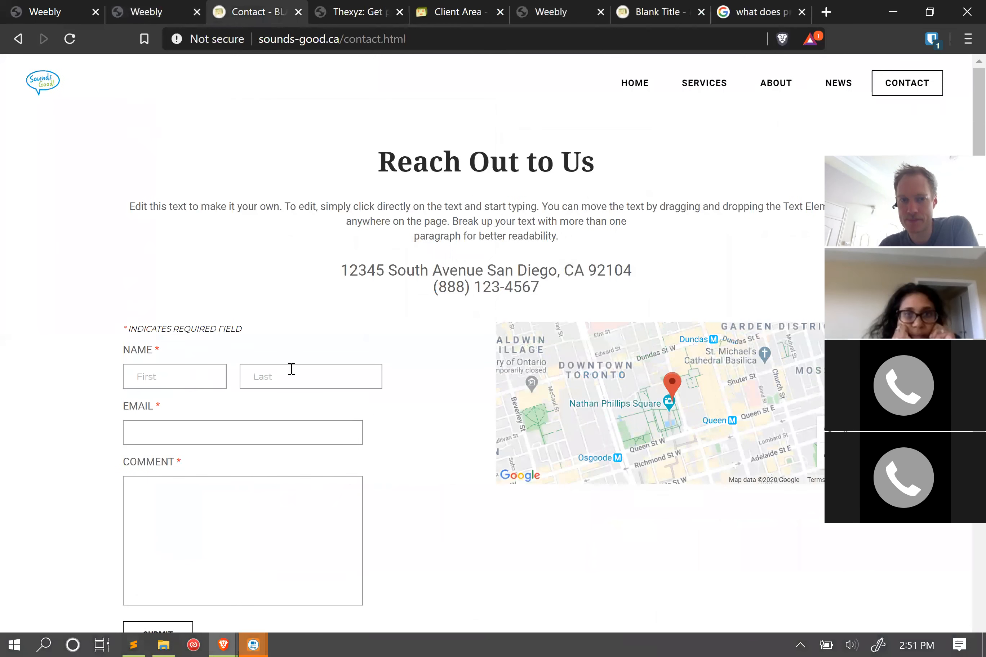
# - Fill in the live contact form with the sender's name, e-mail and a short greeting as the comment, and submit it
pyautogui.click(129, 373)
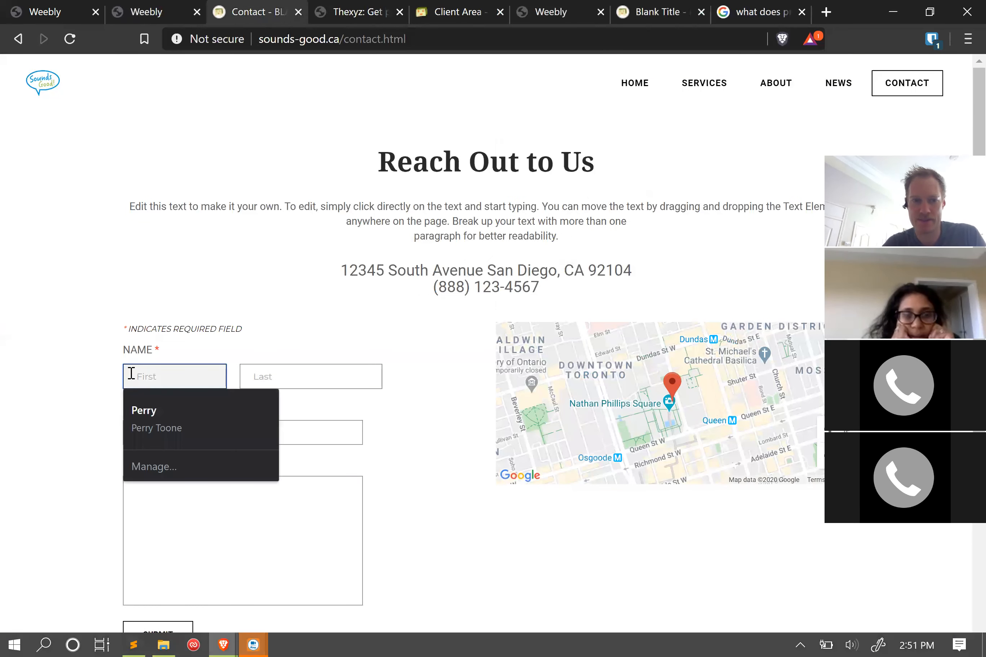
pyautogui.click(158, 408)
pyautogui.click(191, 497)
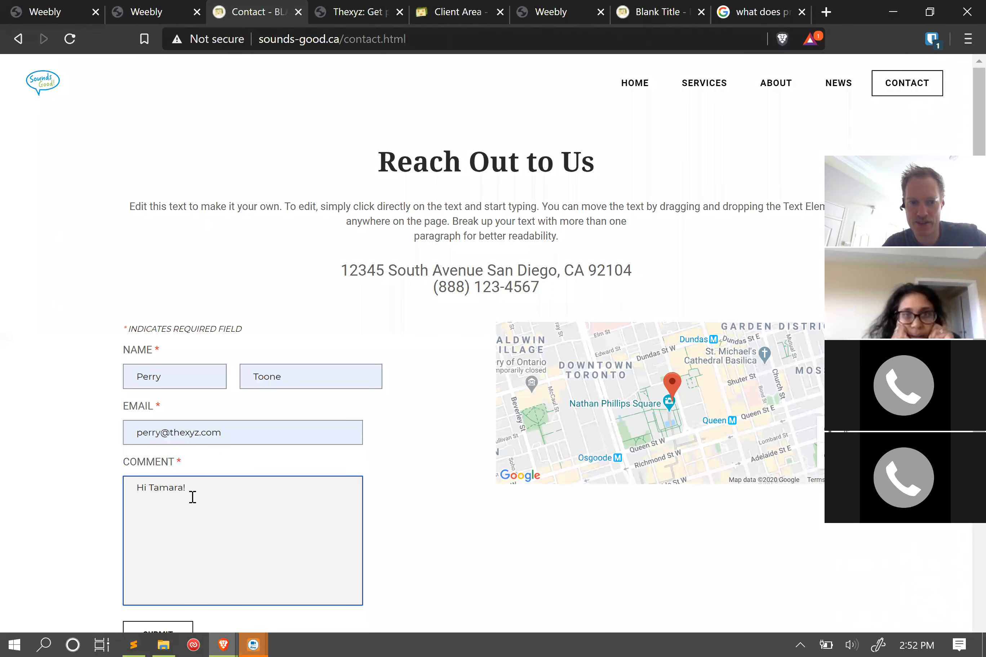
pyautogui.scroll(-5, 192, 497)
pyautogui.click(181, 351)
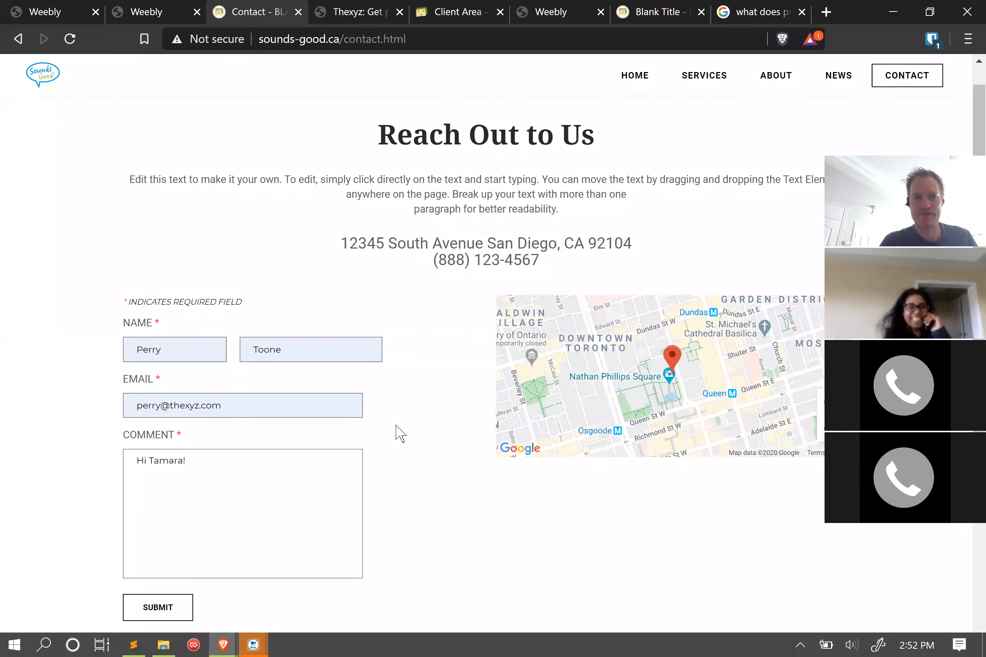
pyautogui.scroll(-2, 160, 418)
pyautogui.click(170, 475)
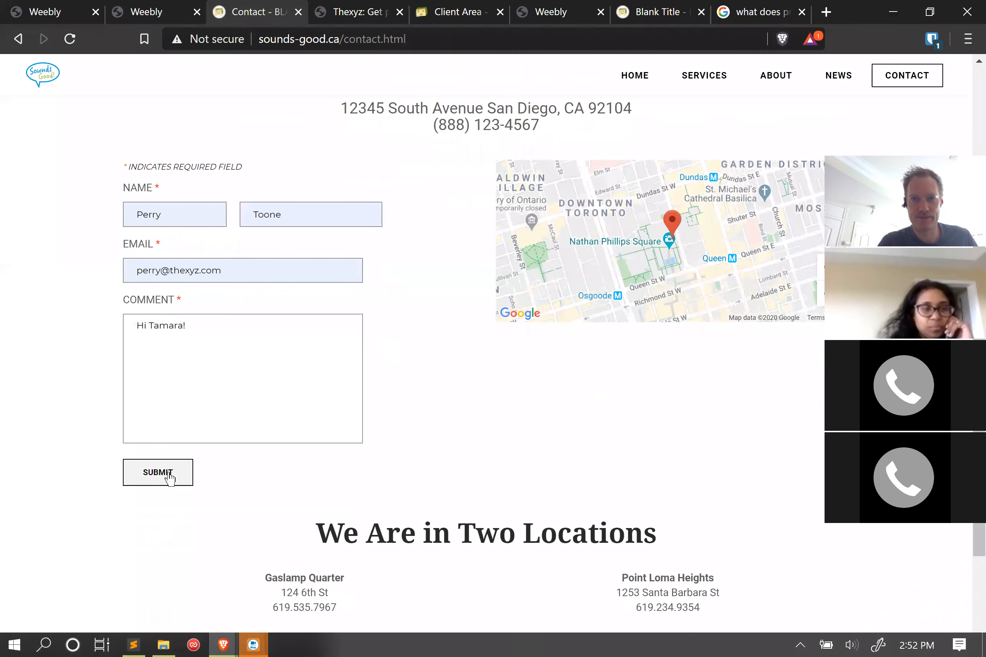
pyautogui.scroll(3, 390, 448)
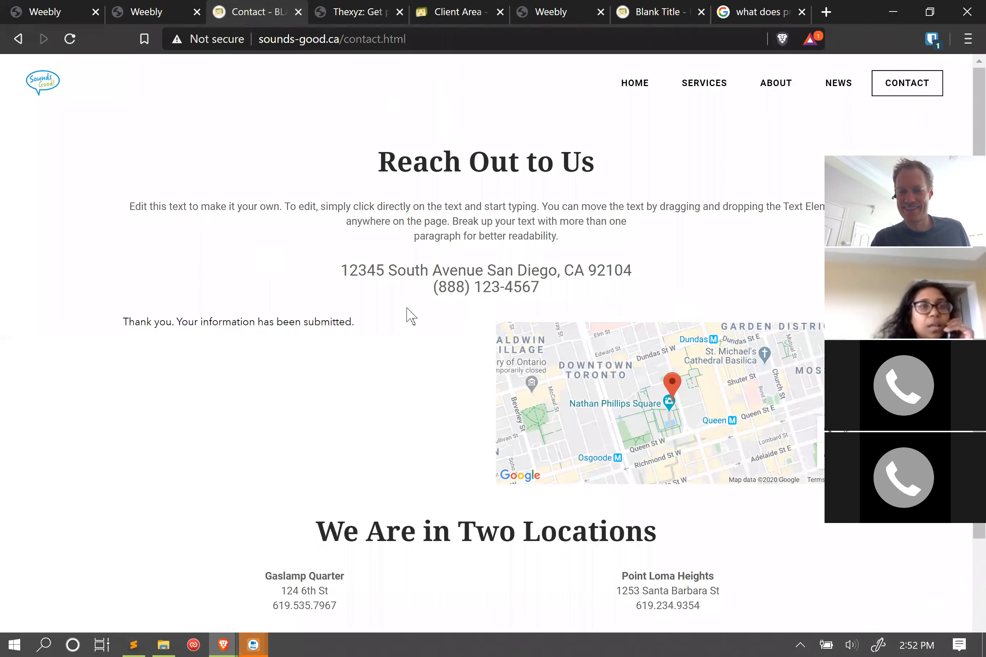
# - Look over the remaining placeholder content on the live Contact page and throughout the live Home page
pyautogui.scroll(-3, 406, 316)
pyautogui.scroll(3, 403, 315)
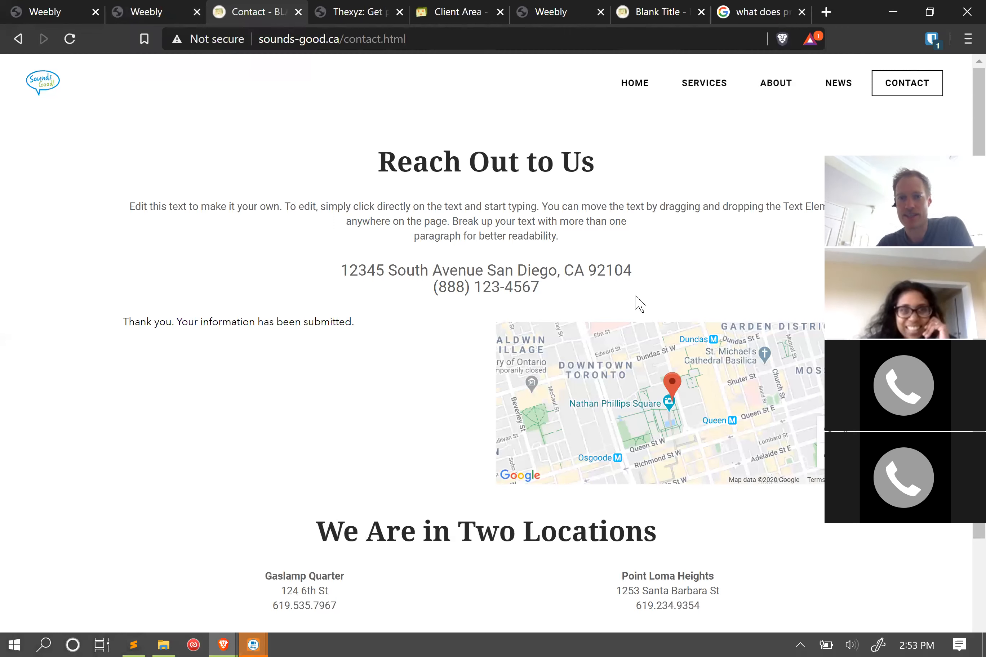
pyautogui.tripleClick(301, 275)
pyautogui.click(526, 219)
pyautogui.moveTo(593, 232); pyautogui.dragTo(48, 204)
pyautogui.click(635, 84)
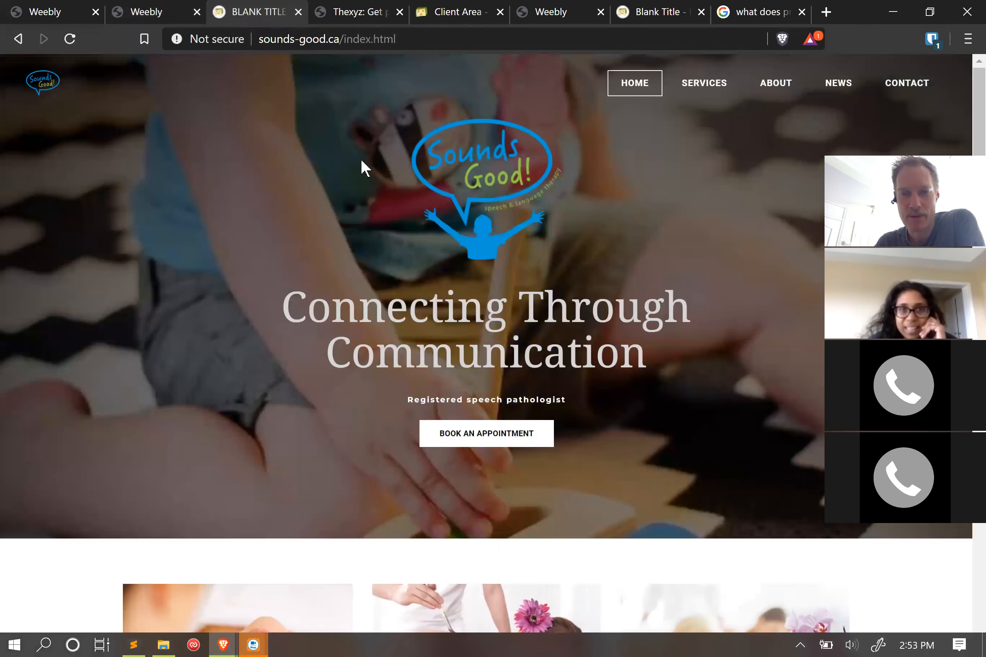
pyautogui.scroll(-5, 610, 220)
pyautogui.scroll(5, 607, 215)
pyautogui.scroll(-5, 607, 215)
pyautogui.scroll(-9, 608, 220)
pyautogui.scroll(15, 607, 220)
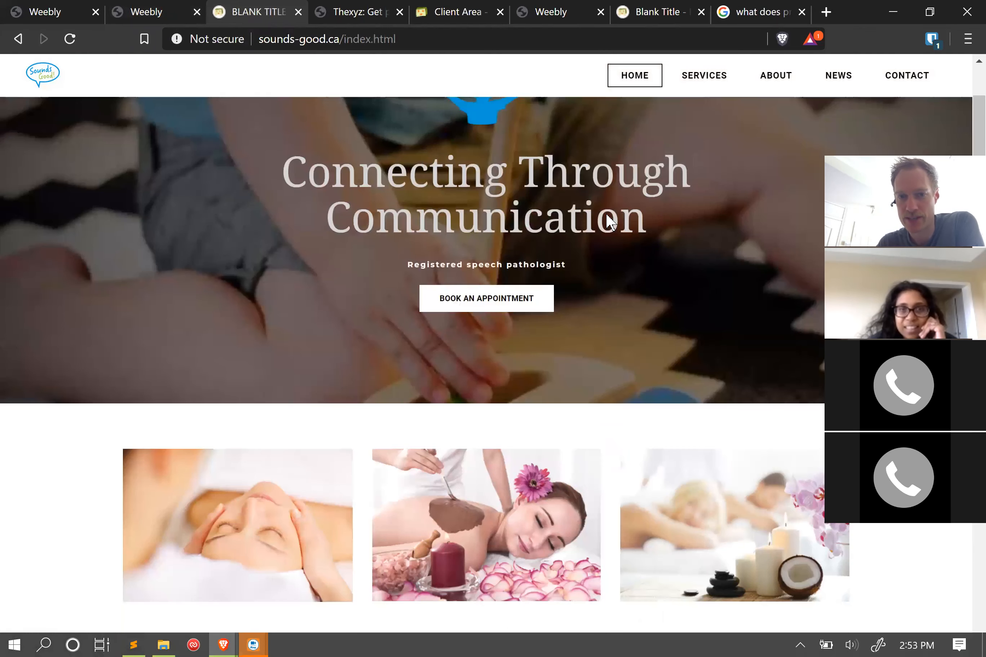